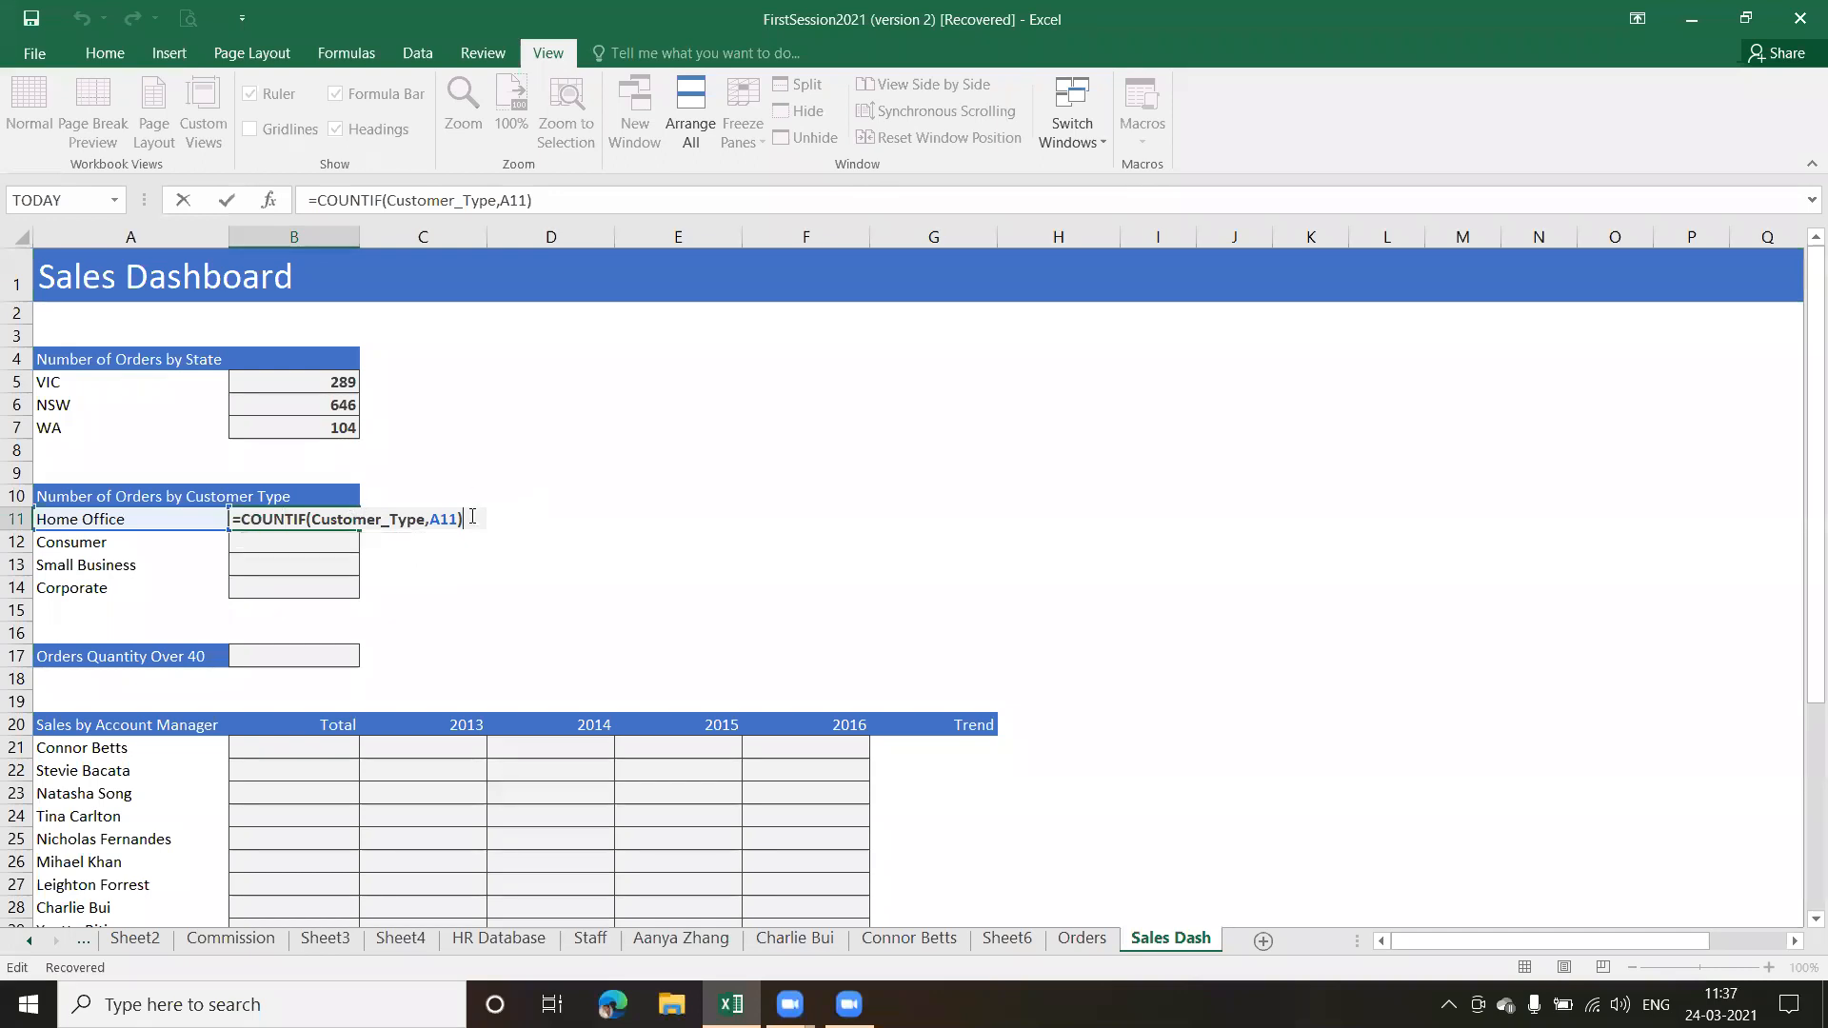
Replace the Home Office formula in B11 with the opening of a COUNTIFS function
key(BackSpace)
key(BackSpace)
key(BackSpace)
key(BackSpace)
key(BackSpace)
key(BackSpace)
key(BackSpace)
key(BackSpace)
key(BackSpace)
key(BackSpace)
key(BackSpace)
key(BackSpace)
key(BackSpace)
key(BackSpace)
key(BackSpace)
key(BackSpace)
key(BackSpace)
key(BackSpace)
key(BackSpace)
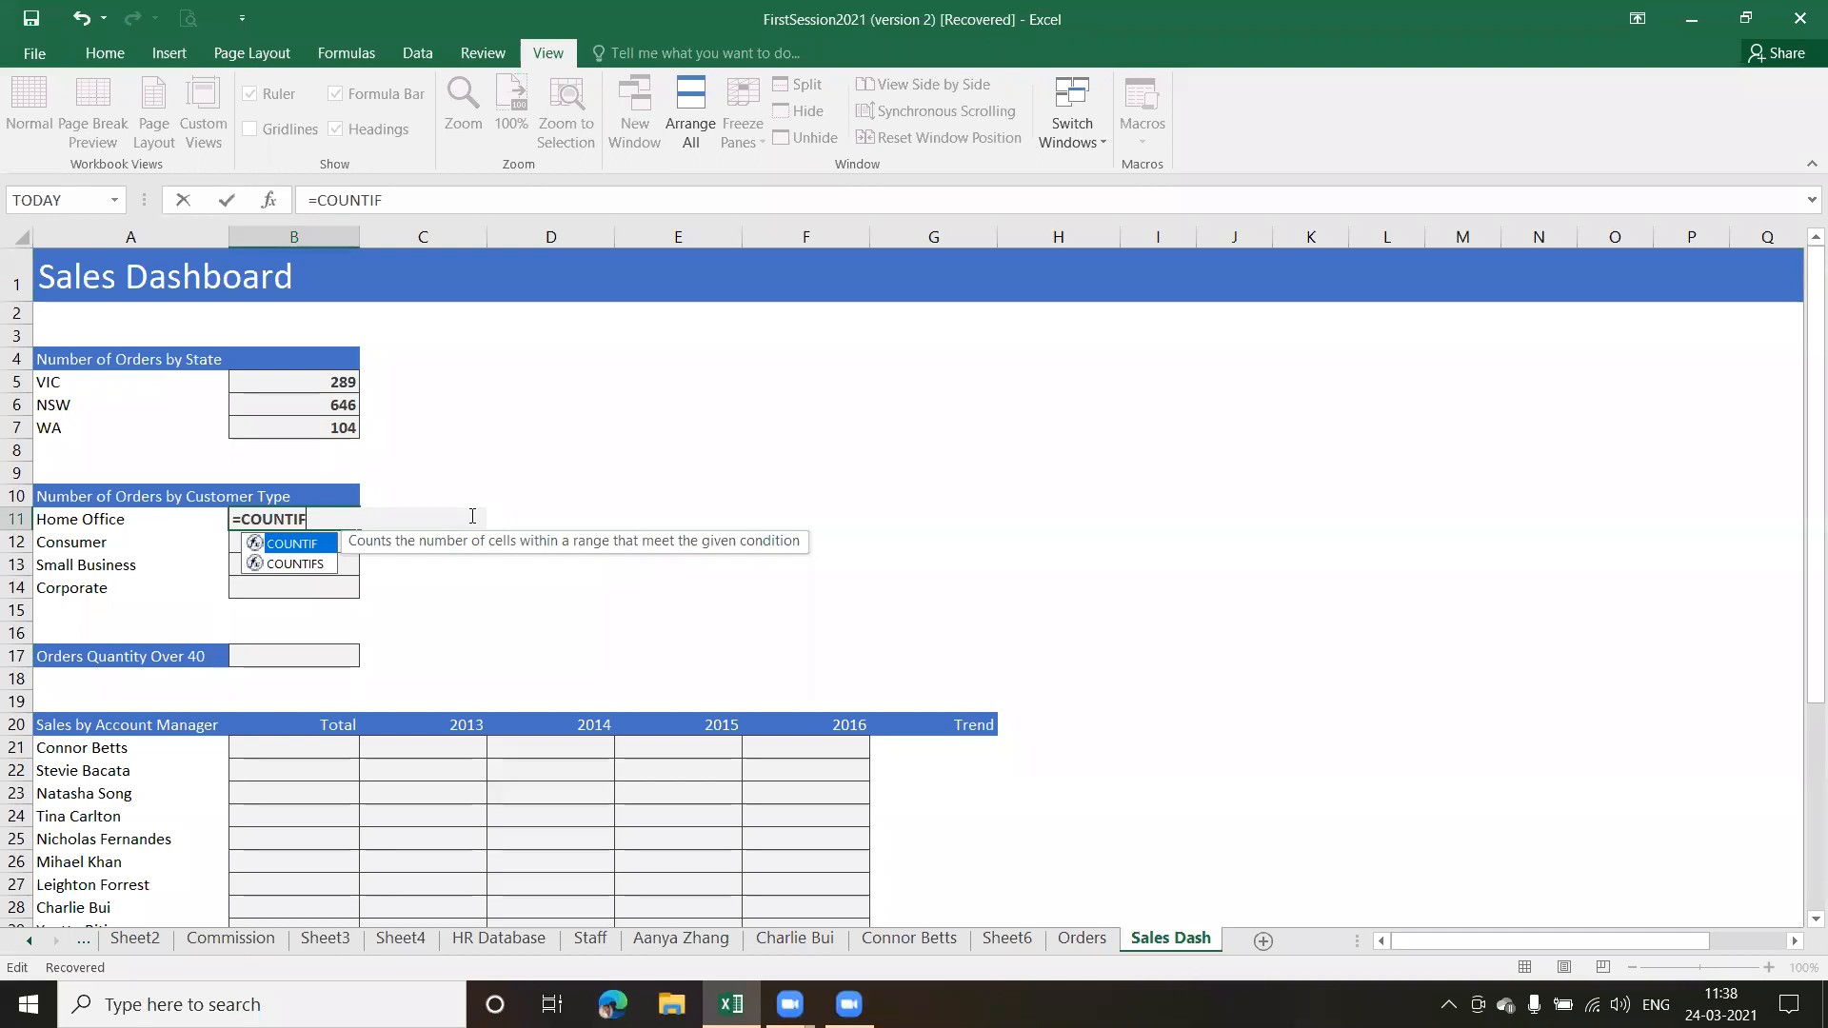
key(Down)
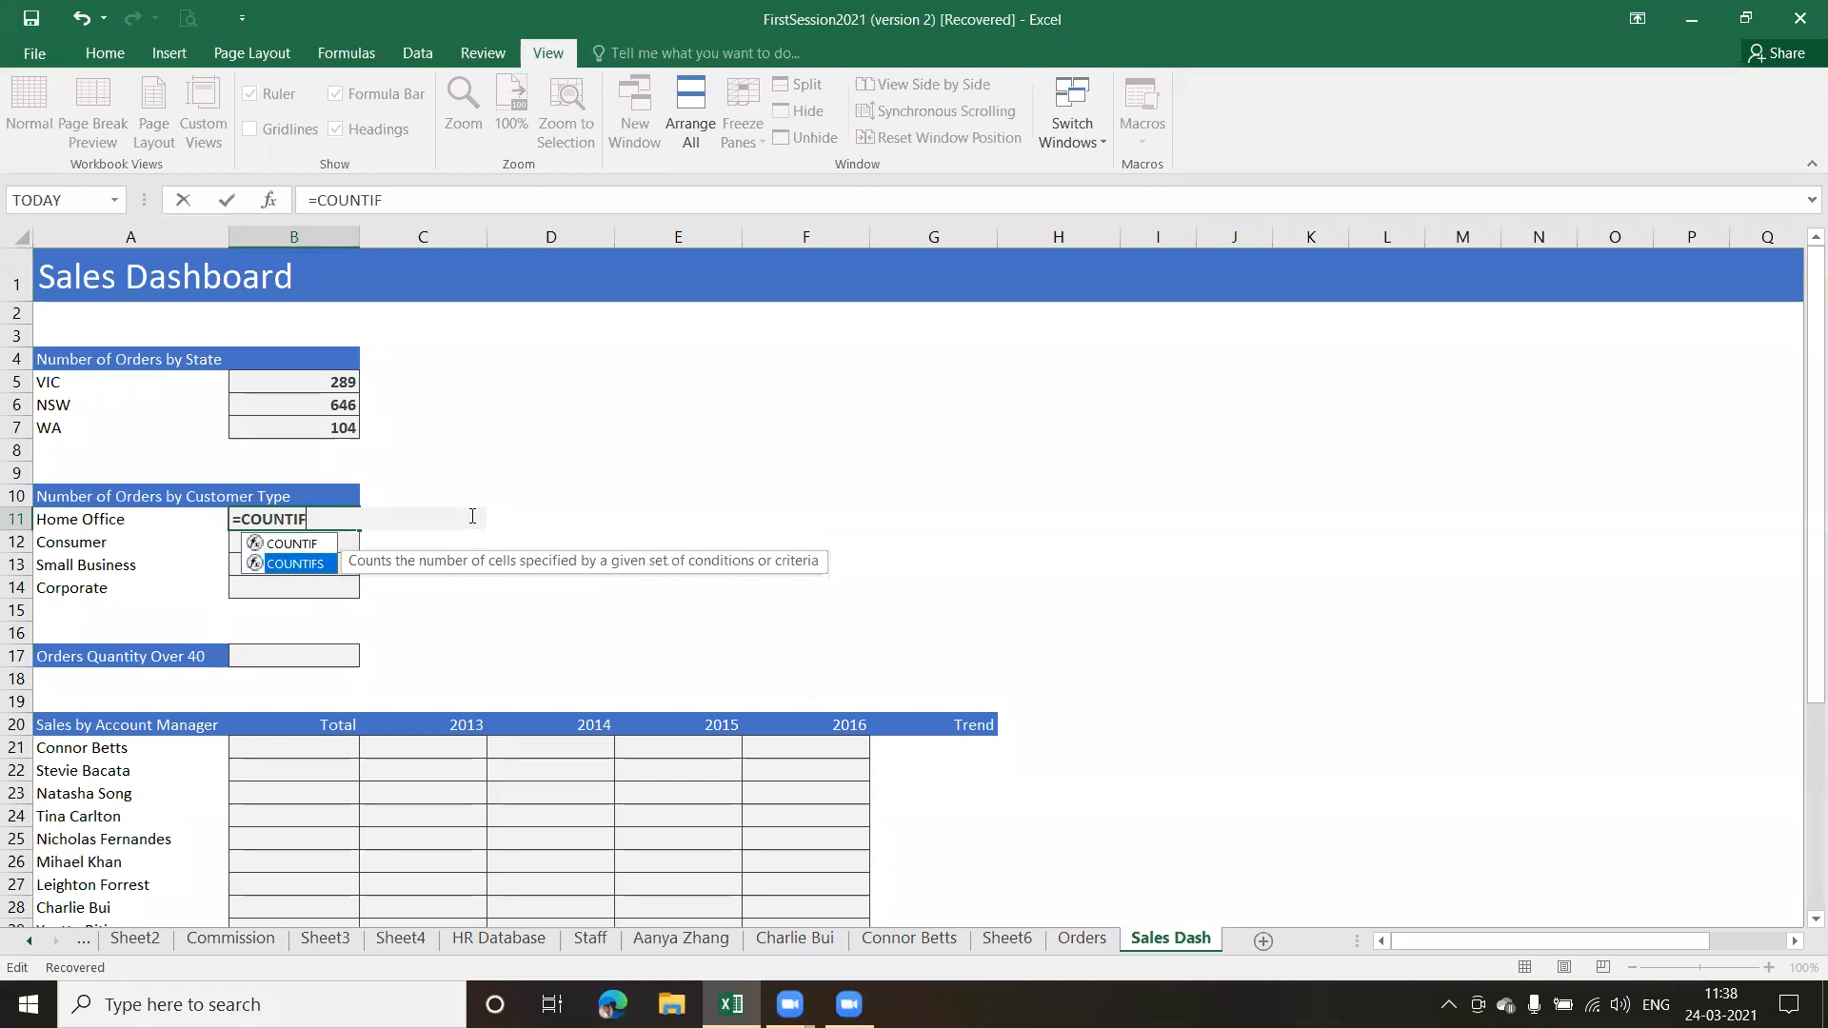
key(Tab)
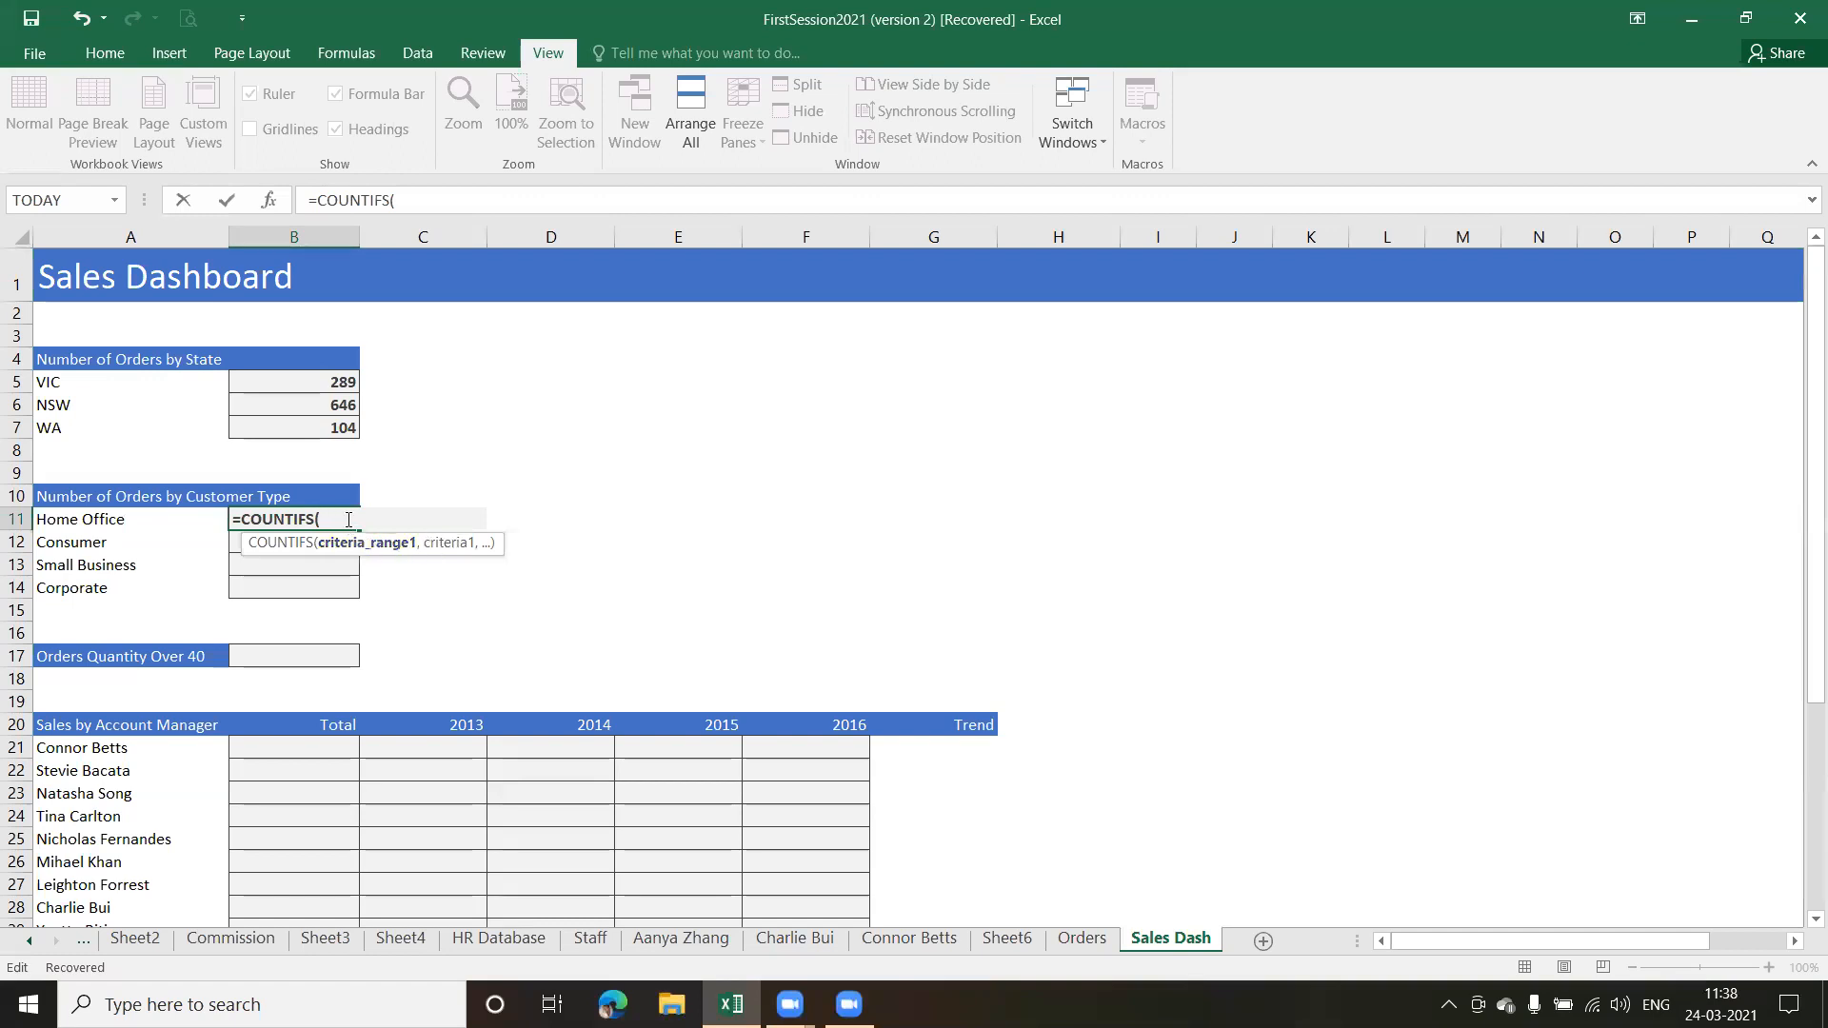
Complete B11 as =COUNTIFS(Customer_Type,A11) and fill the formula down through B14 for the other customer types
text(cus)
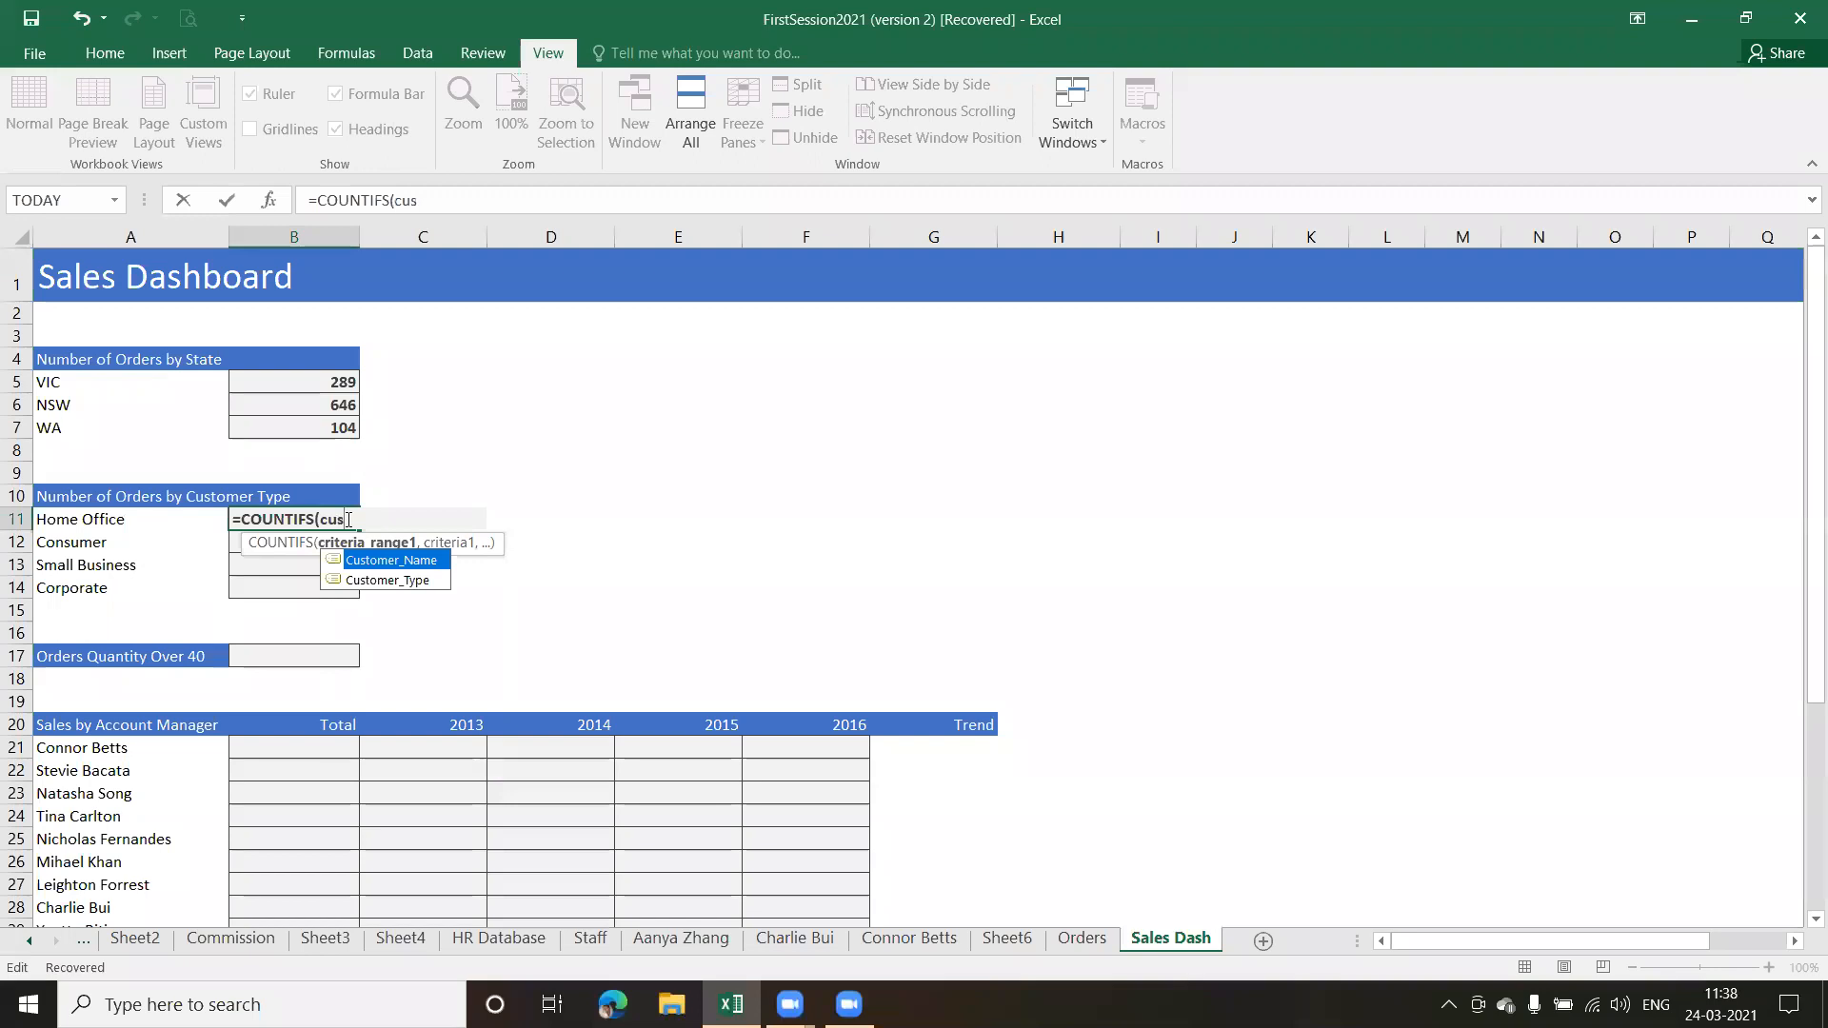
key(Down)
key(Tab)
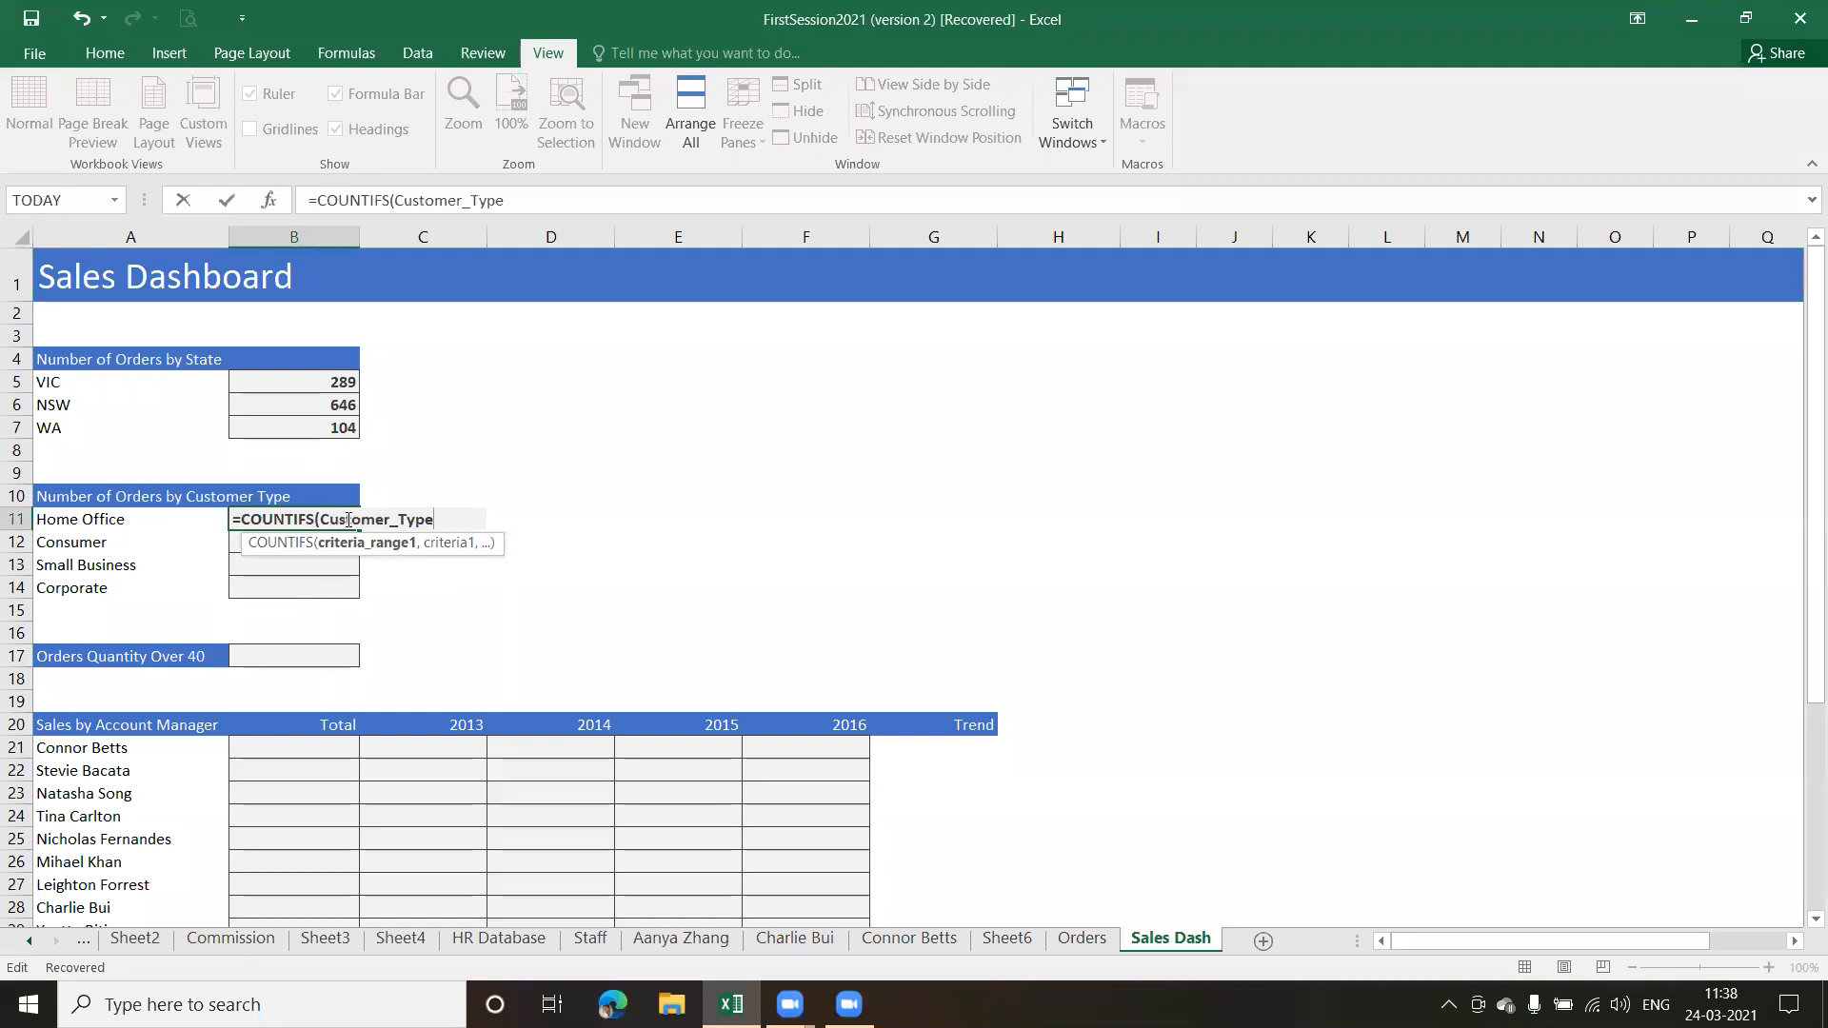
text(,)
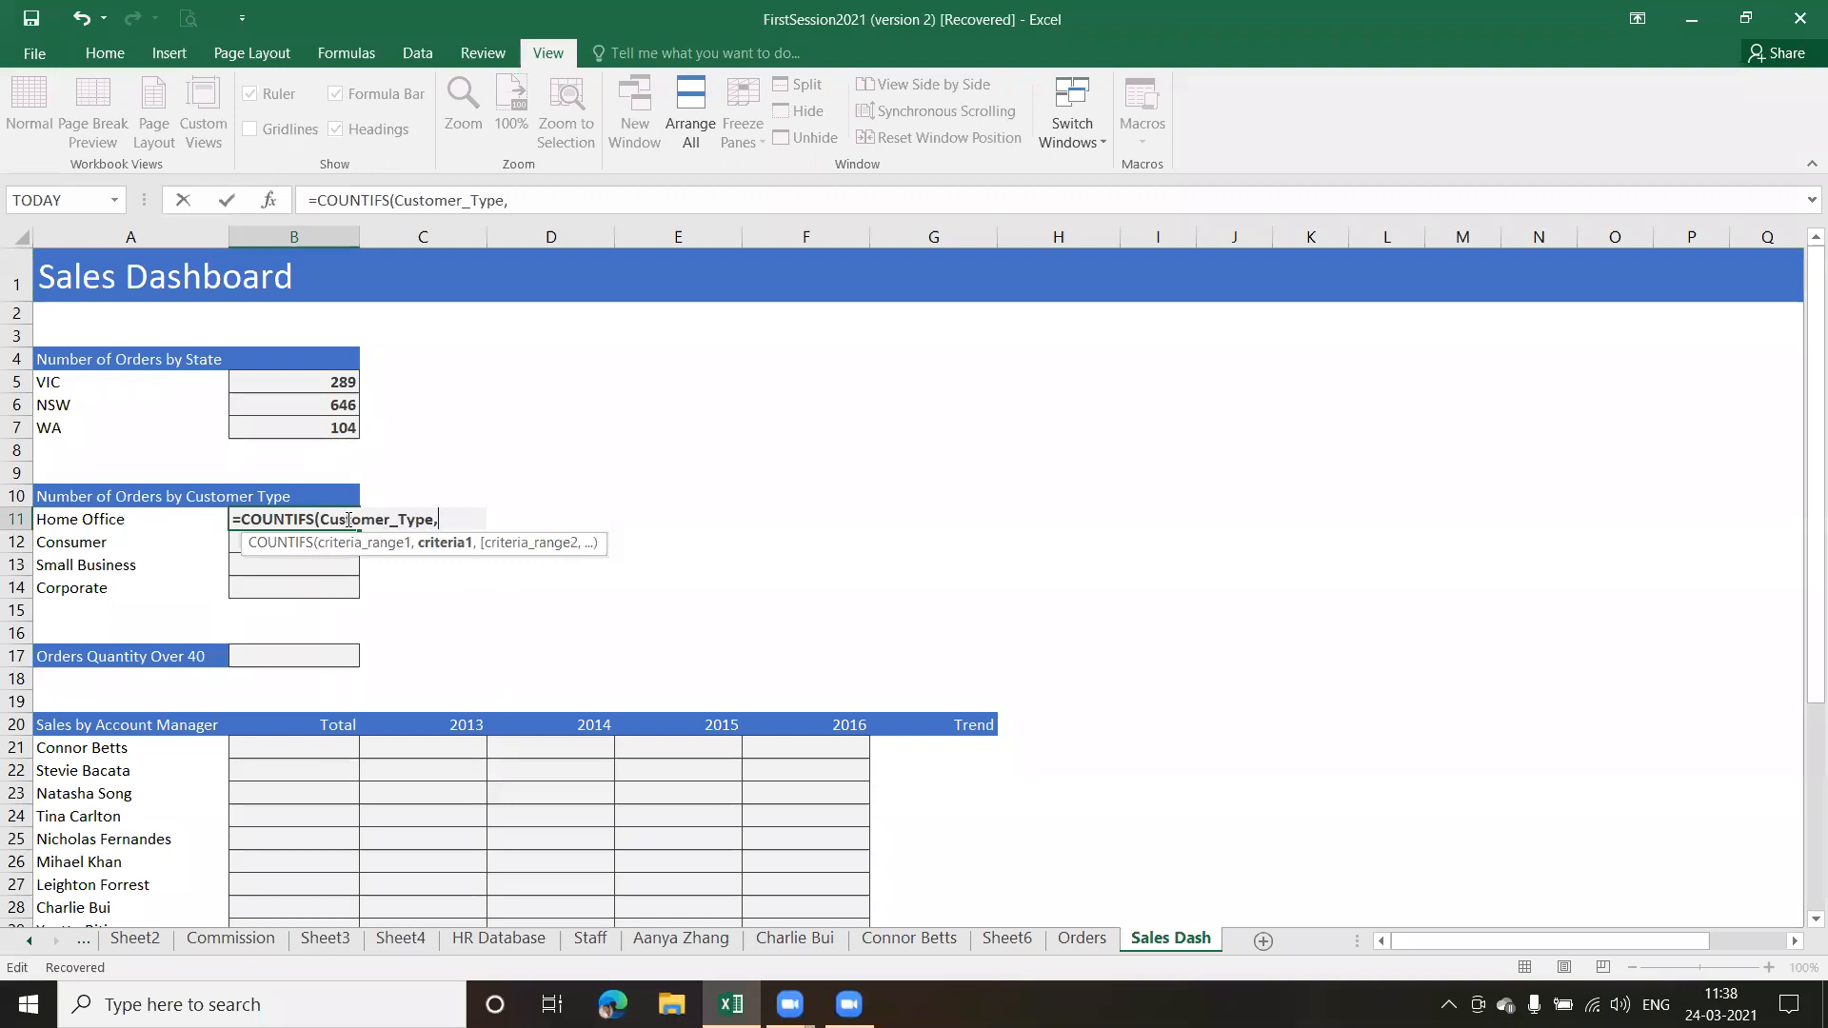
text(A11))
key(Return)
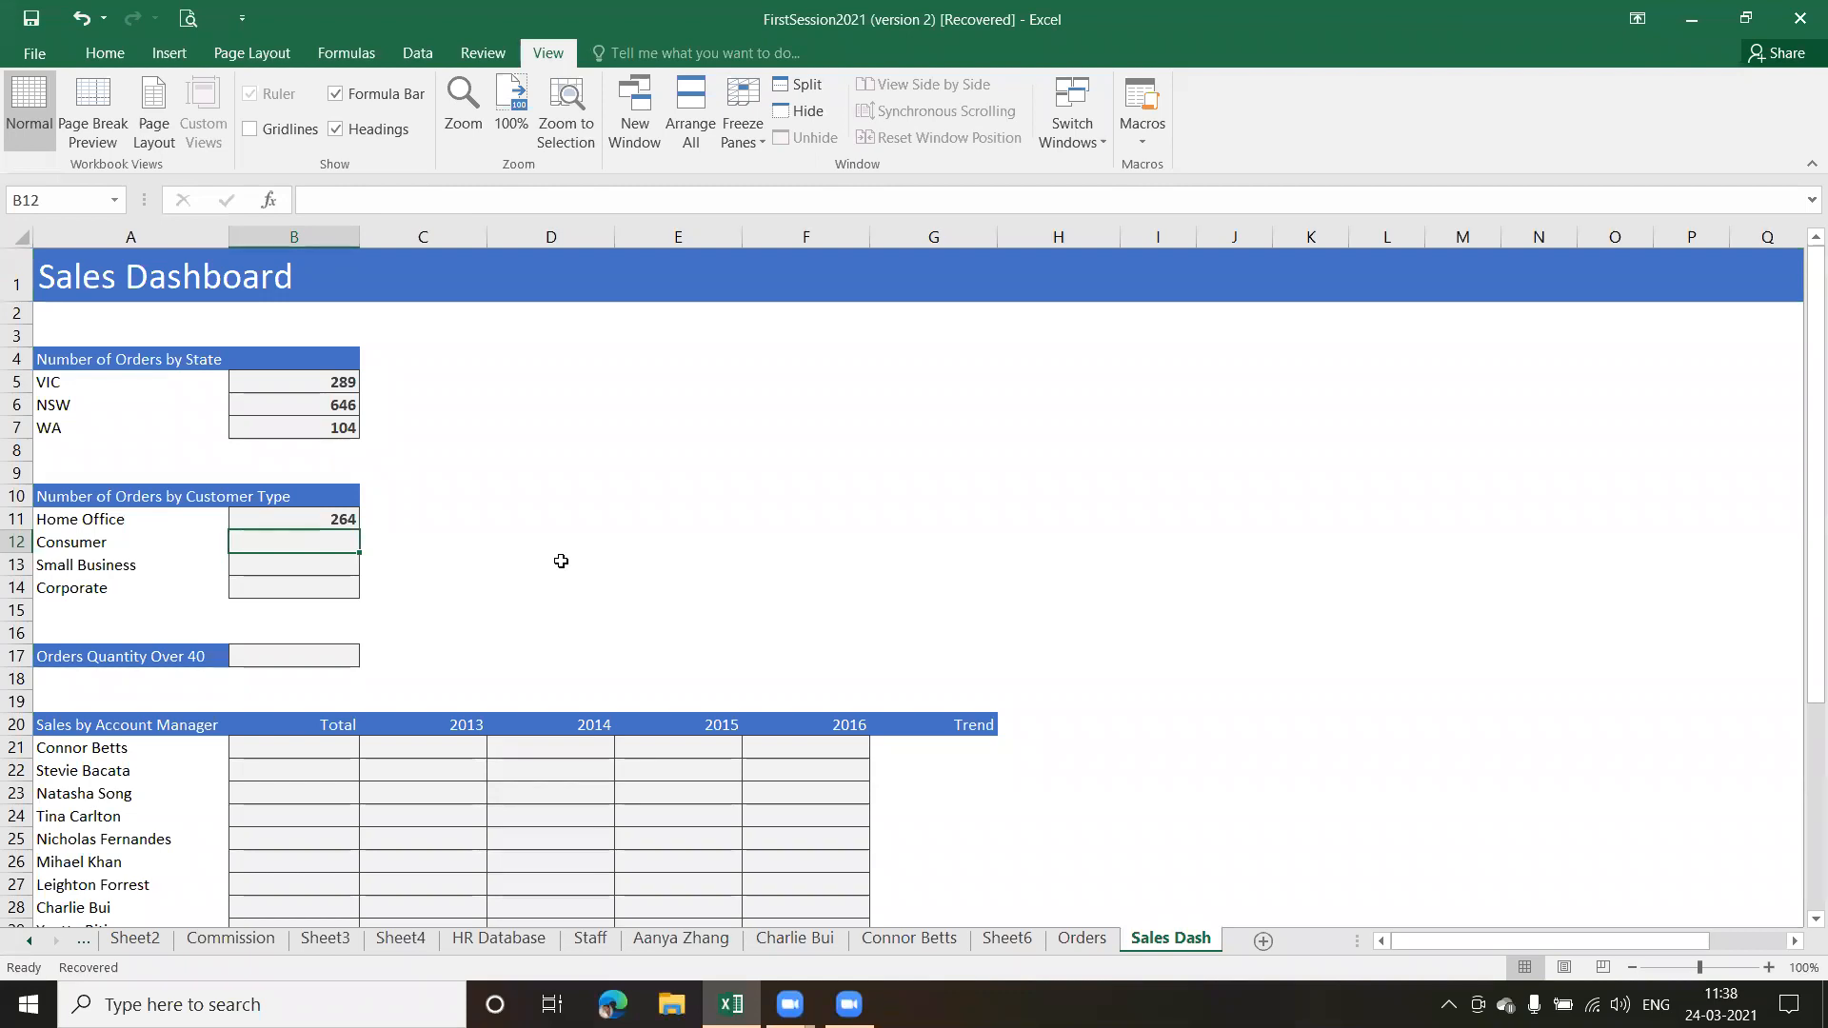
click(278, 518)
drag(359, 530, 353, 595)
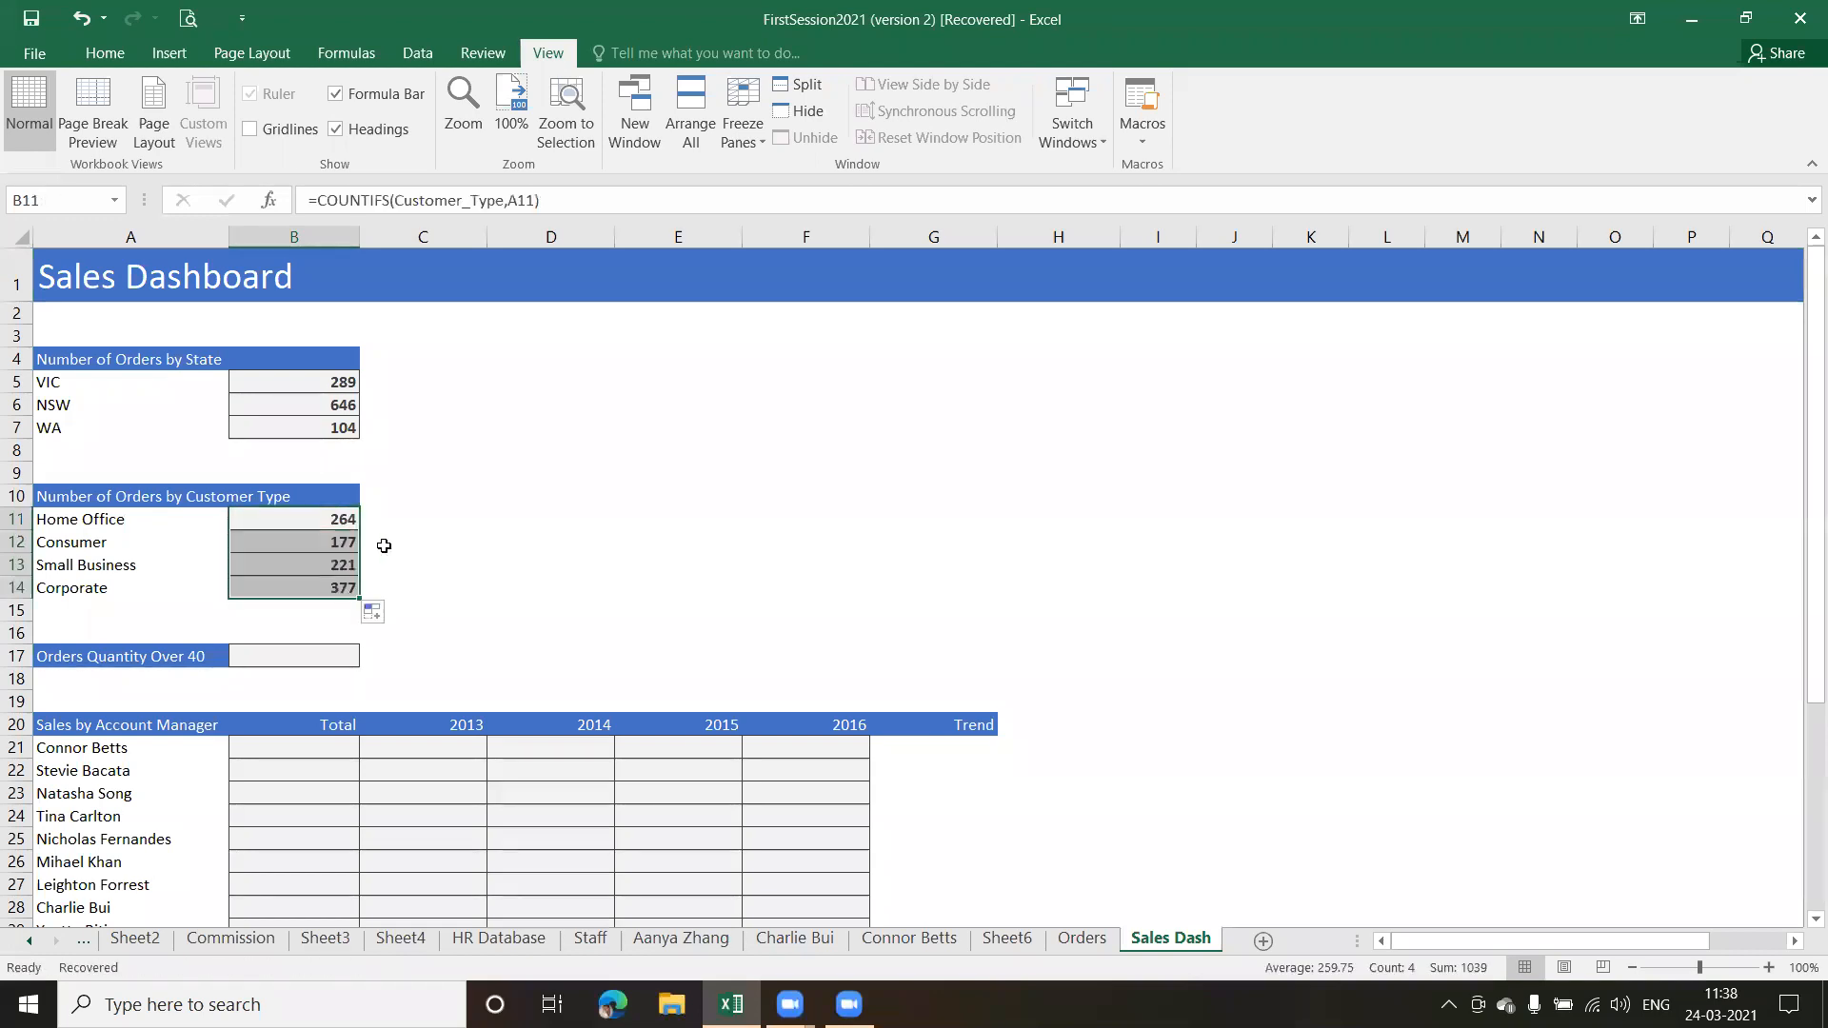
Start a COUNTIF formula in B17 for Orders Quantity Over 40, using the named range Order_Quantity
click(304, 658)
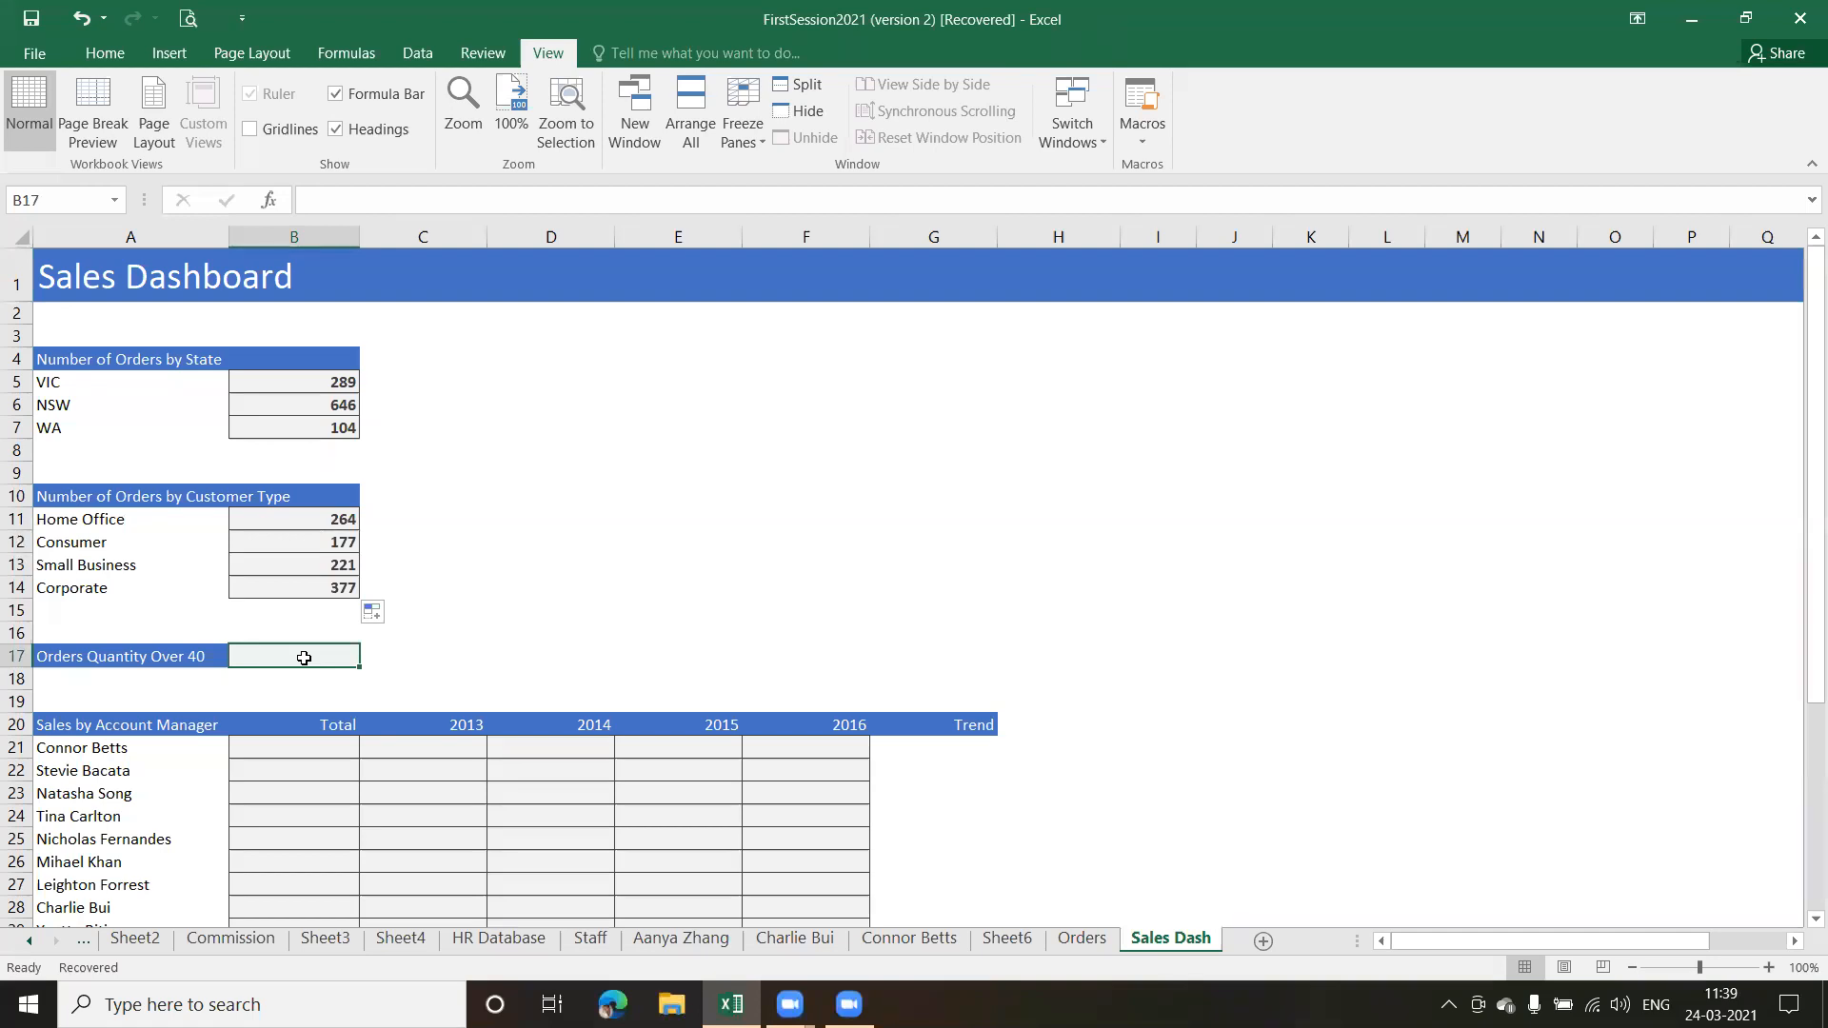
text(=count)
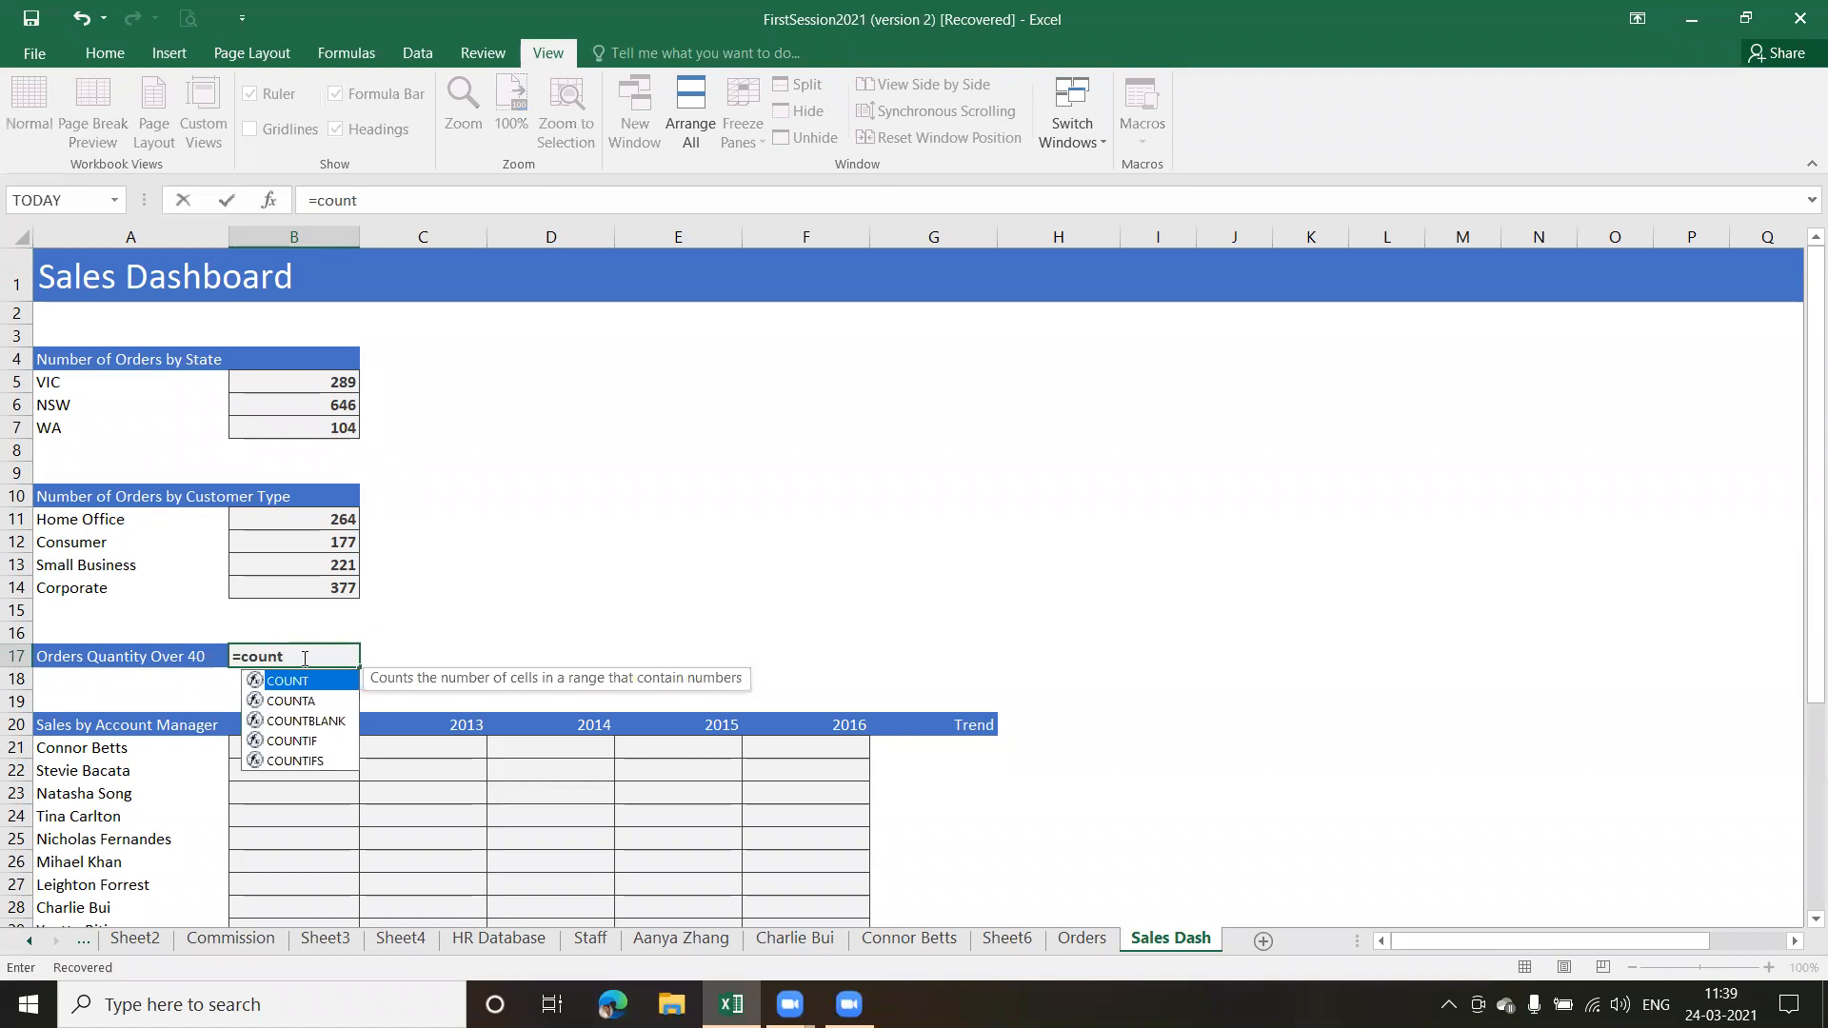
key(Down)
key(Down)
key(Down)
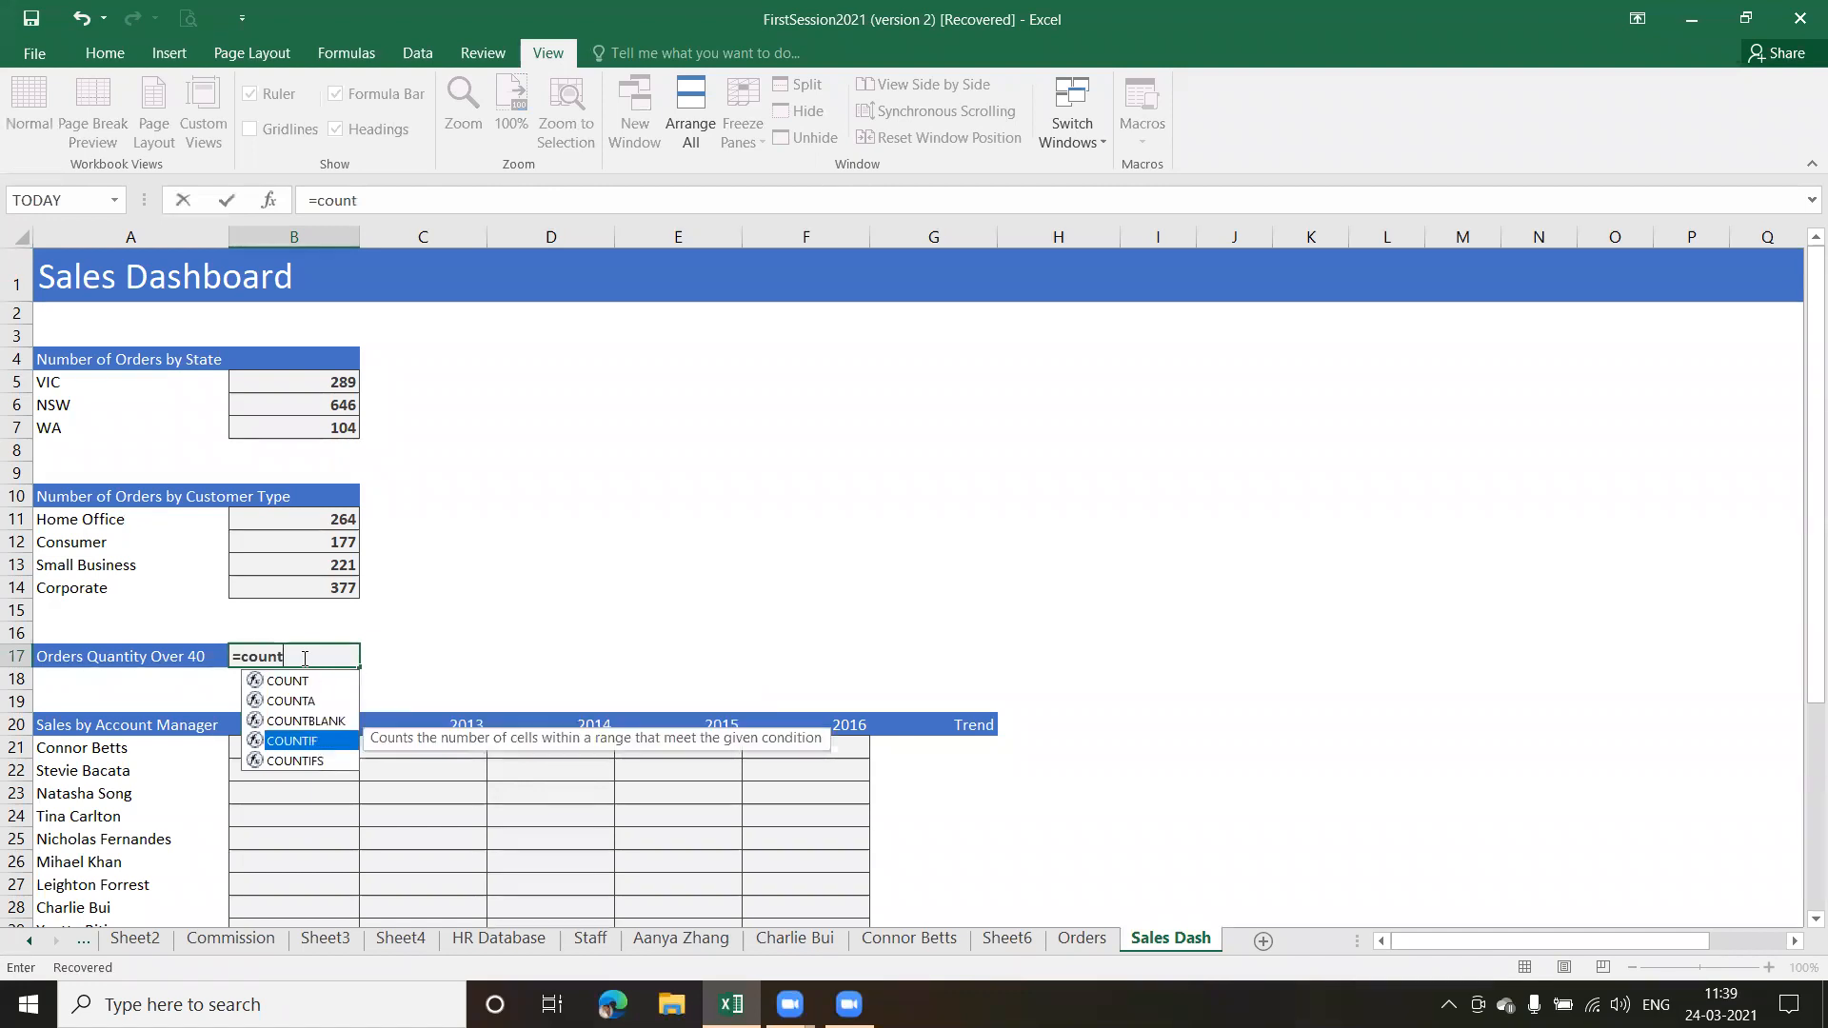
key(Tab)
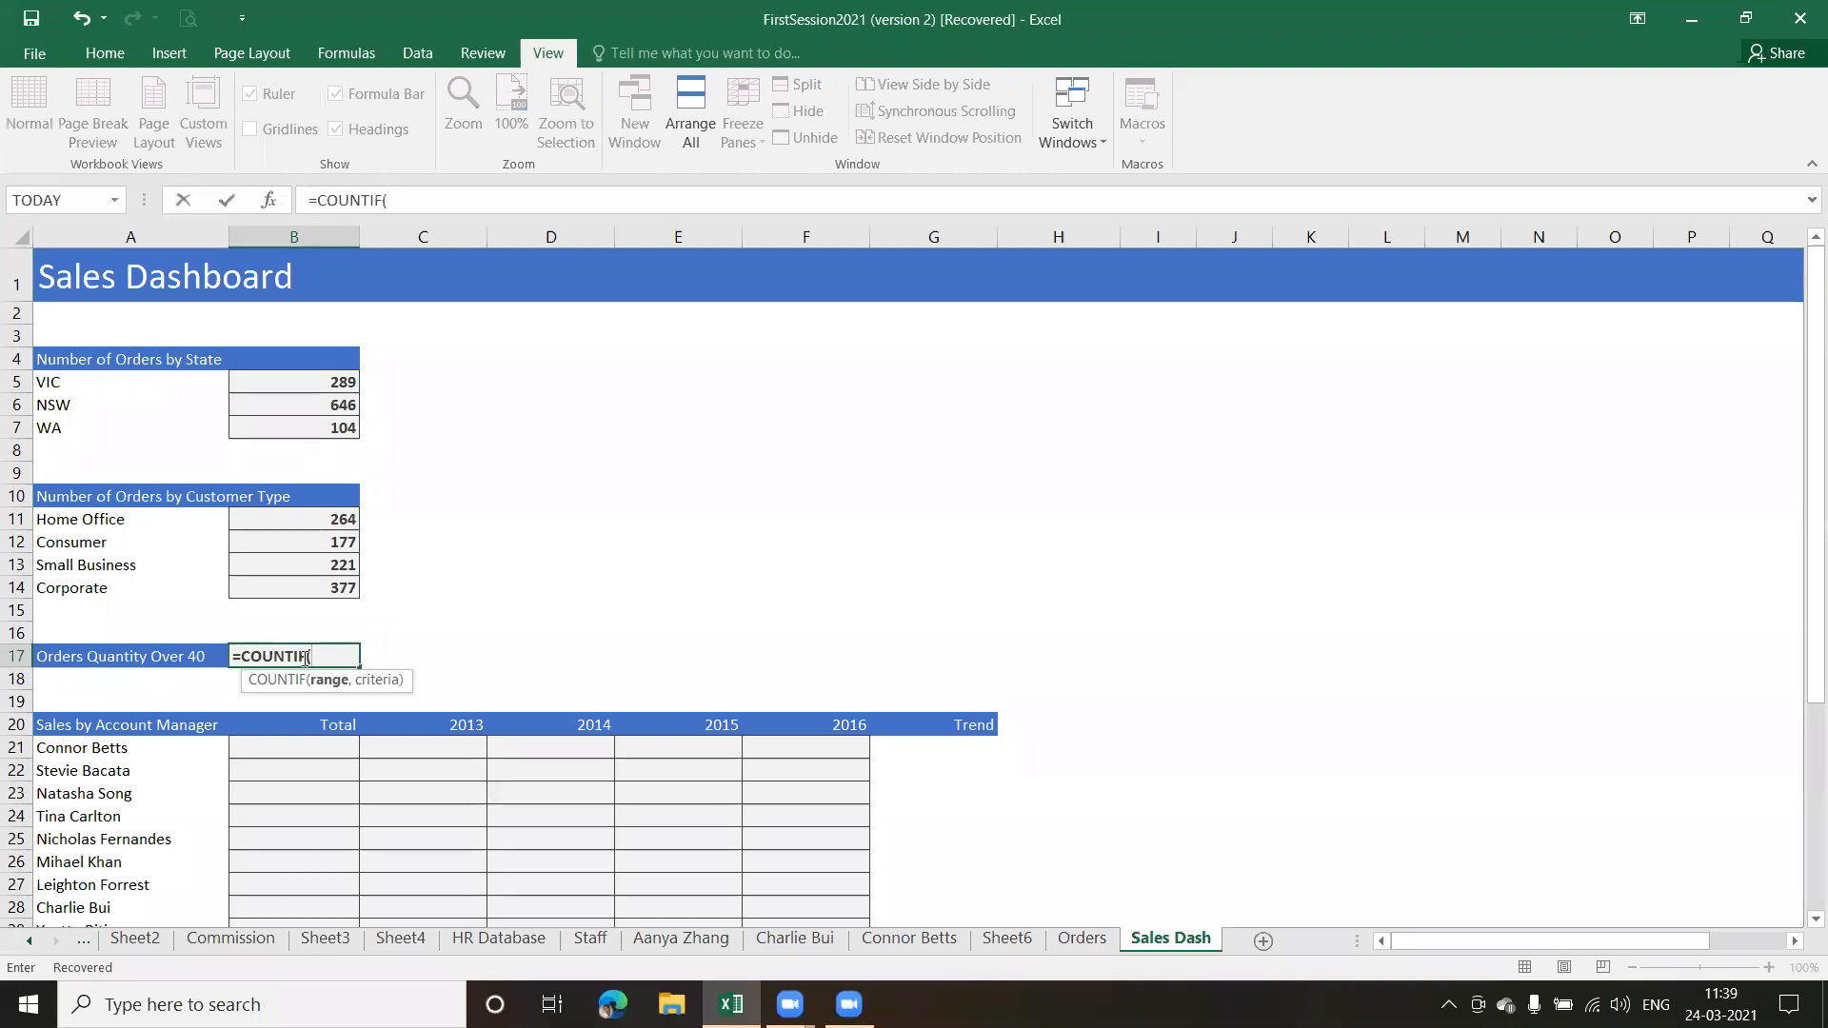
text(orde)
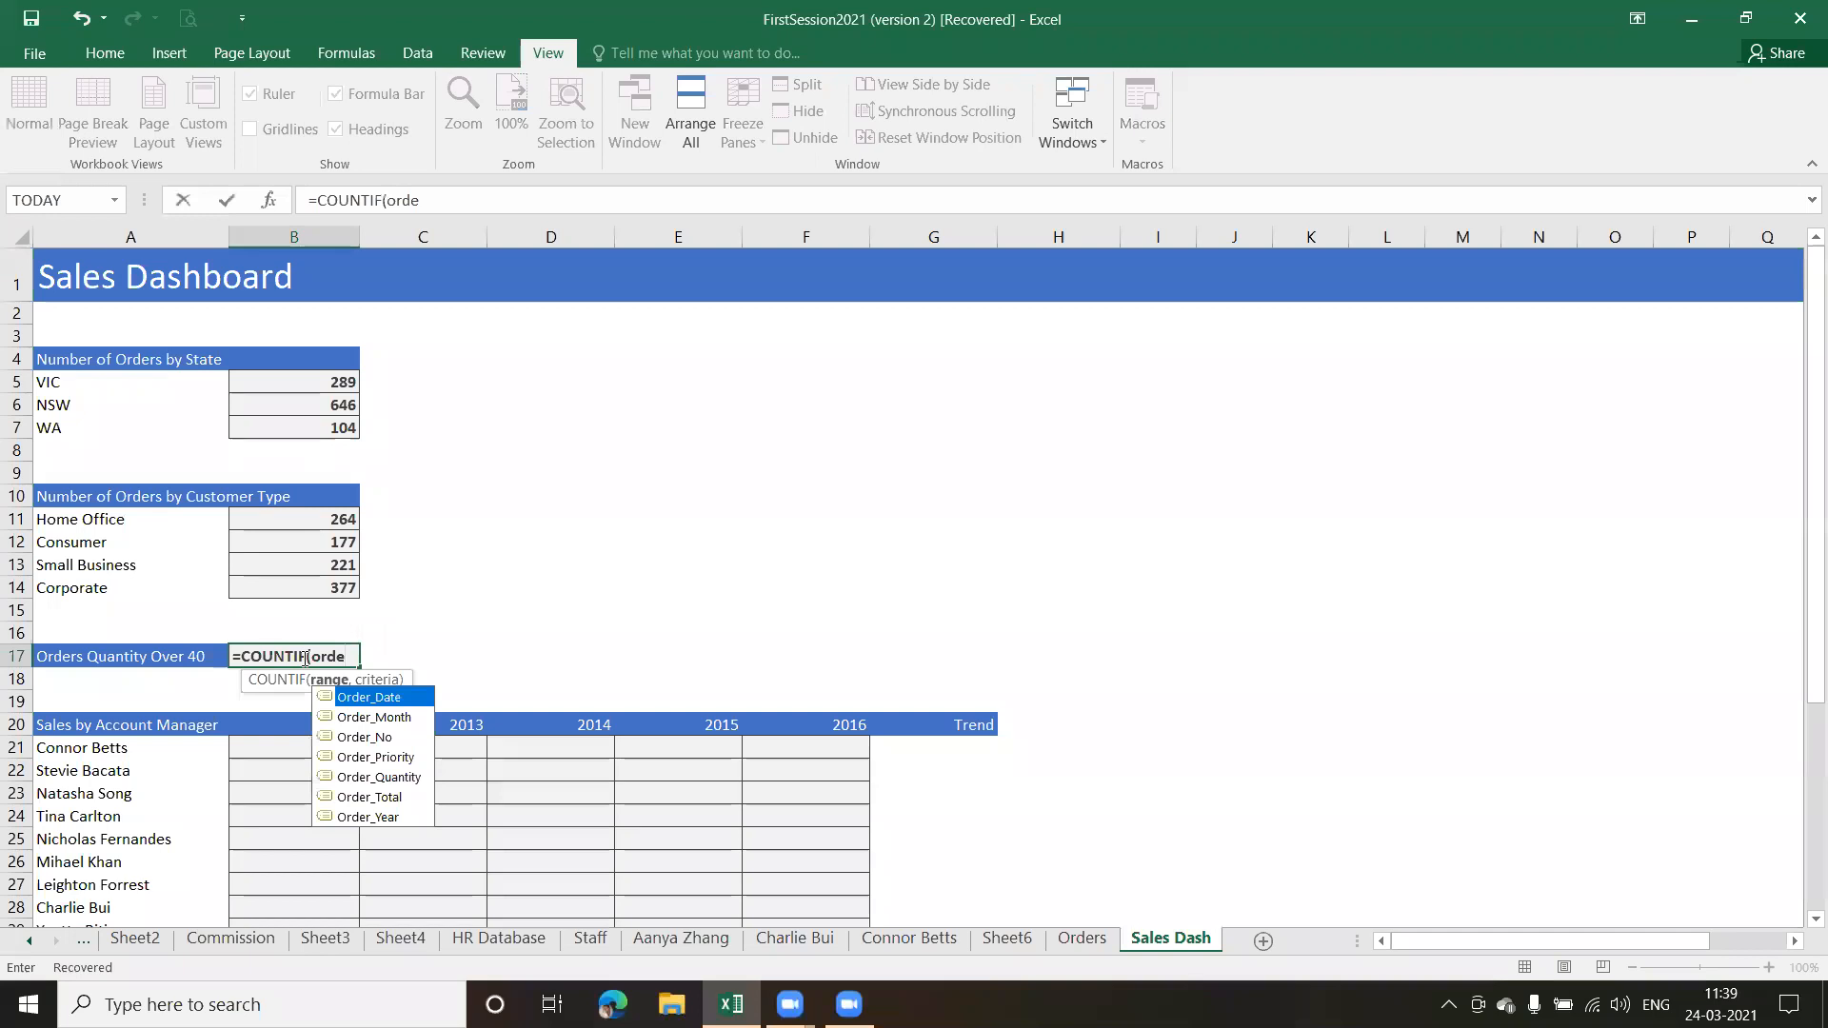
double_click(391, 777)
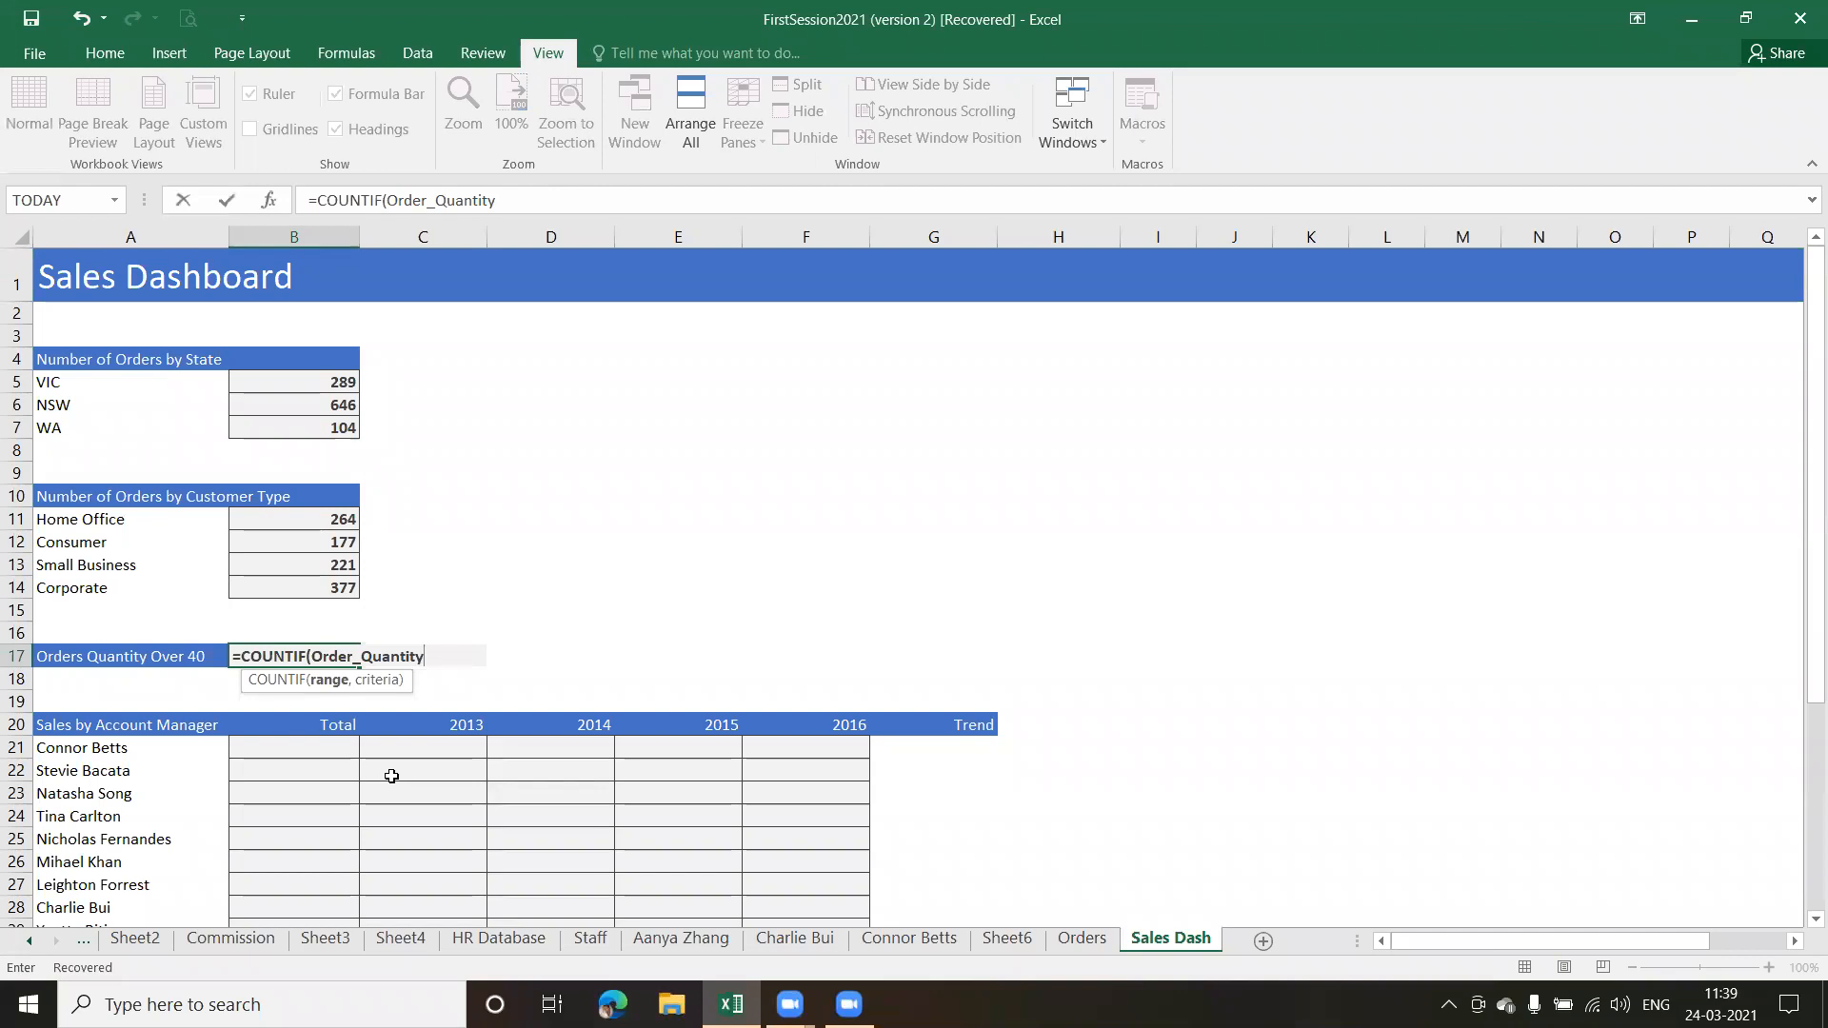
Add the criterion ">40" to the COUNTIF formula in B17 and enter it
text(,)
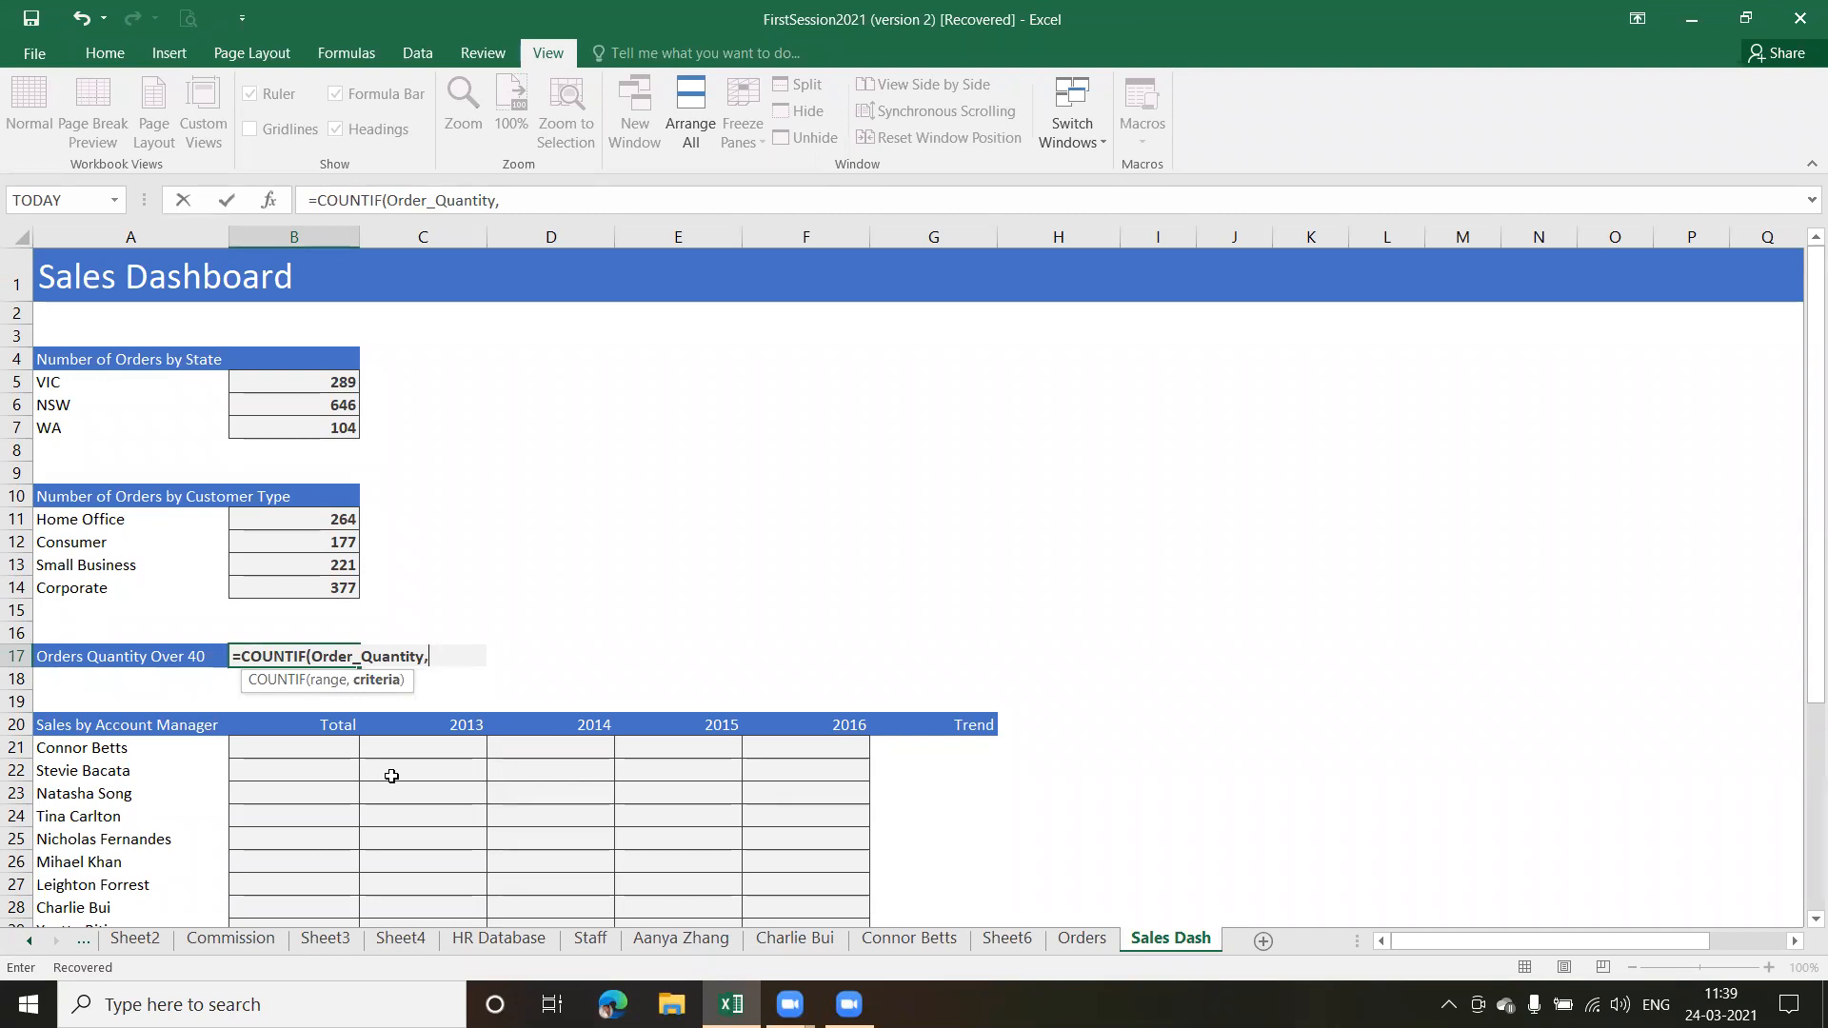
text(")
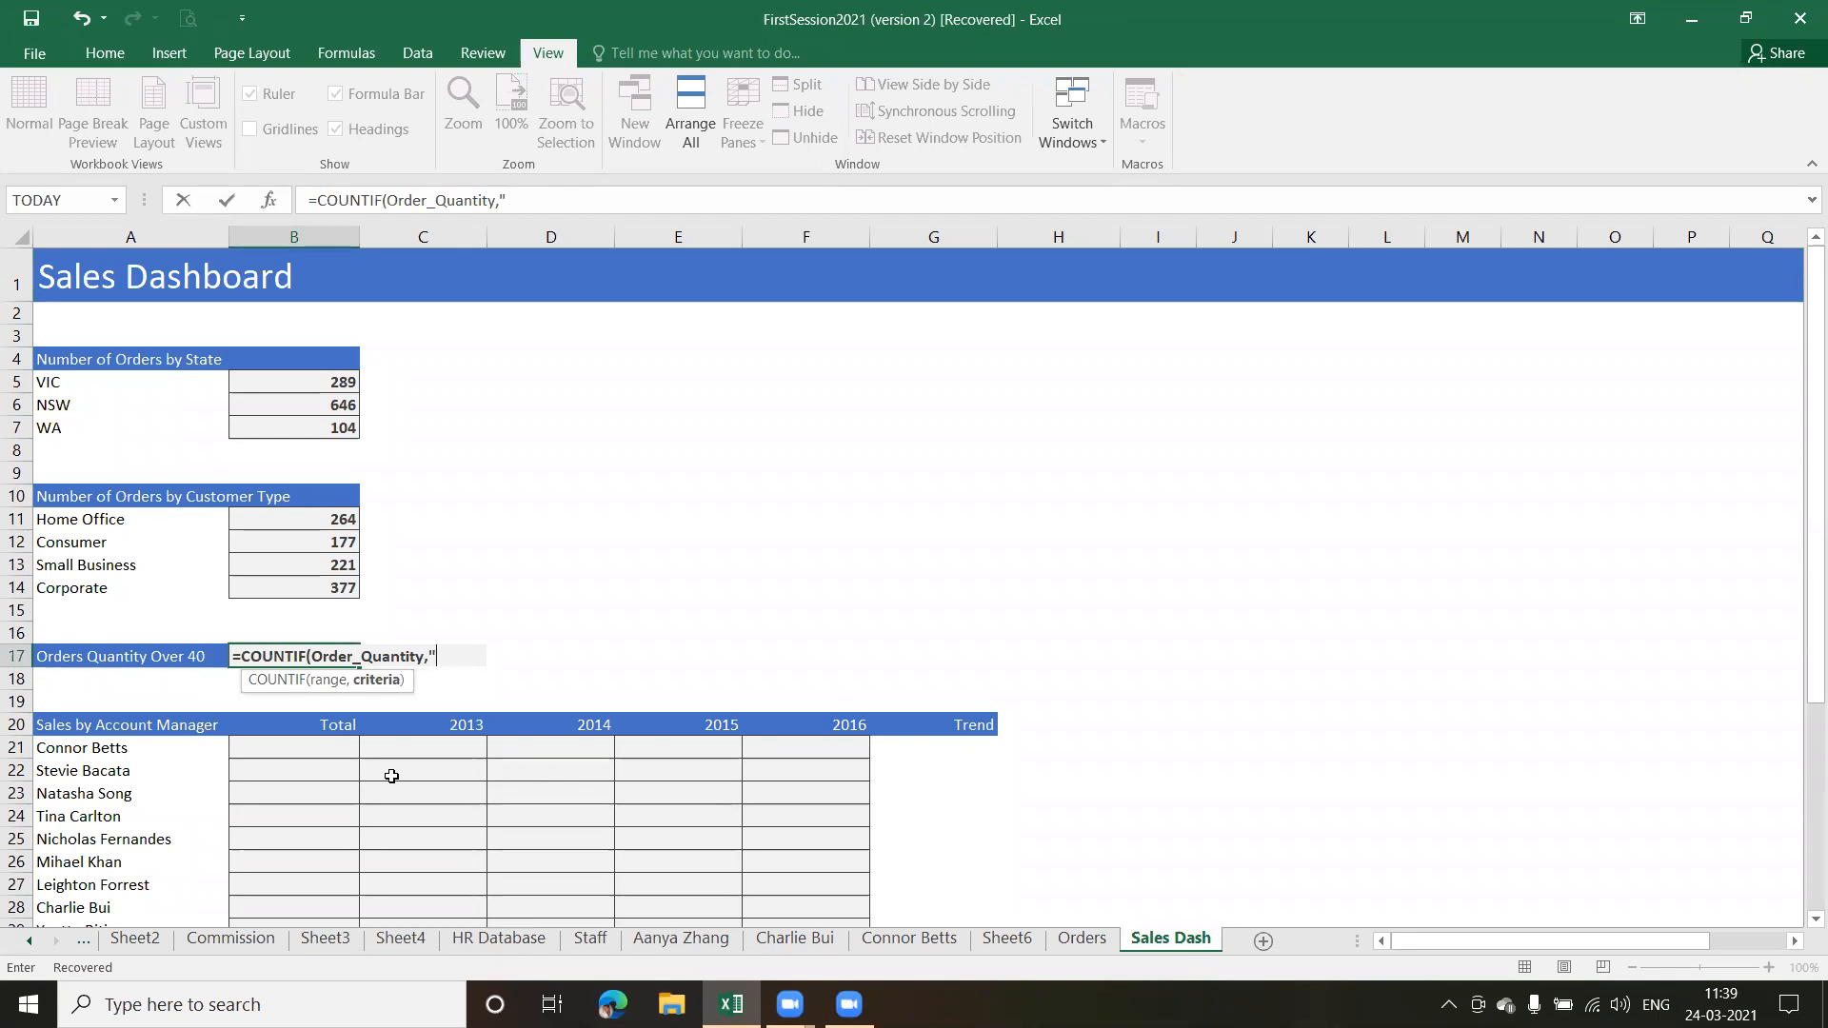
text(>40"))
key(Return)
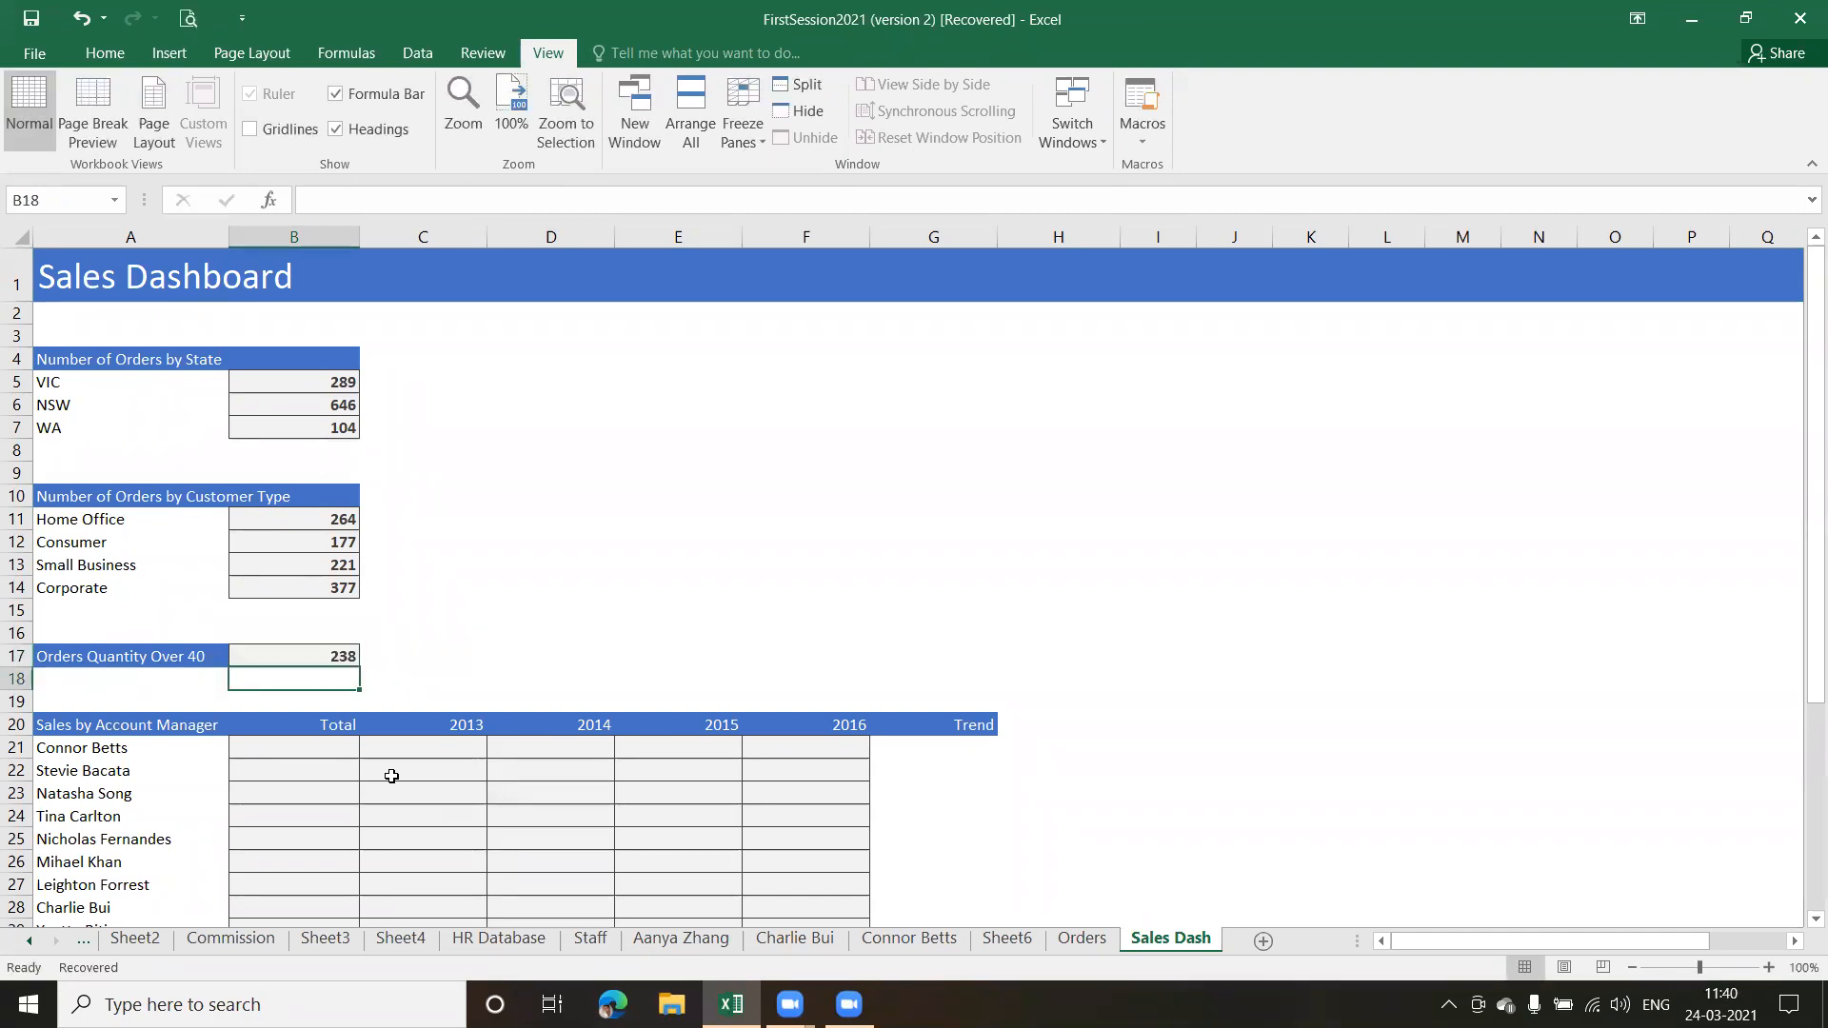
Try the criterion ">50" in the COUNTIF formula in B17
click(327, 657)
double_click(327, 657)
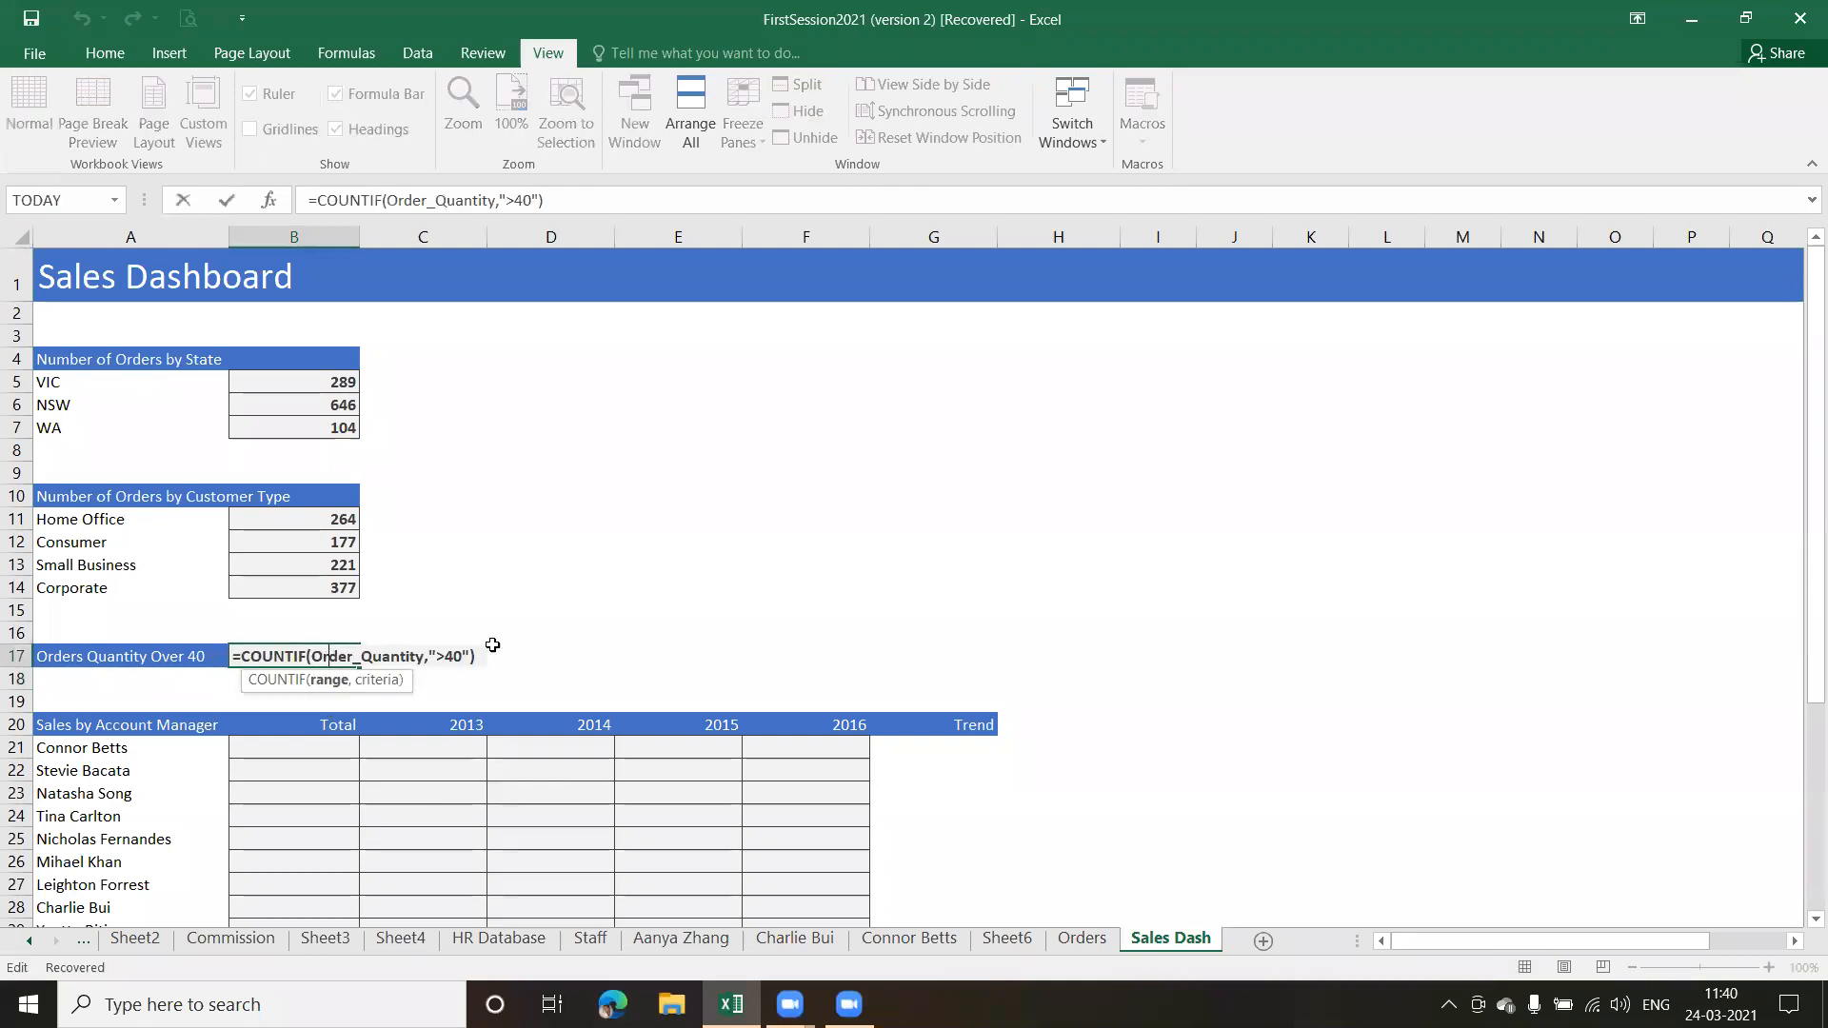
click(463, 656)
key(BackSpace)
key(BackSpace)
text(50)
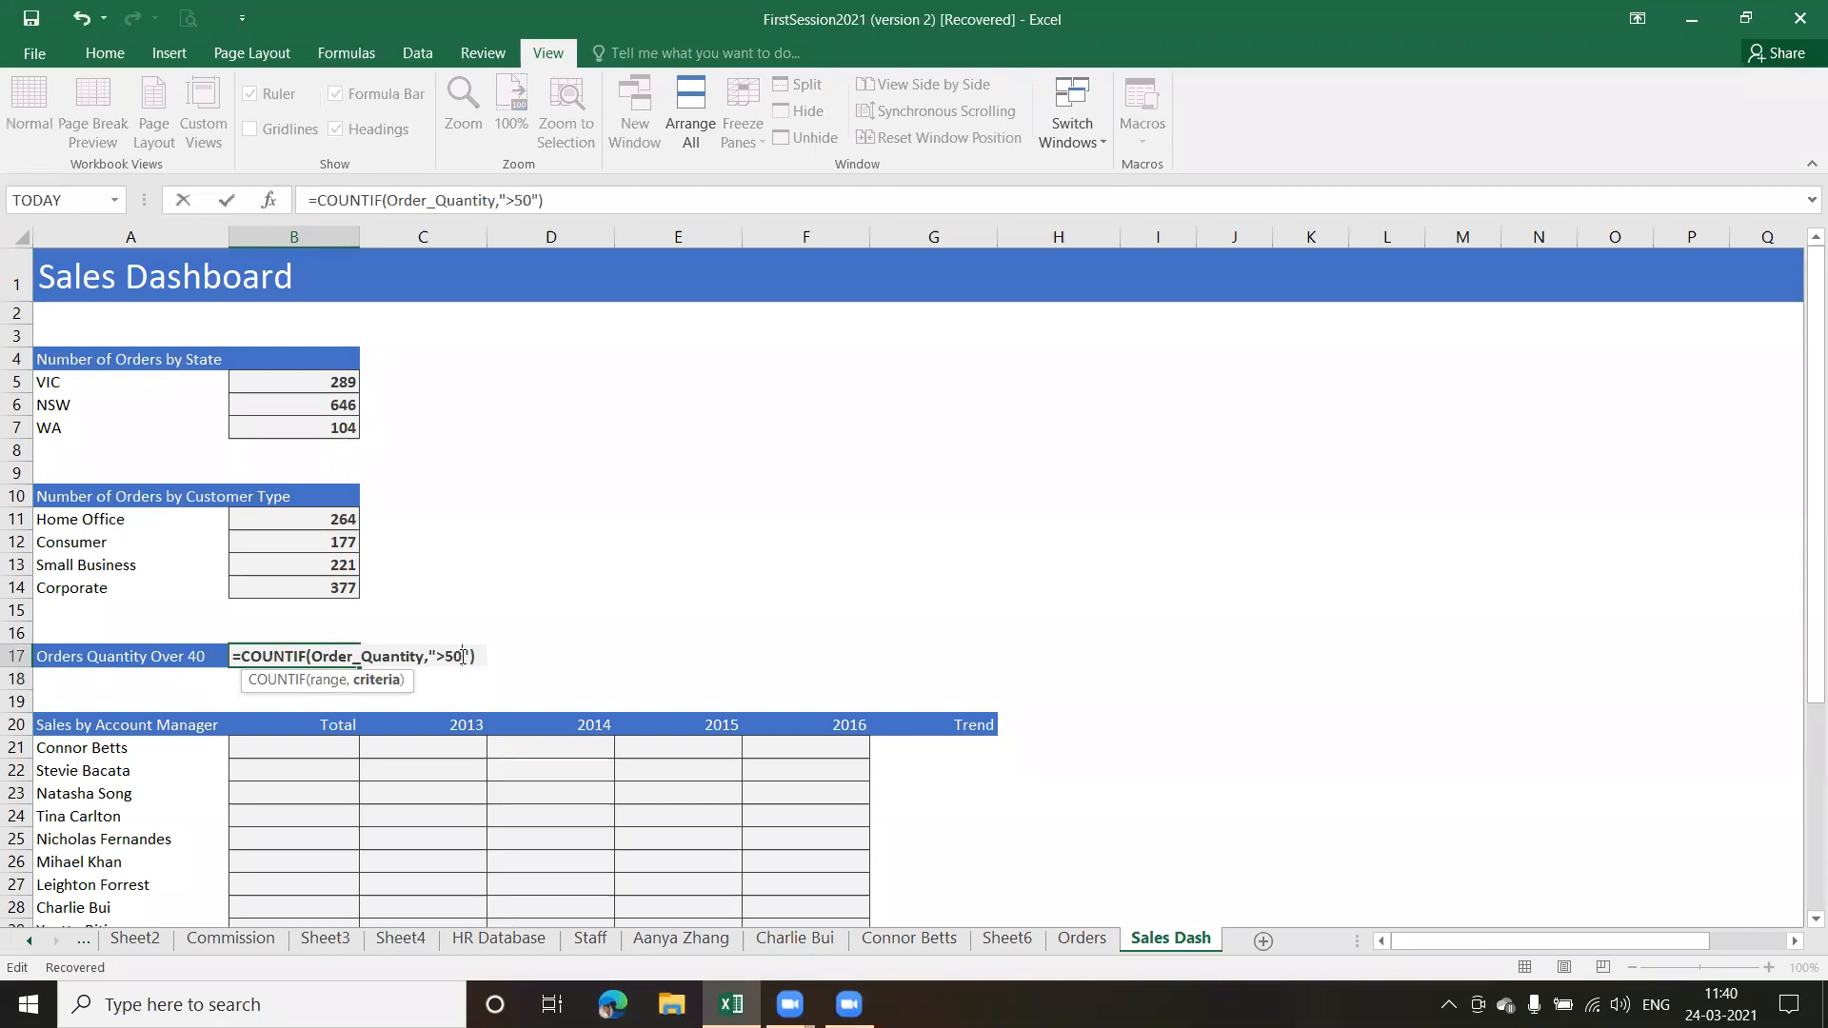
key(Return)
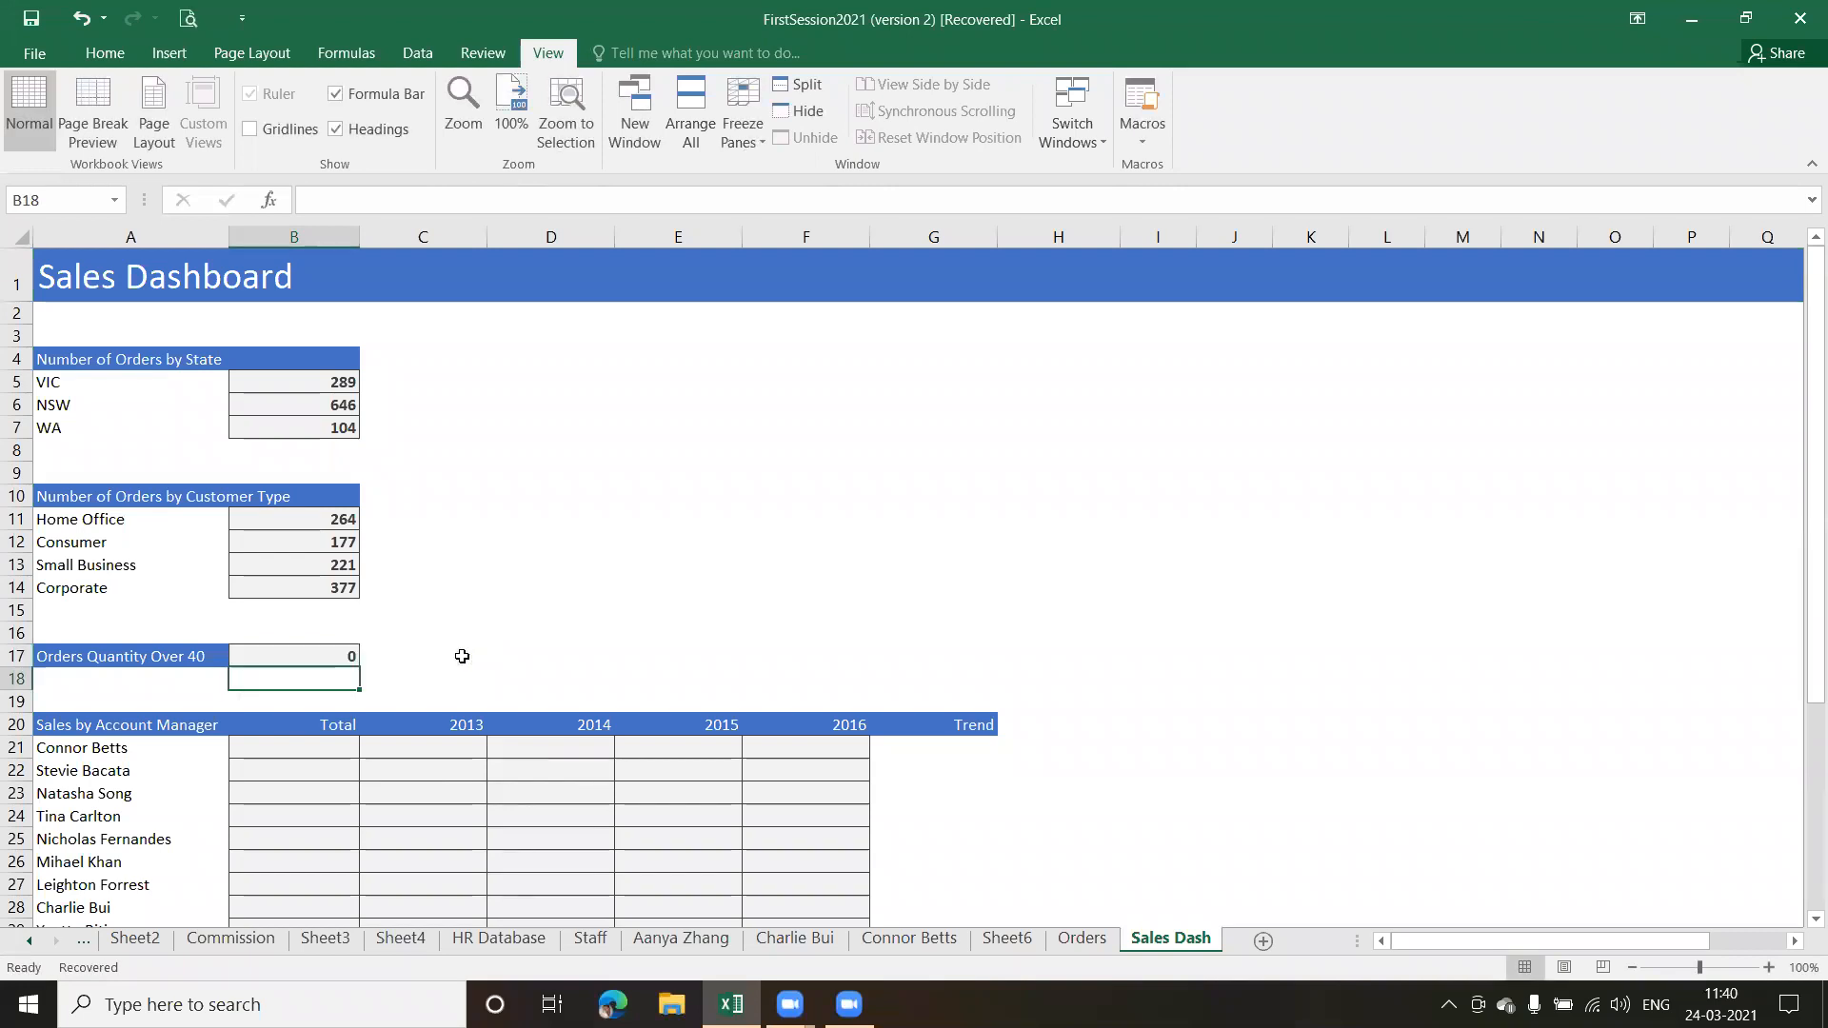
Set the COUNTIF criterion in B17 back to ">40"
double_click(331, 656)
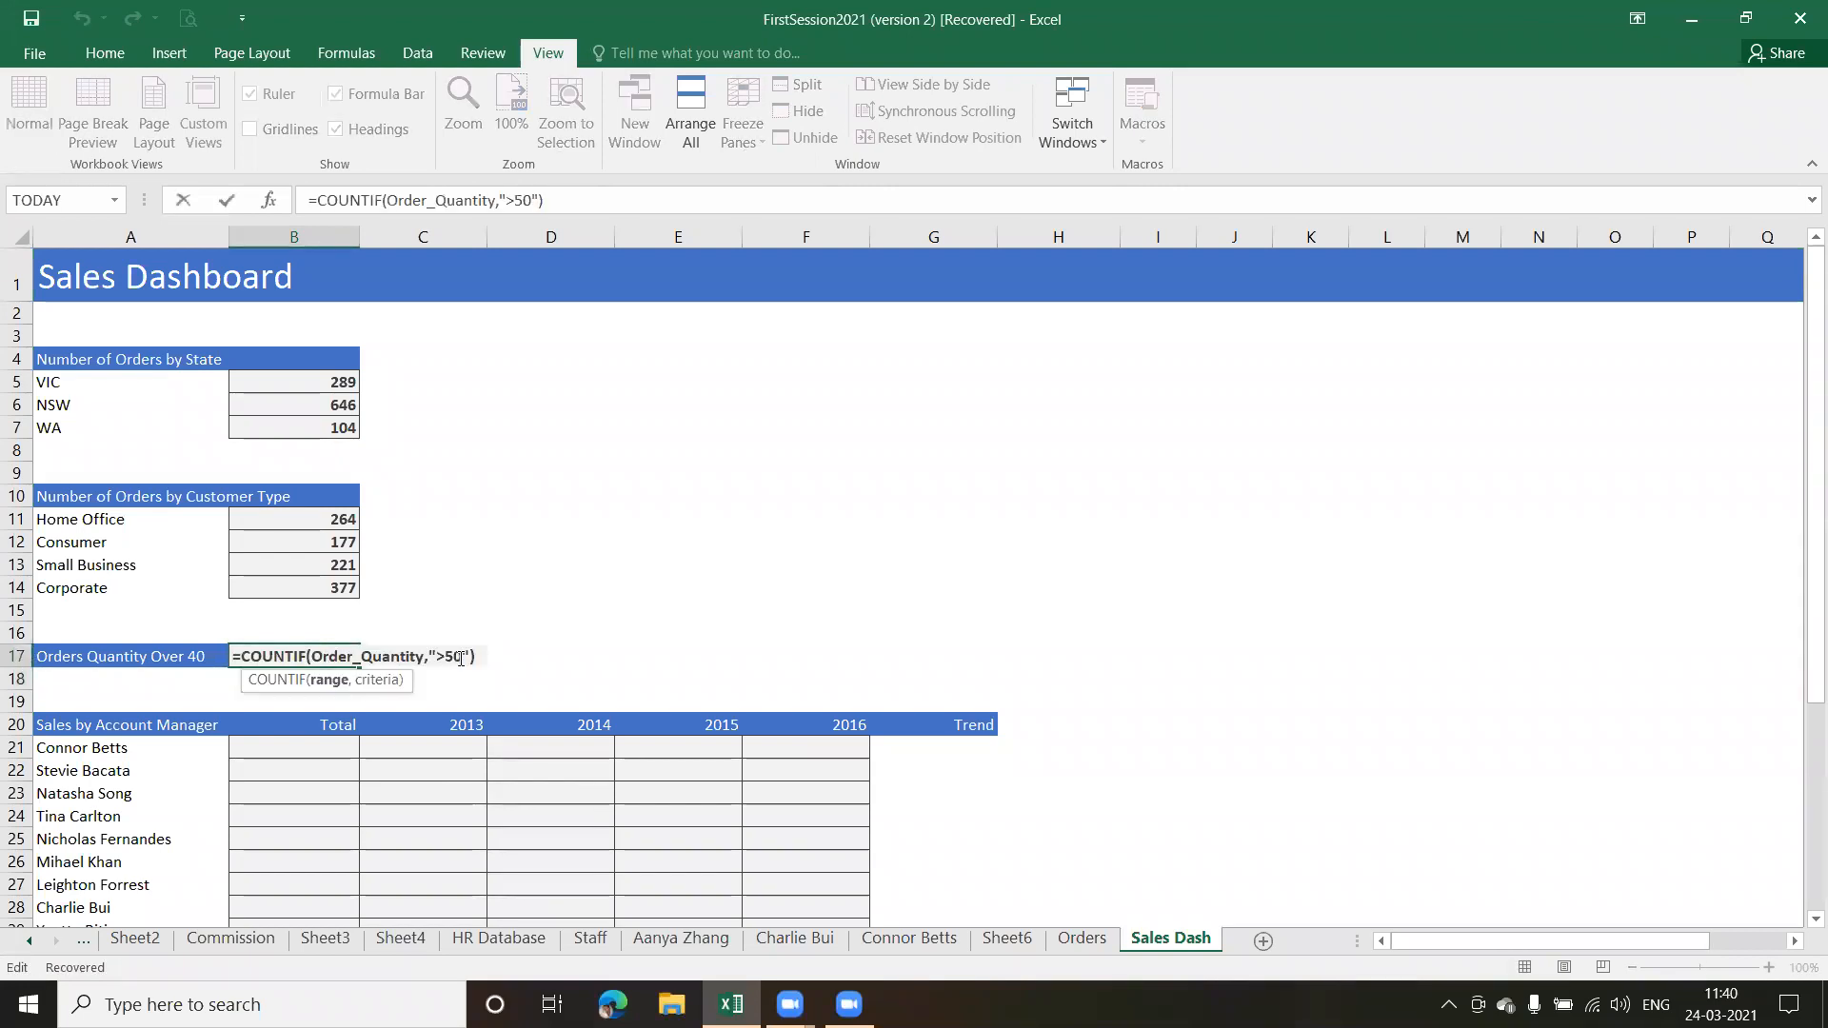
click(460, 657)
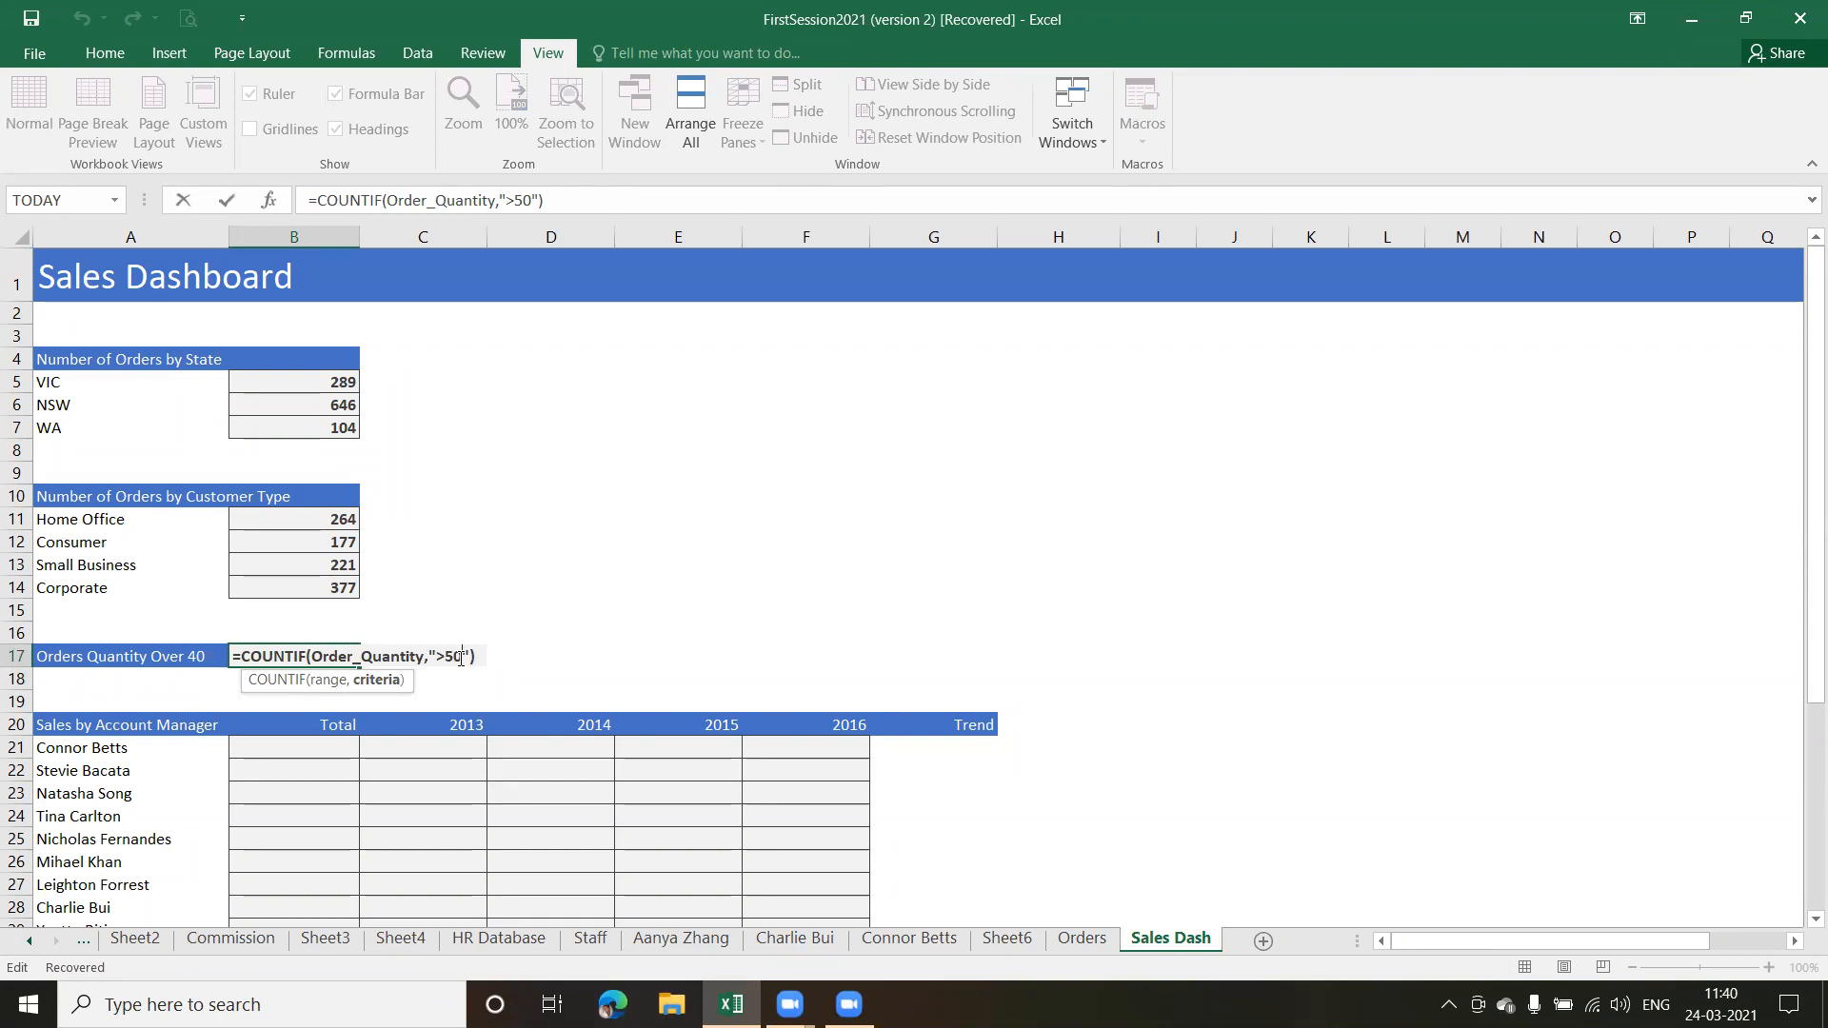
key(BackSpace)
key(BackSpace)
text(40)
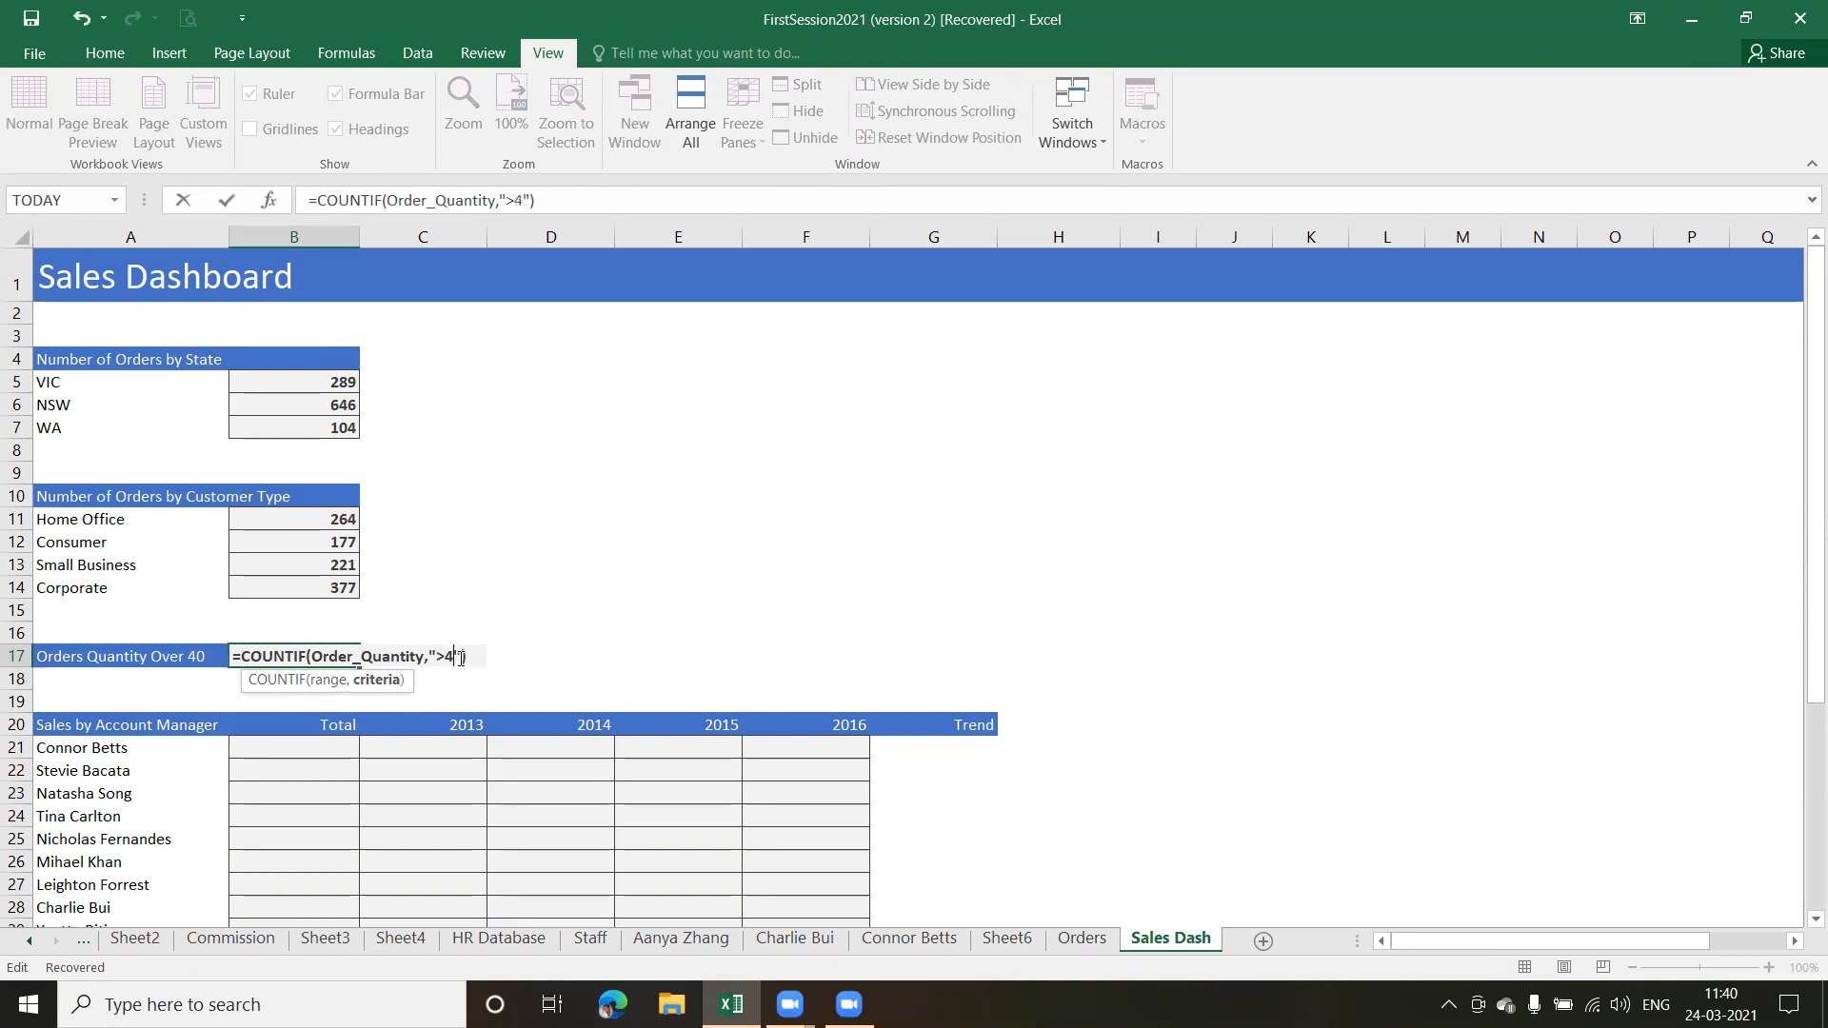
key(Return)
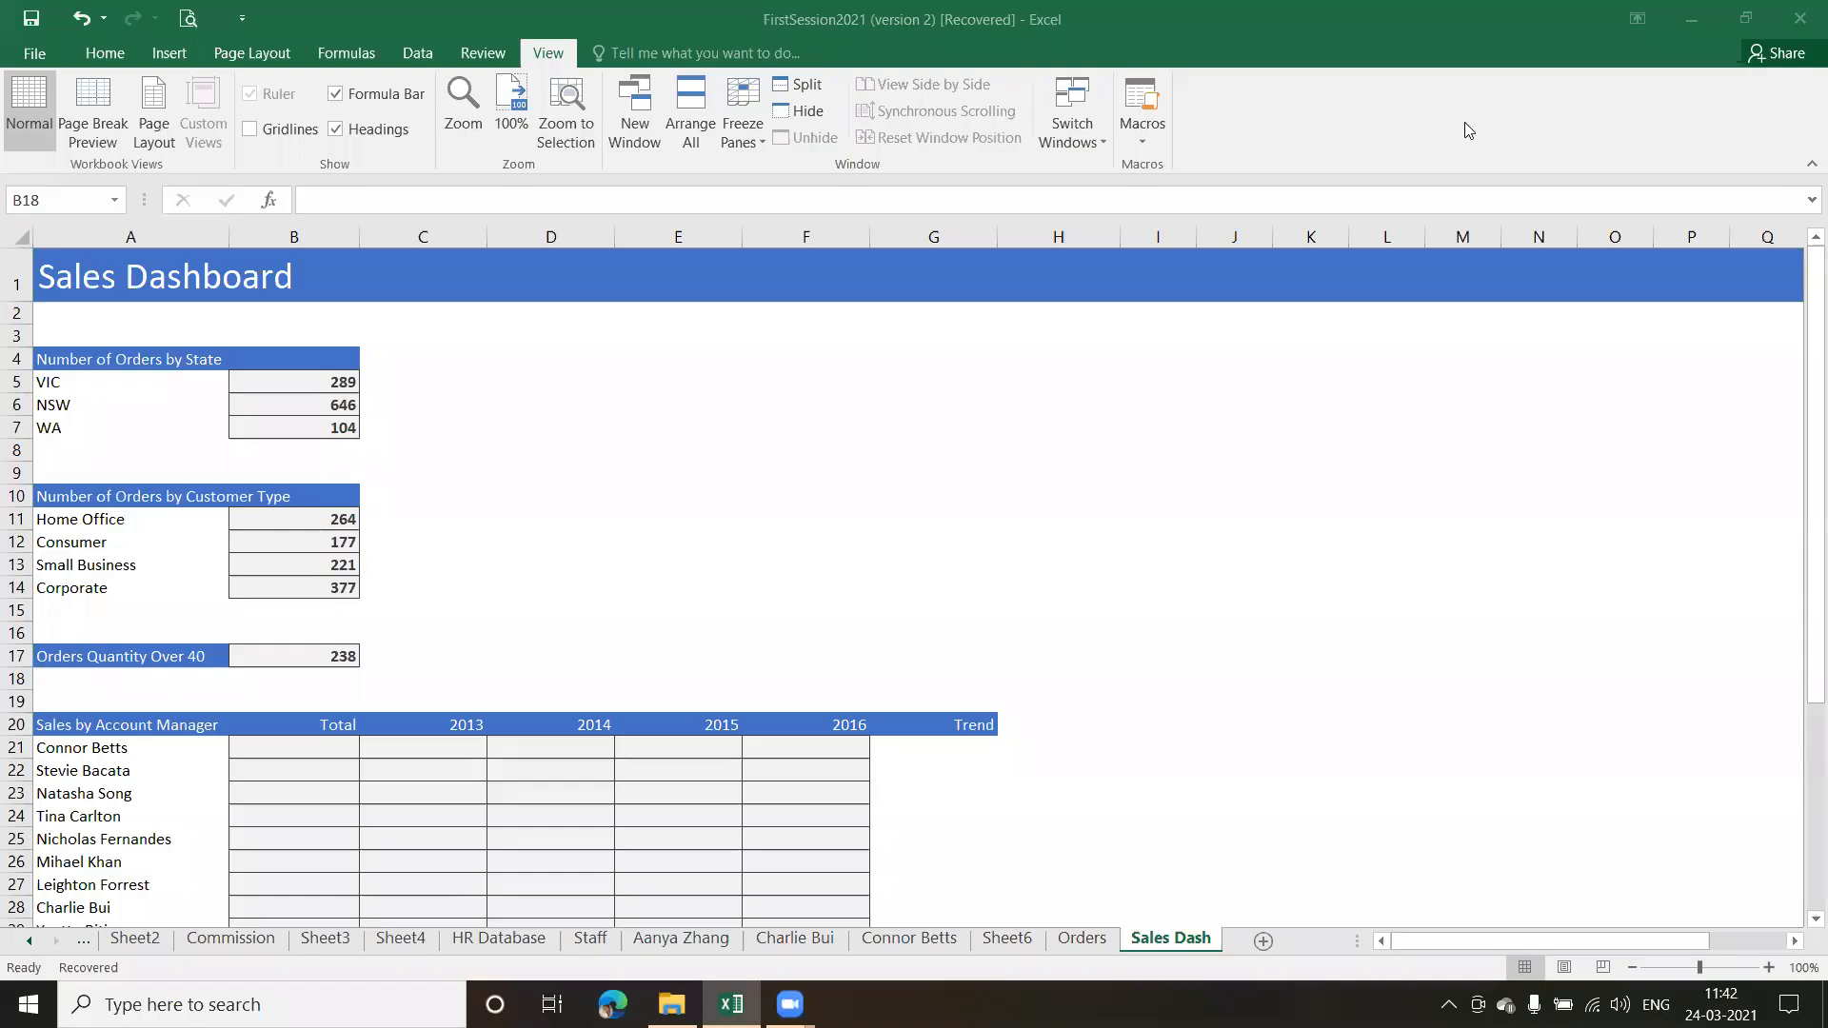
Examine the Orders Quantity Over 40 formula and the layout of the Sales by Account Manager table
click(316, 656)
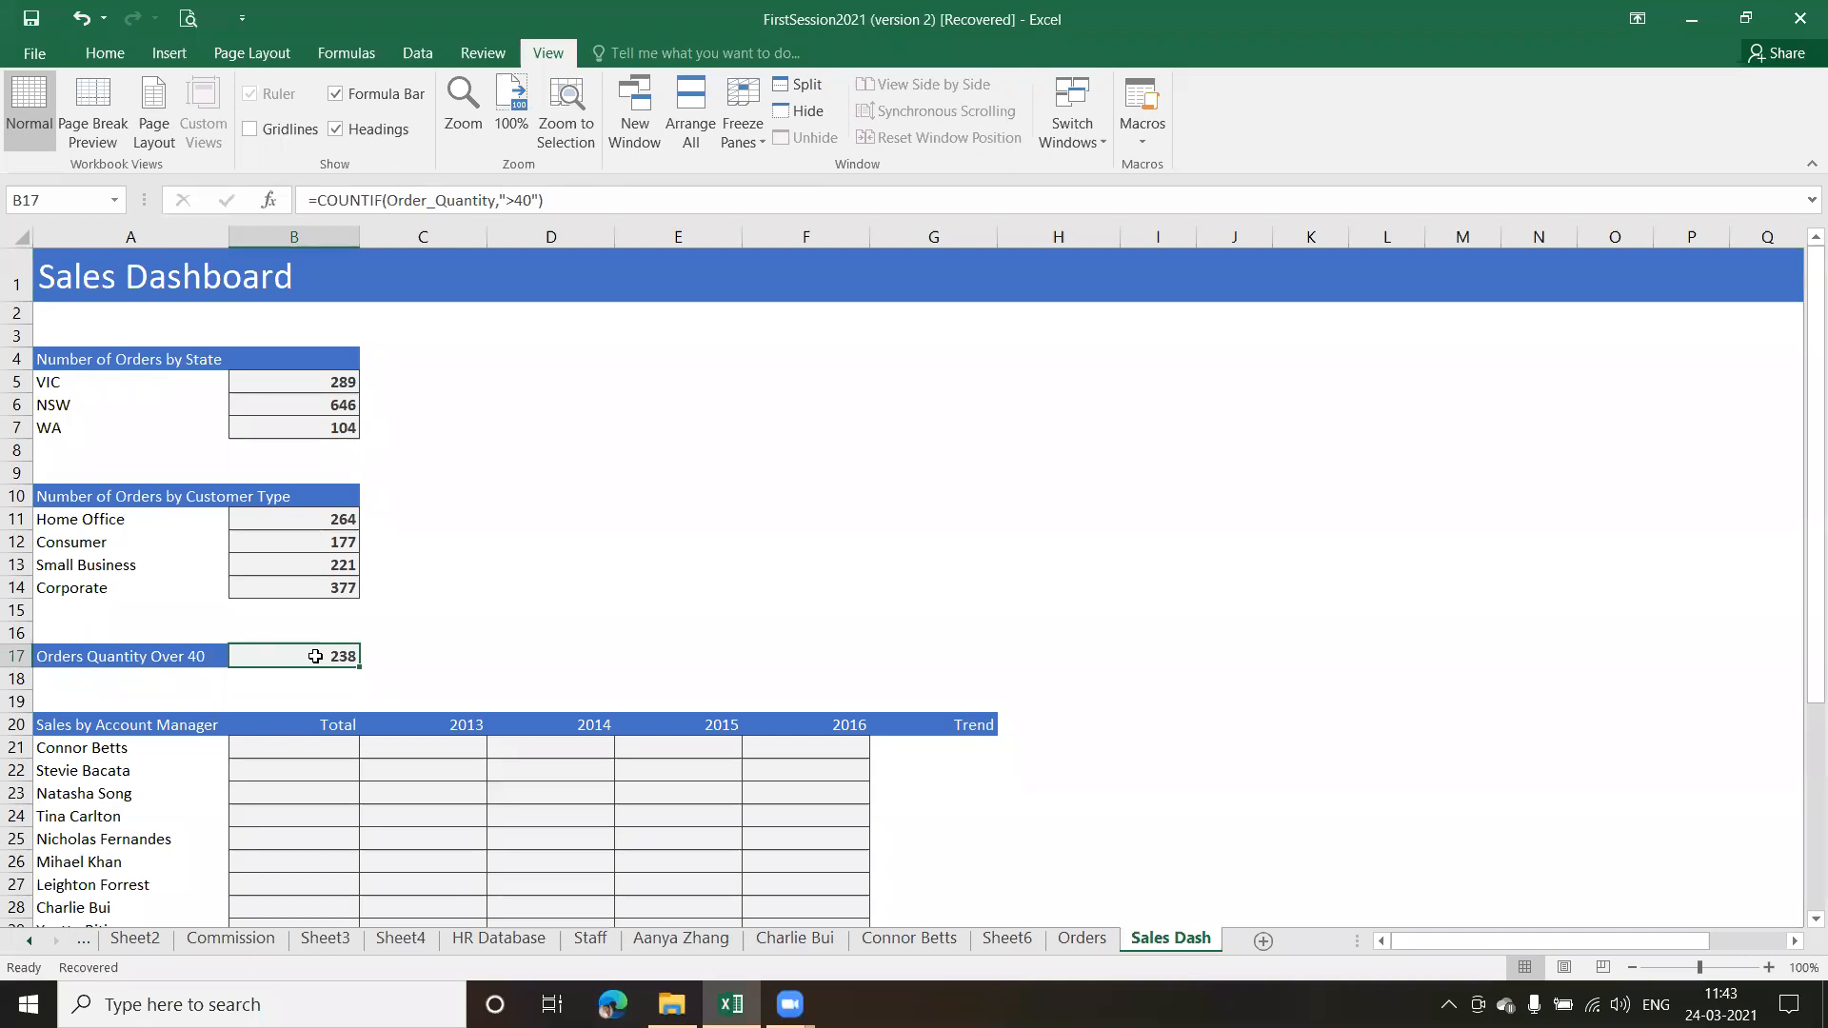
right_click(1799, 921)
click(1814, 919)
click(1814, 919)
click(1813, 920)
click(1814, 920)
click(1814, 919)
click(1813, 919)
click(1814, 920)
click(1814, 919)
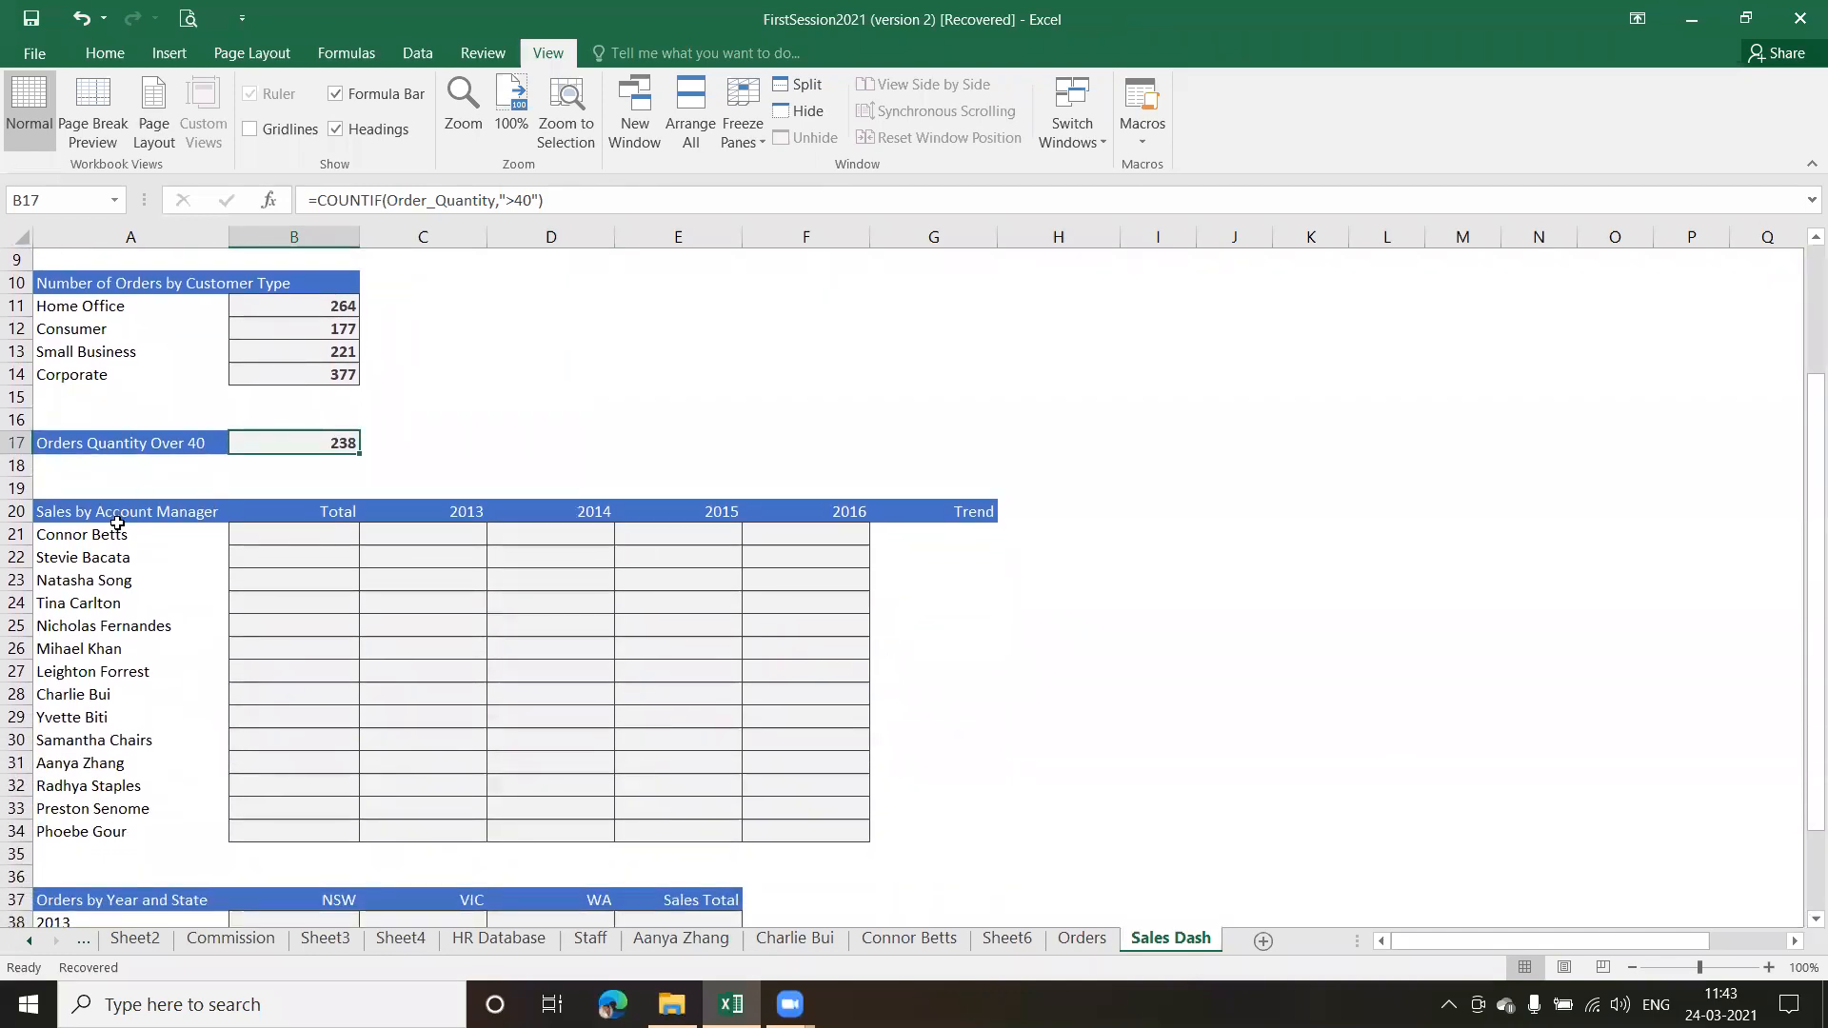
click(119, 555)
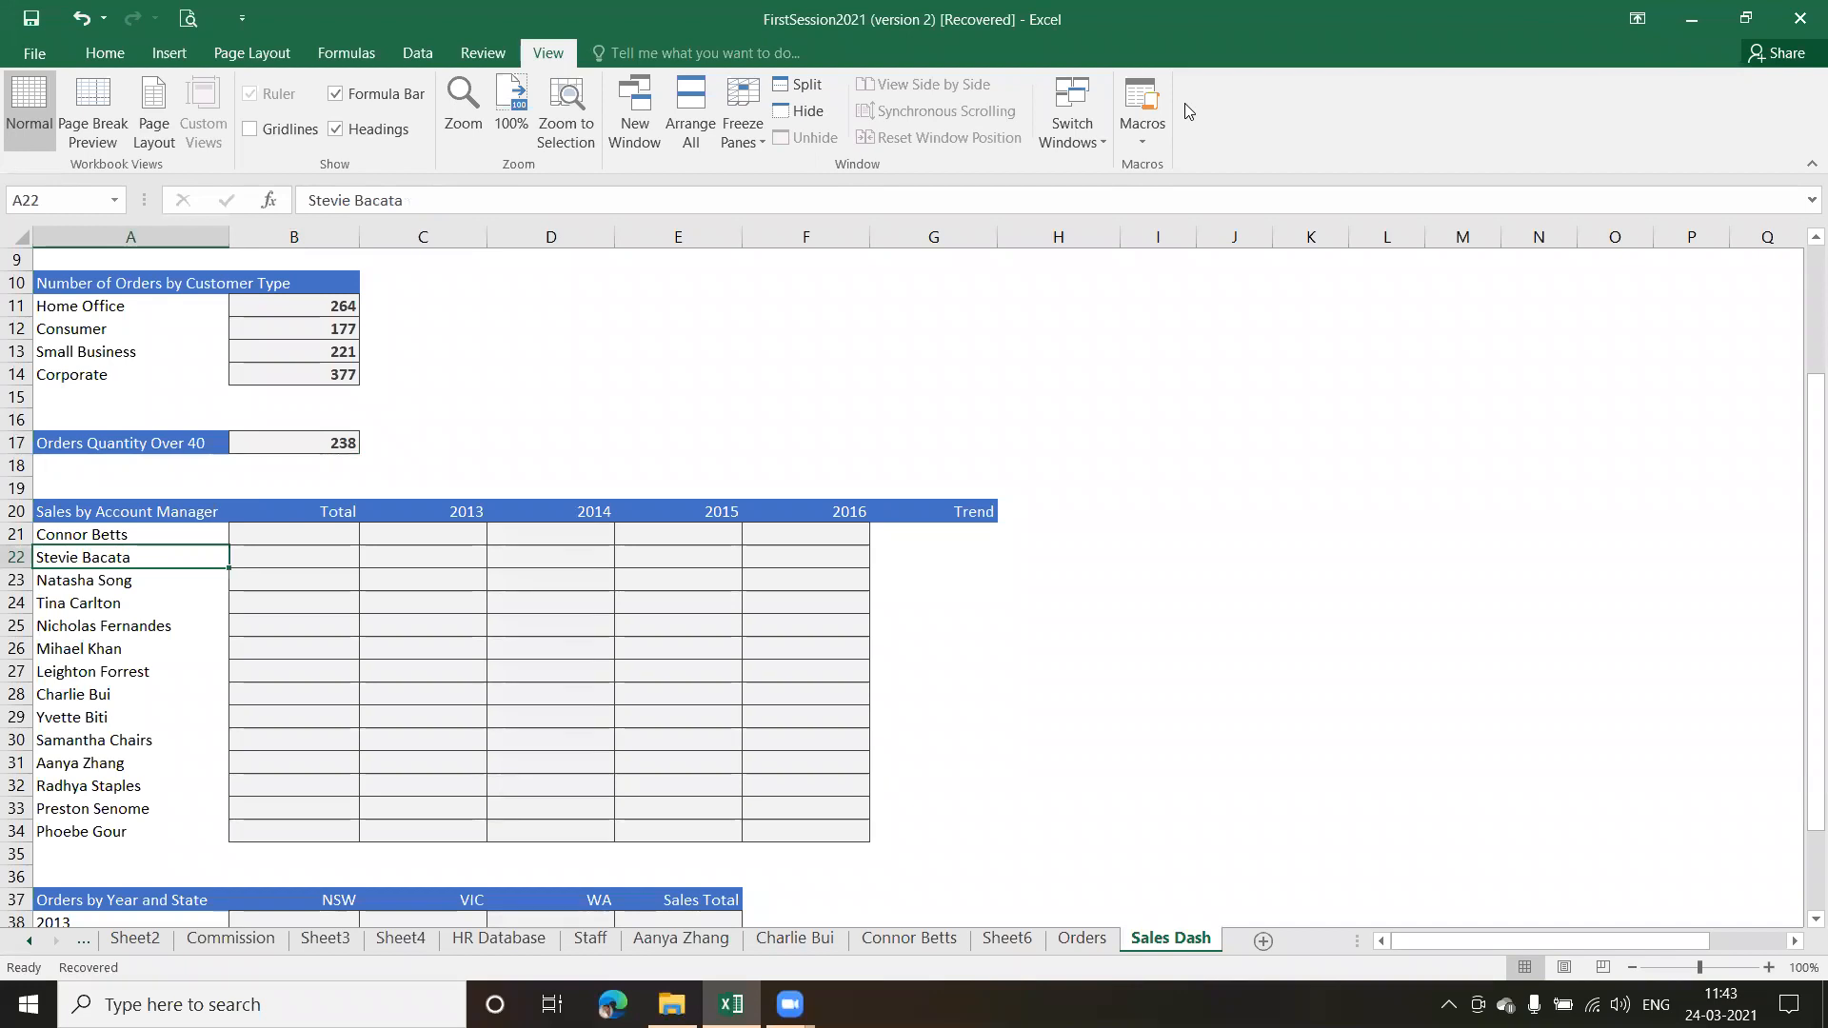
click(1063, 240)
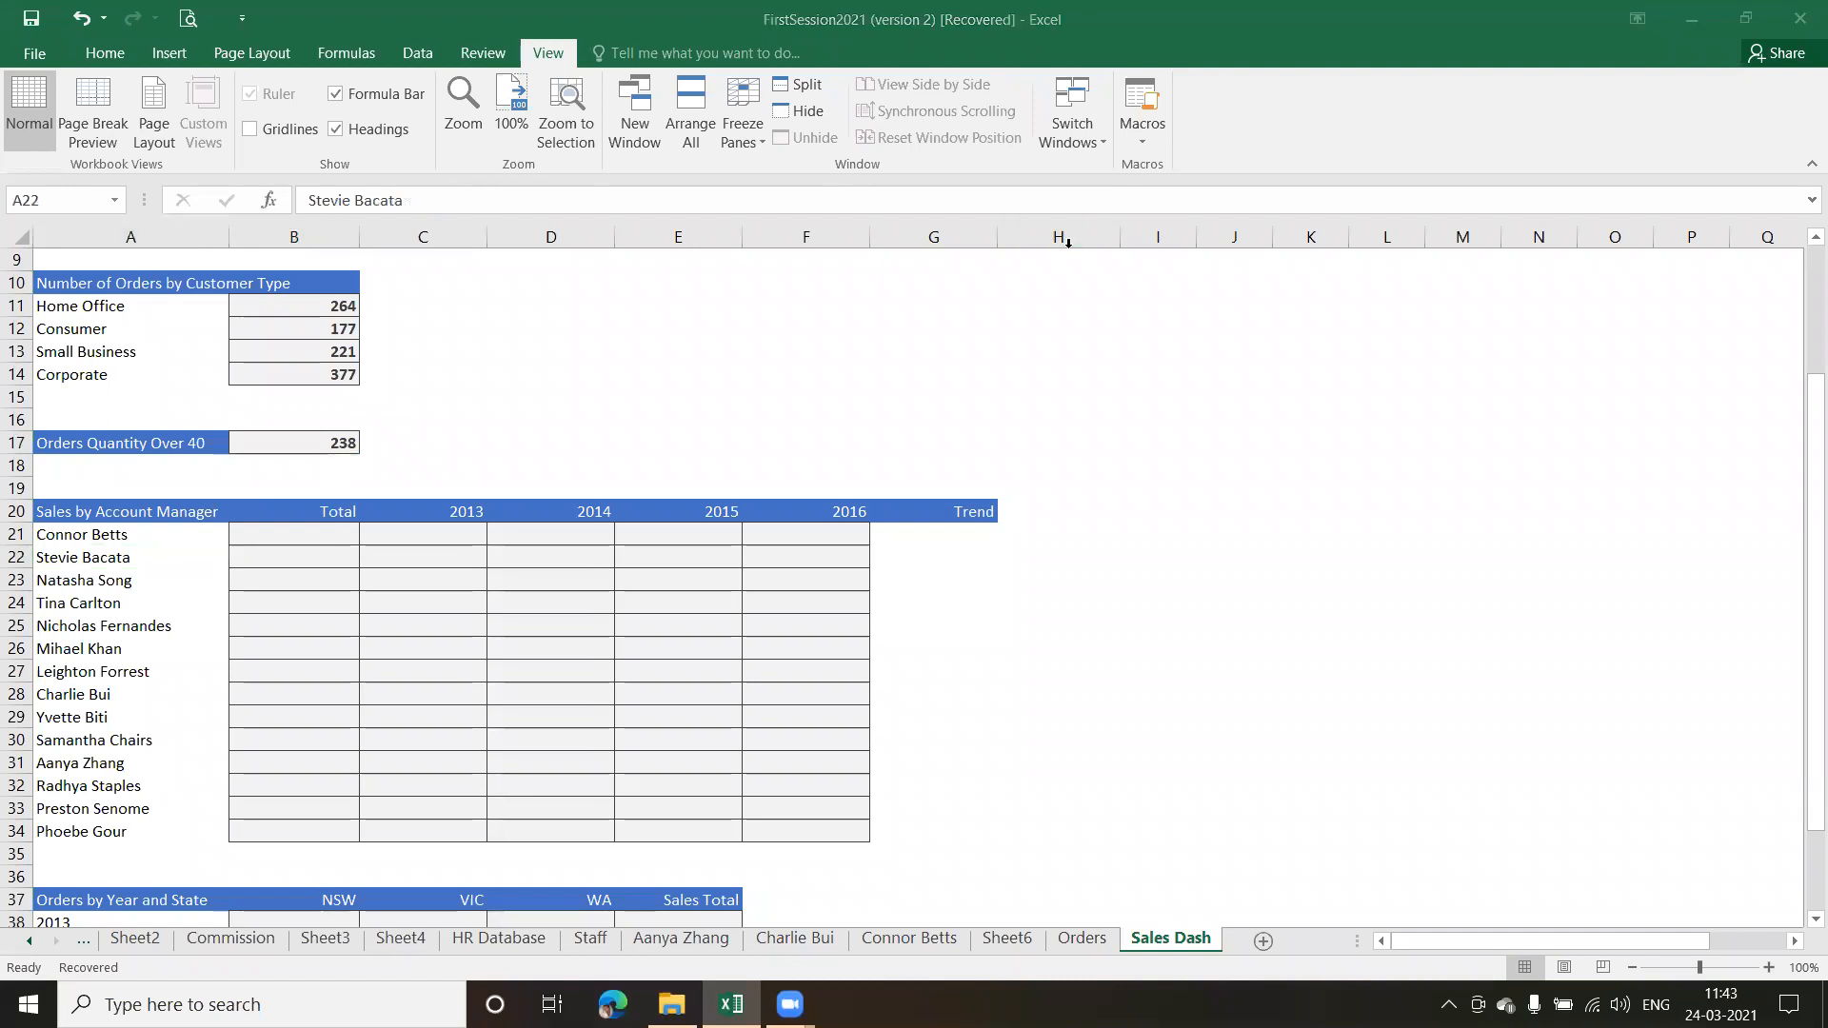
click(345, 572)
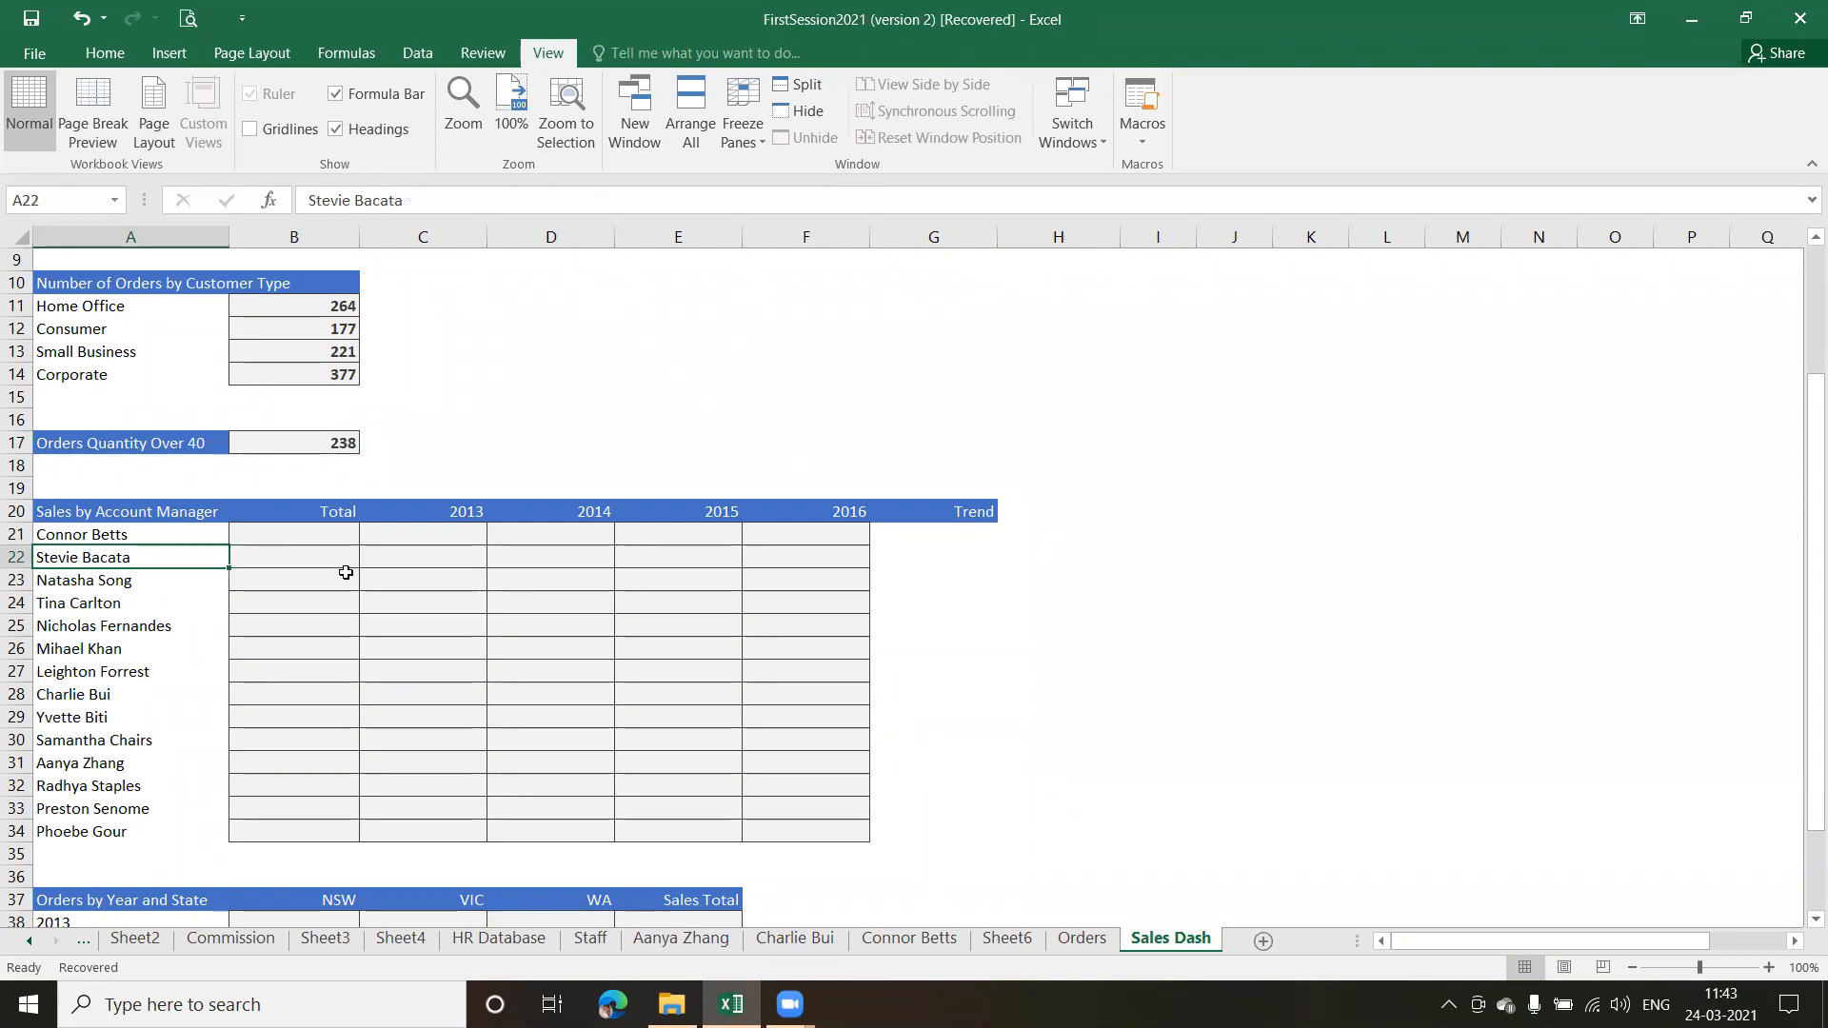
click(336, 549)
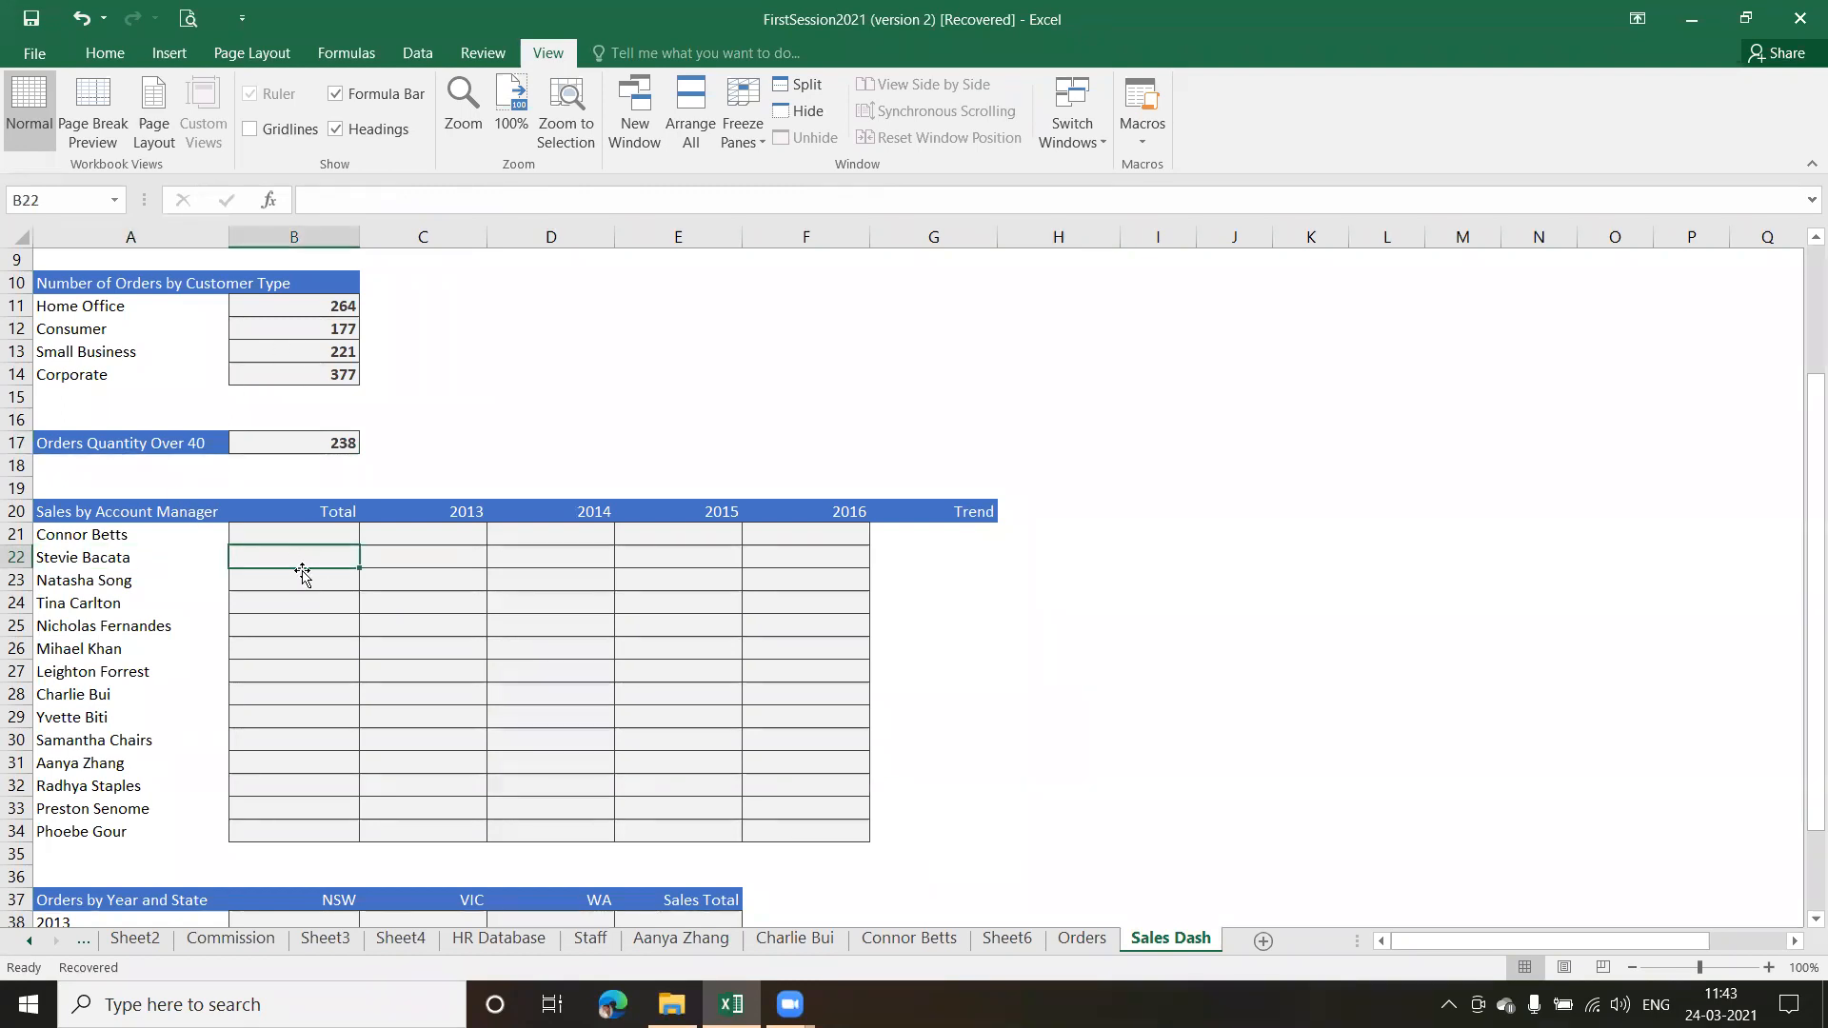
click(302, 603)
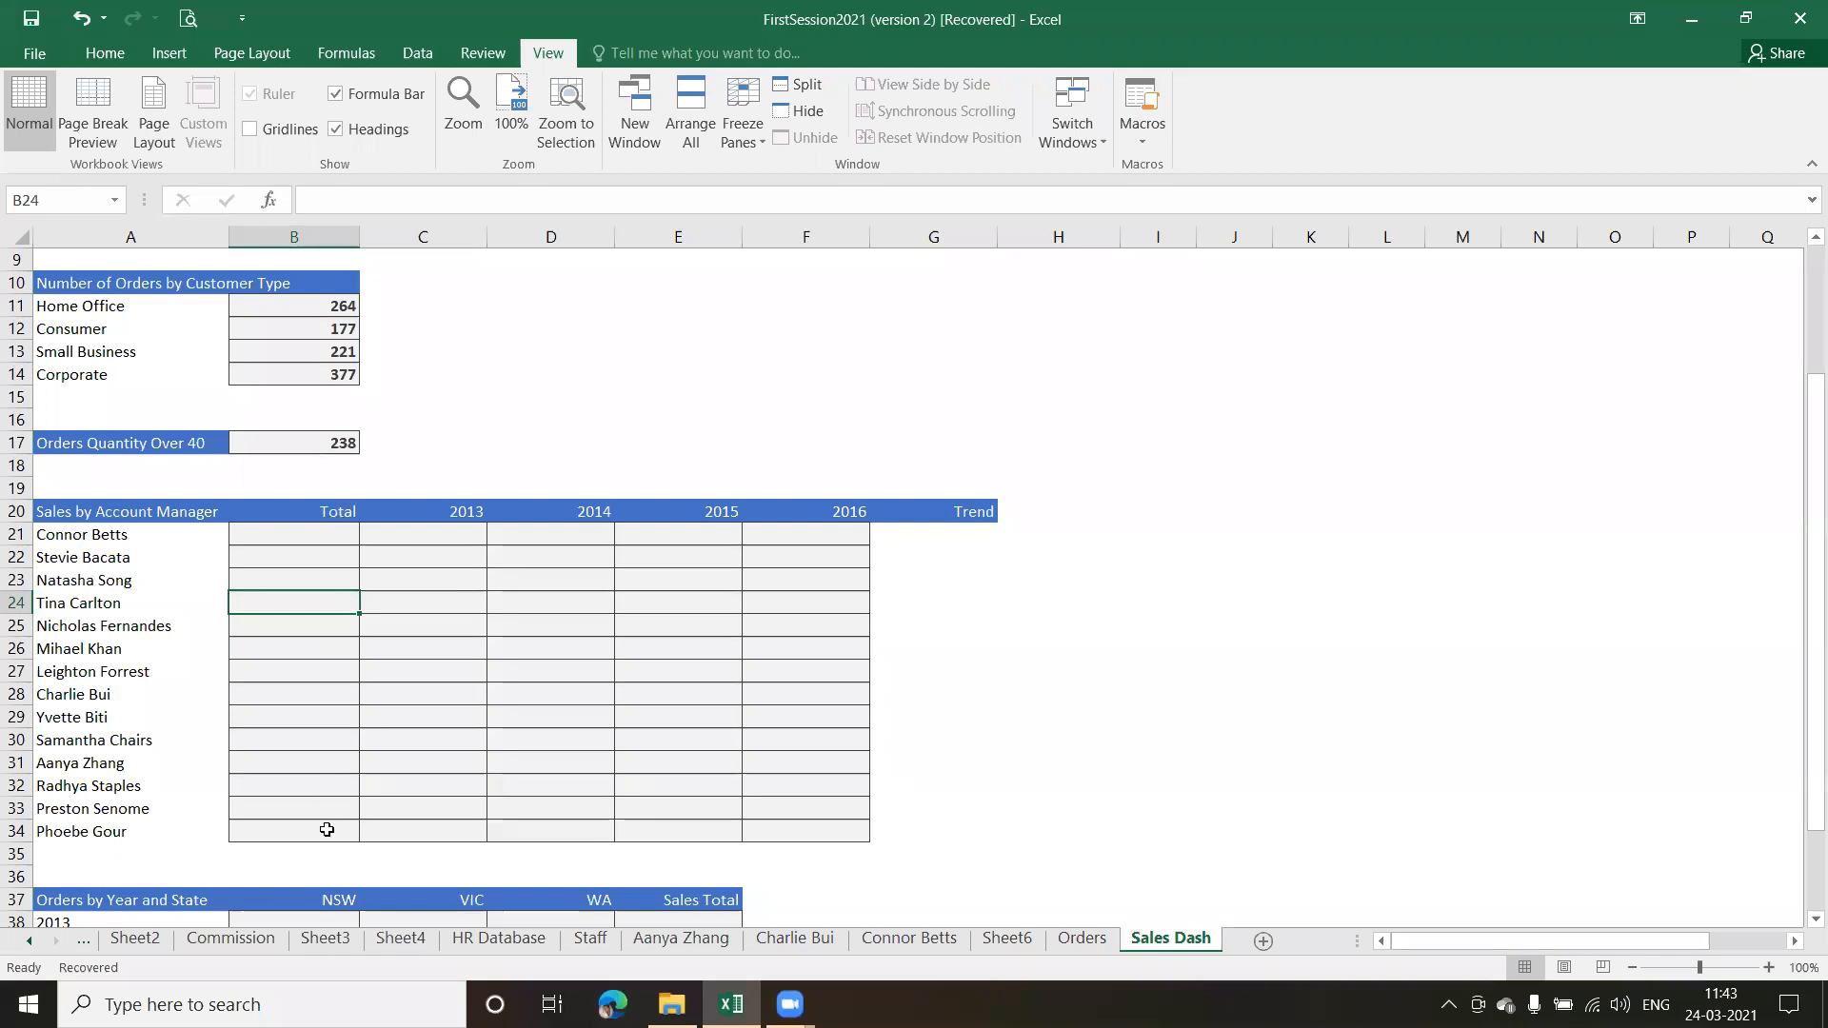
Start a SUMIFS formula in C21 with the named range Total as the sum range
click(460, 529)
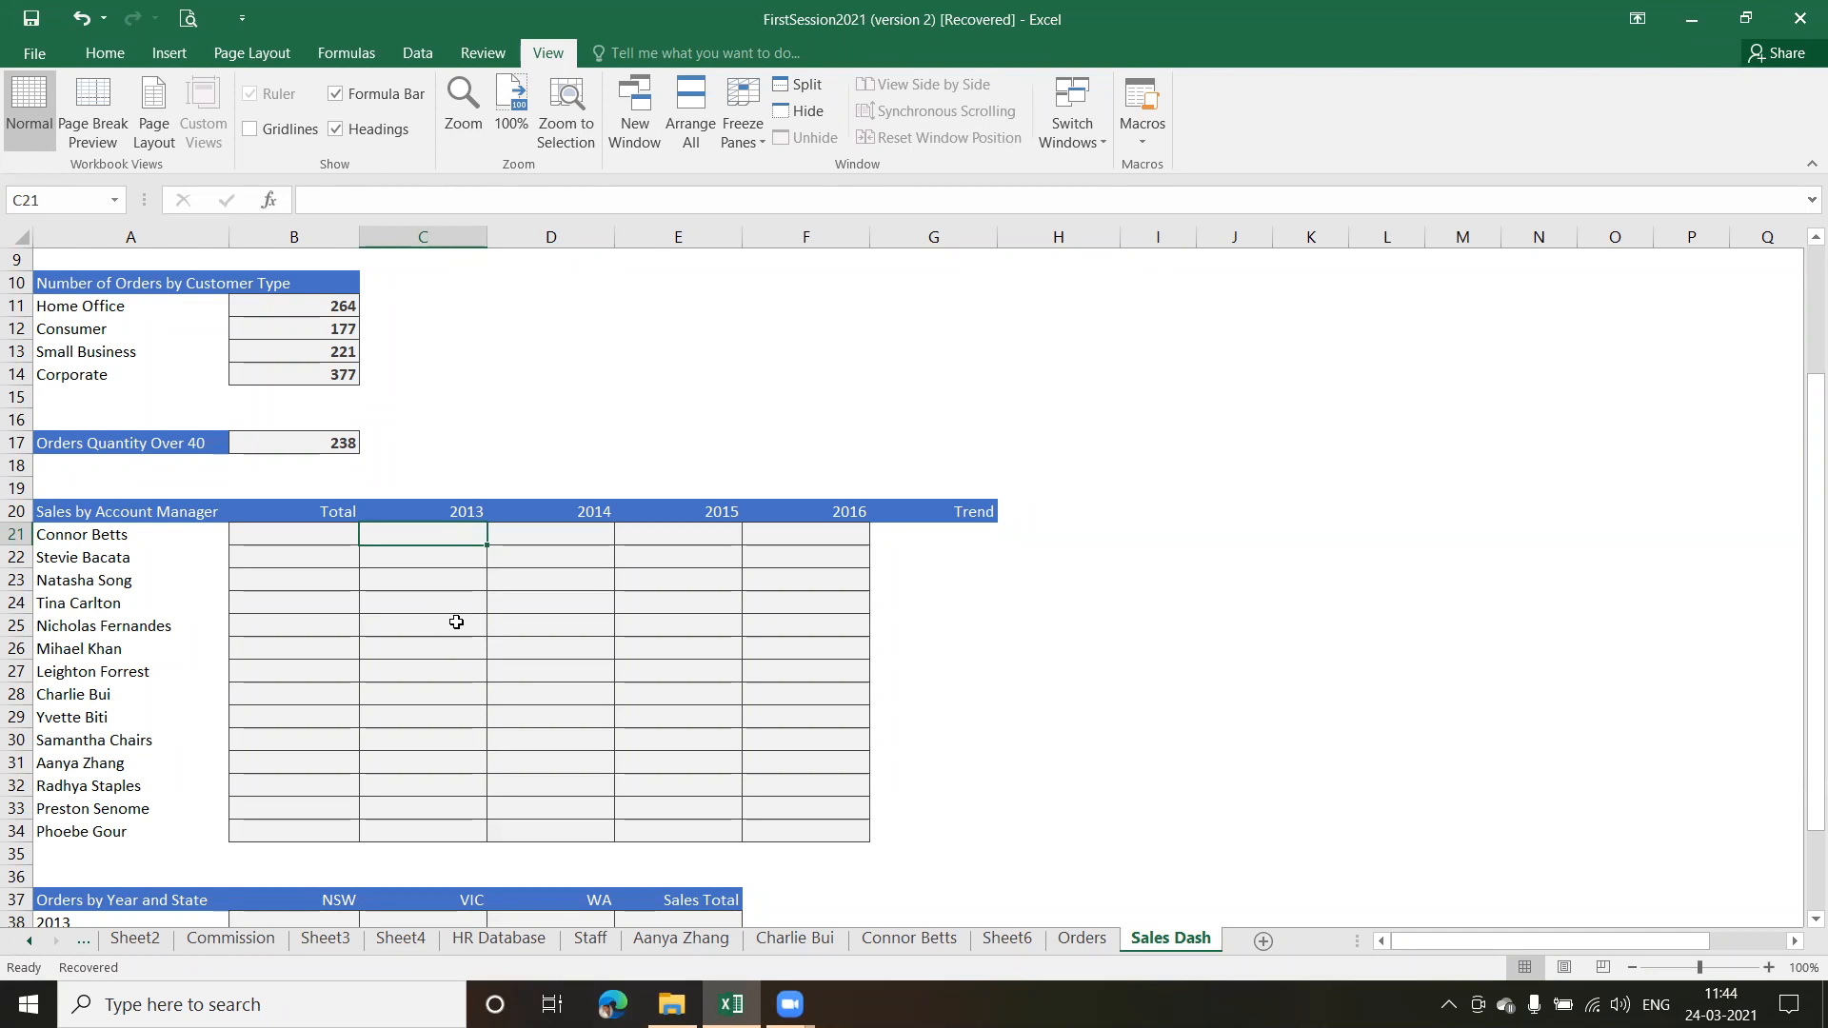
text(=s)
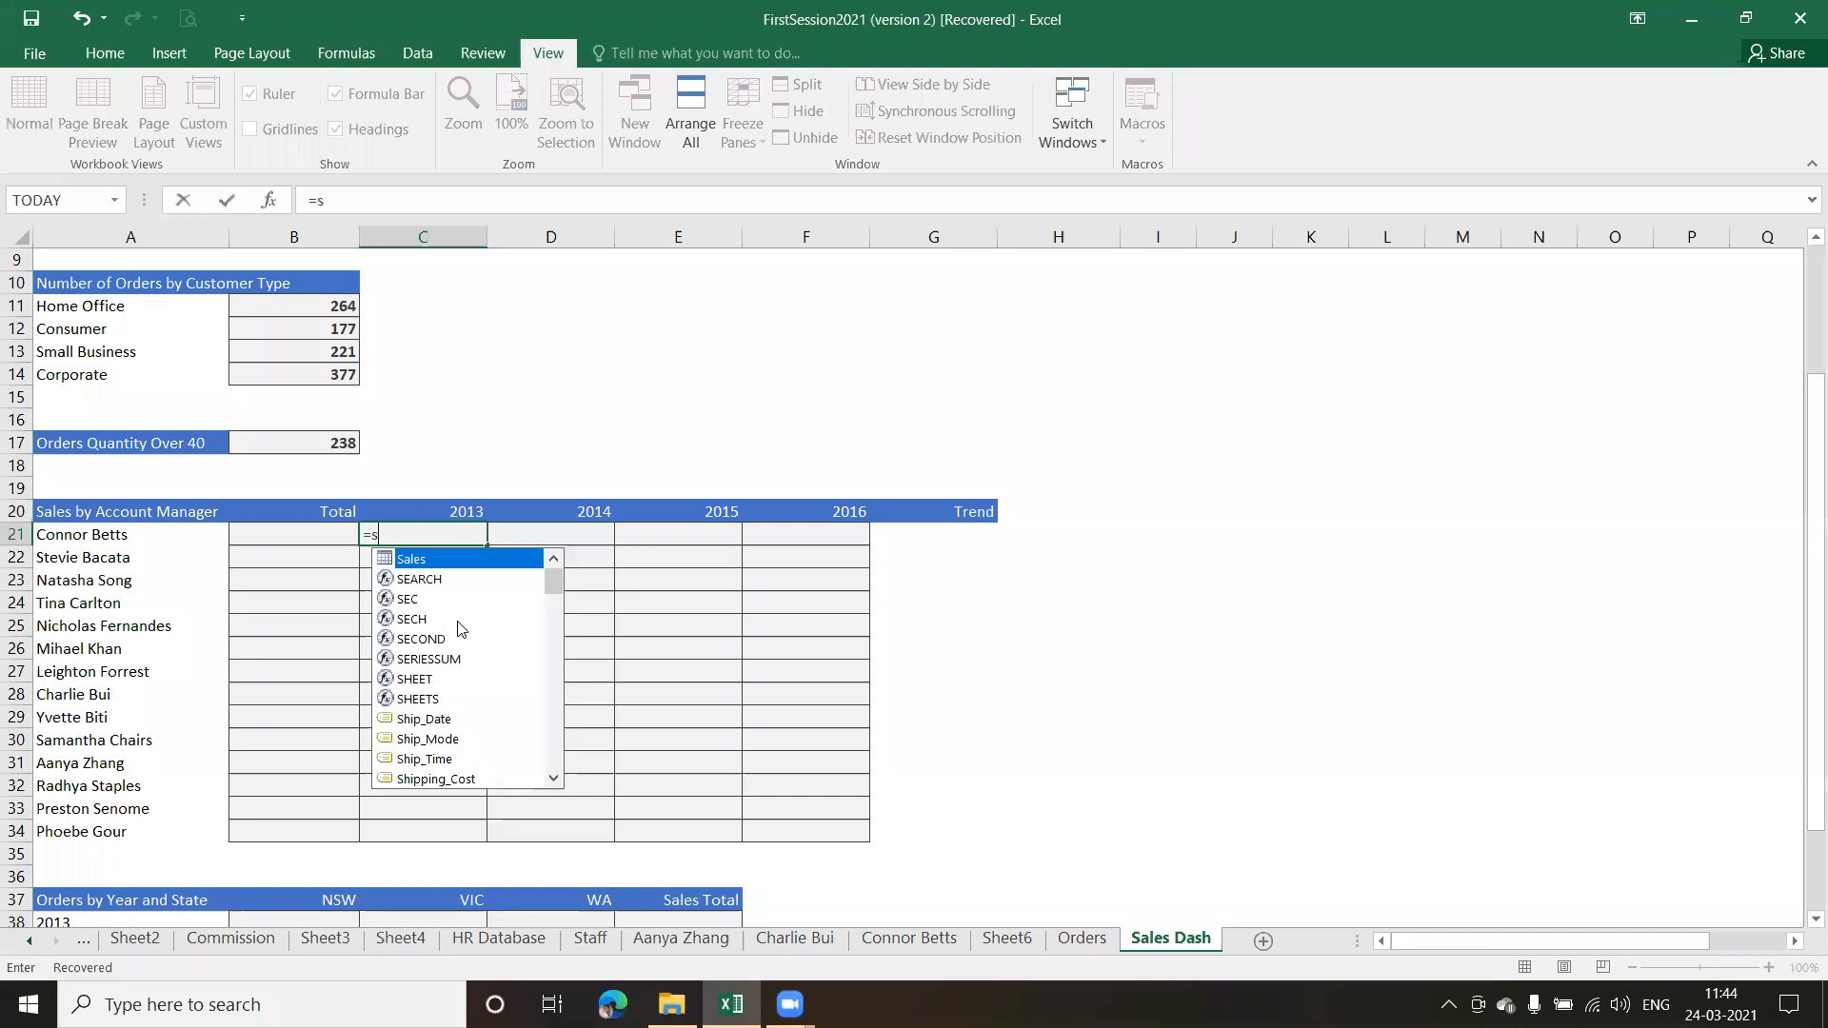
text(um)
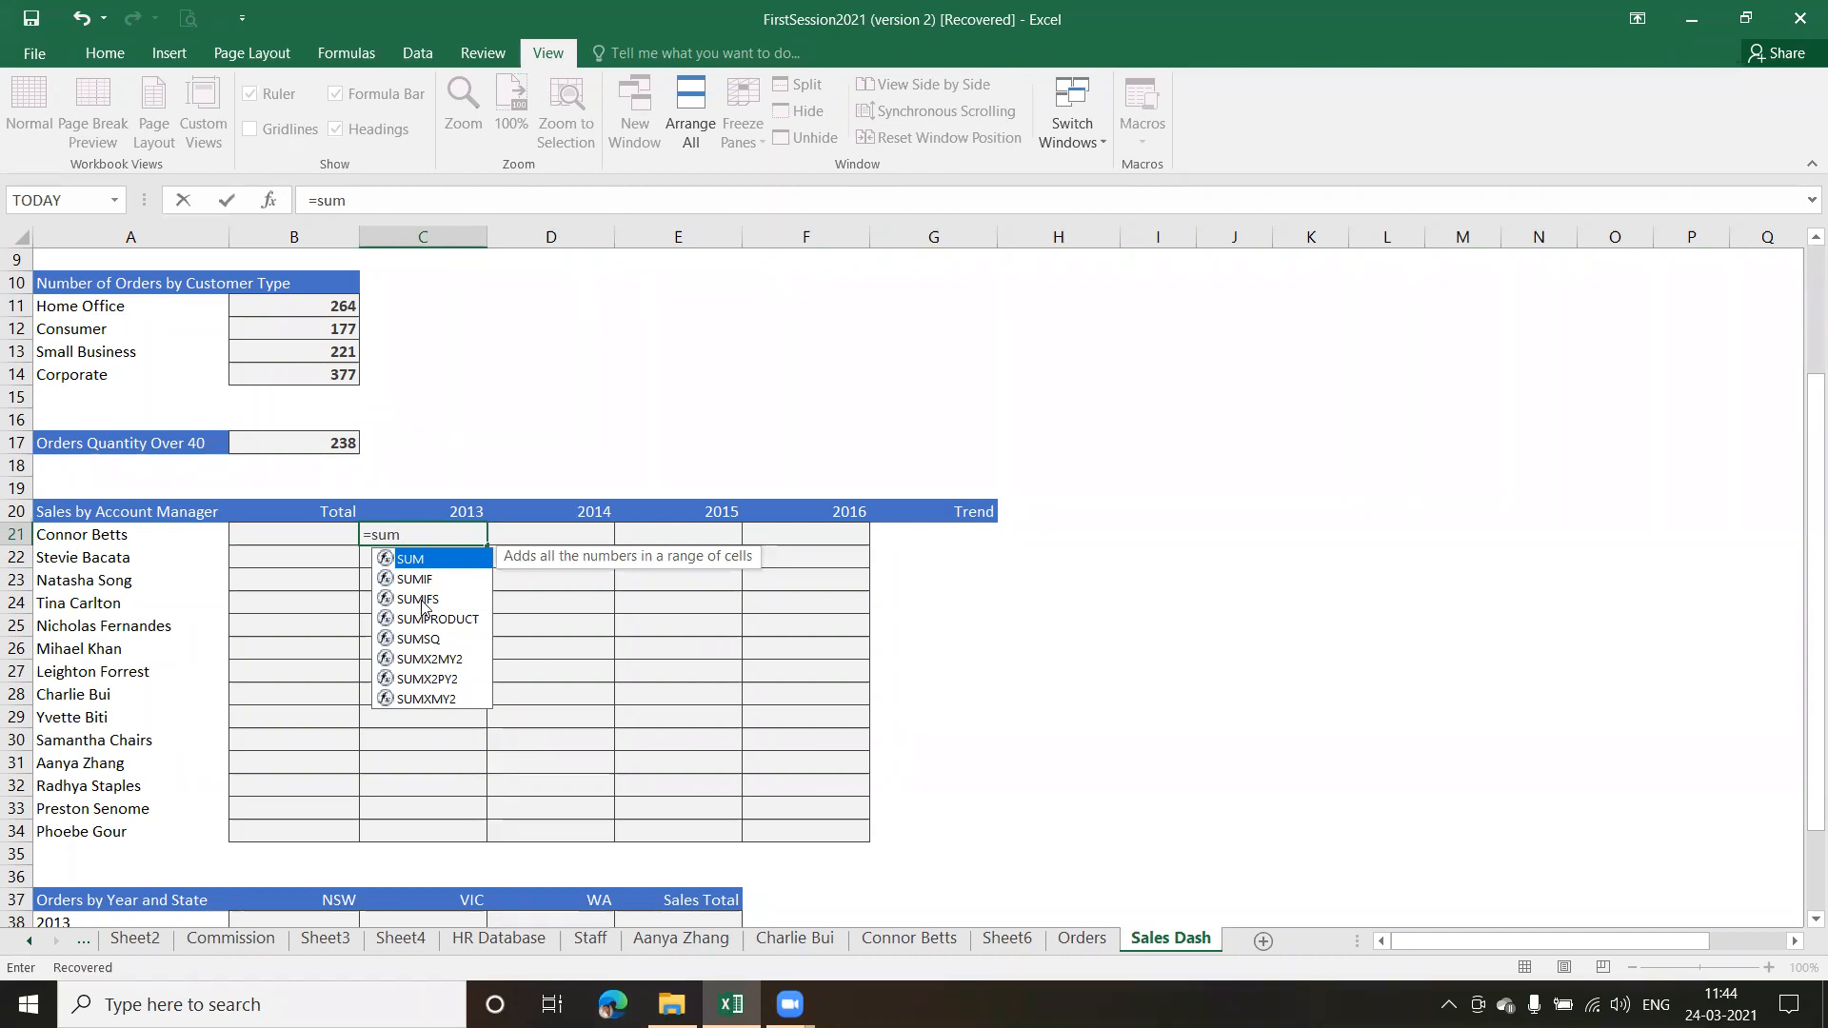
double_click(423, 600)
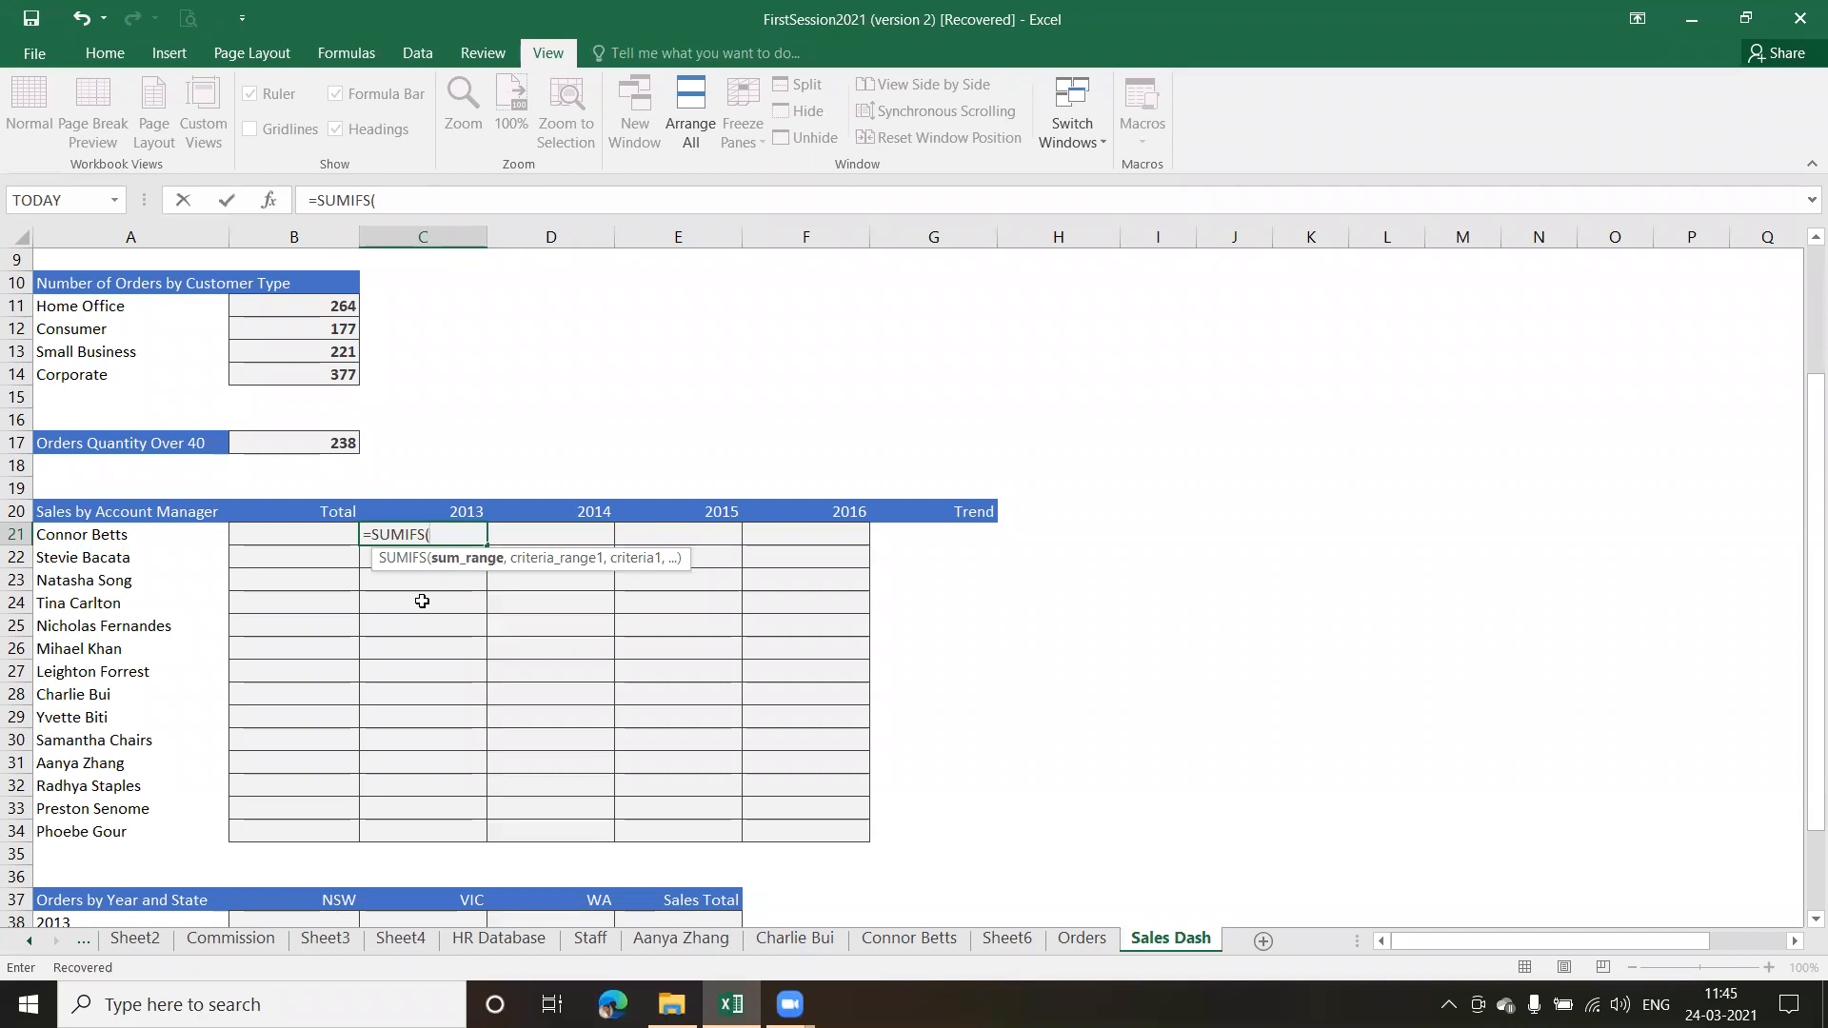
text(t)
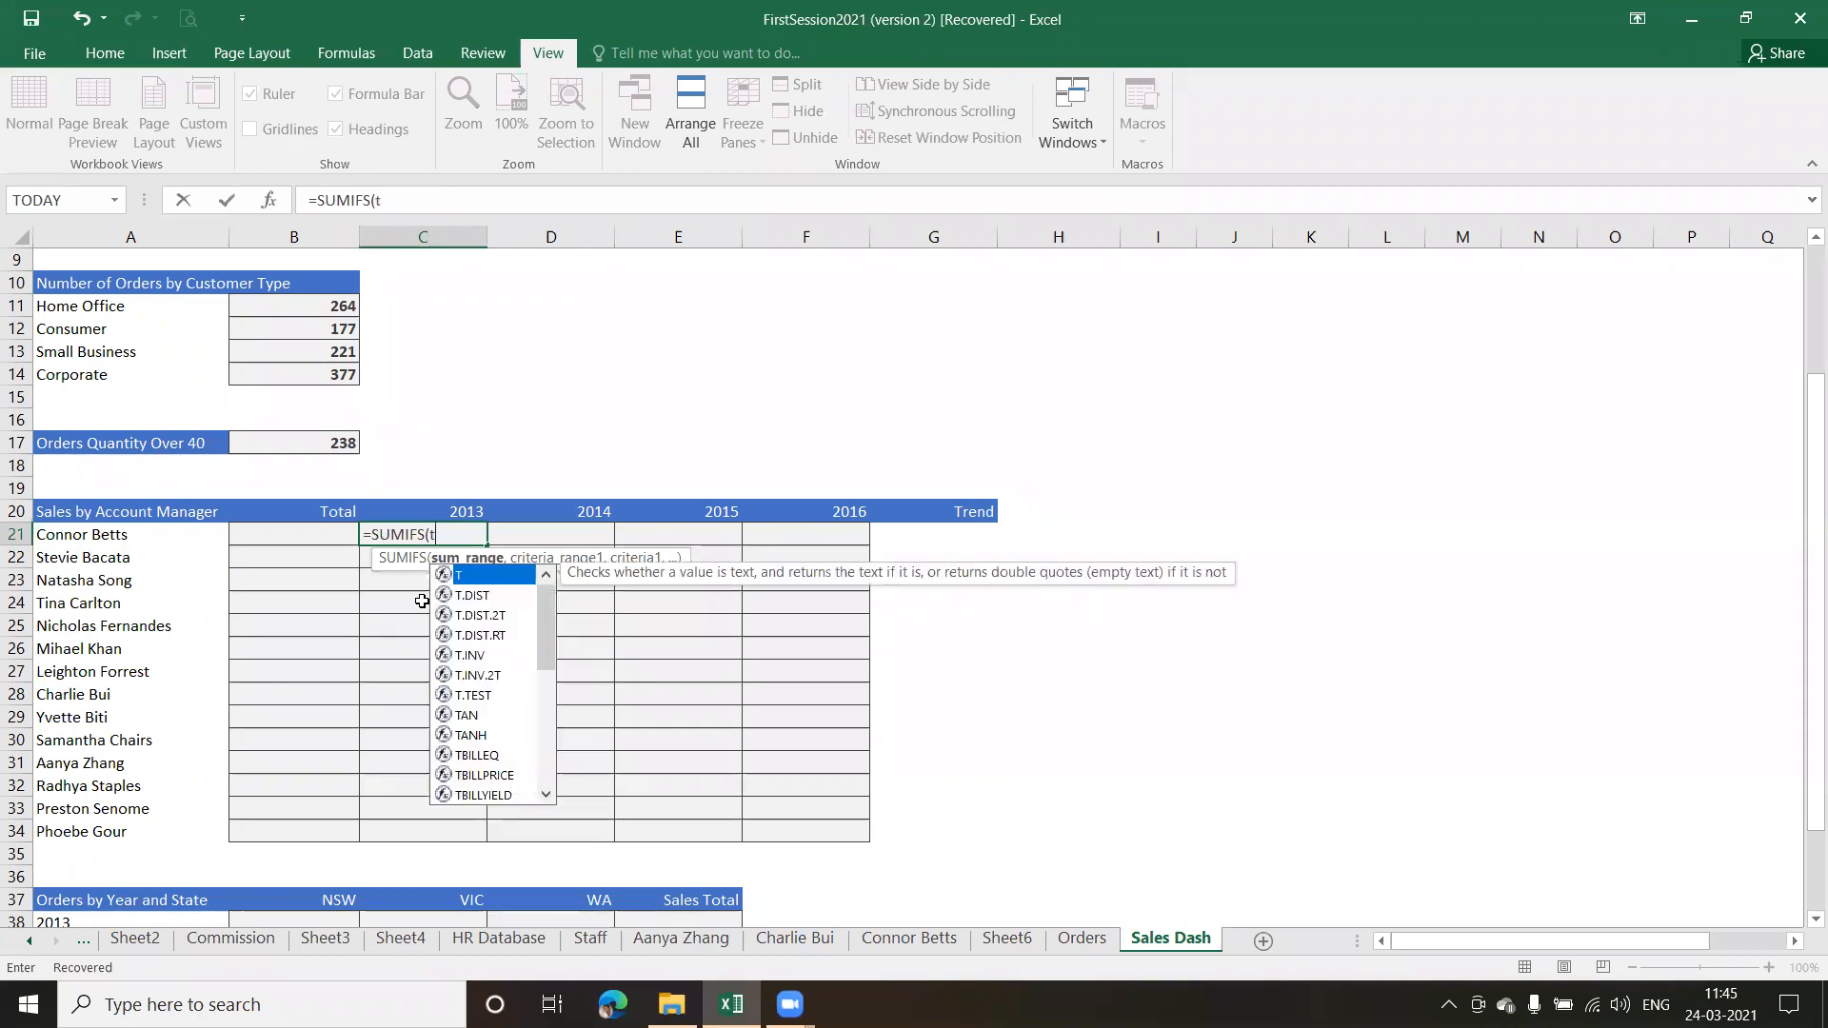
text(o)
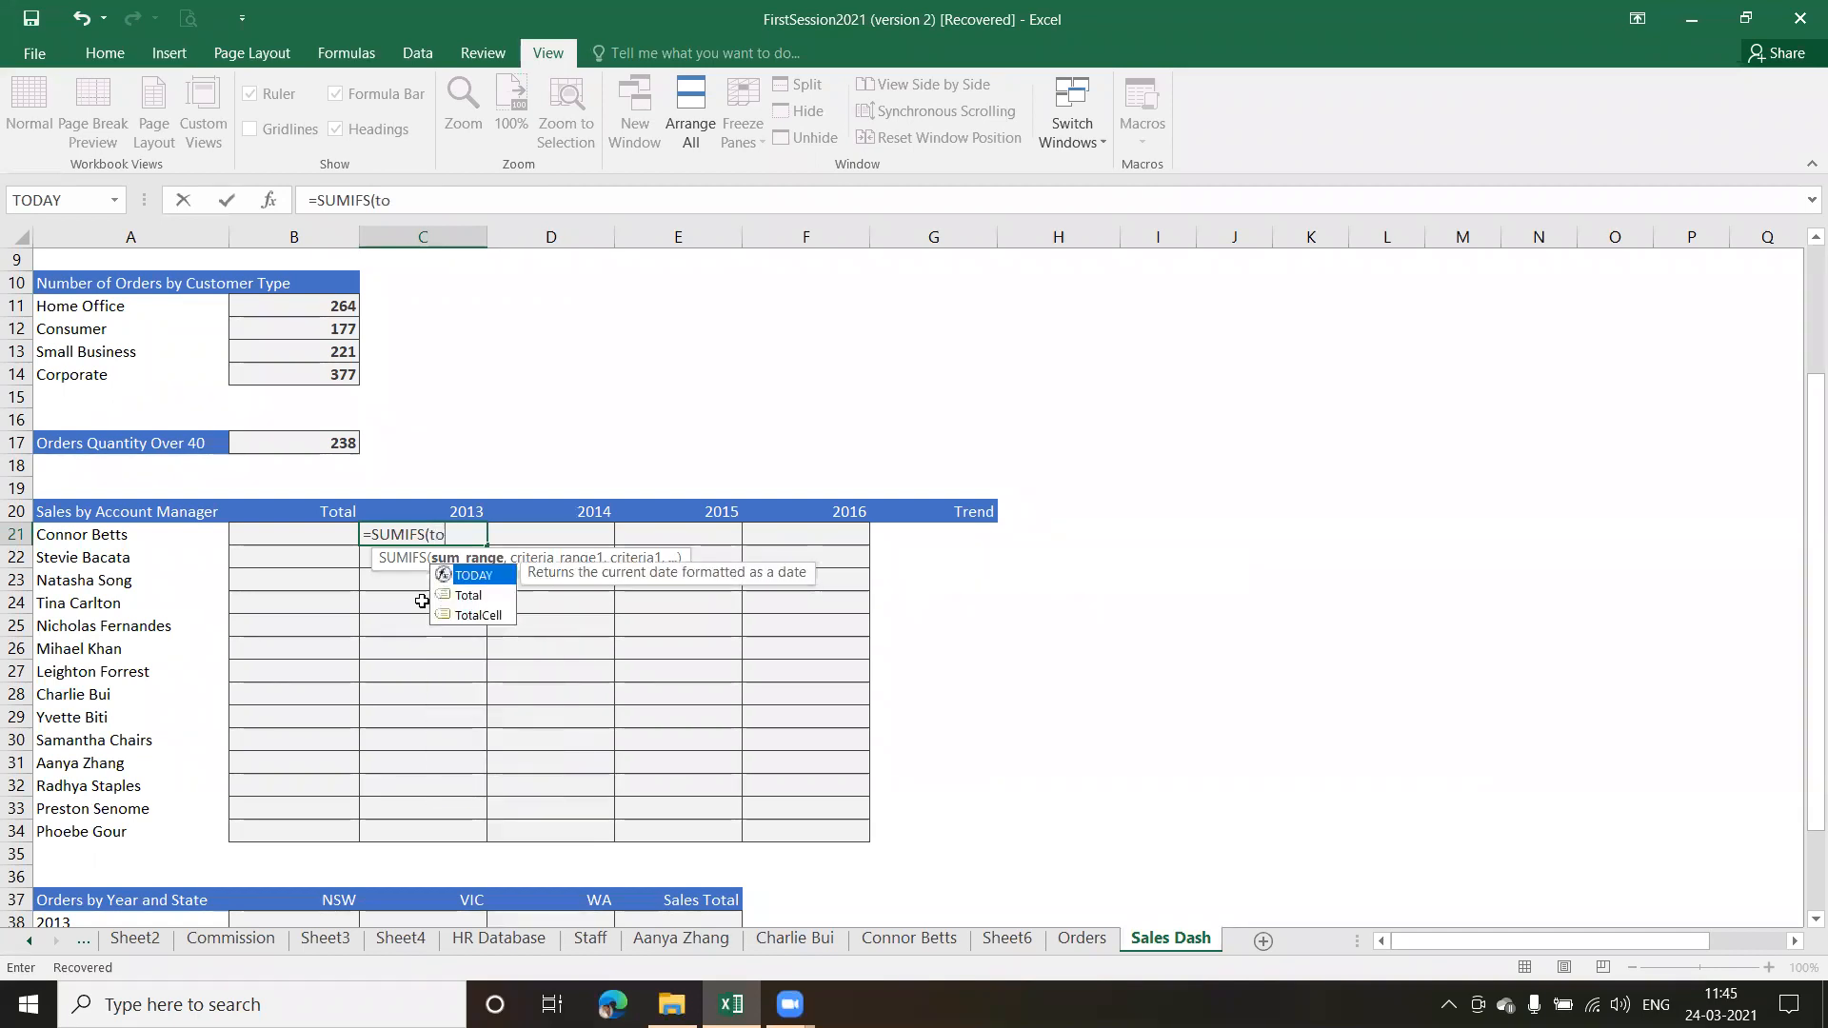
key(Down)
key(Tab)
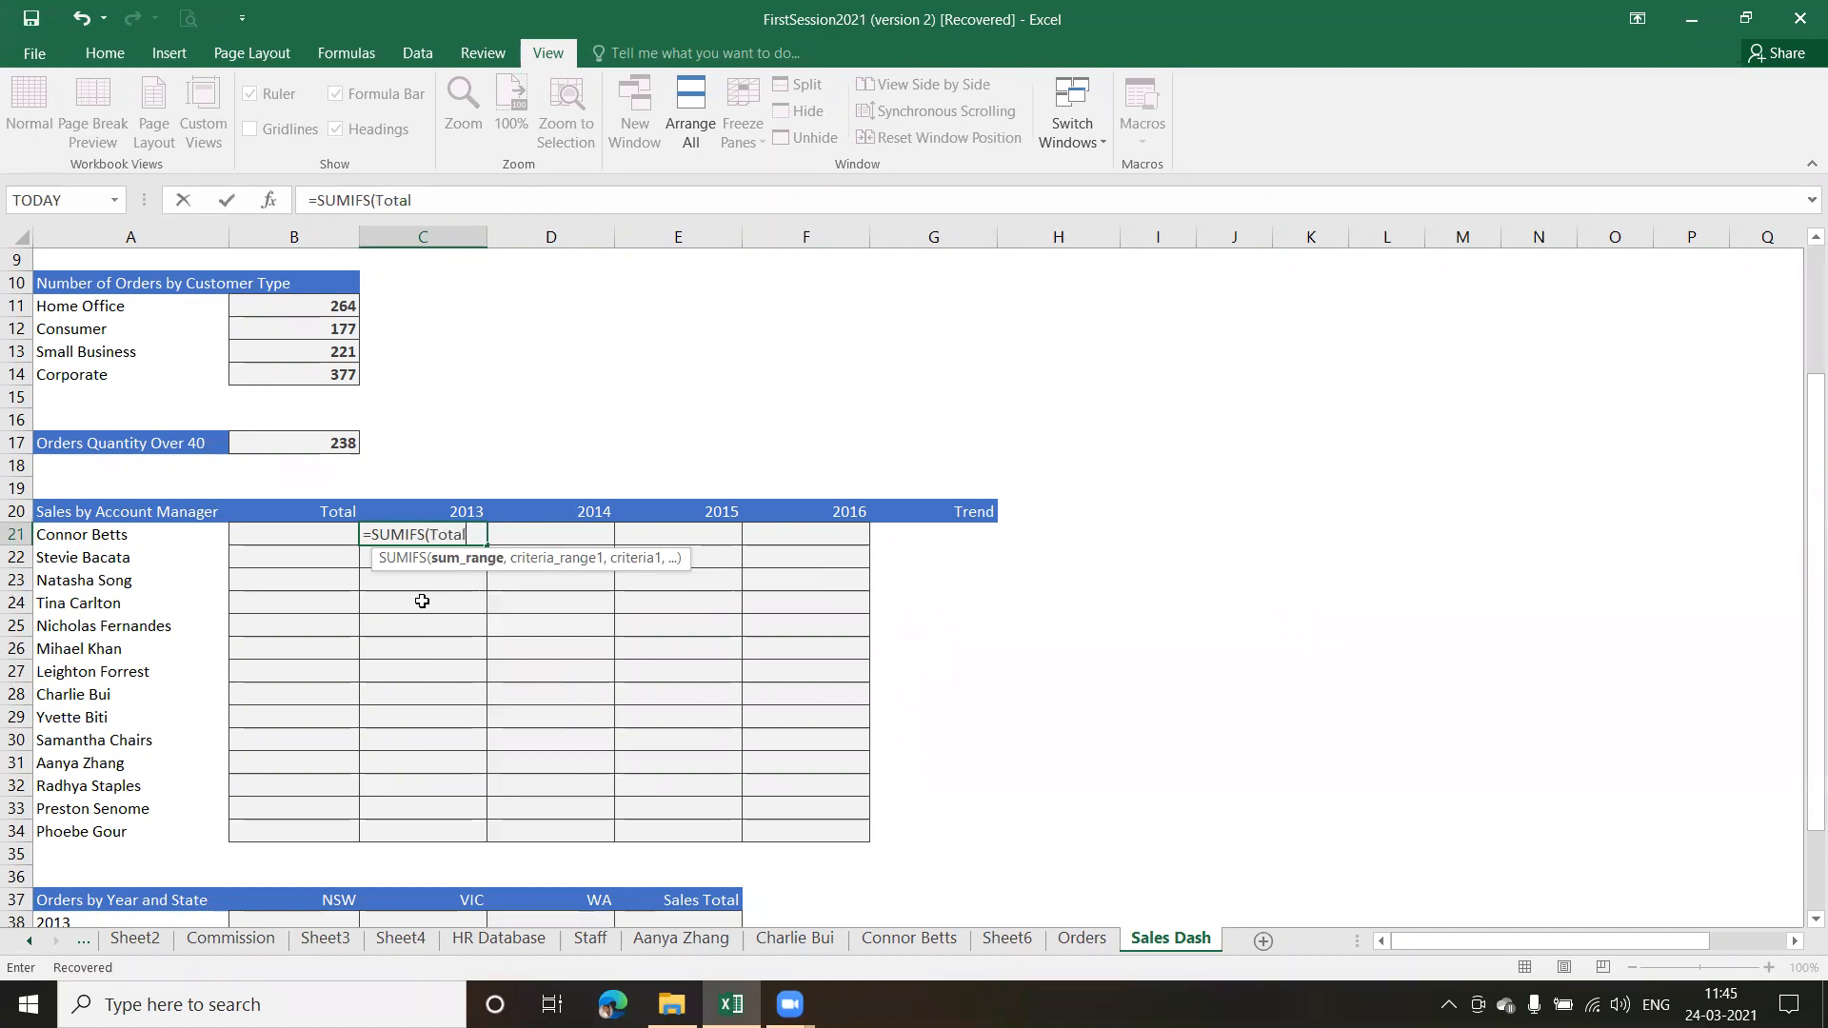
text(,)
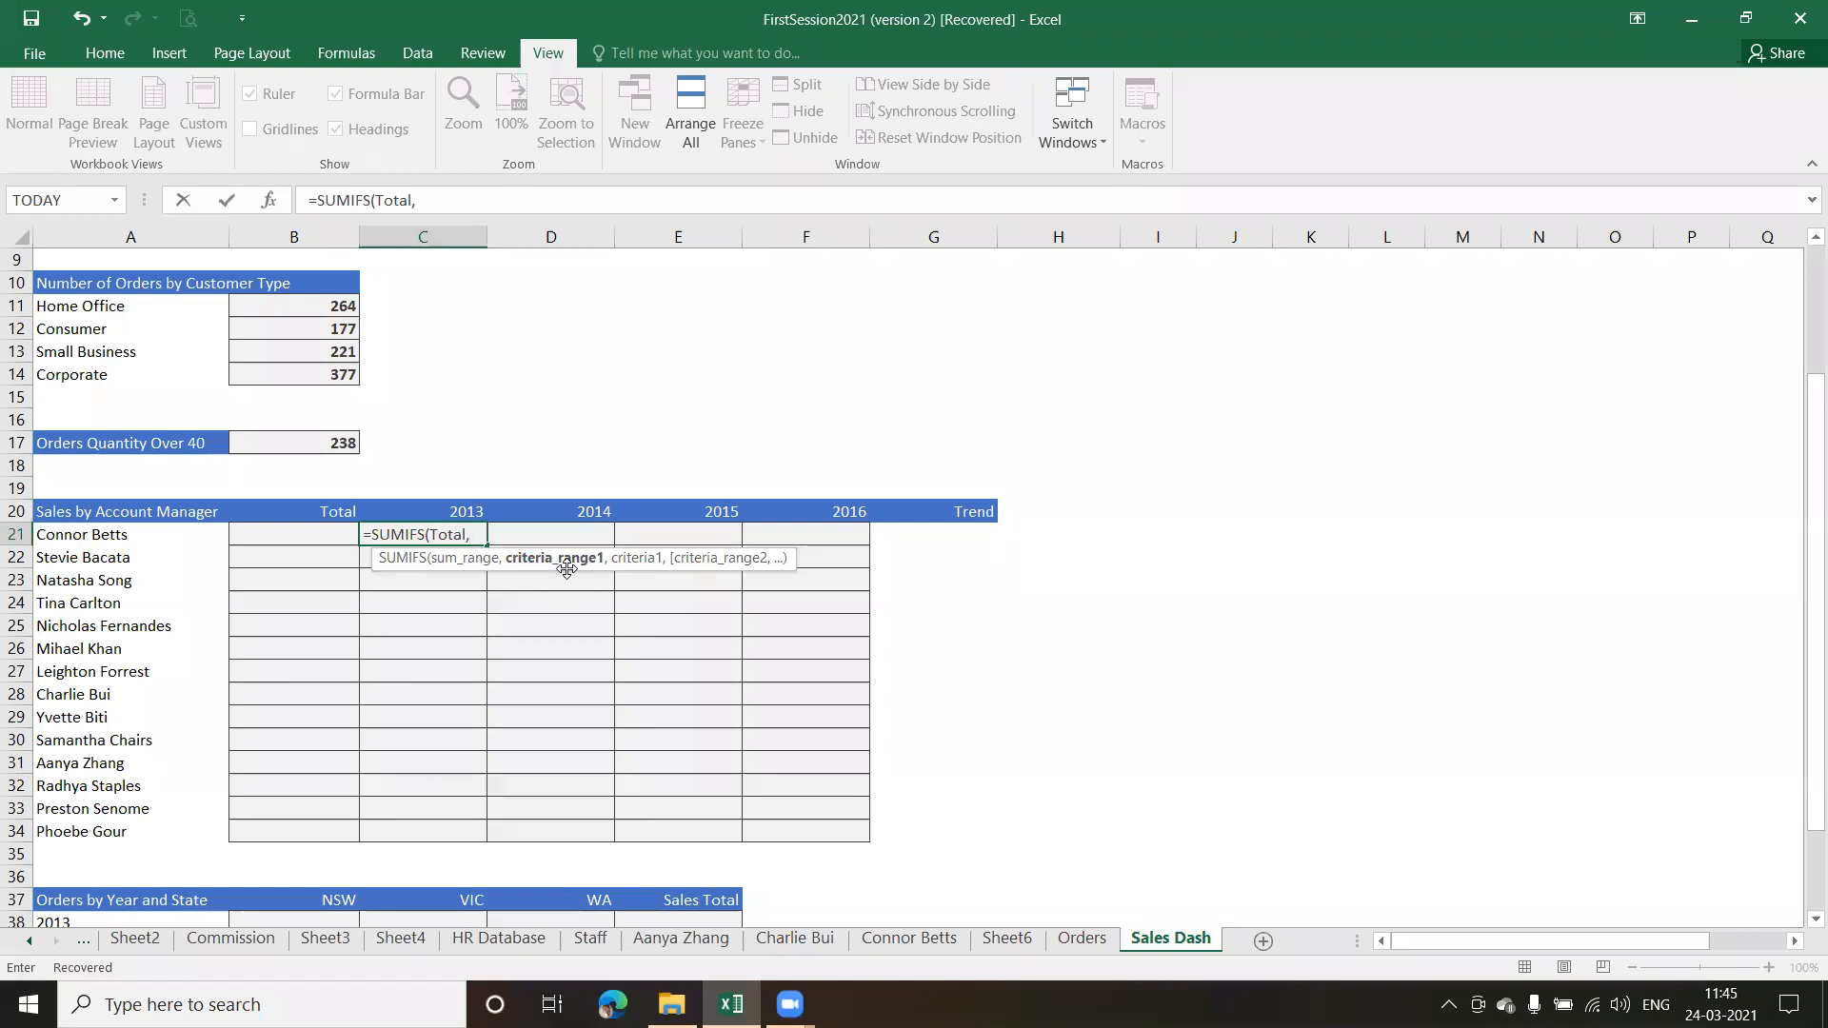
text(A21)
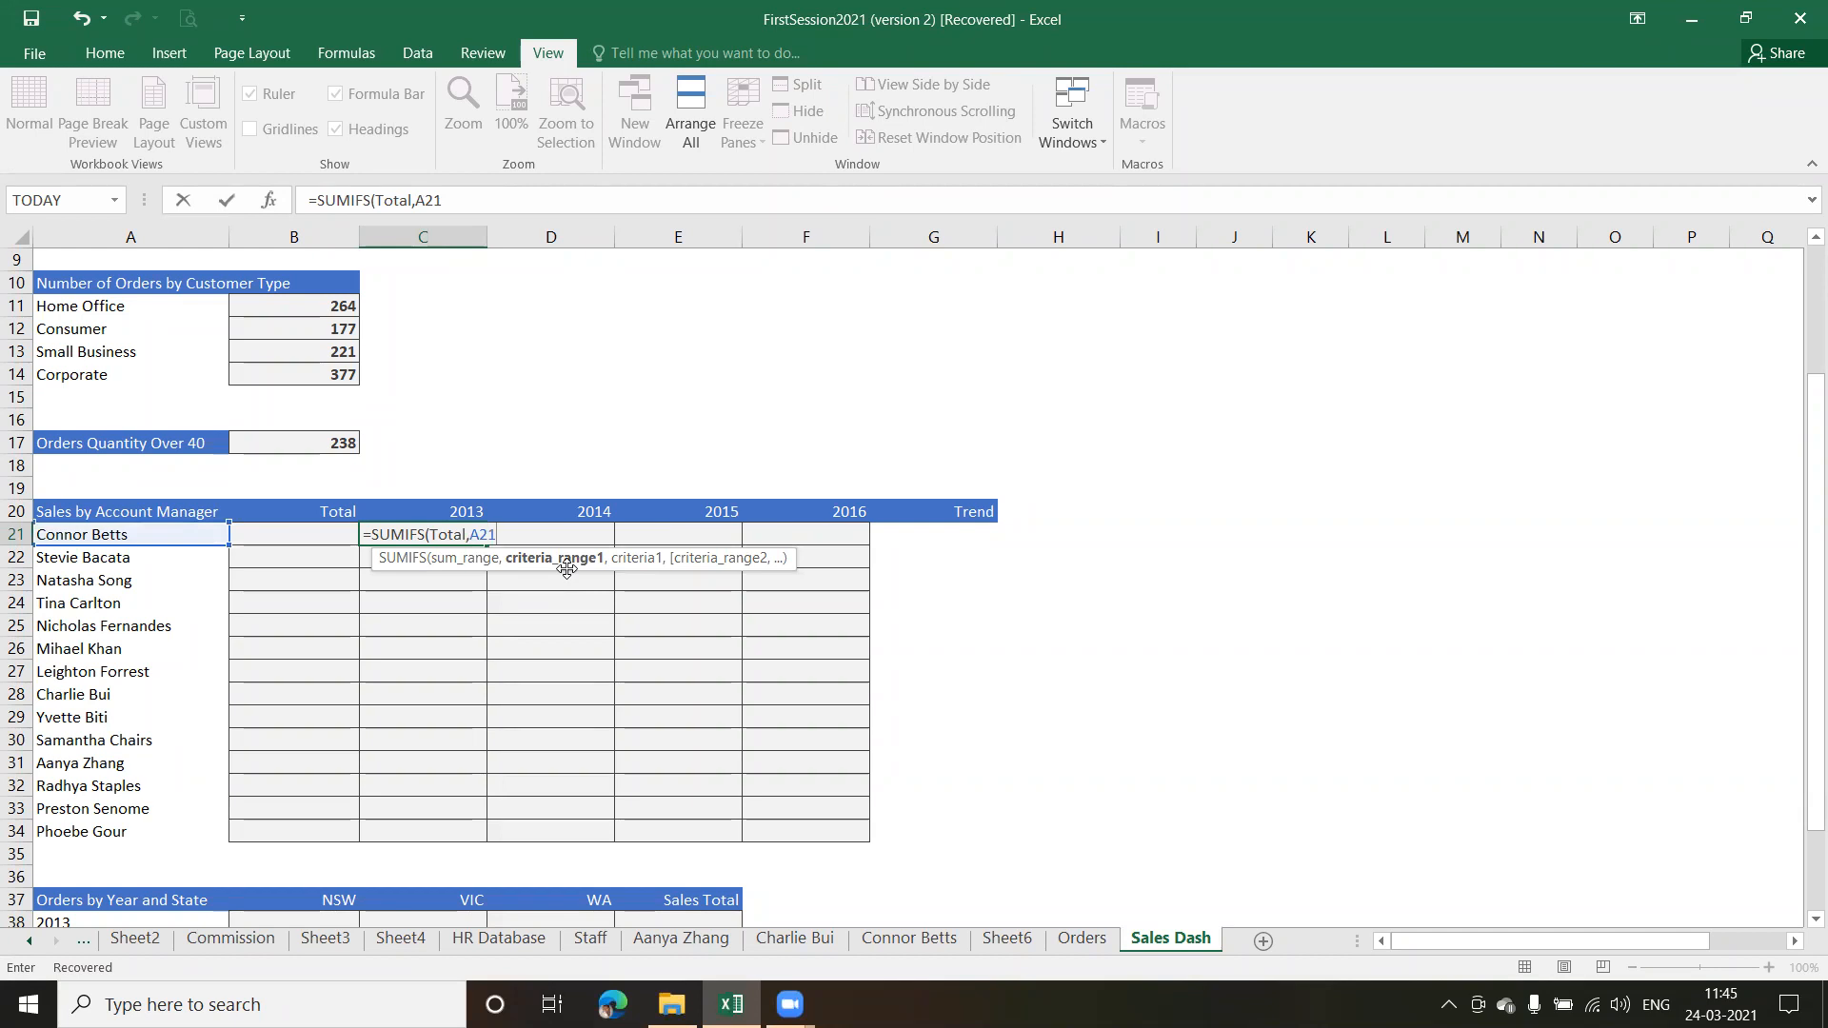
click(473, 534)
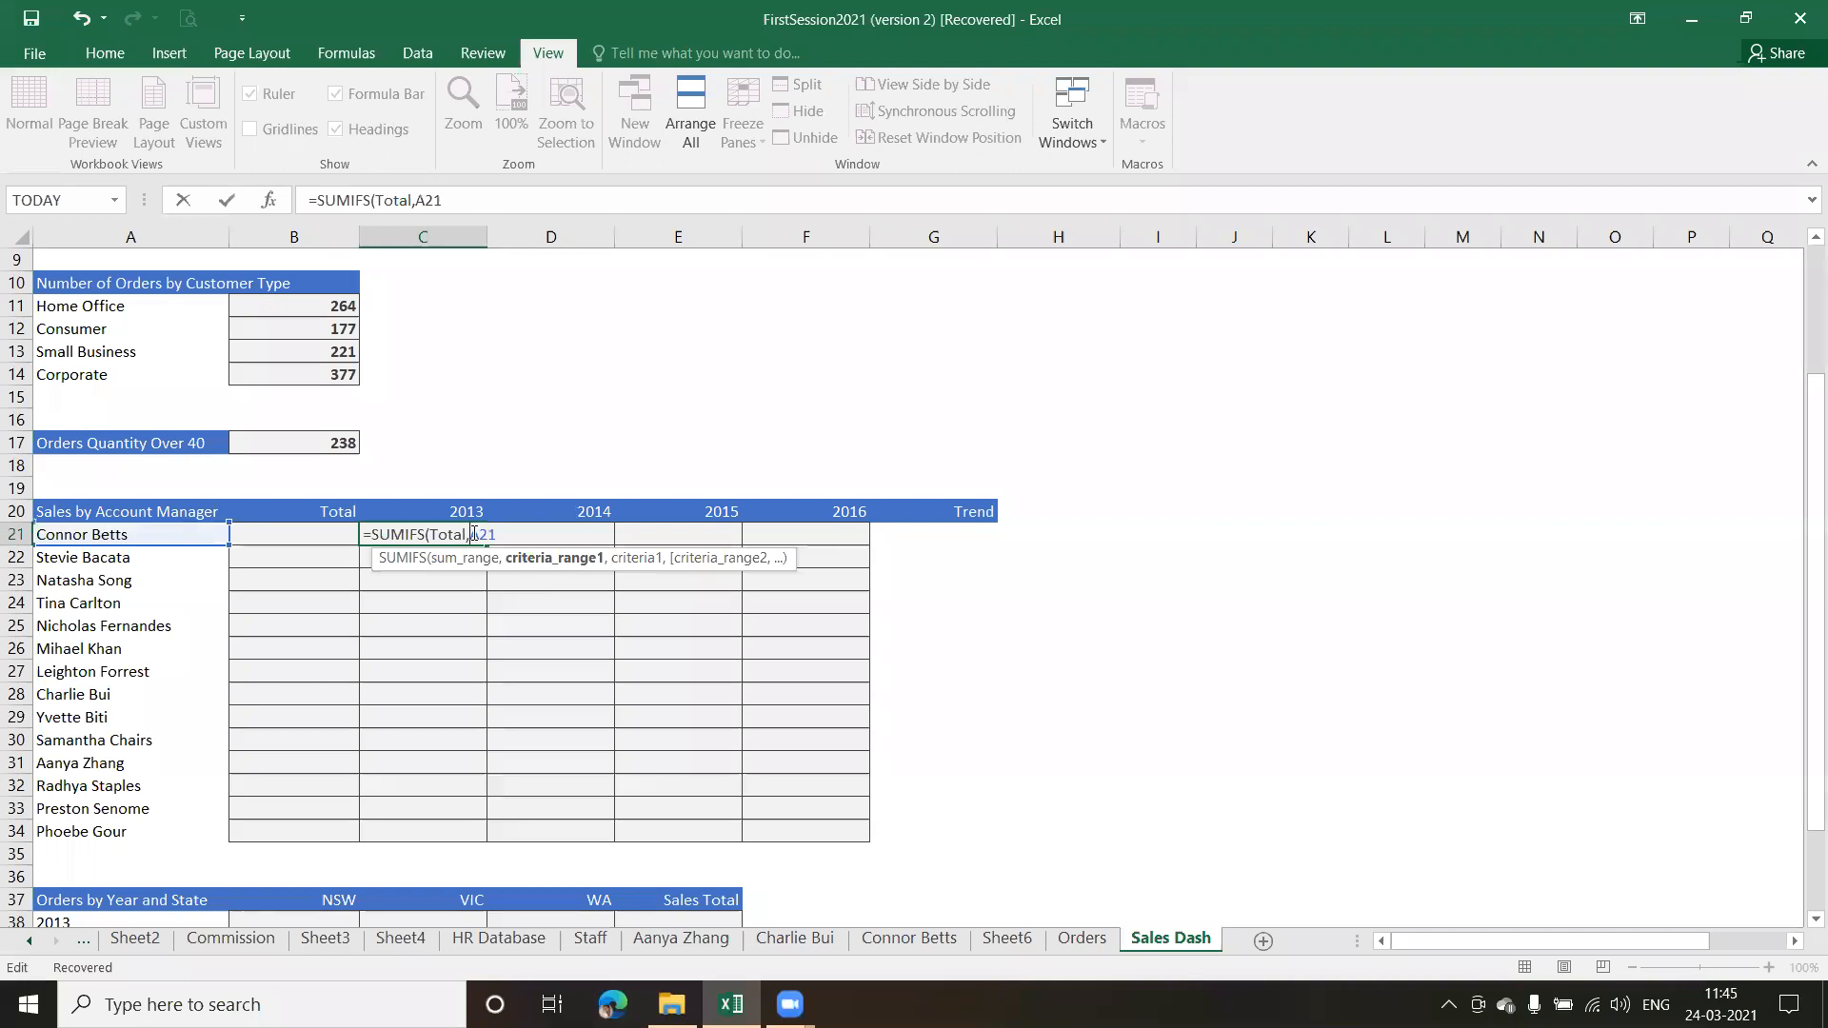
text($)
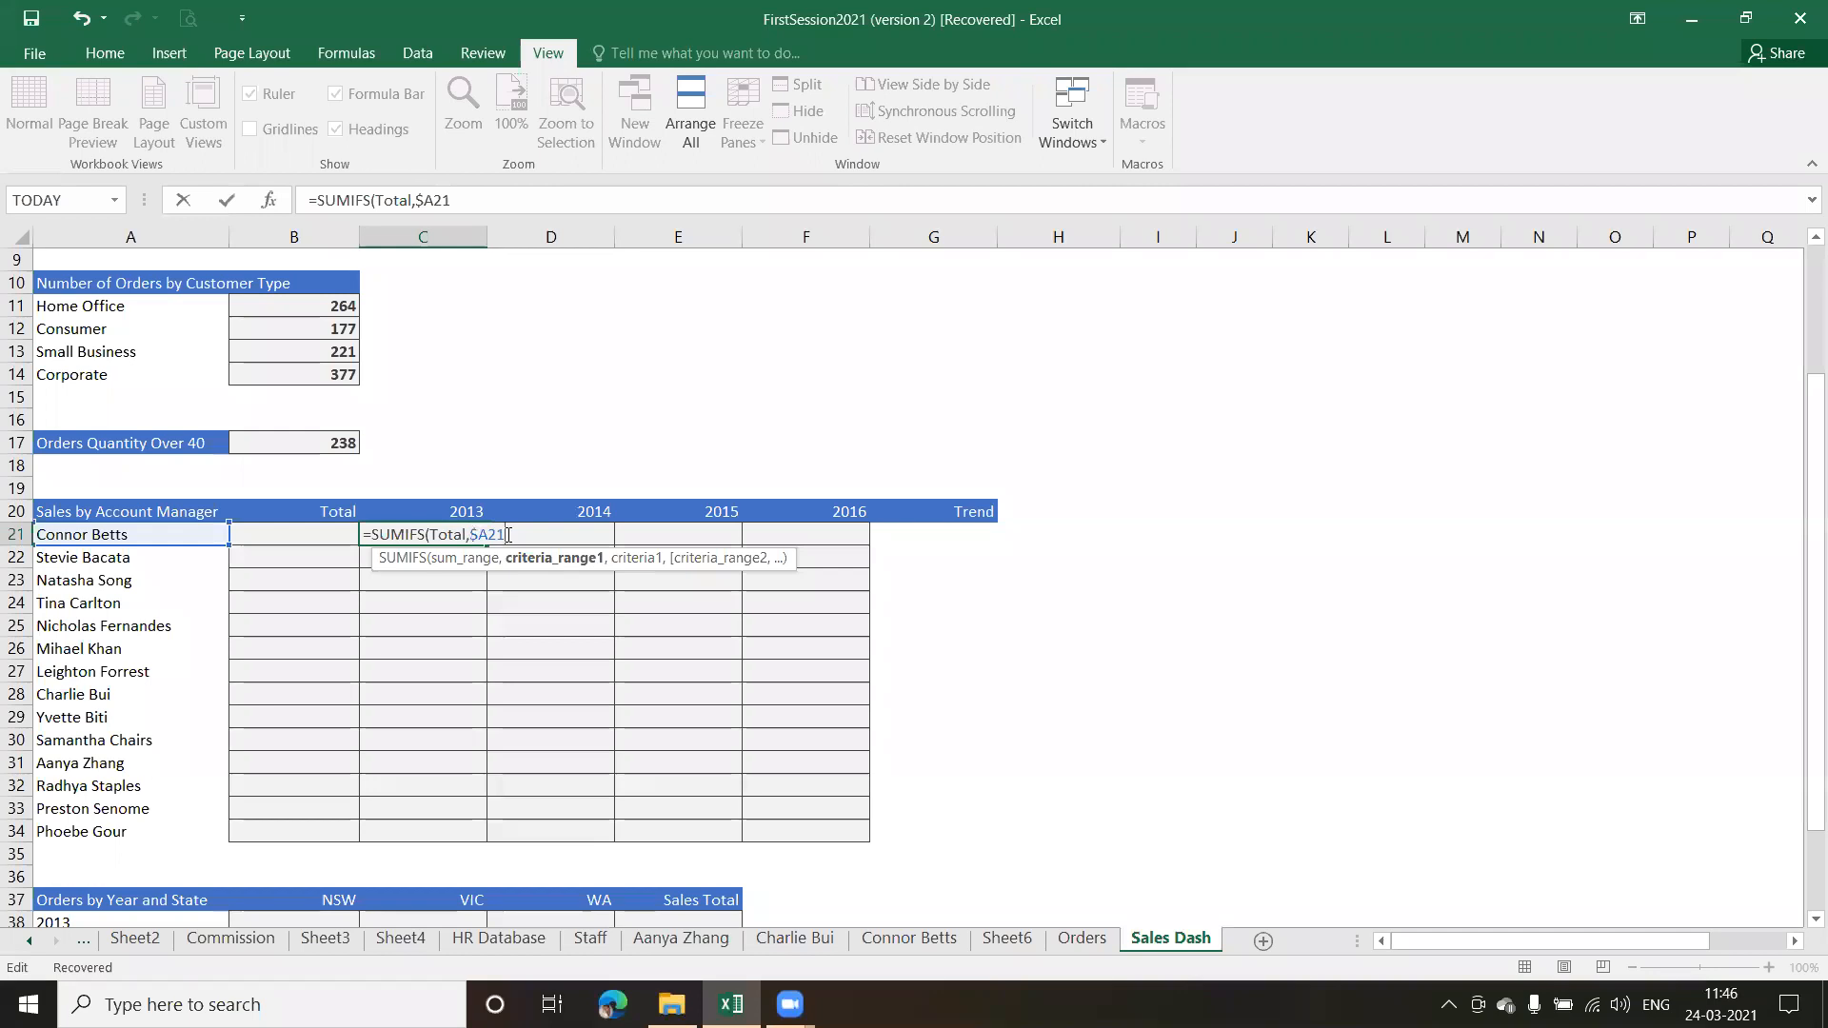
key(BackSpace)
key(BackSpace)
key(BackSpace)
key(BackSpace)
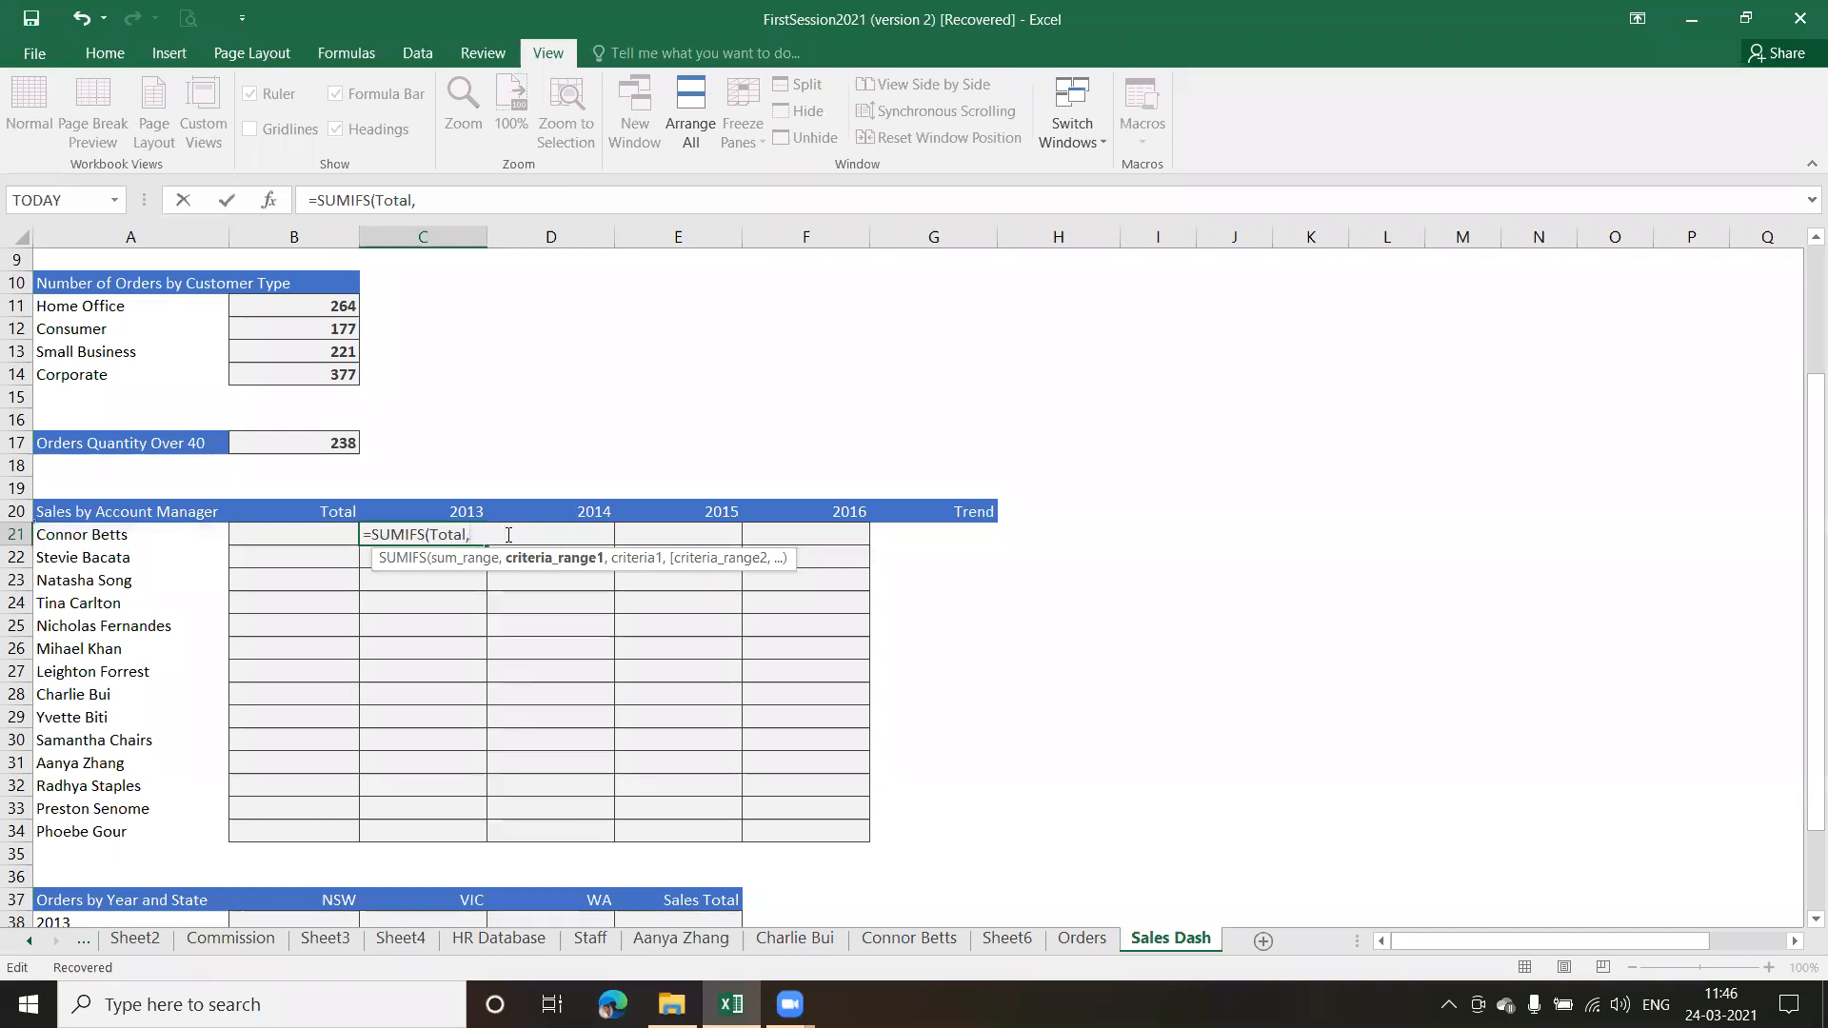
Add the named range Account_Manager to the SUMIFS formula as the first criteria range, with $A21 as its criterion
text(acc)
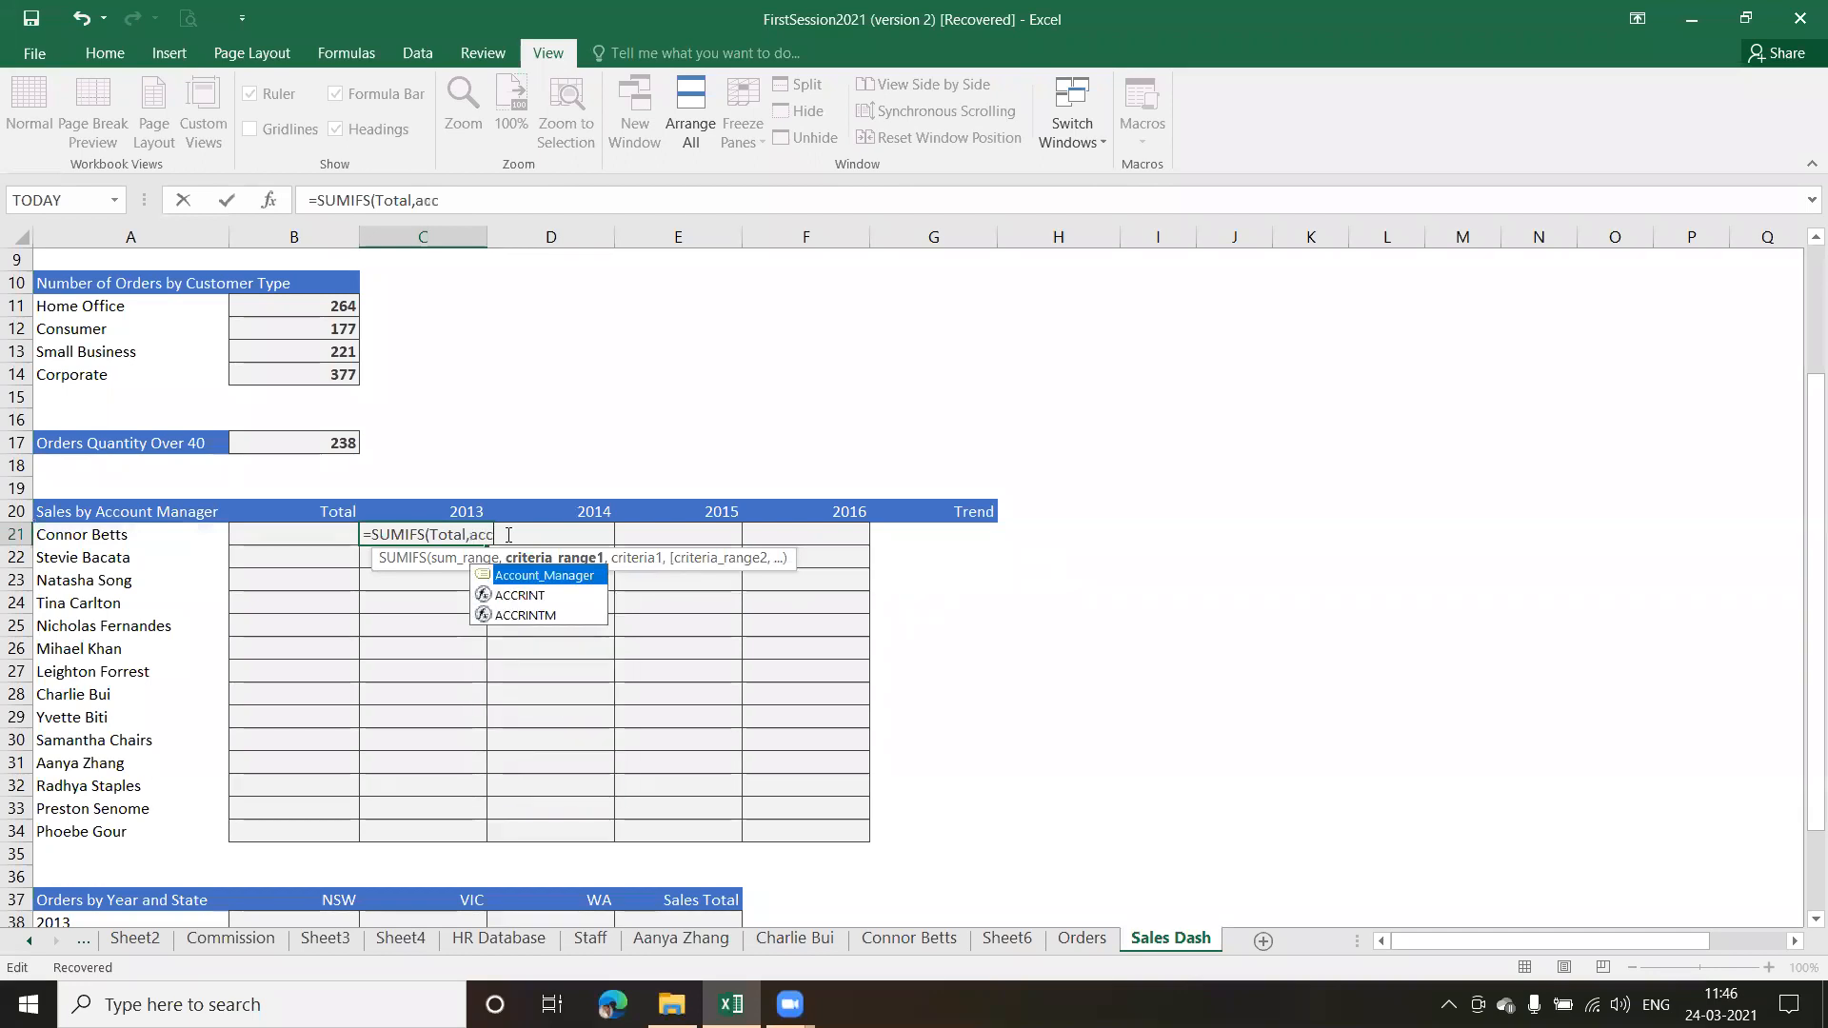
key(Tab)
text(,)
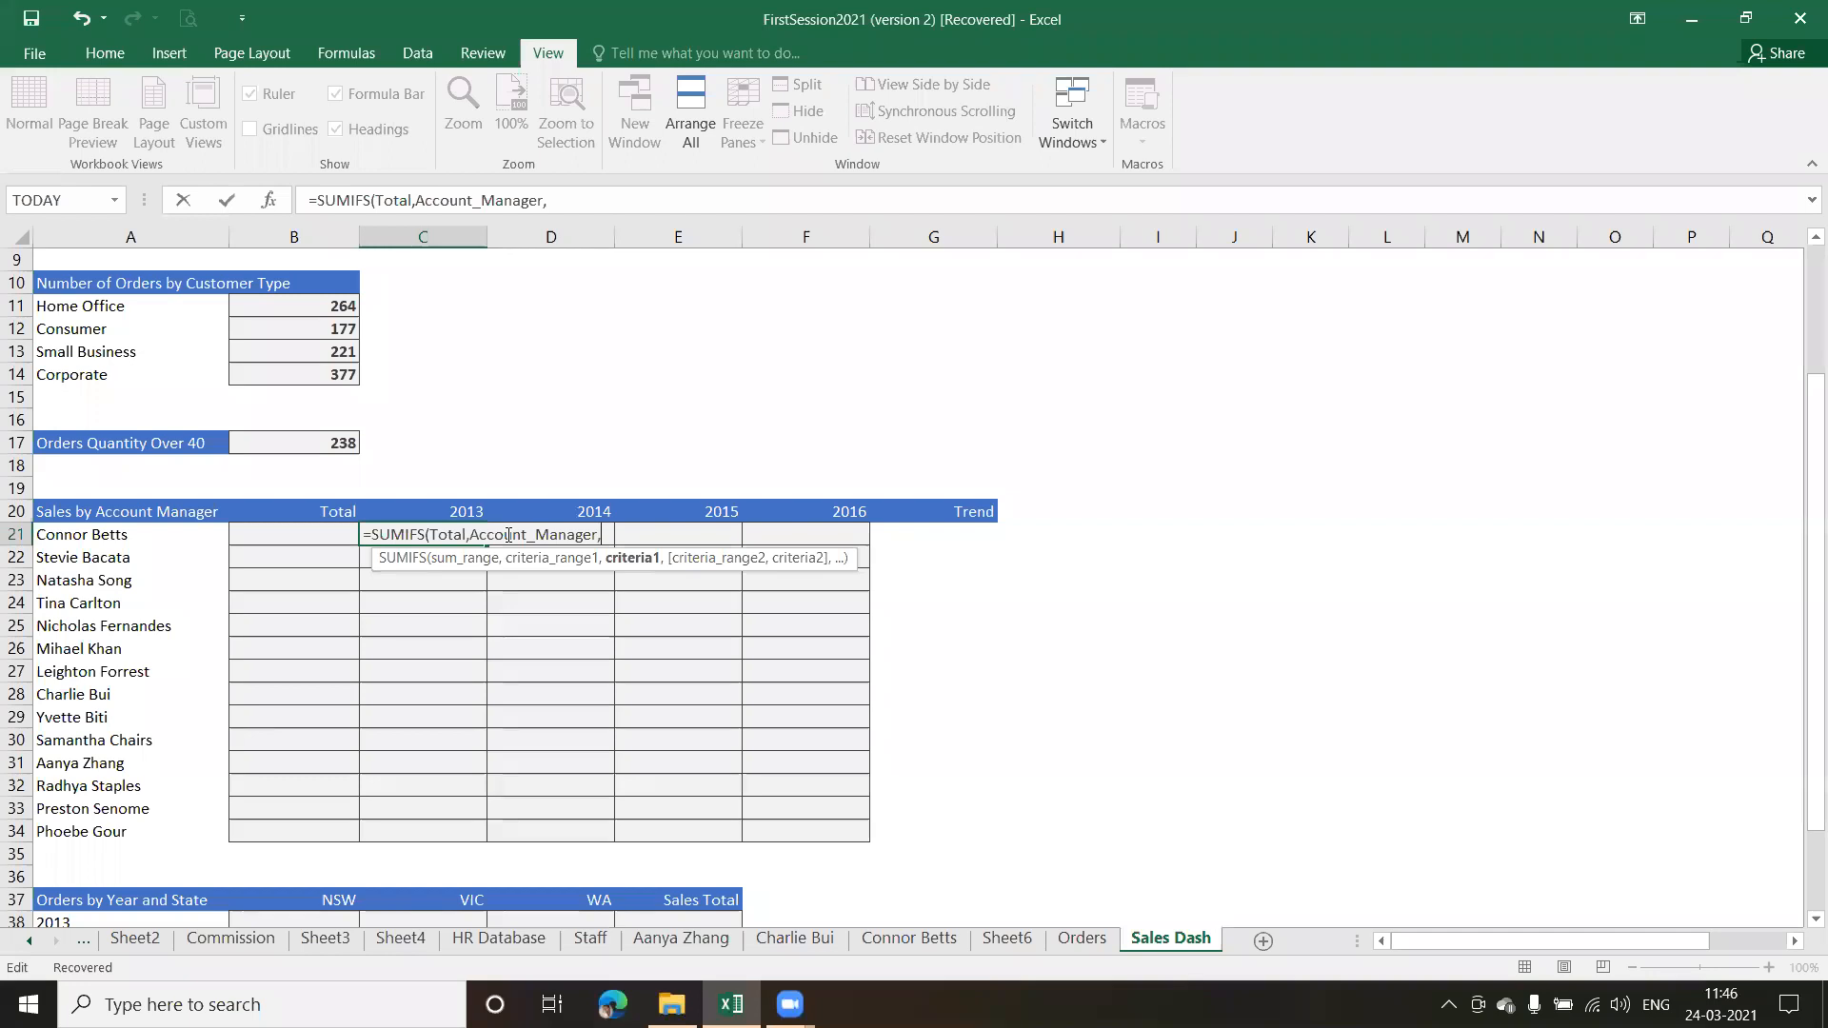
text($A2)
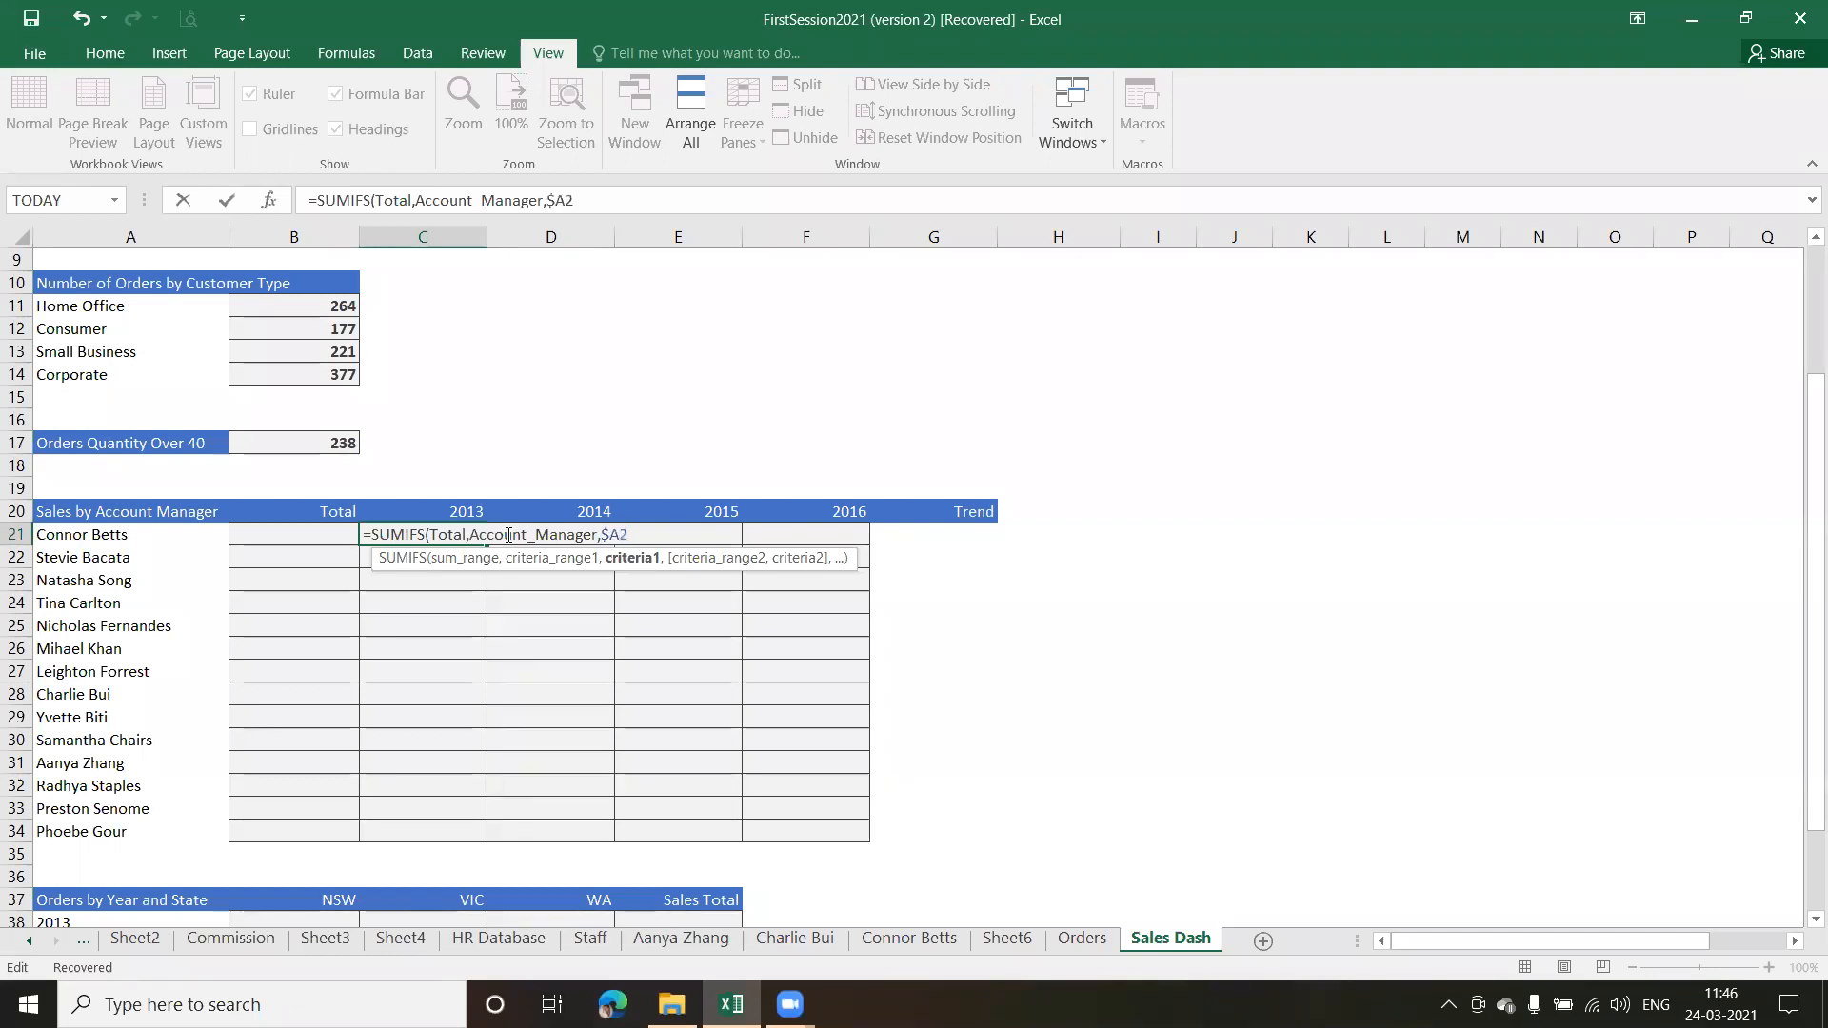
text(1)
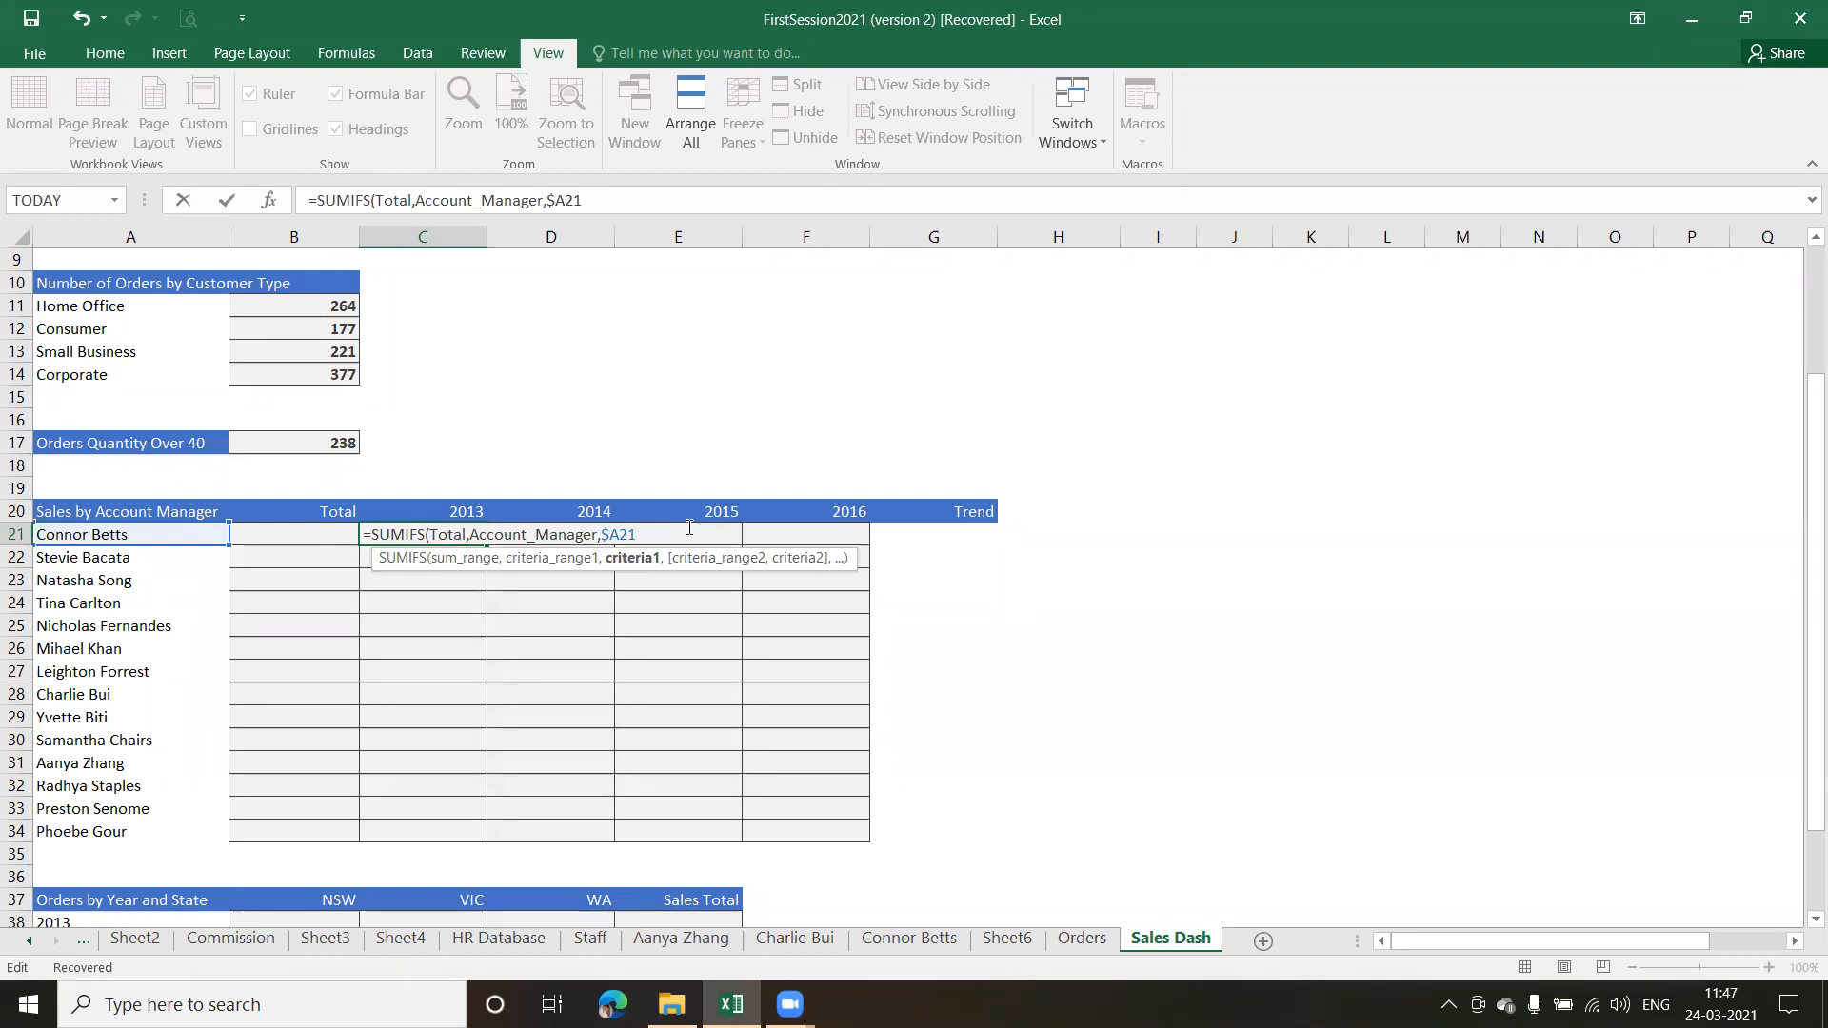
Add Order_Year as the second criteria range with criterion C$20, close the SUMIFS formula and enter it in C21
text(,)
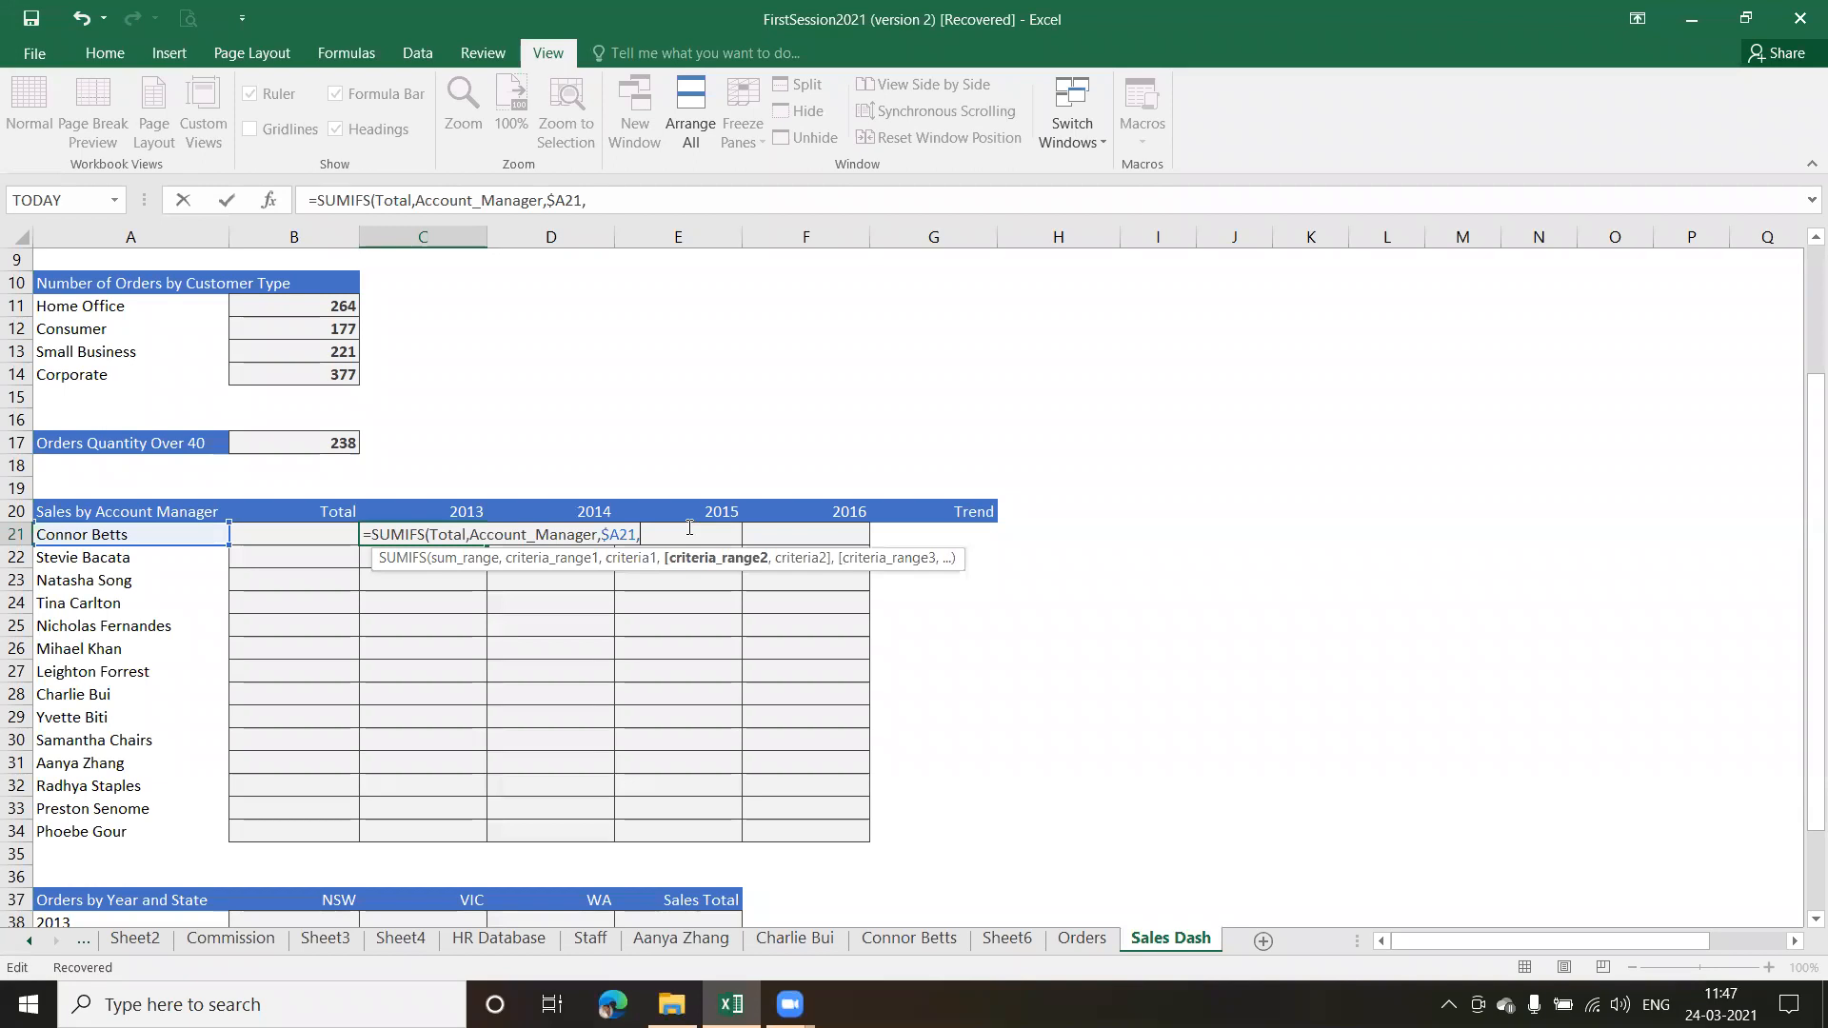
text( or)
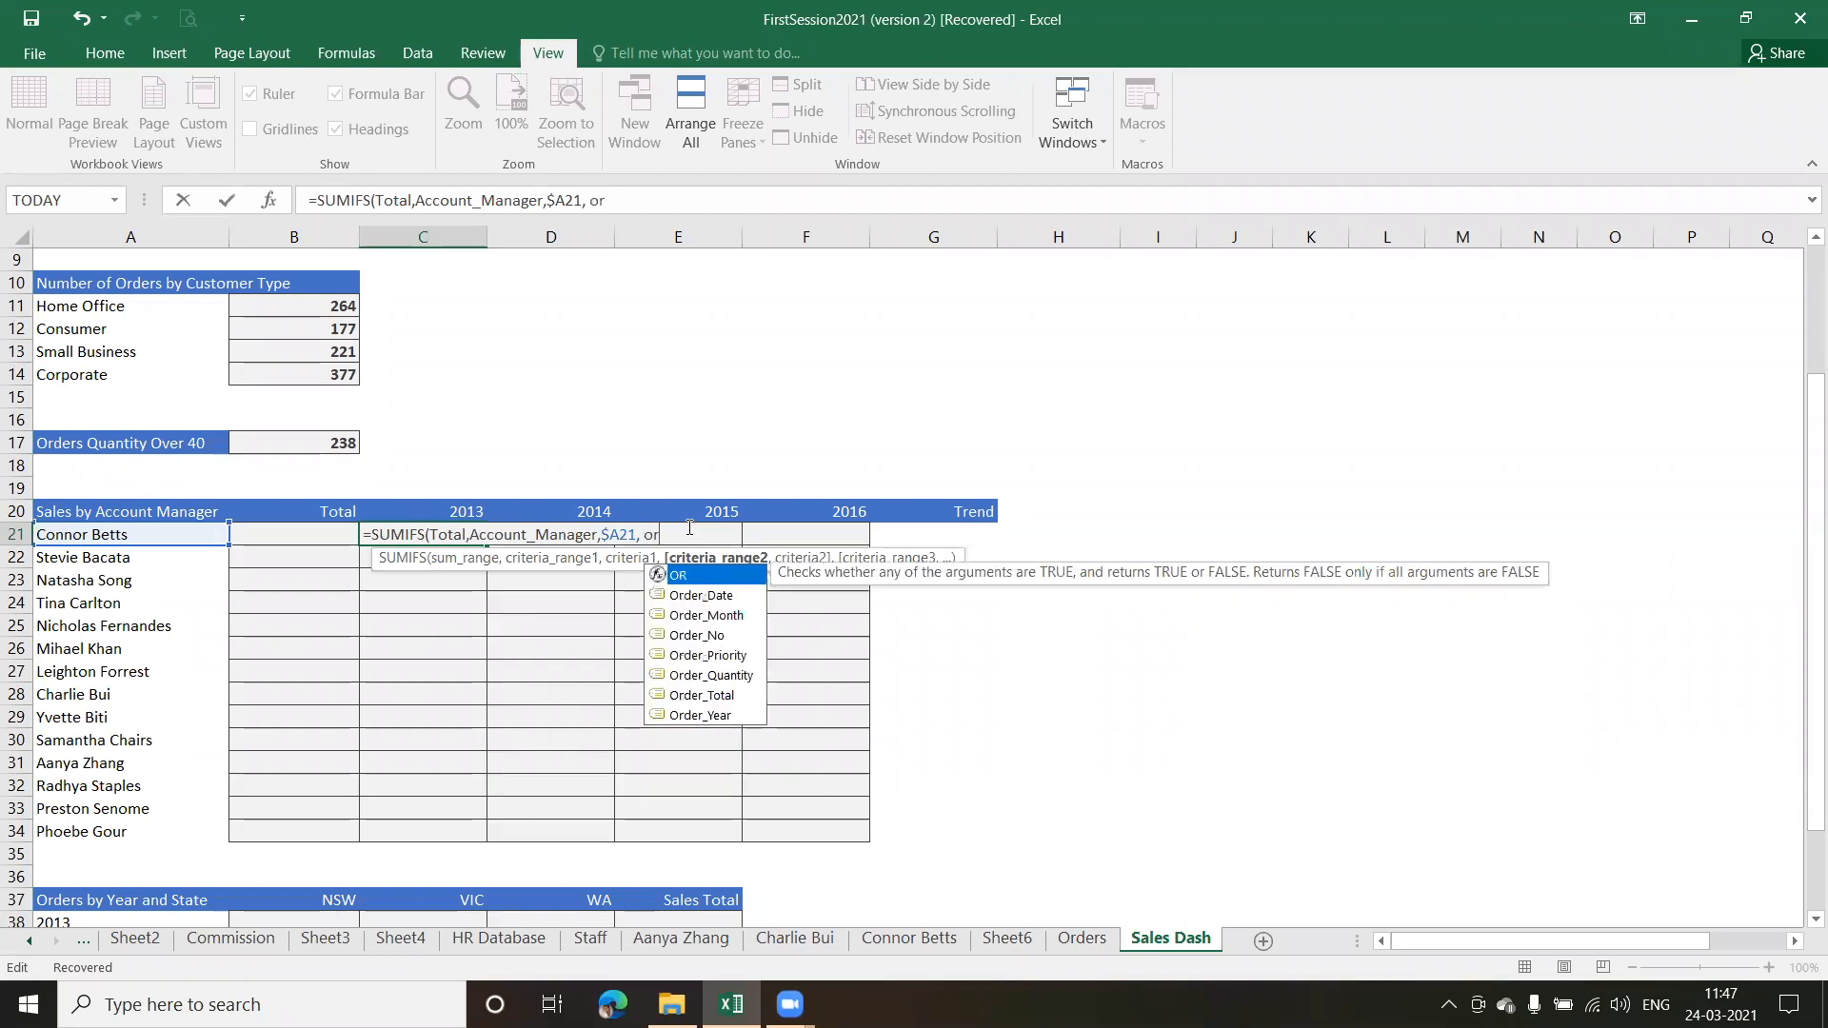
key(Down)
key(Down)
key(Down)
key(Down)
key(Down)
key(Down)
key(Down)
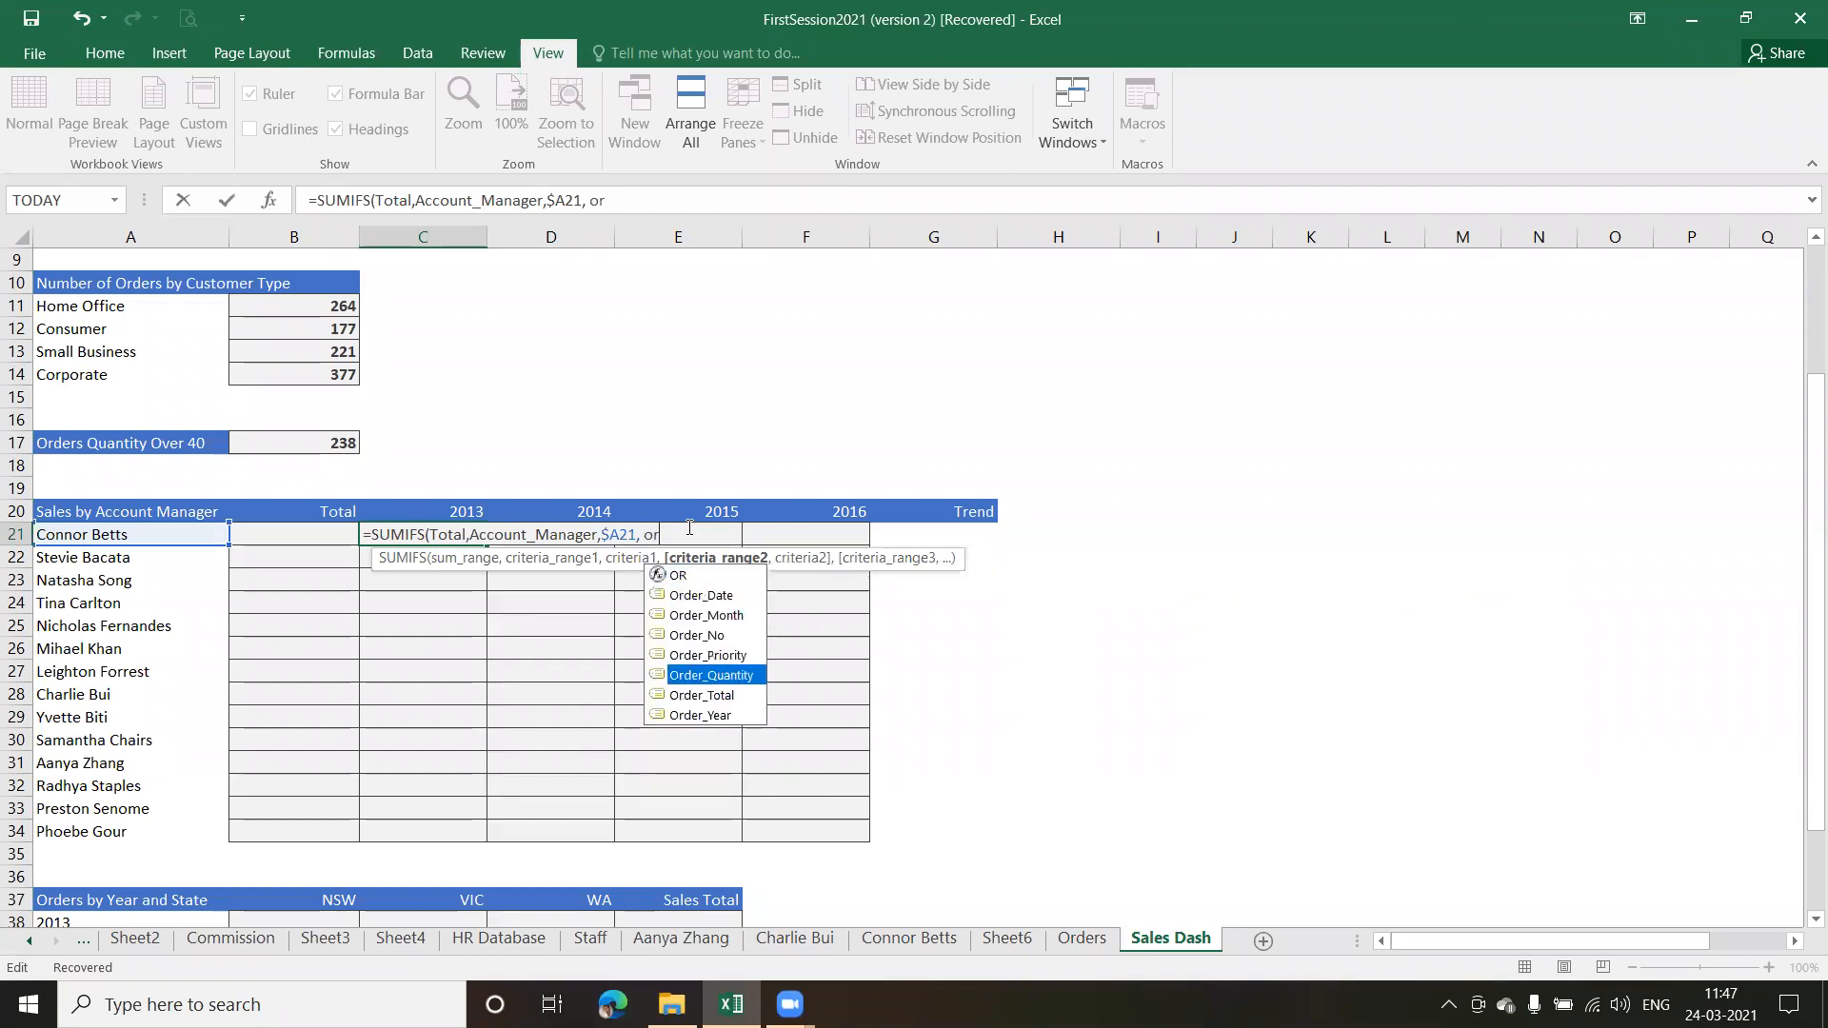
key(Tab)
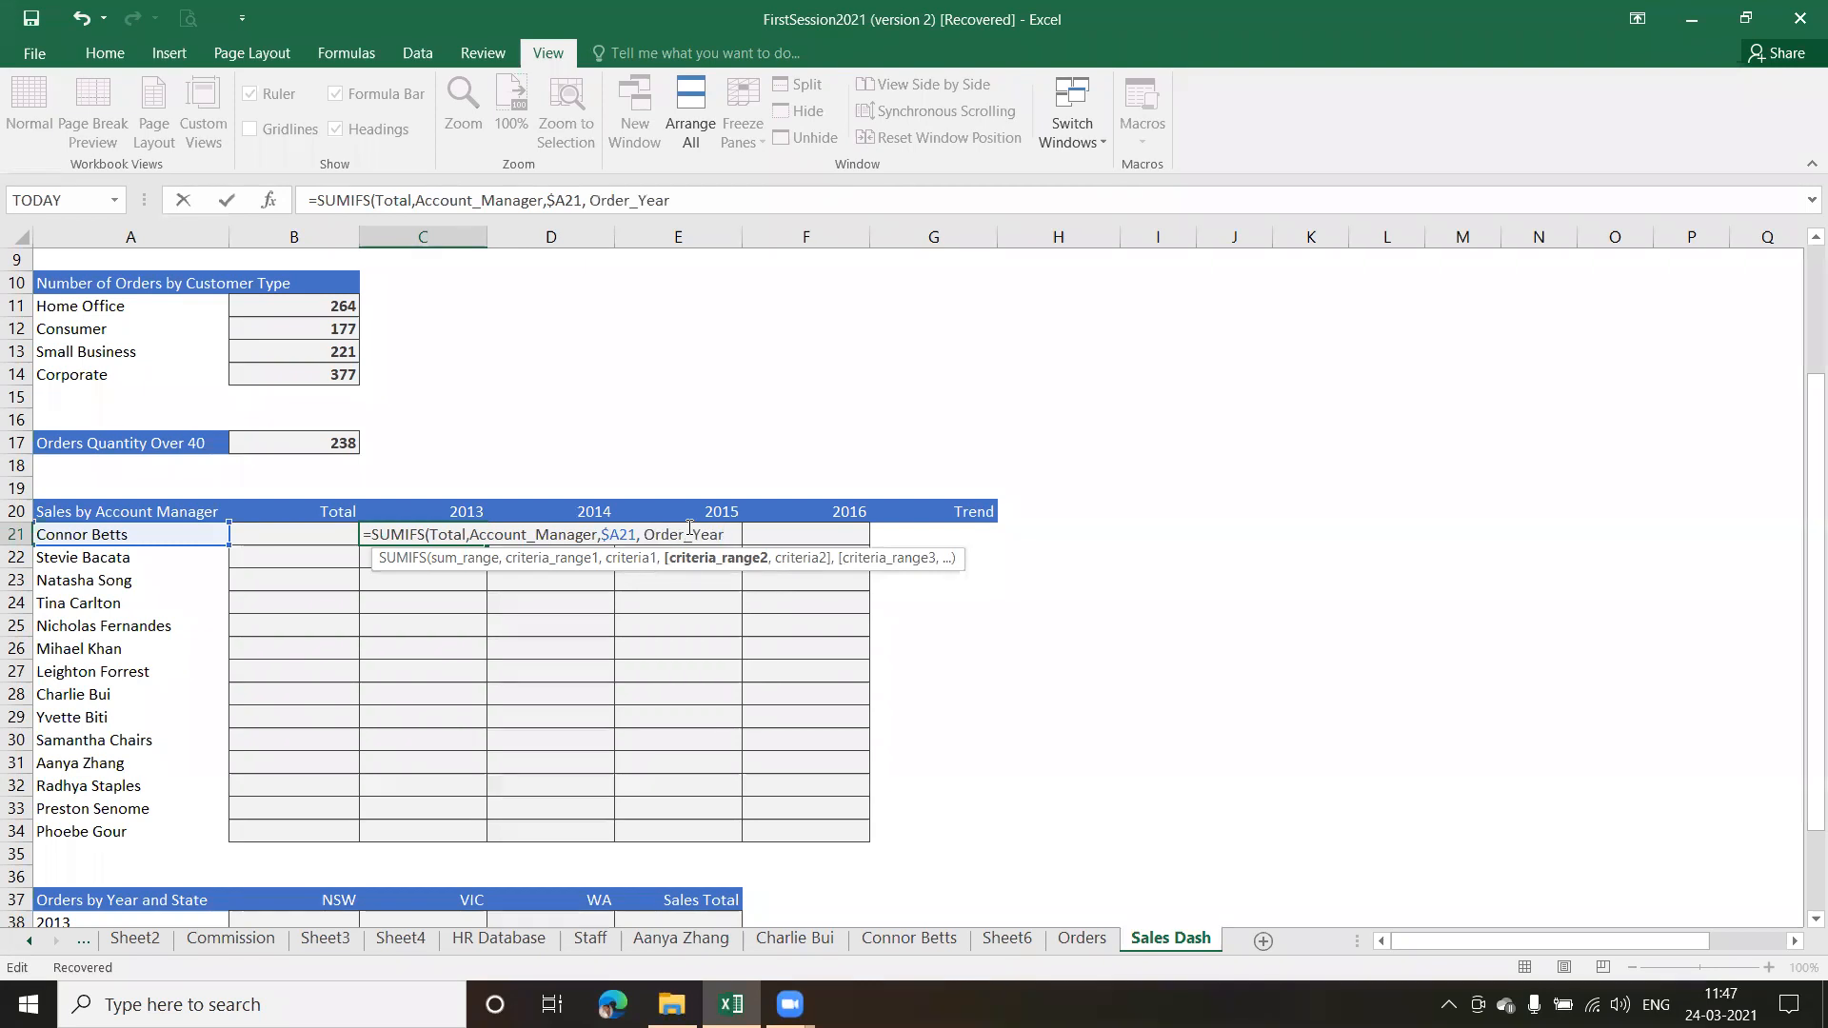
text(,)
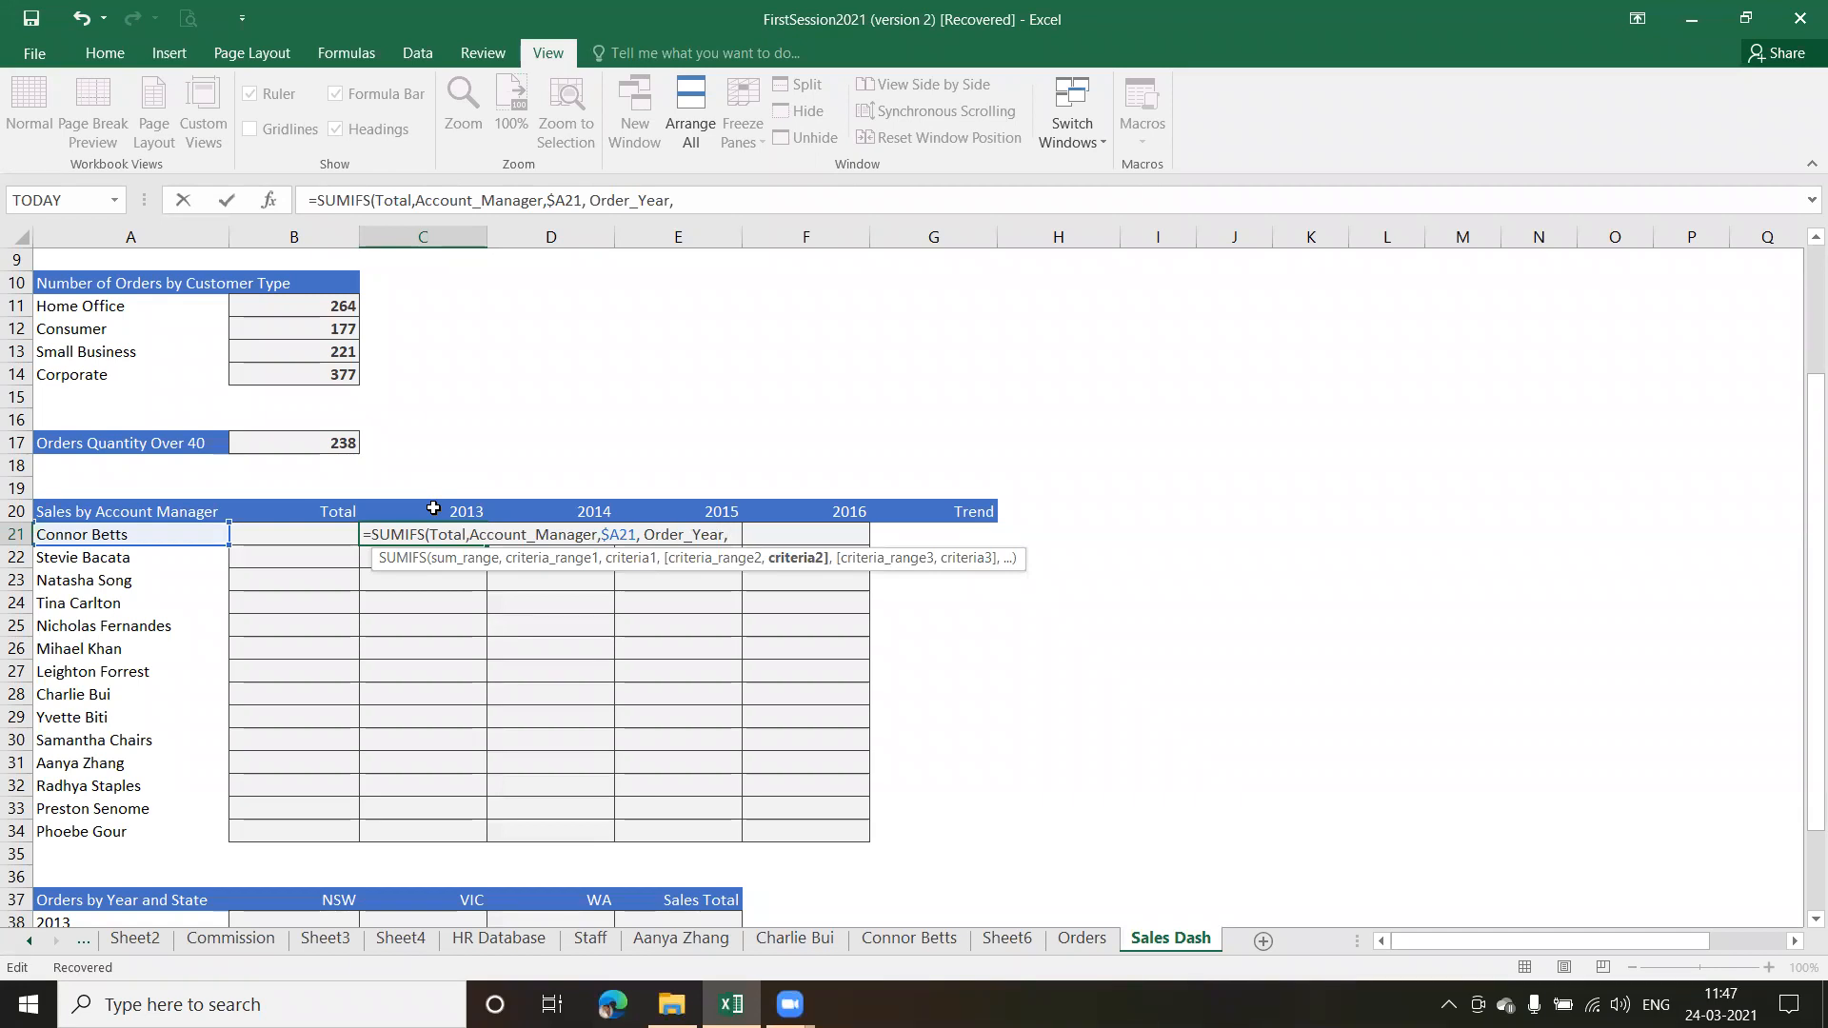
text(C)
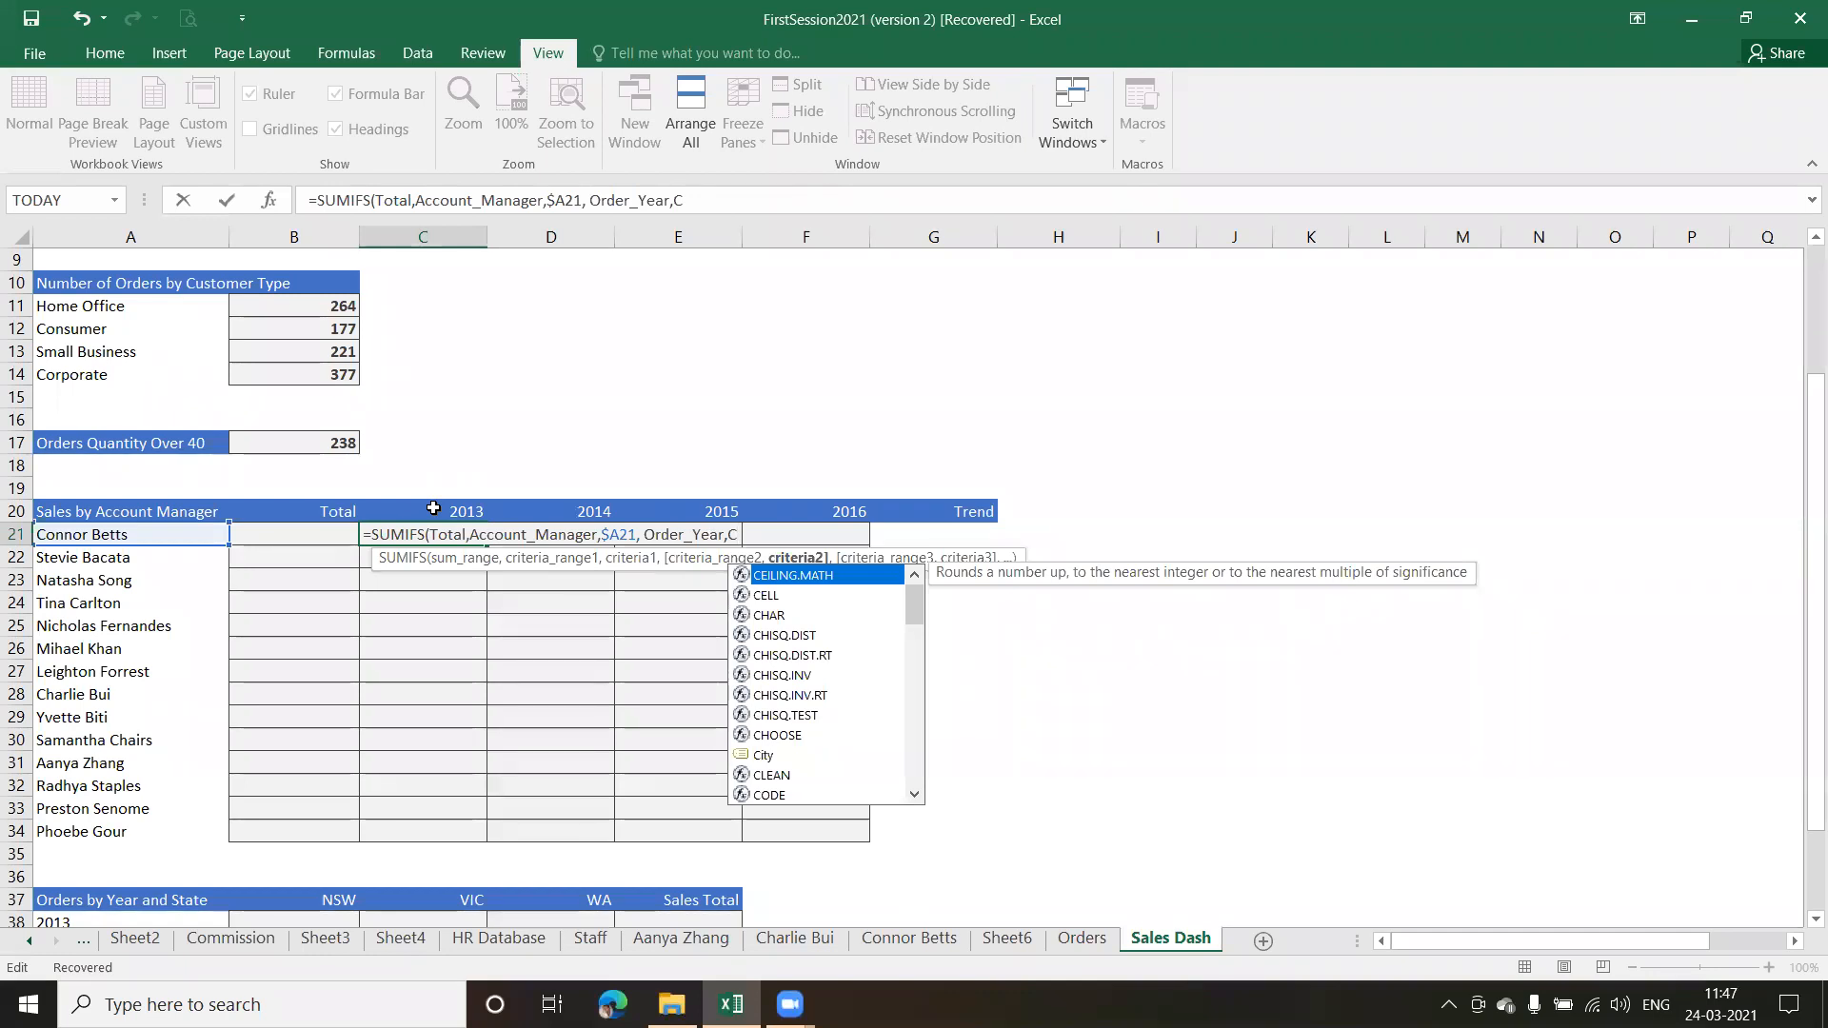
text($20)
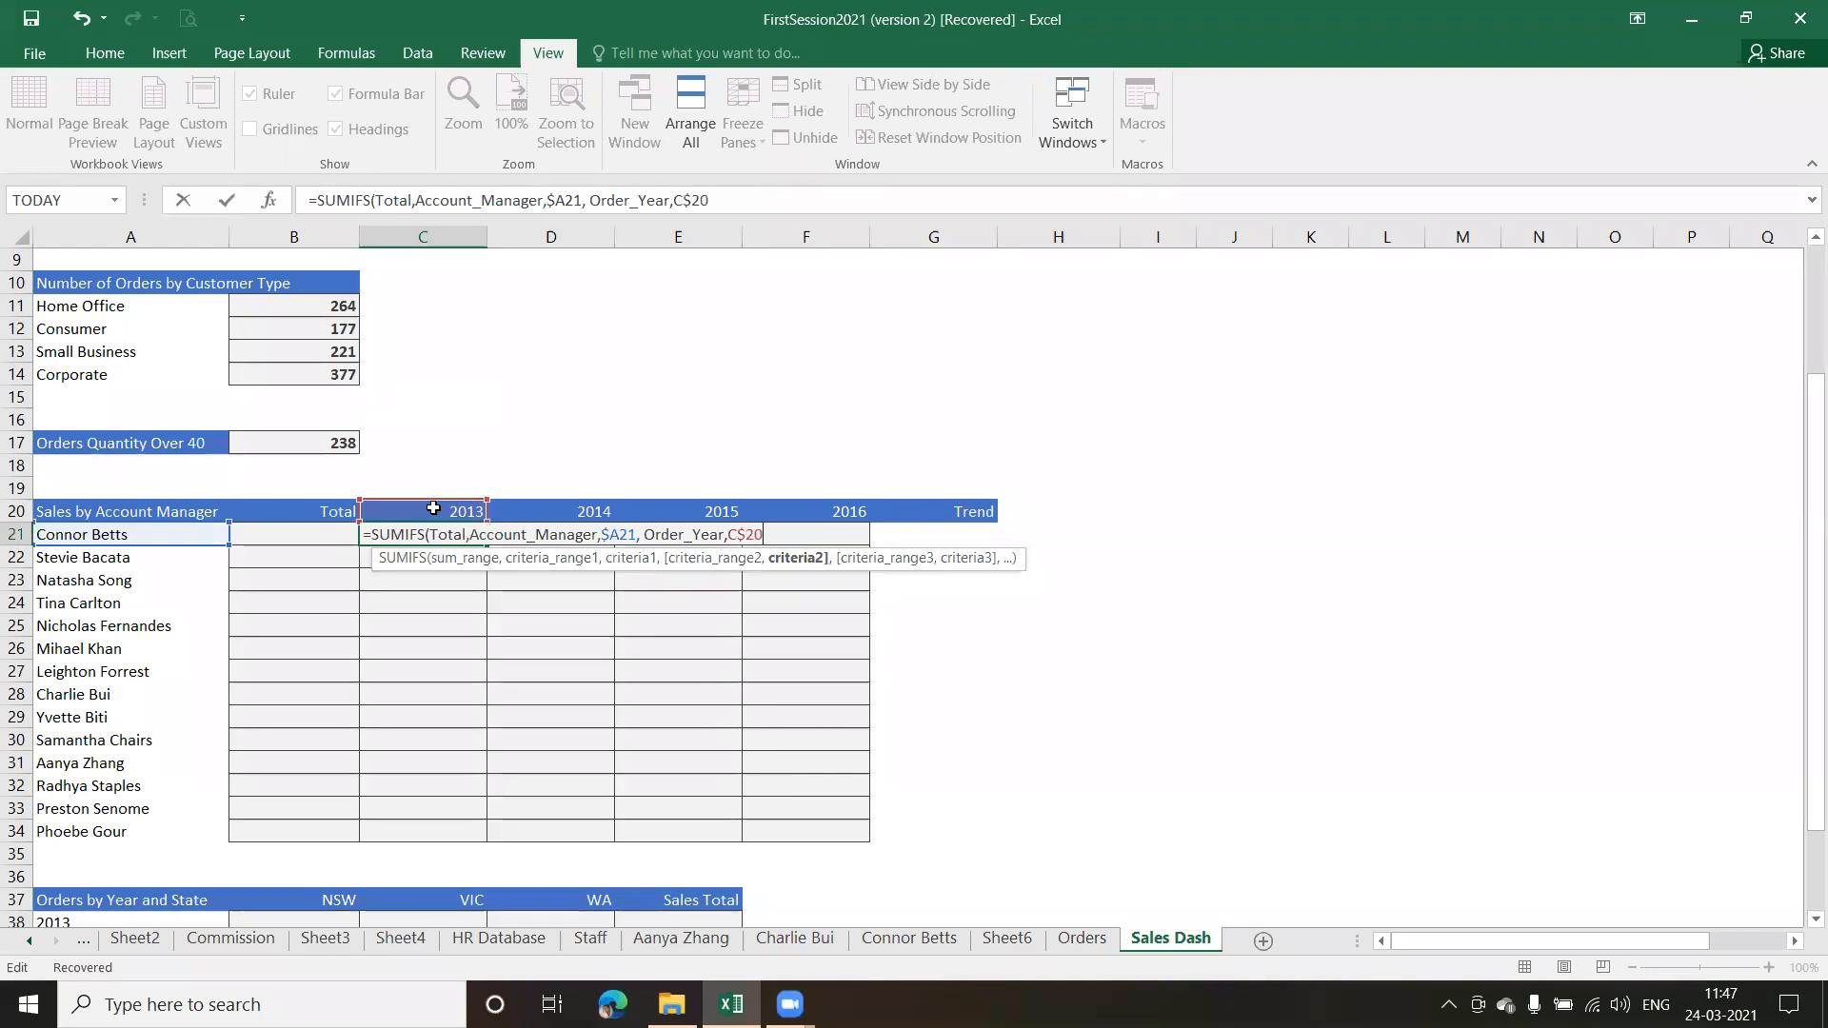
text())
key(Return)
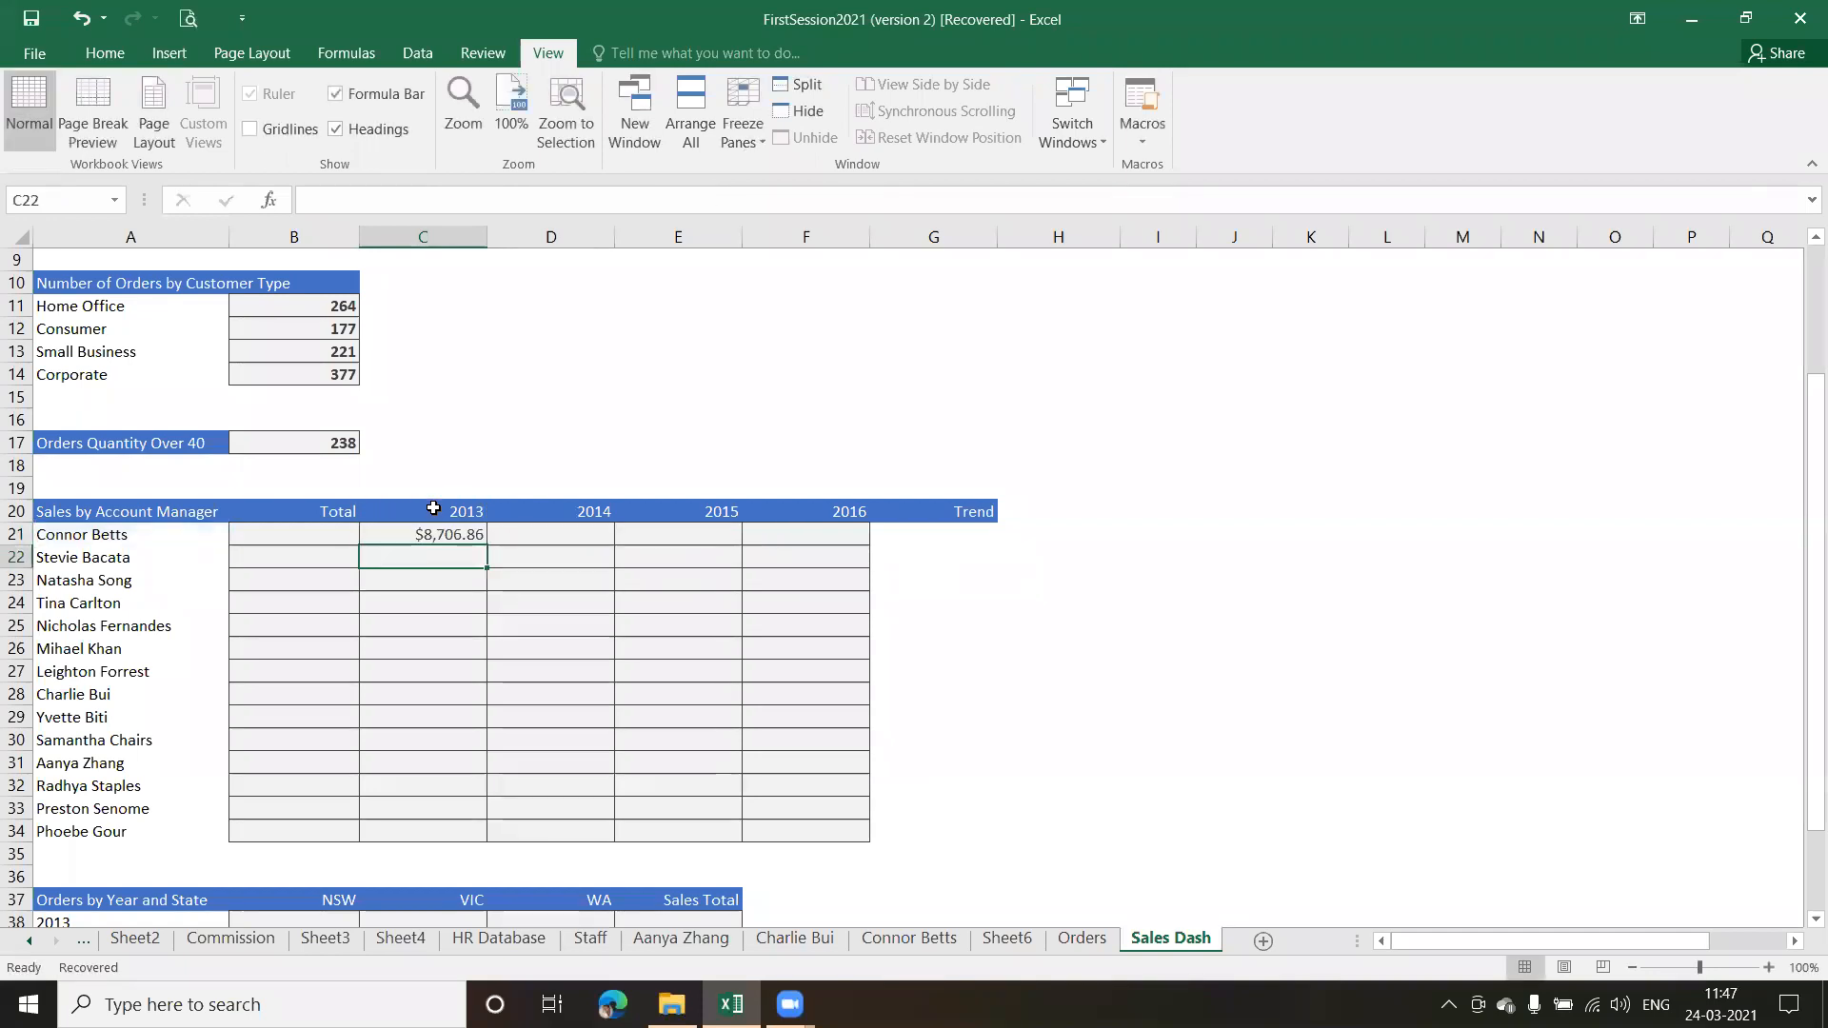
Fill the C21 formula down the 2013 column through C34 and check several of the copied formulas
click(428, 535)
drag(487, 547, 479, 838)
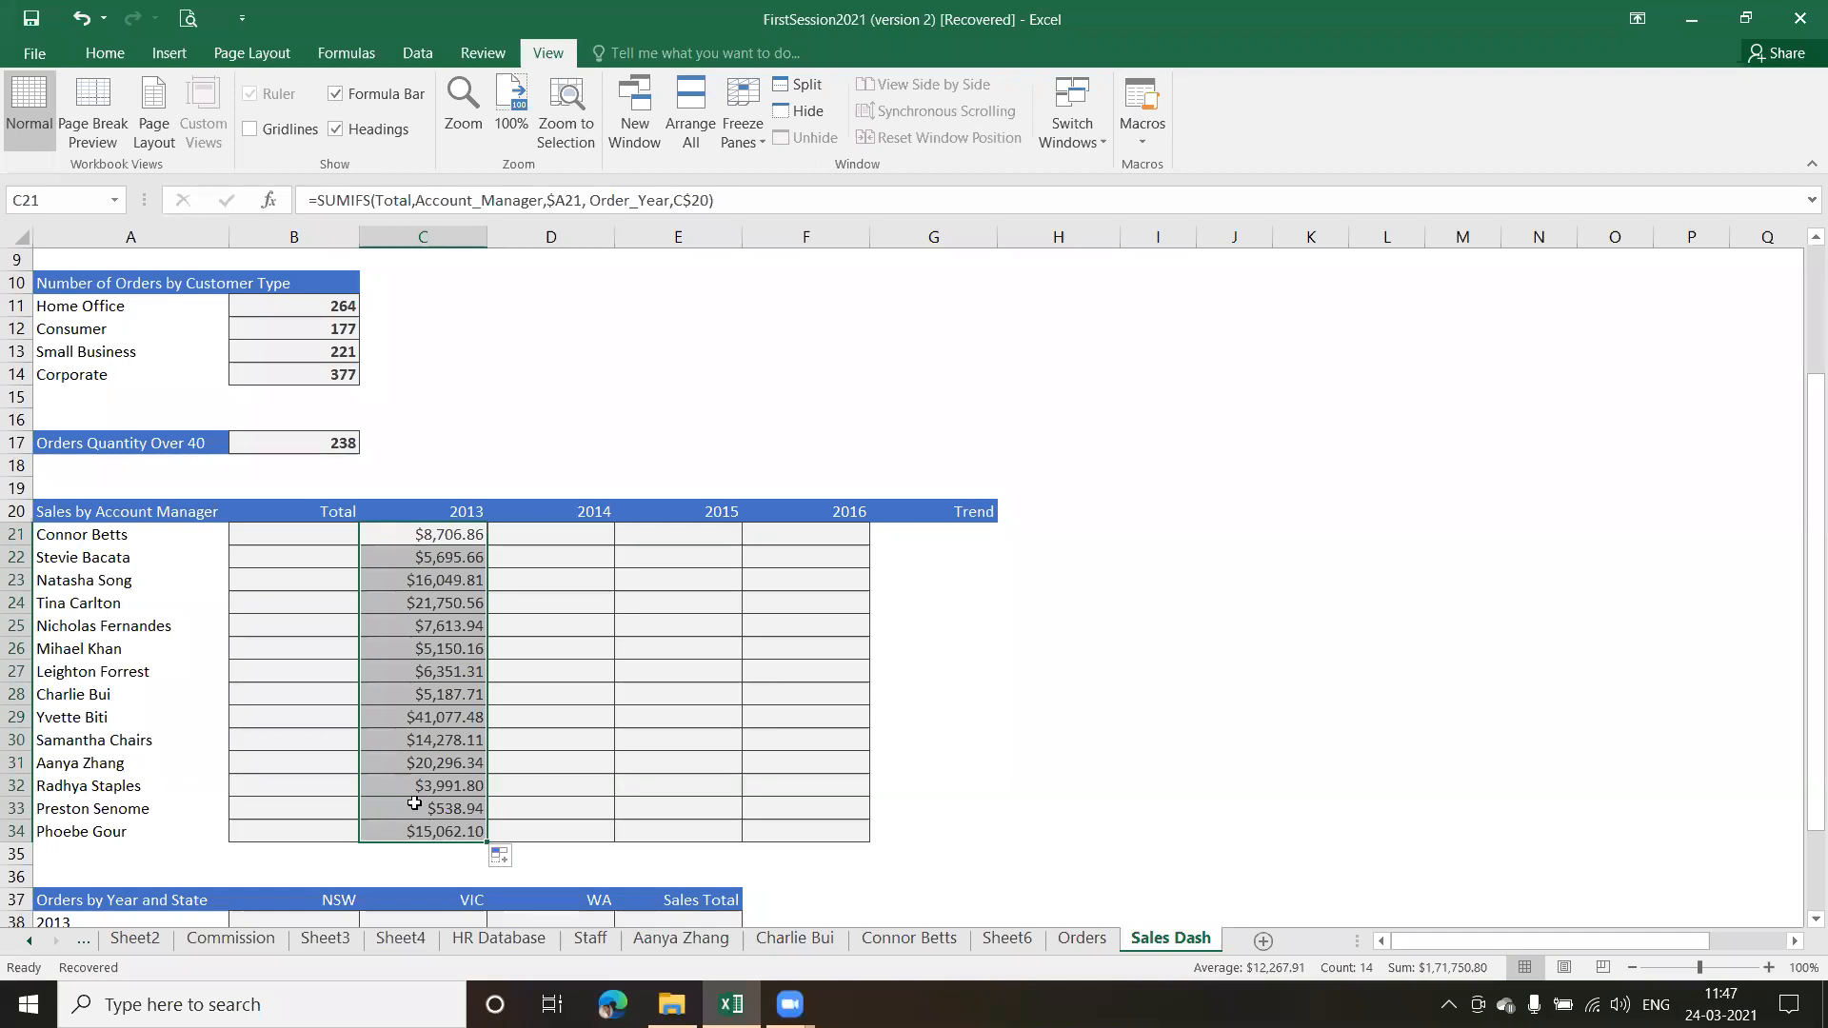
click(441, 579)
click(440, 606)
click(437, 664)
click(443, 559)
click(444, 535)
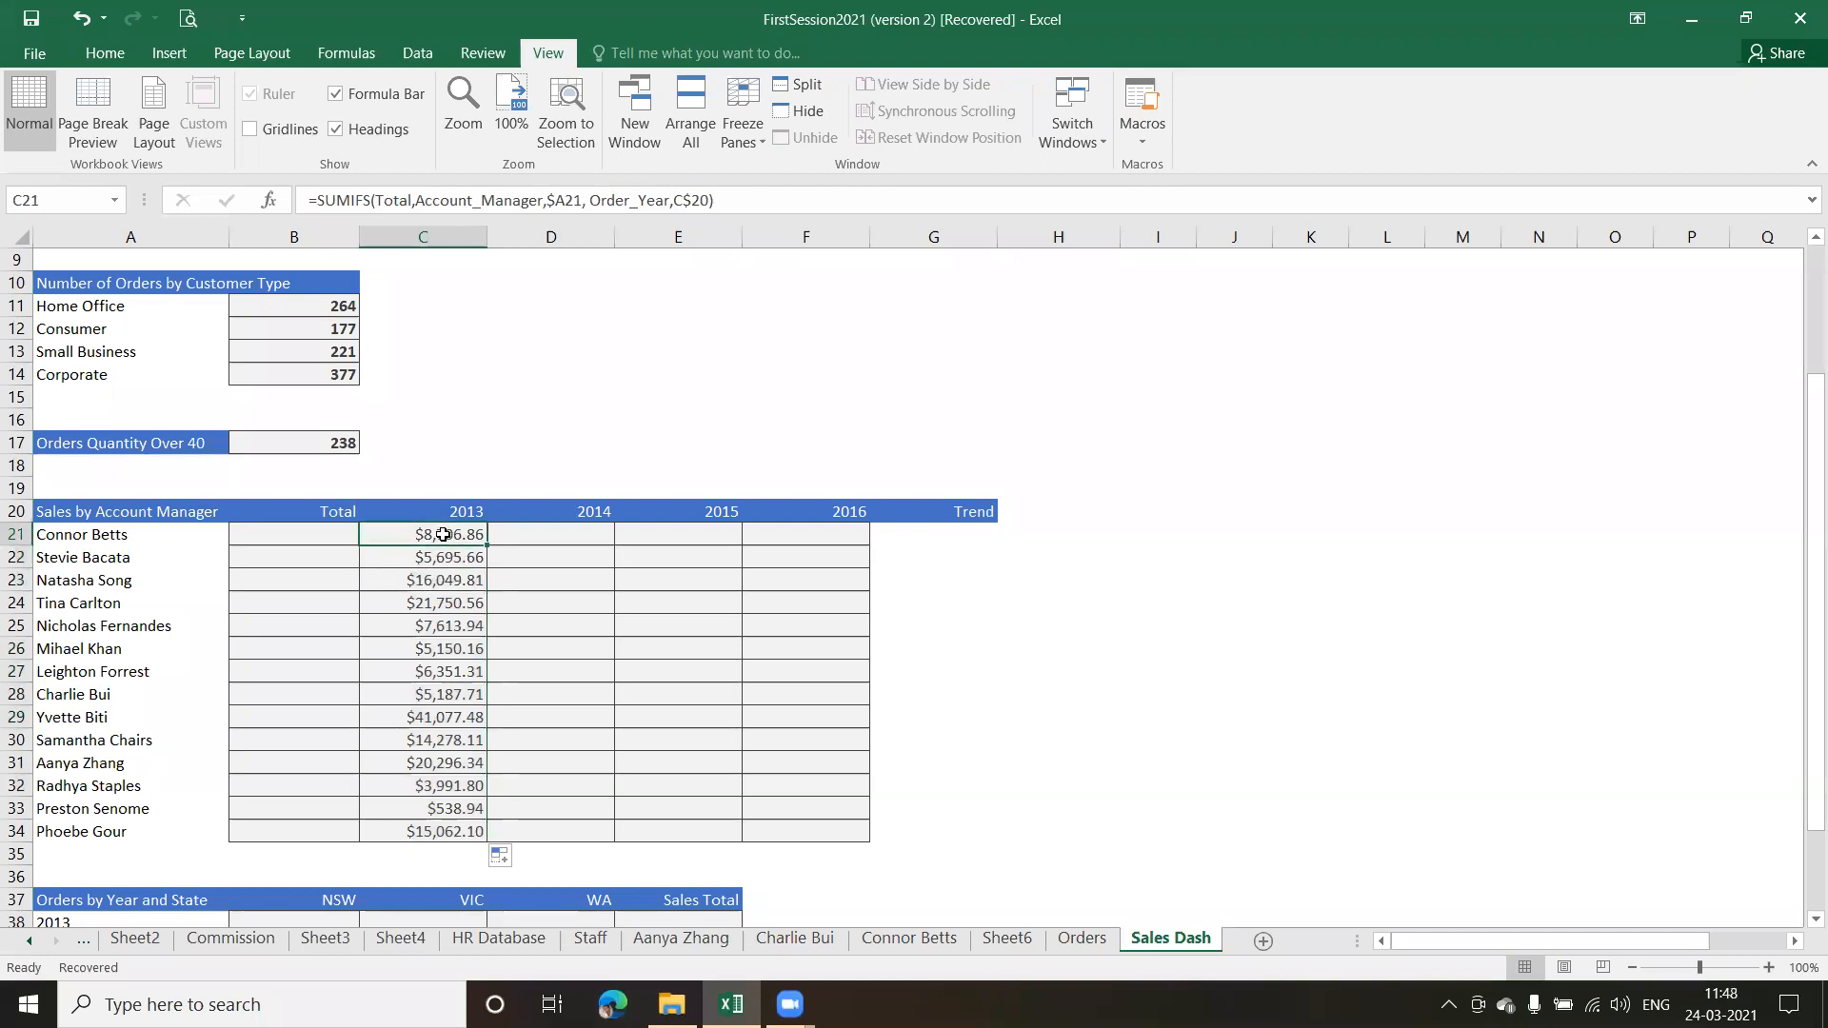
Fill the 2013 formulas in C21:C34 across the 2014 to 2016 columns through F34 and check the copied formulas
click(517, 860)
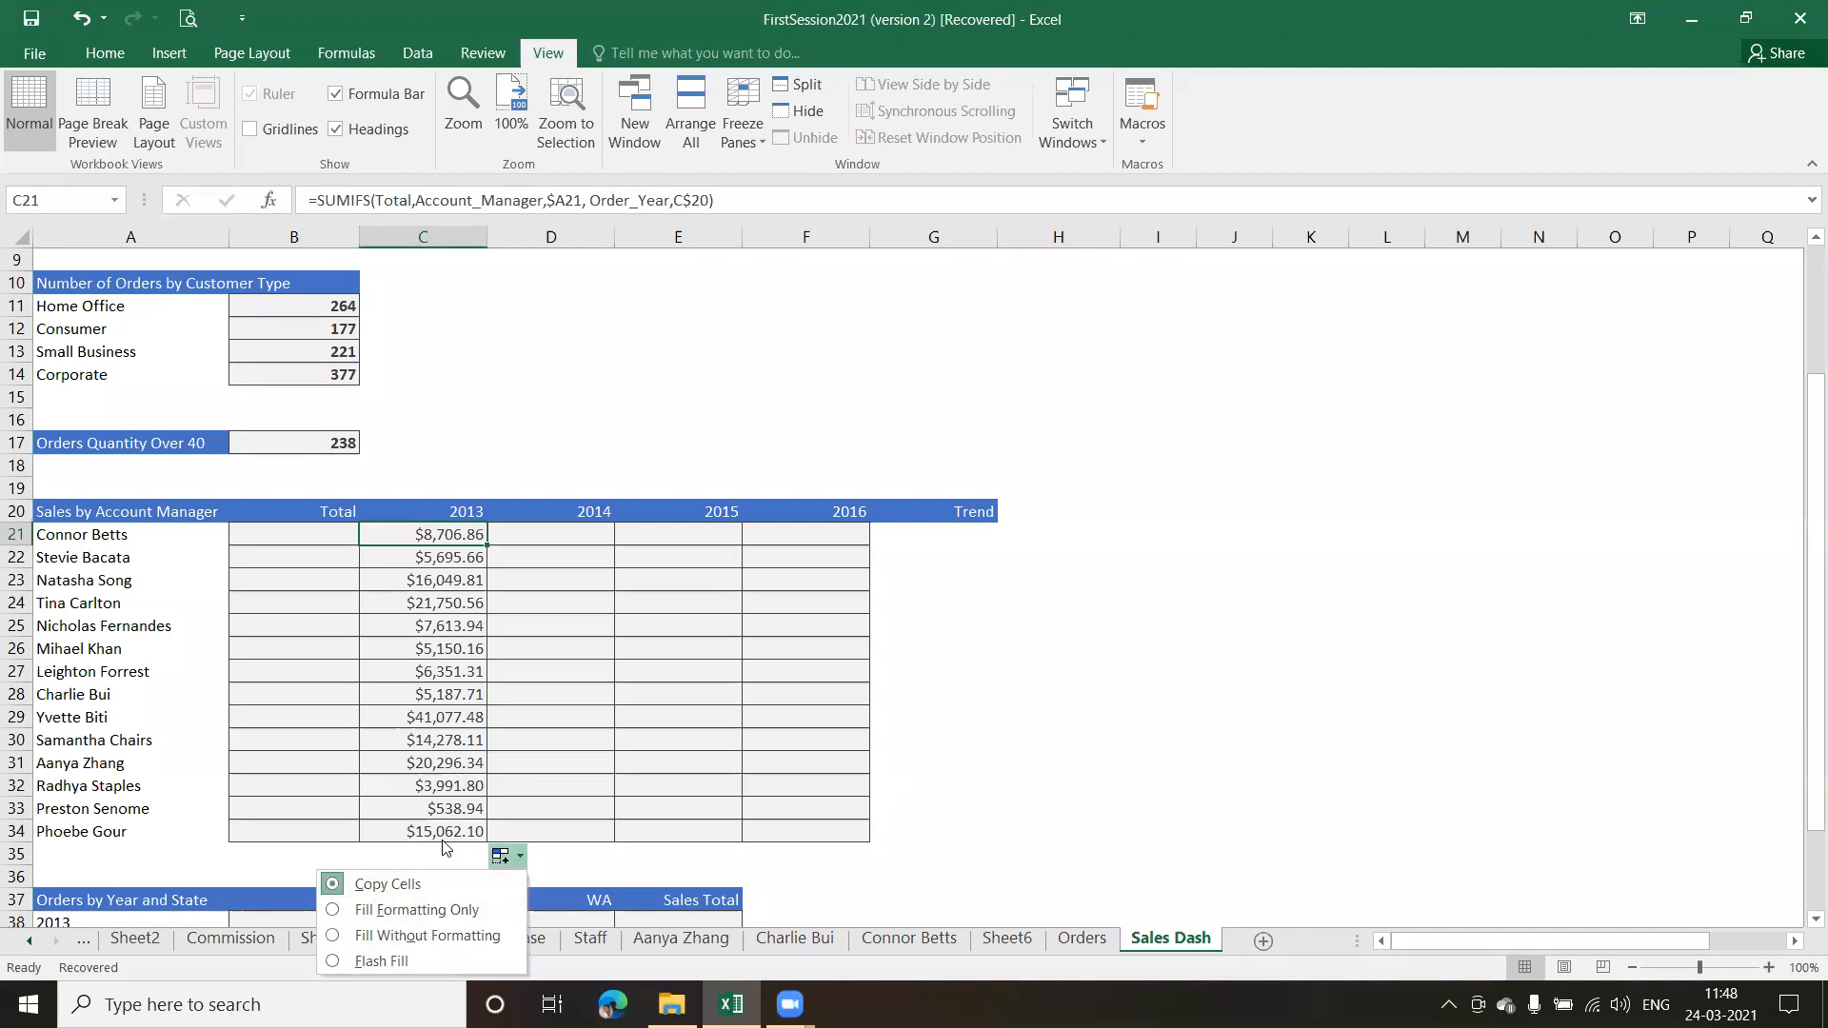
click(440, 785)
drag(435, 536, 831, 830)
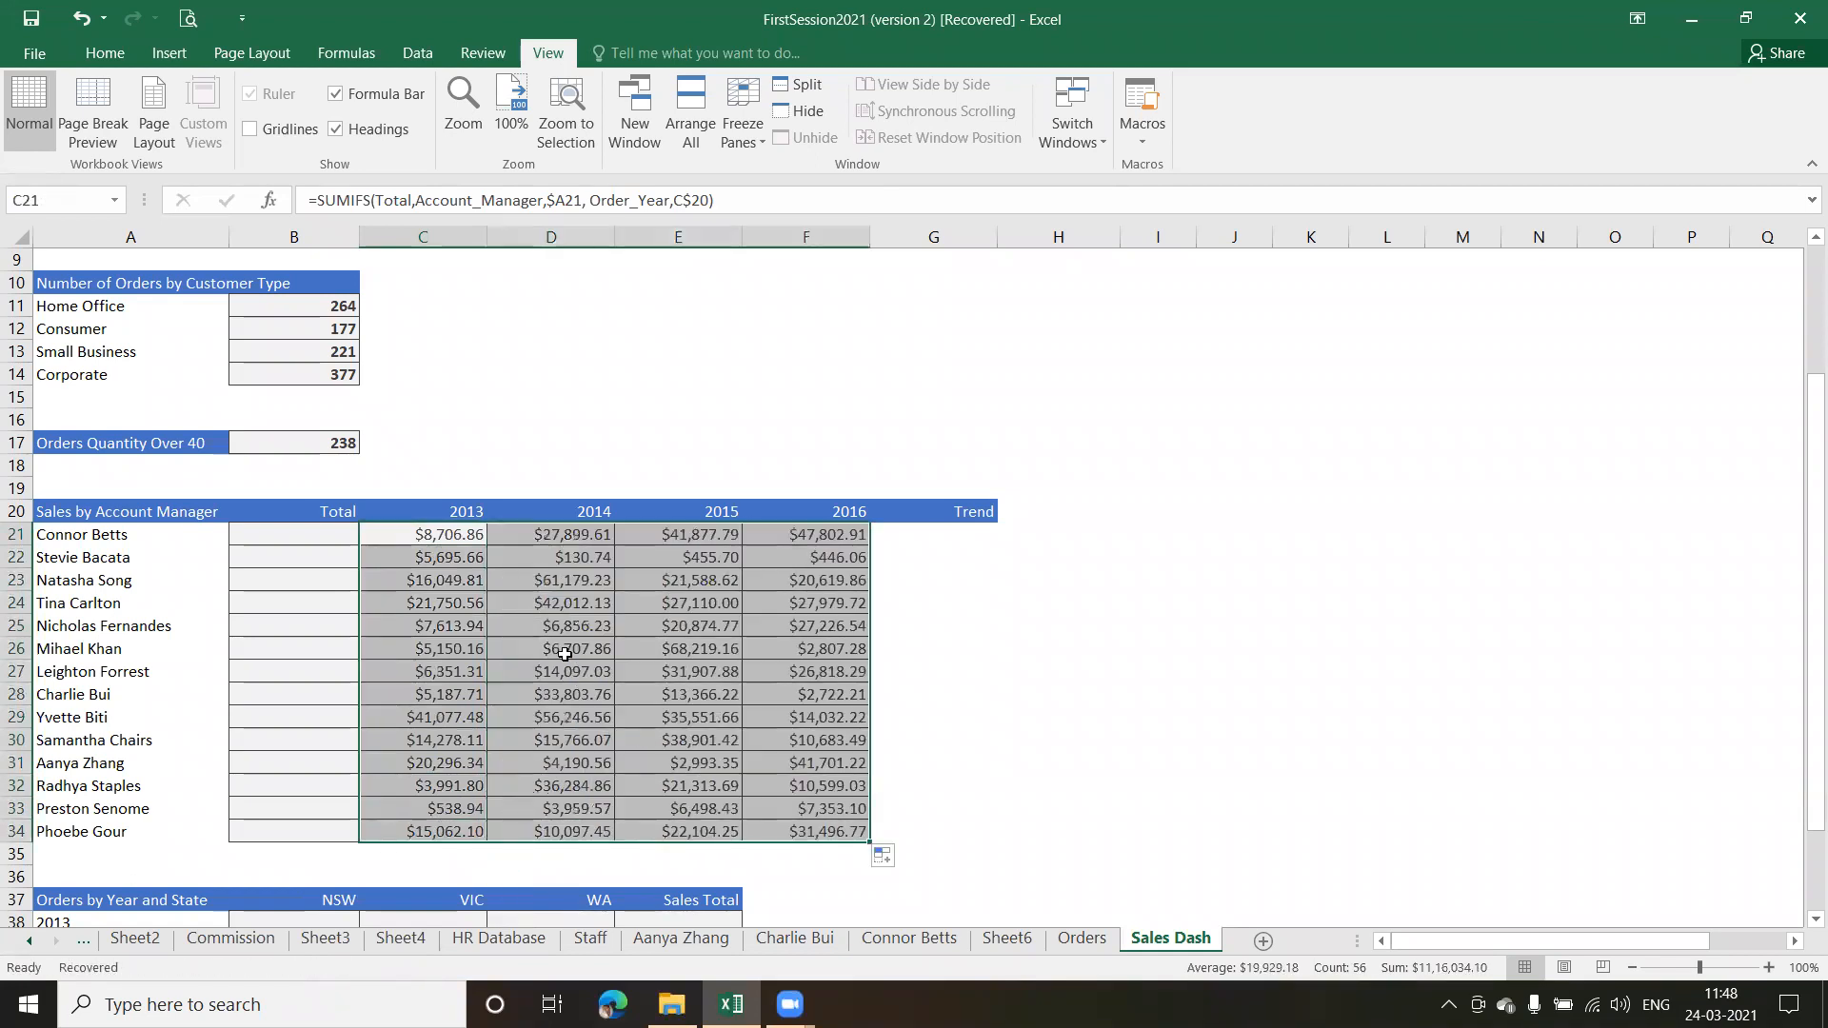
click(565, 652)
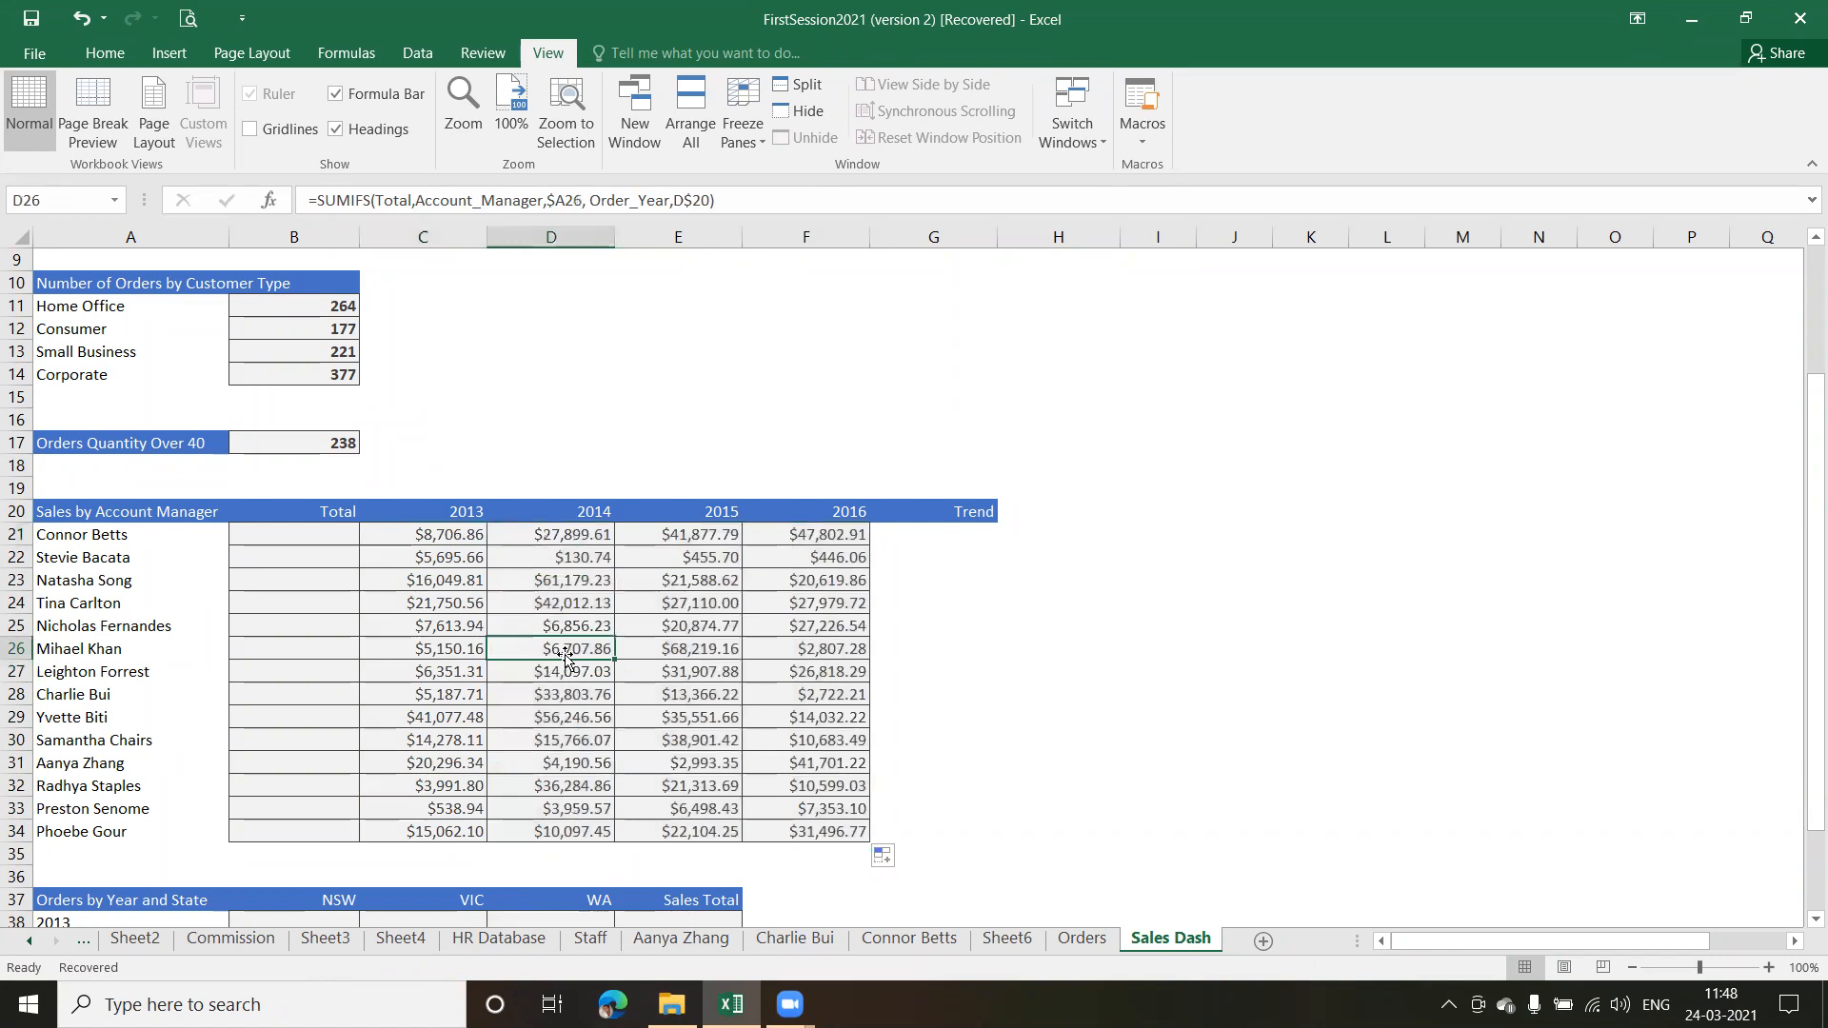
click(444, 535)
click(576, 535)
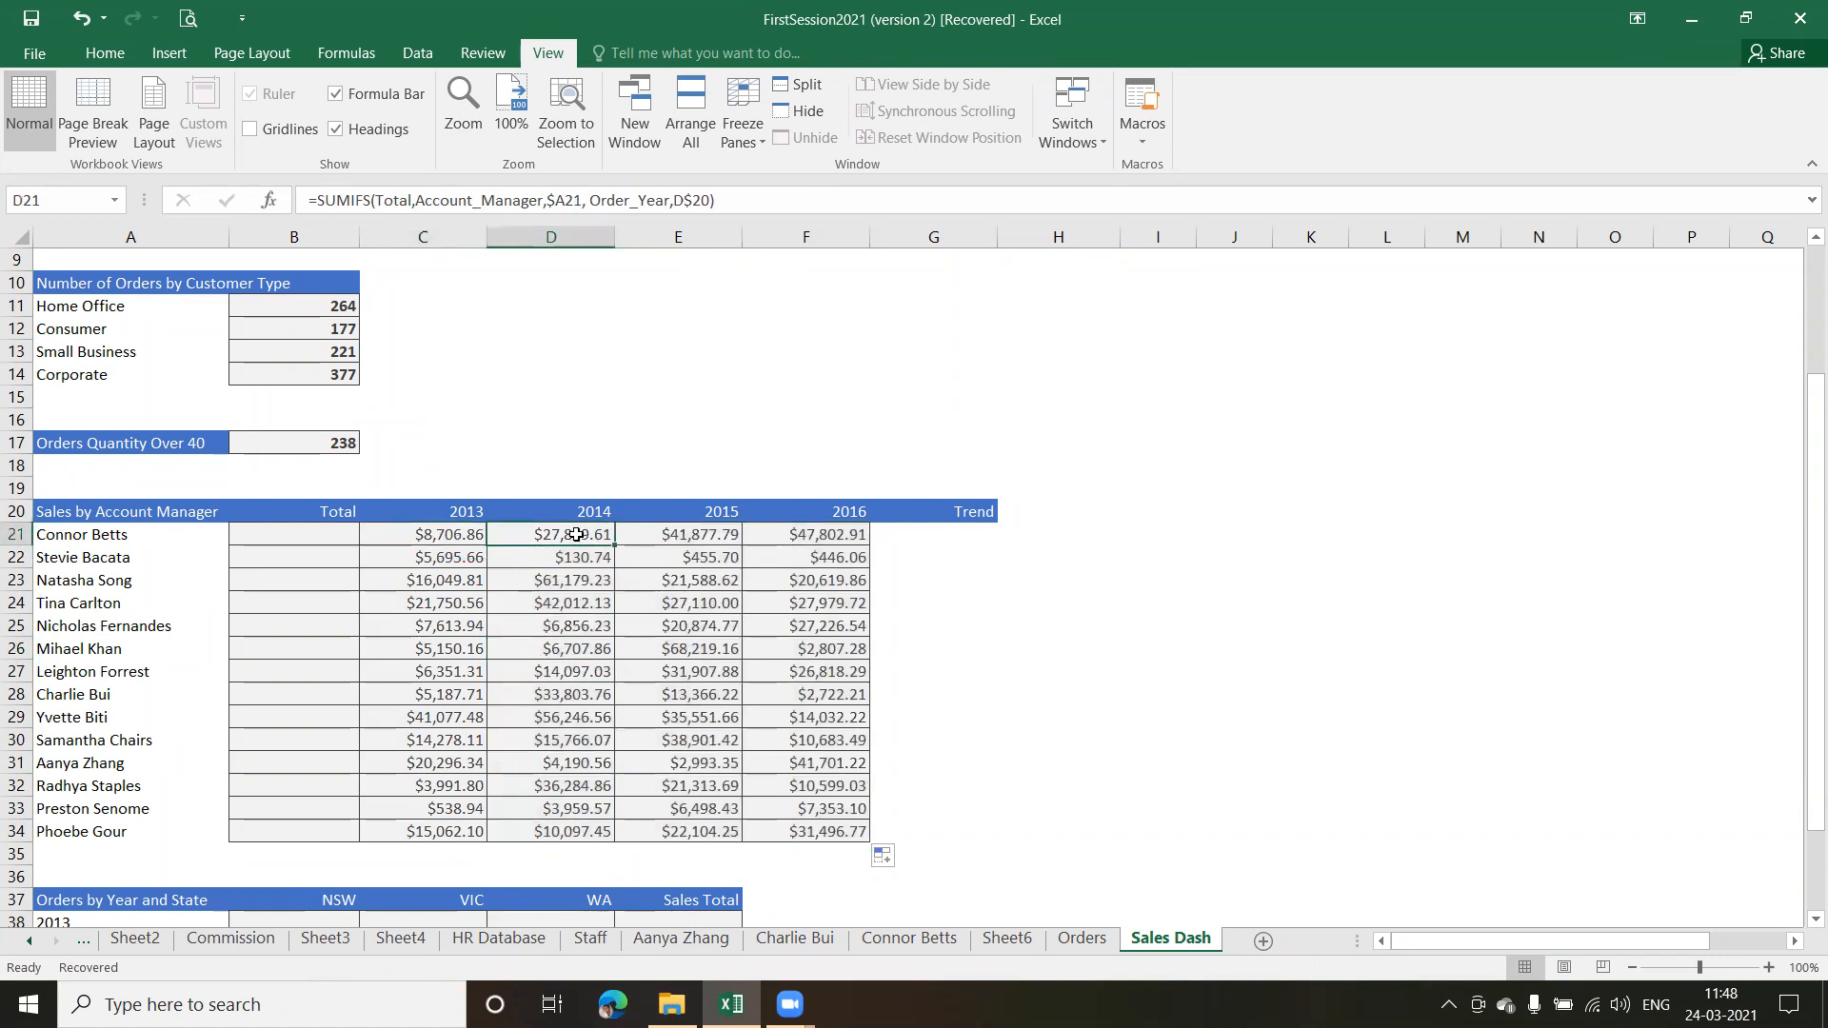
click(676, 535)
click(820, 540)
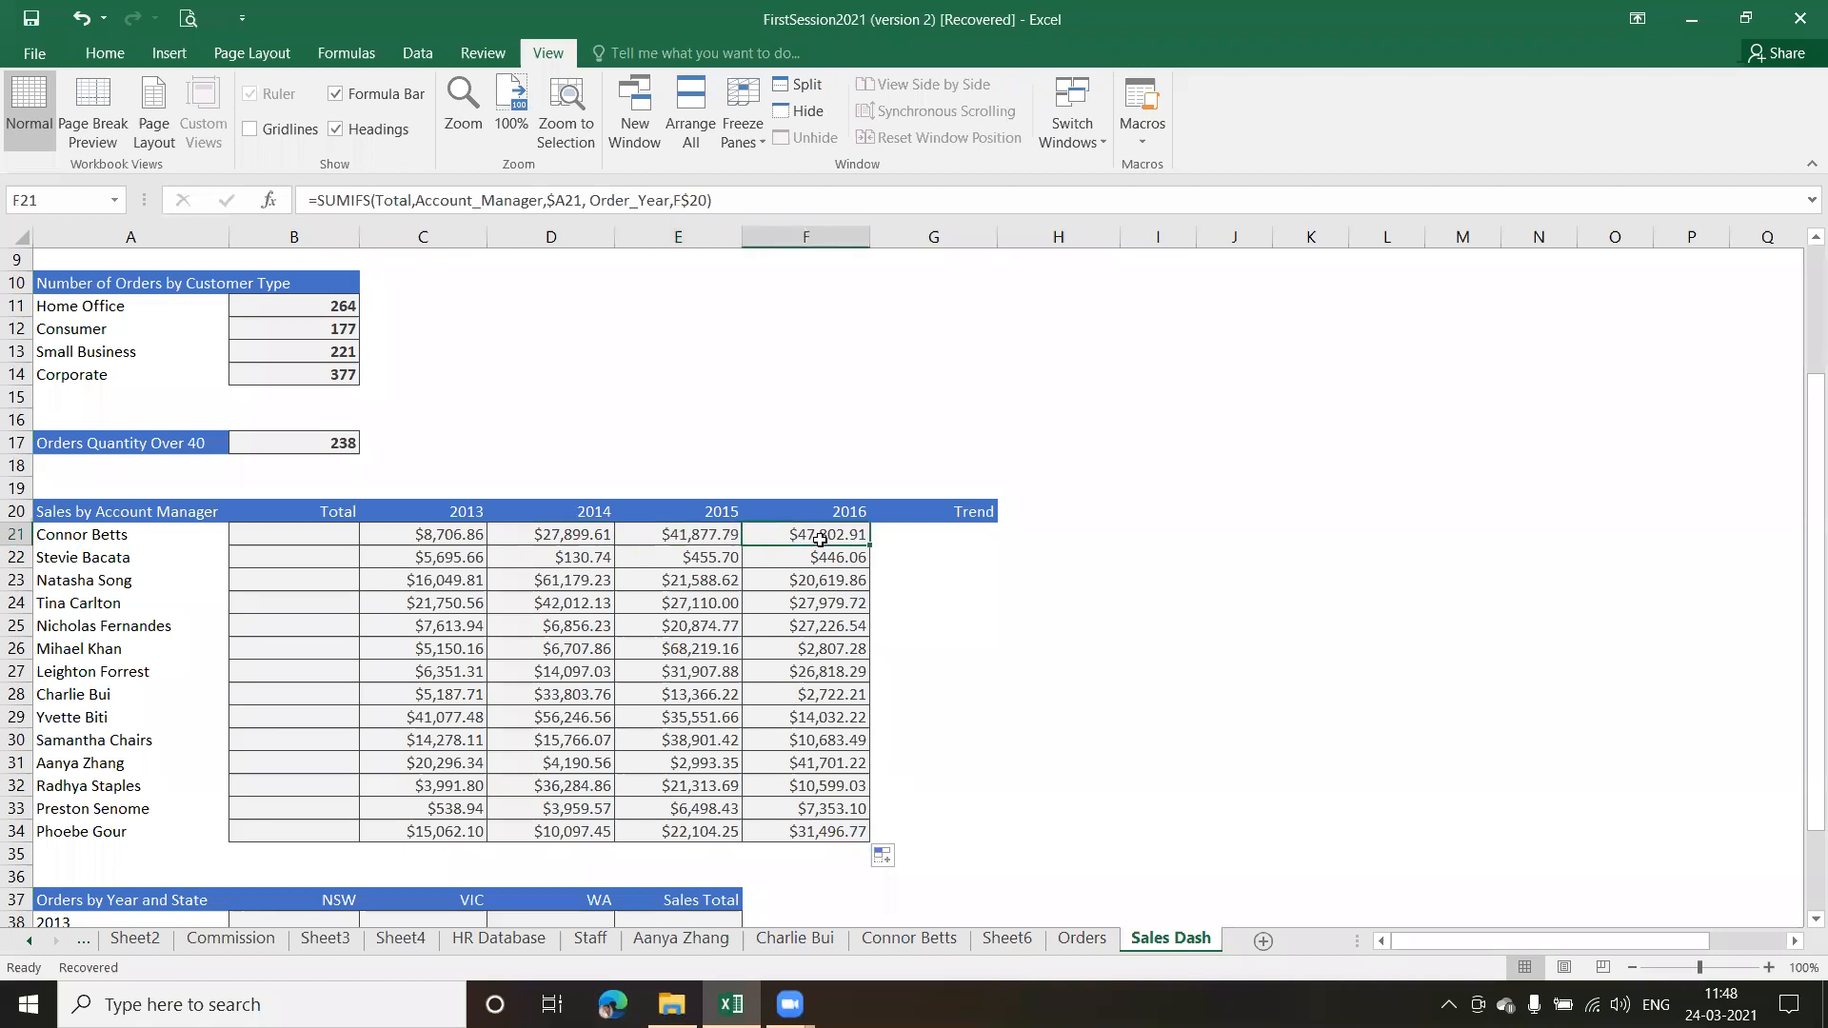
Start a SUMIF formula in B21, the first Total cell under Sales by Account Manager, with the named range Total as its first argument
click(306, 535)
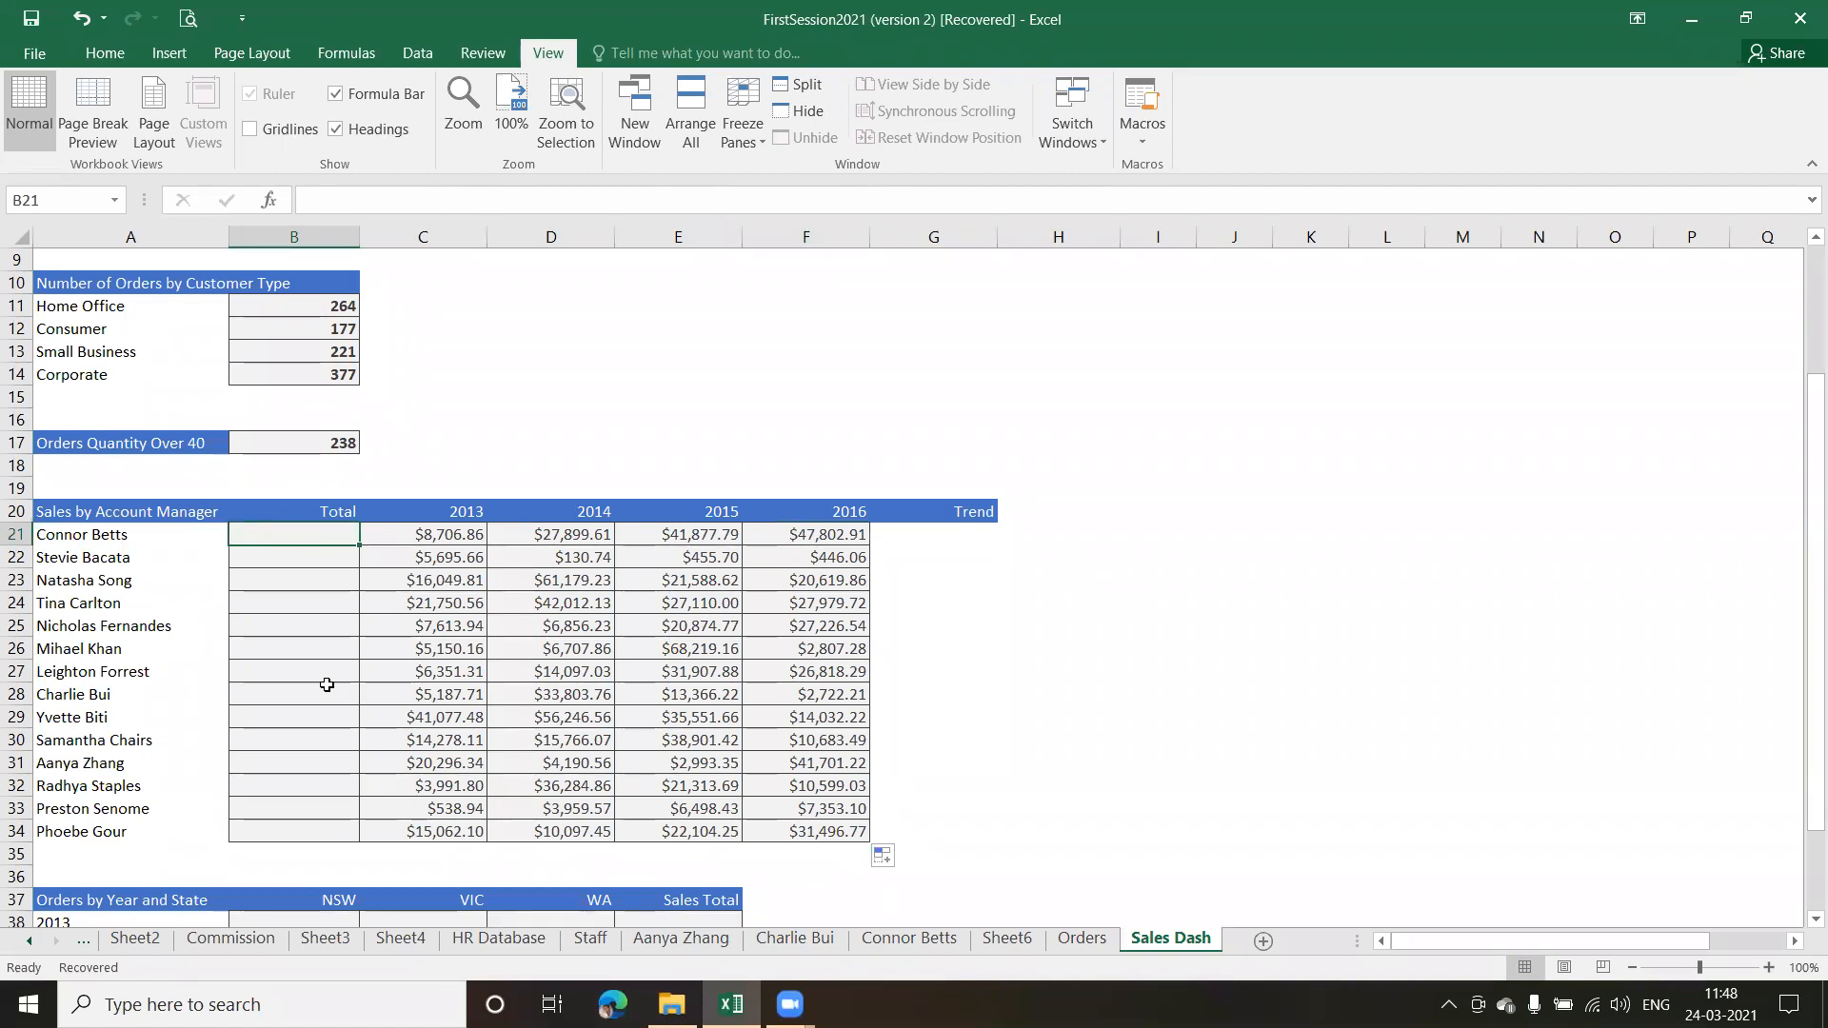
text(=)
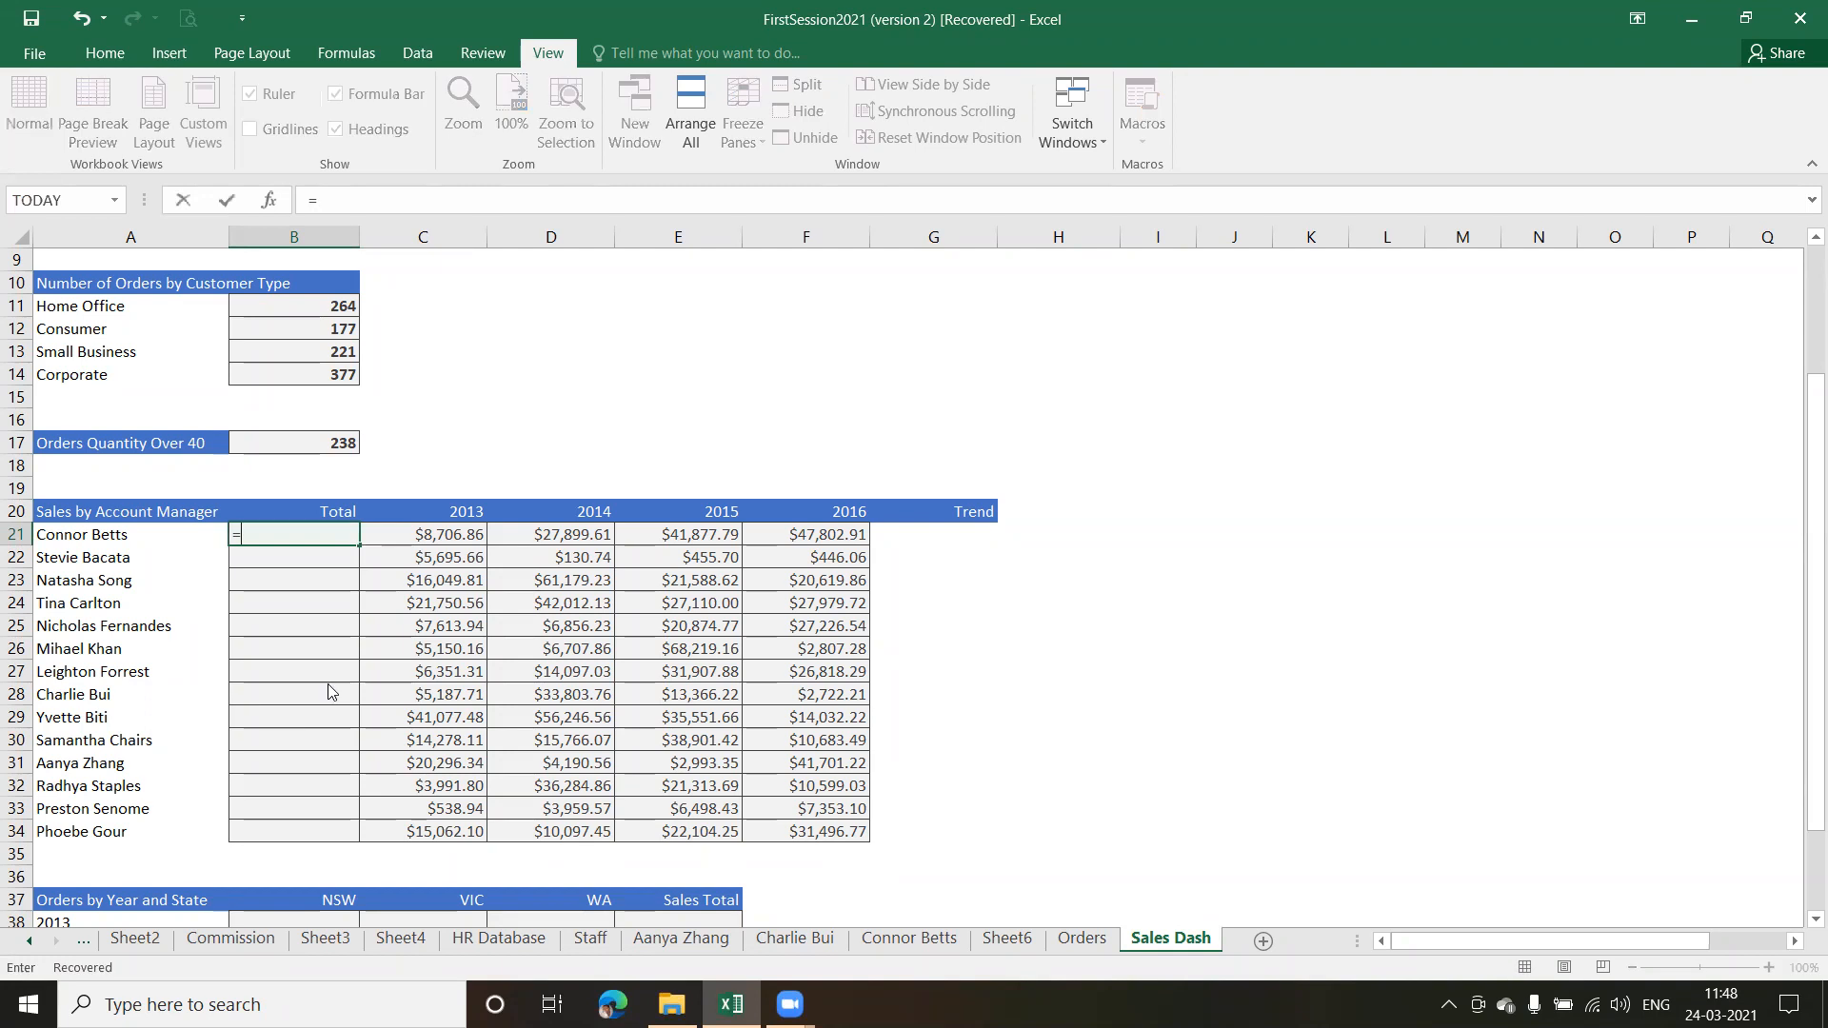
text(sumif)
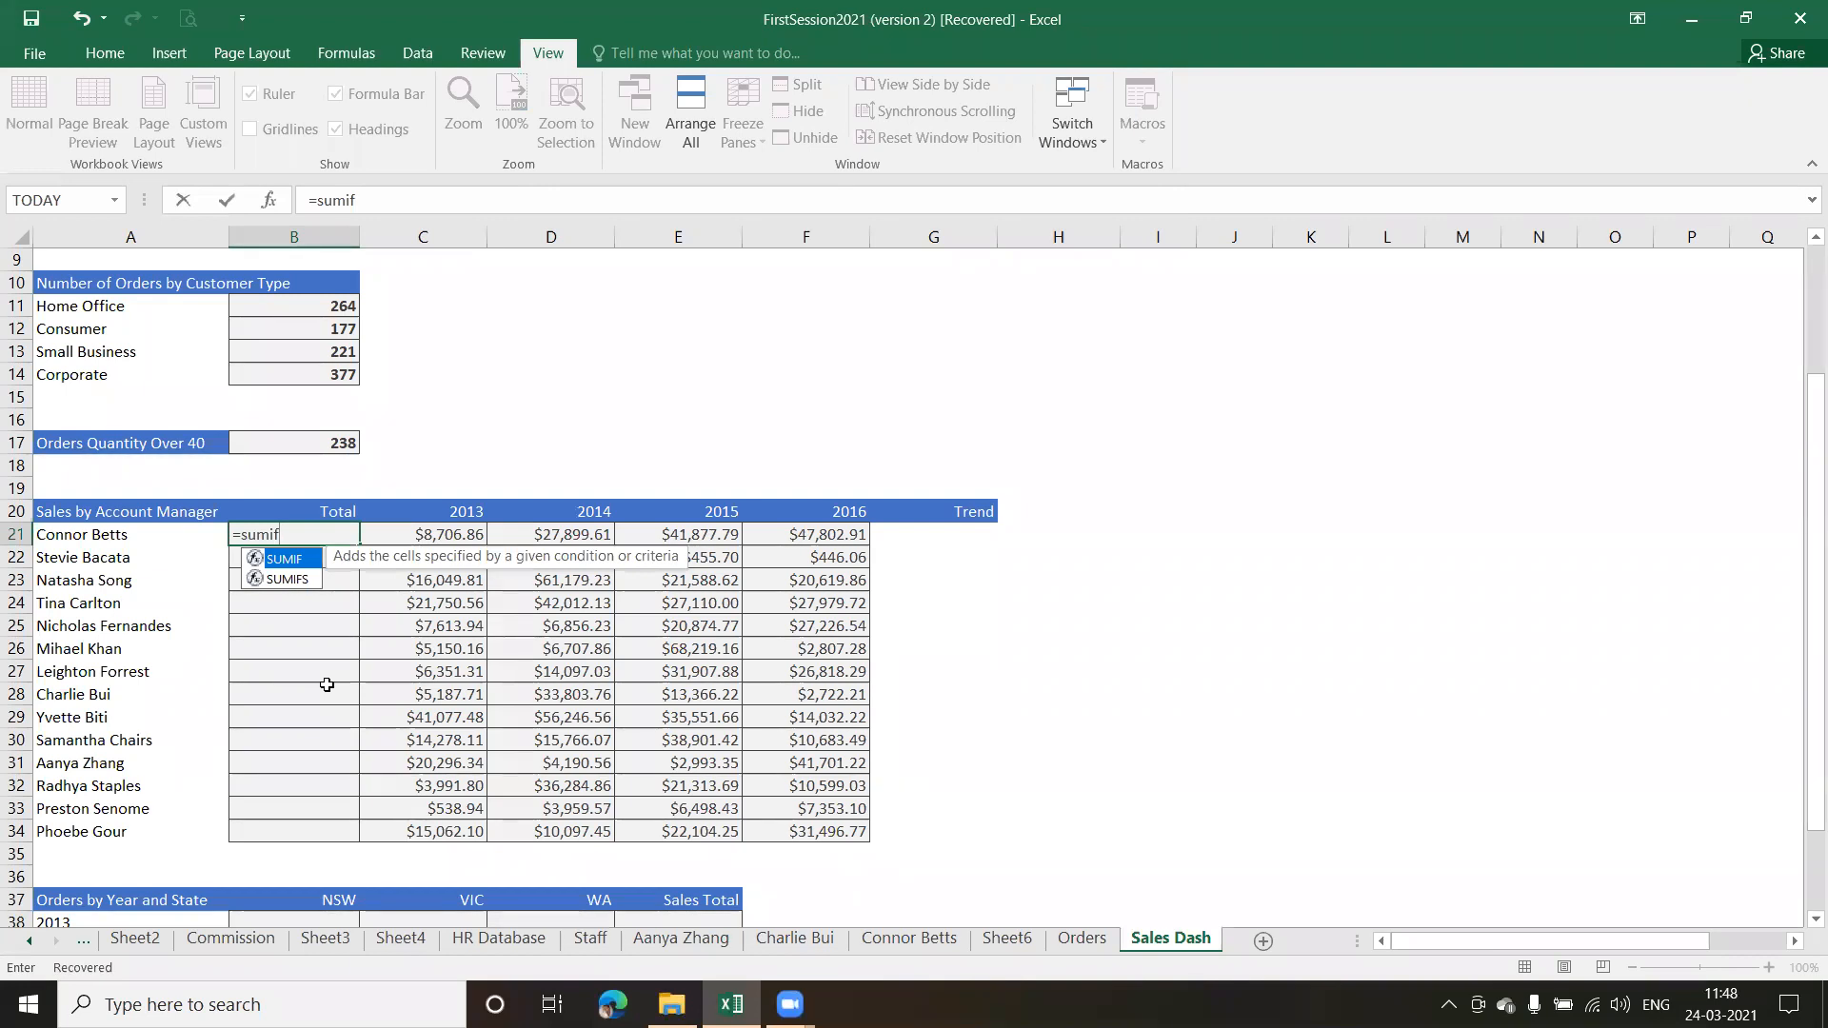
key(Tab)
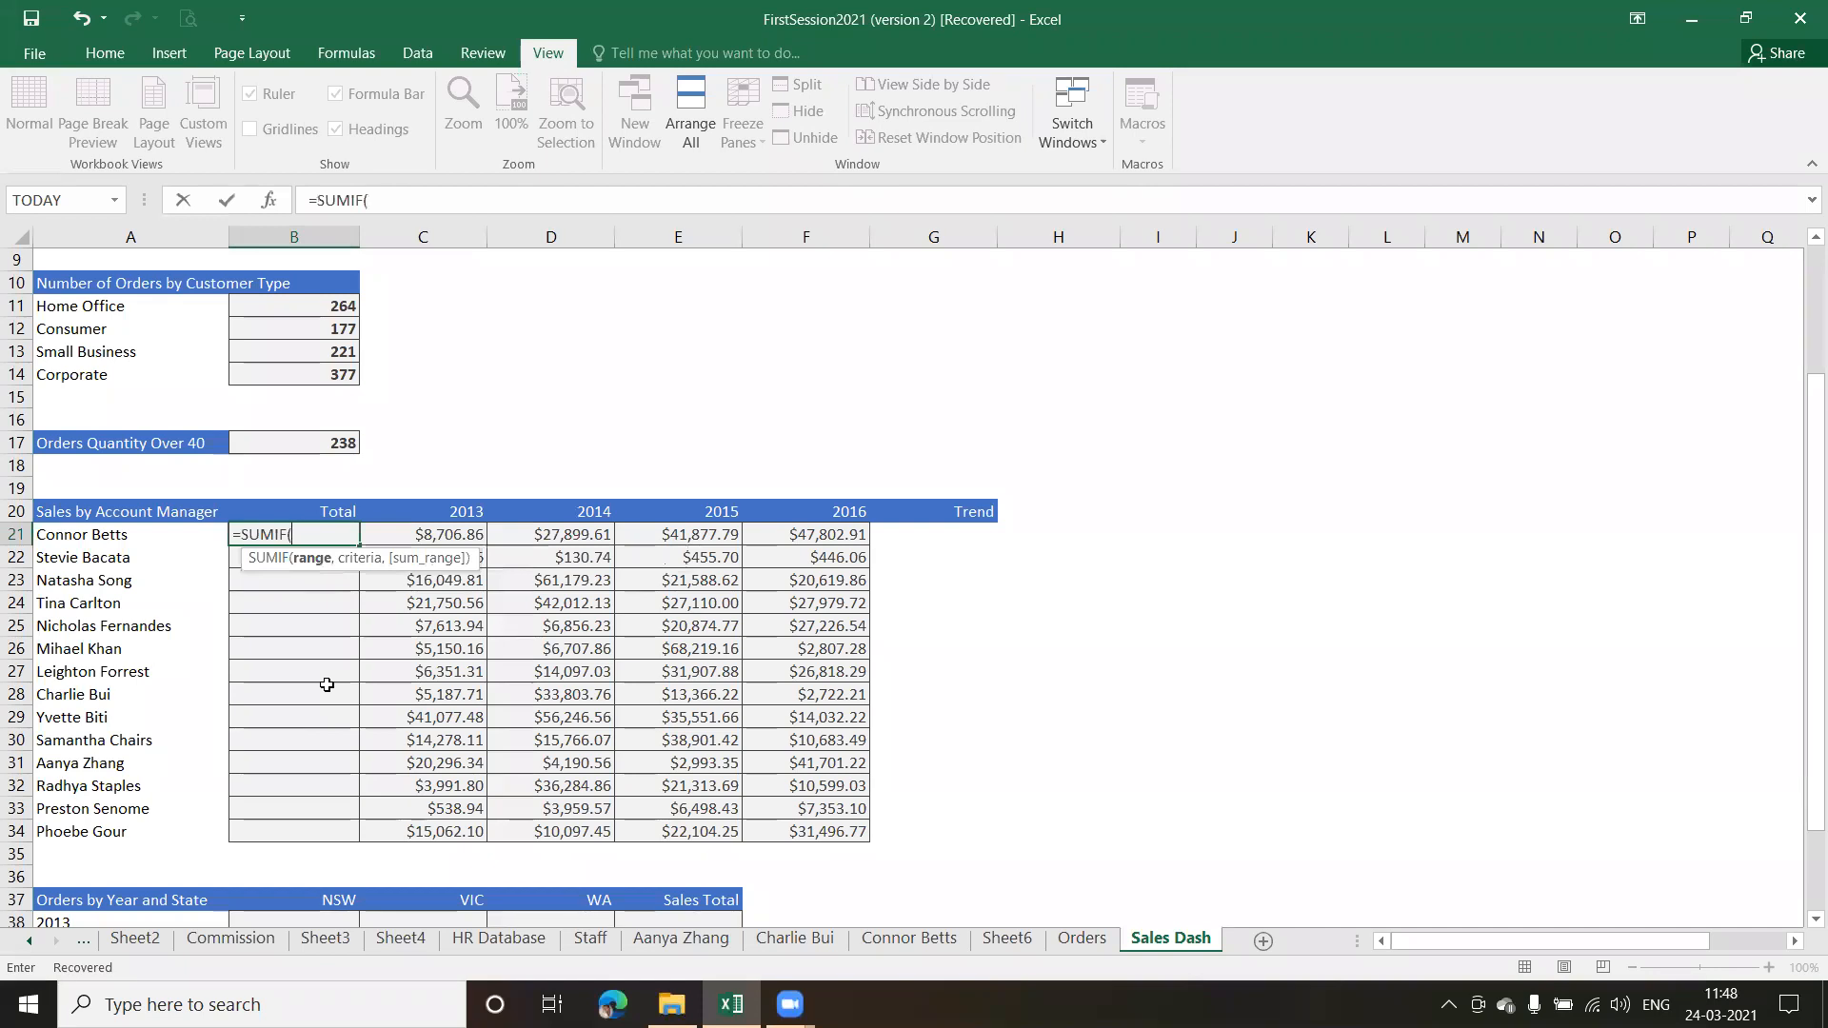
text(t)
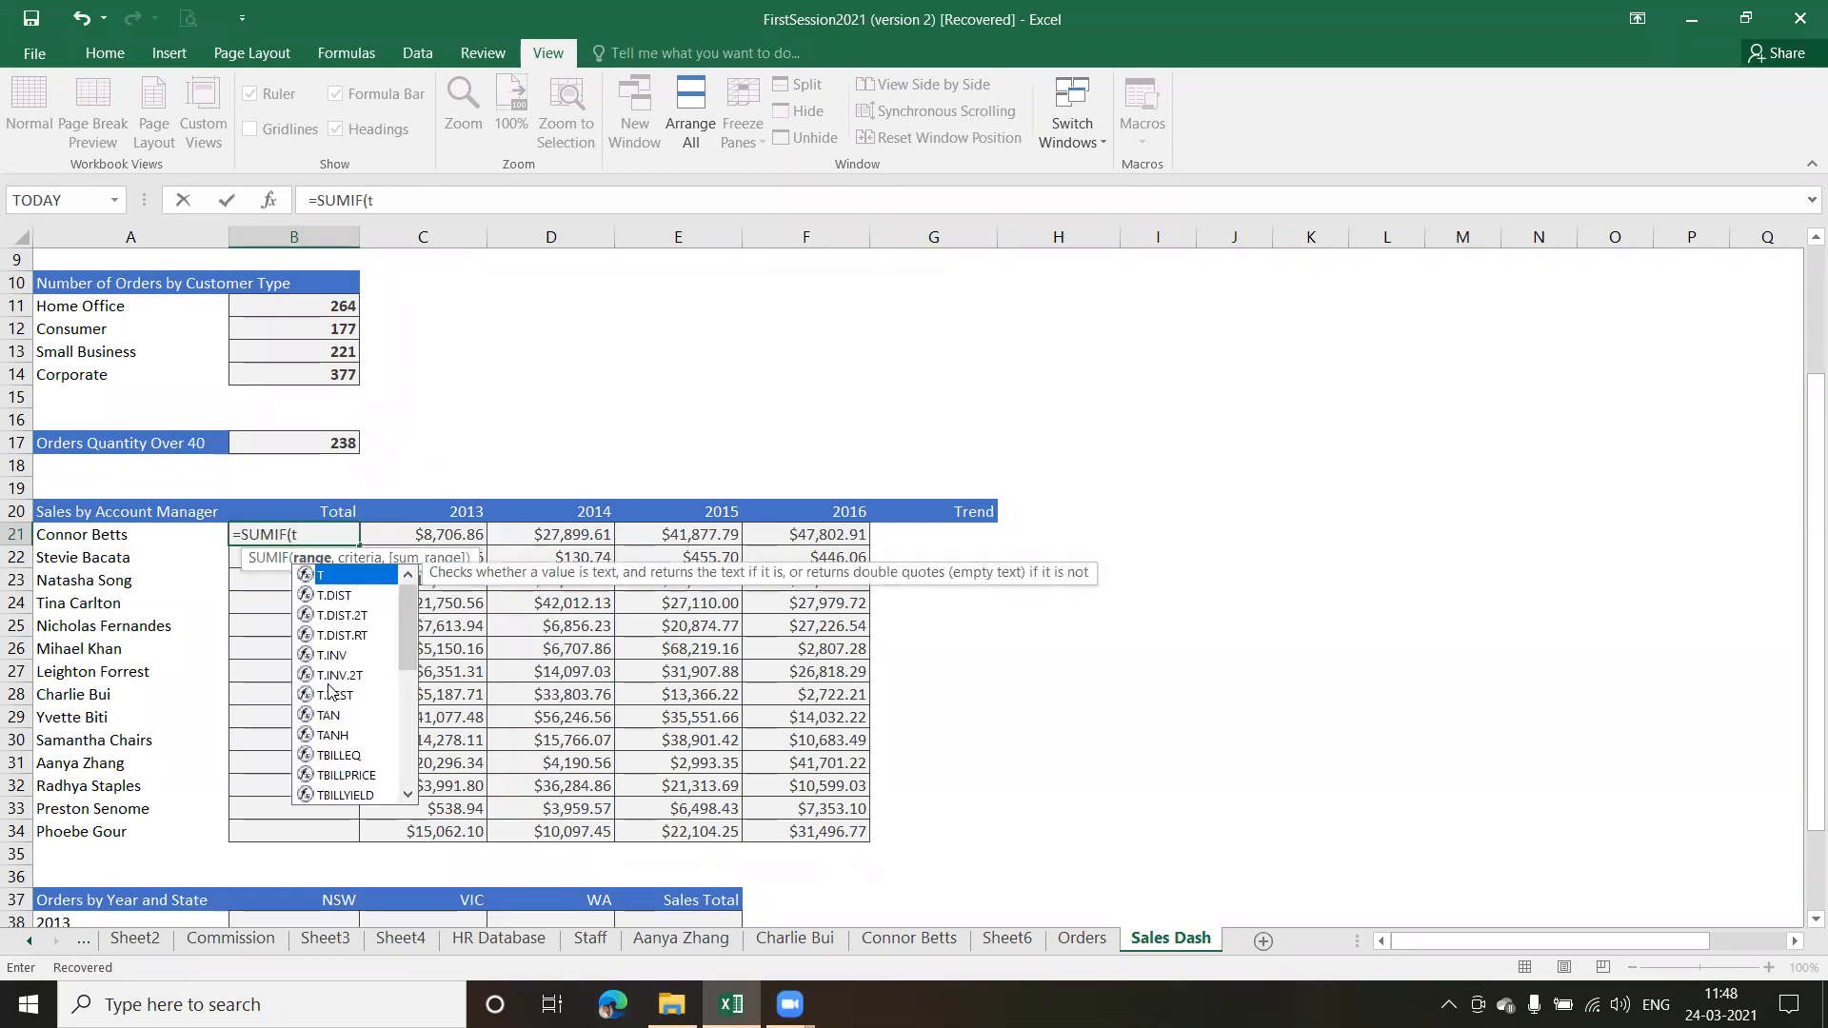
text(ot)
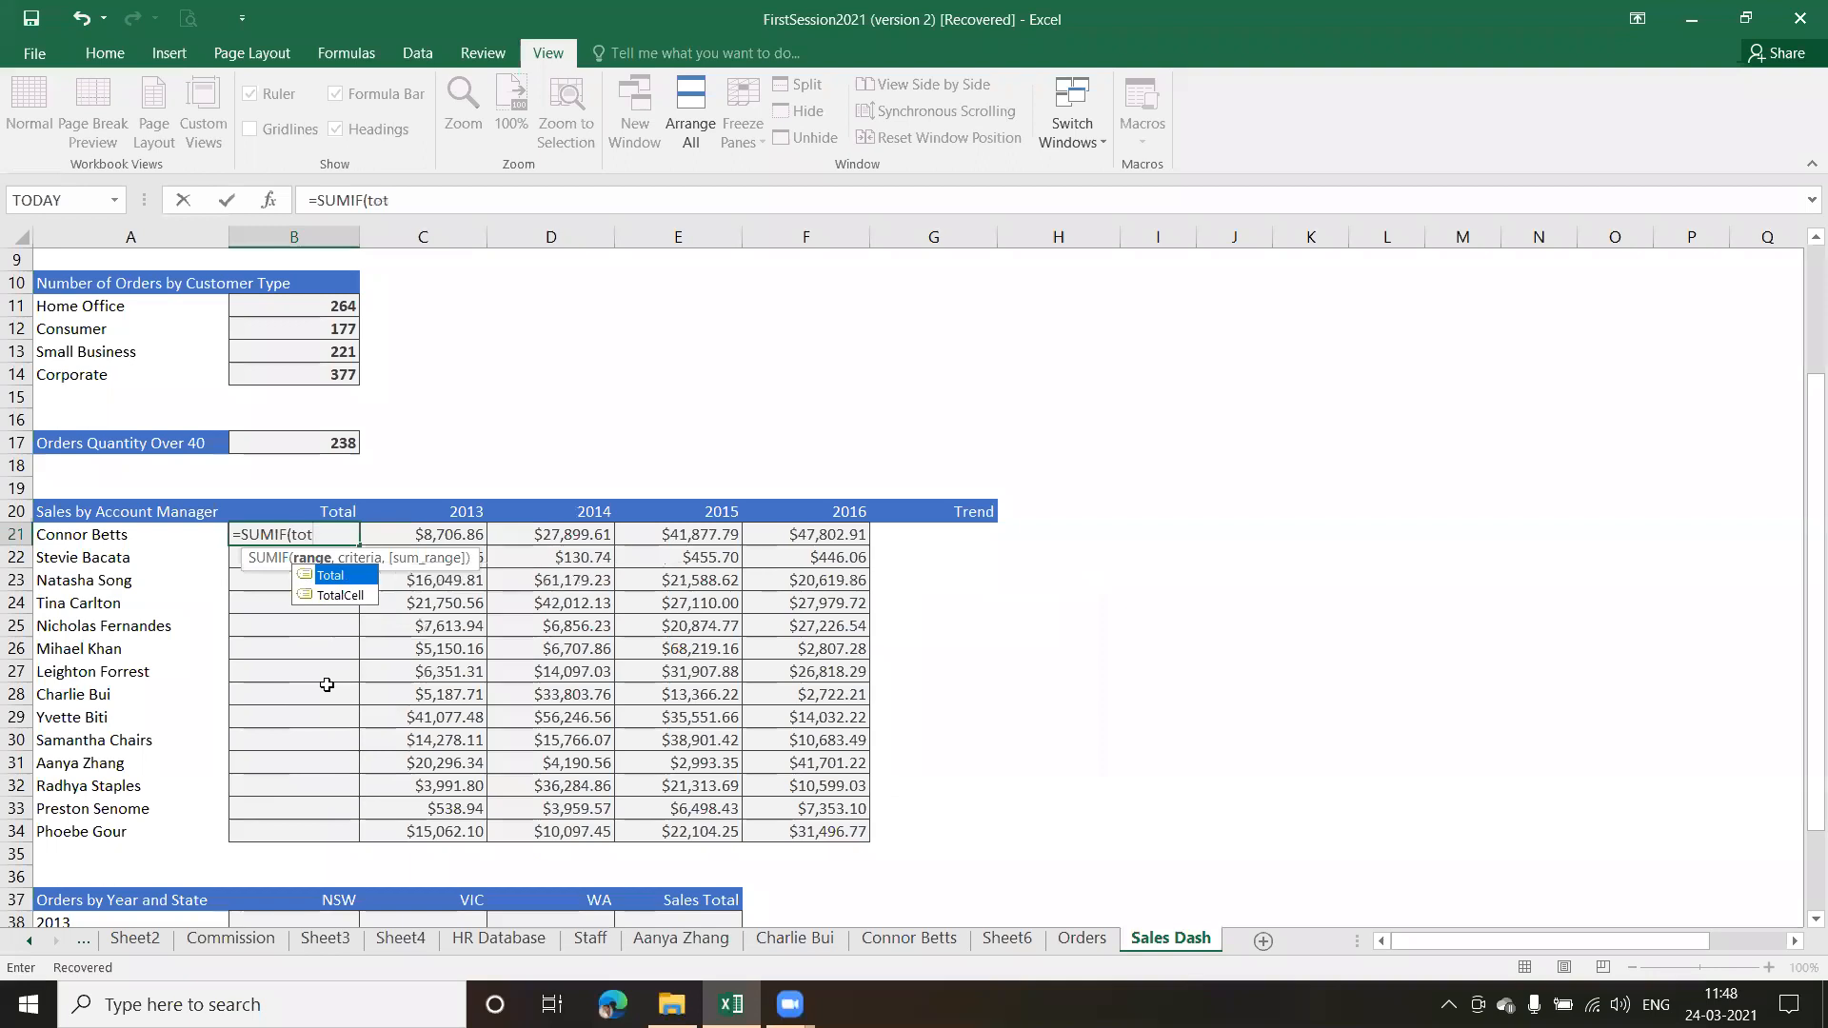
key(Tab)
text(,)
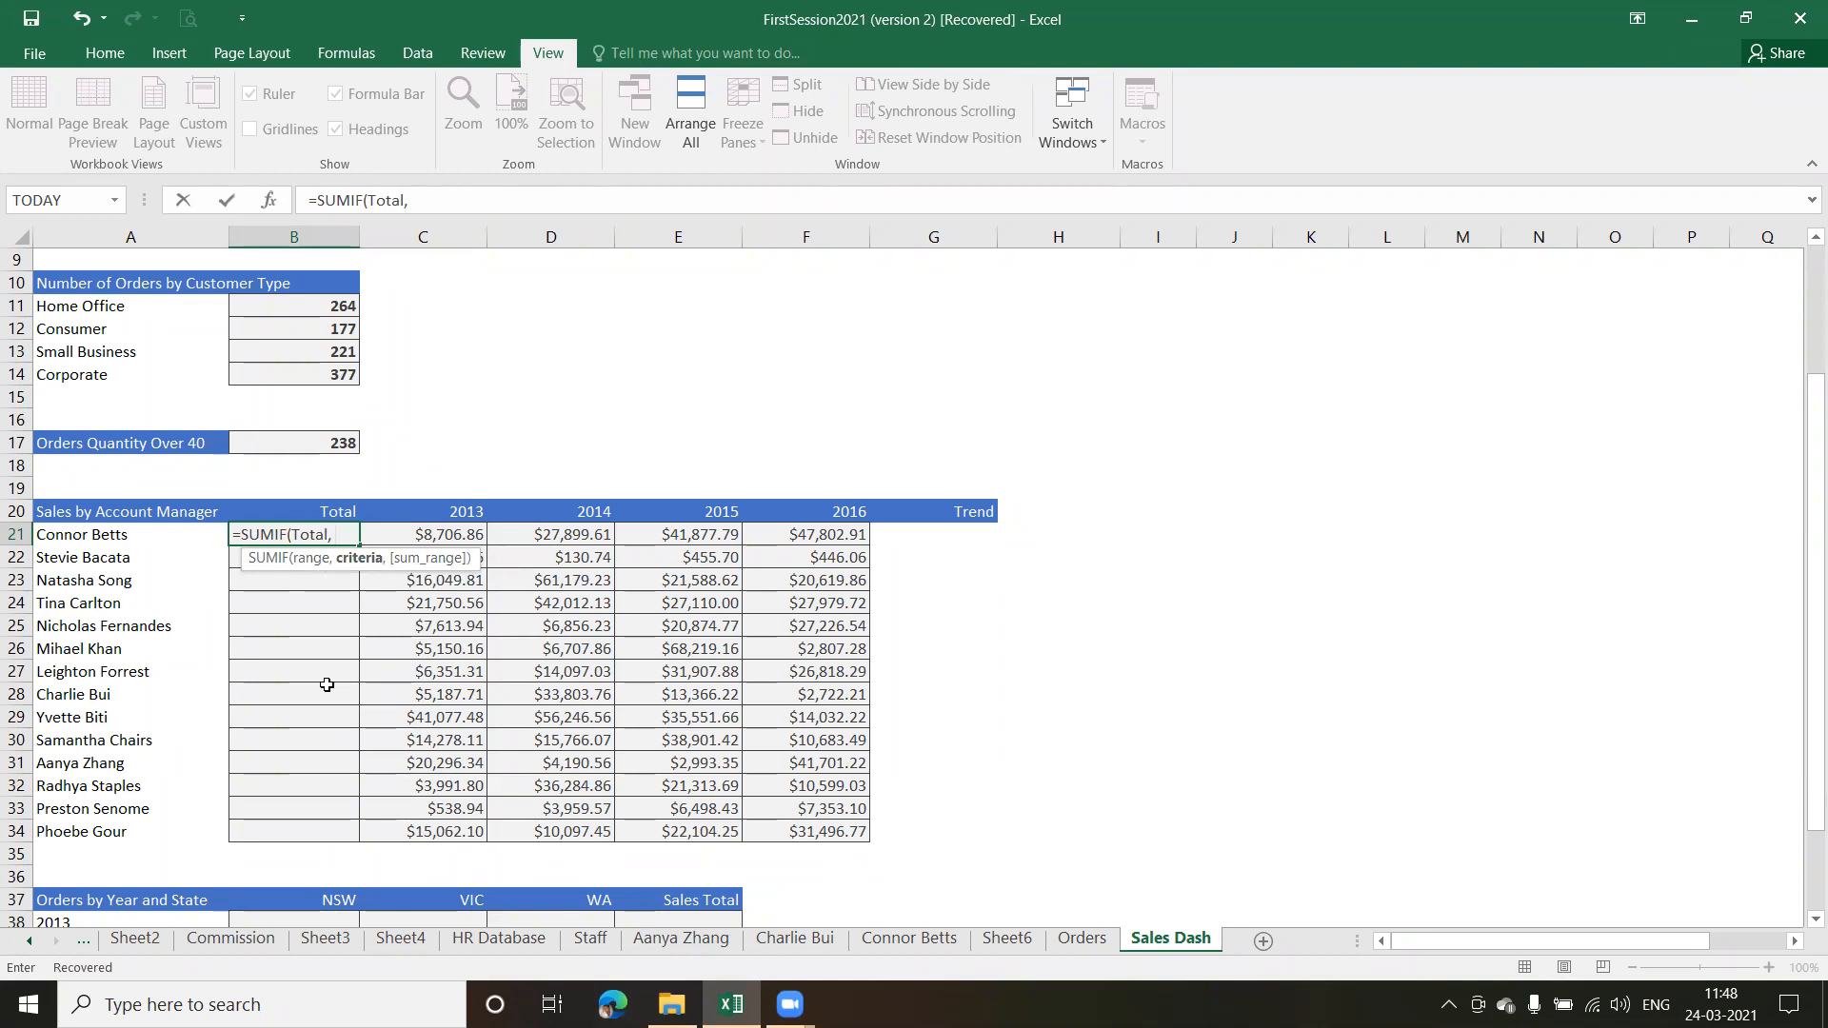
text( acc)
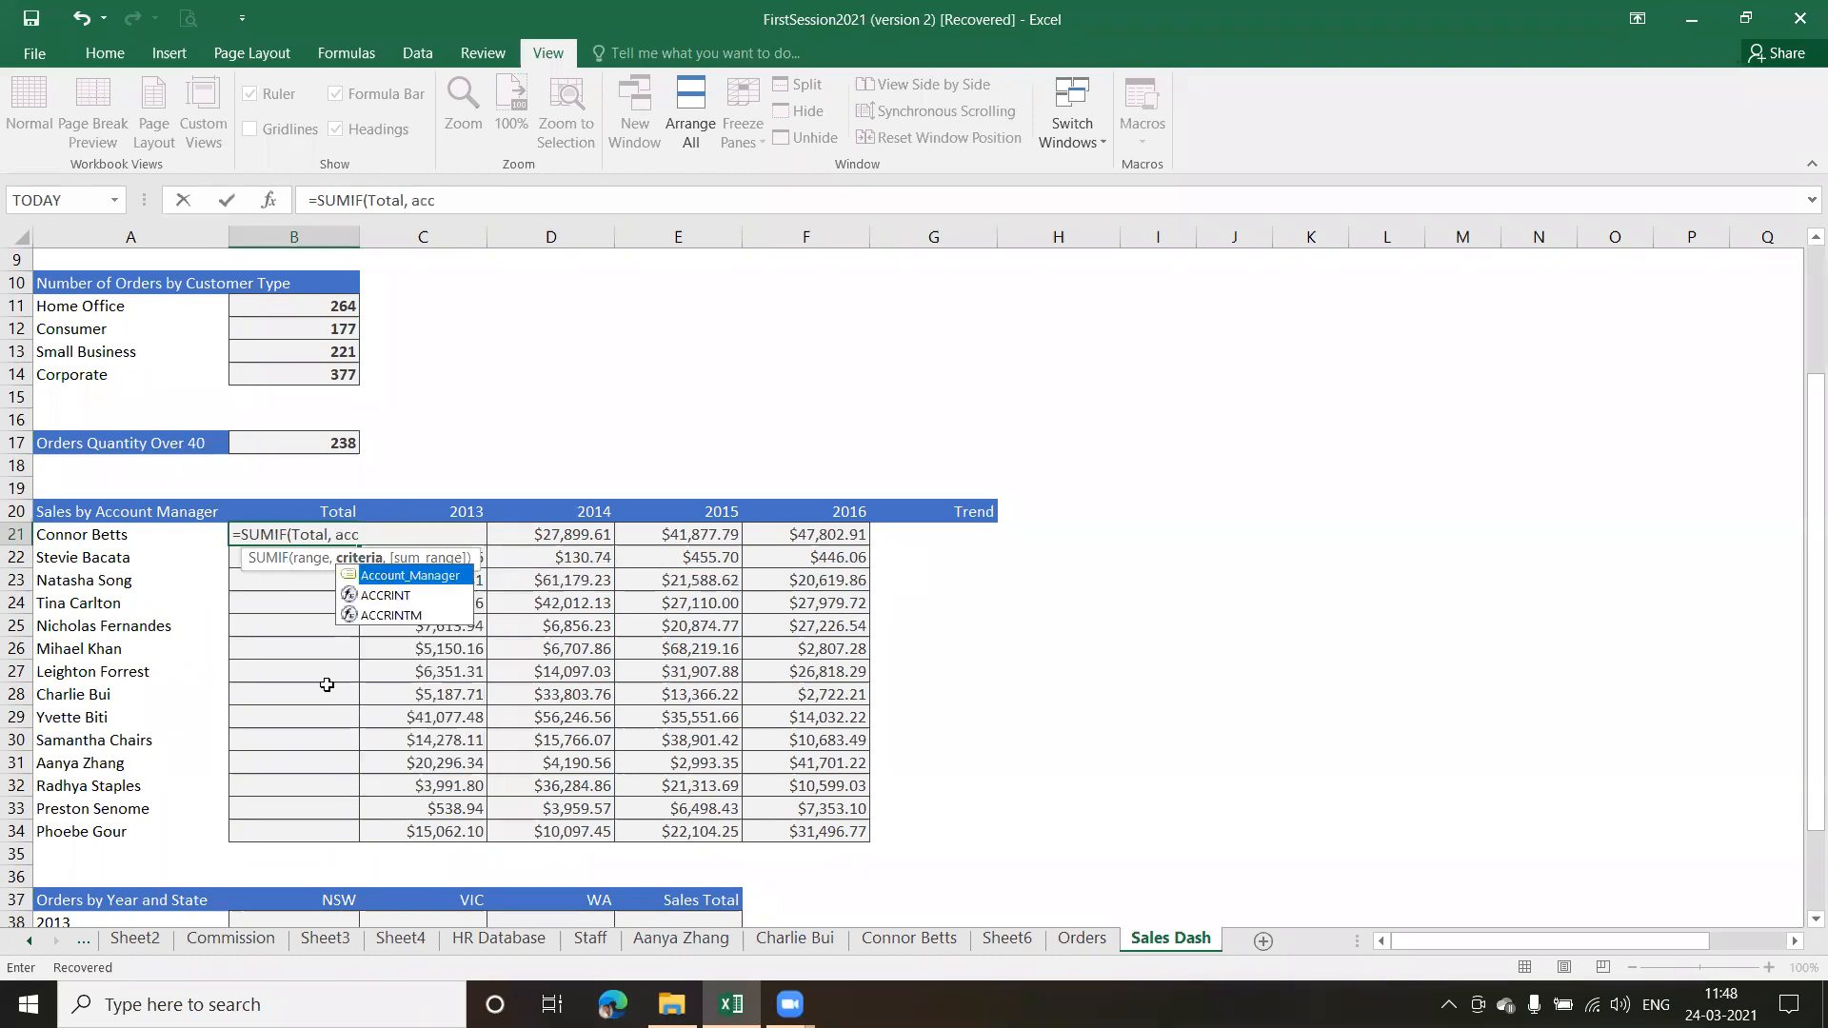
Add Account_Manager and A21 as the remaining arguments of the SUMIF formula, enter it in B21 and review it
key(Tab)
text(,)
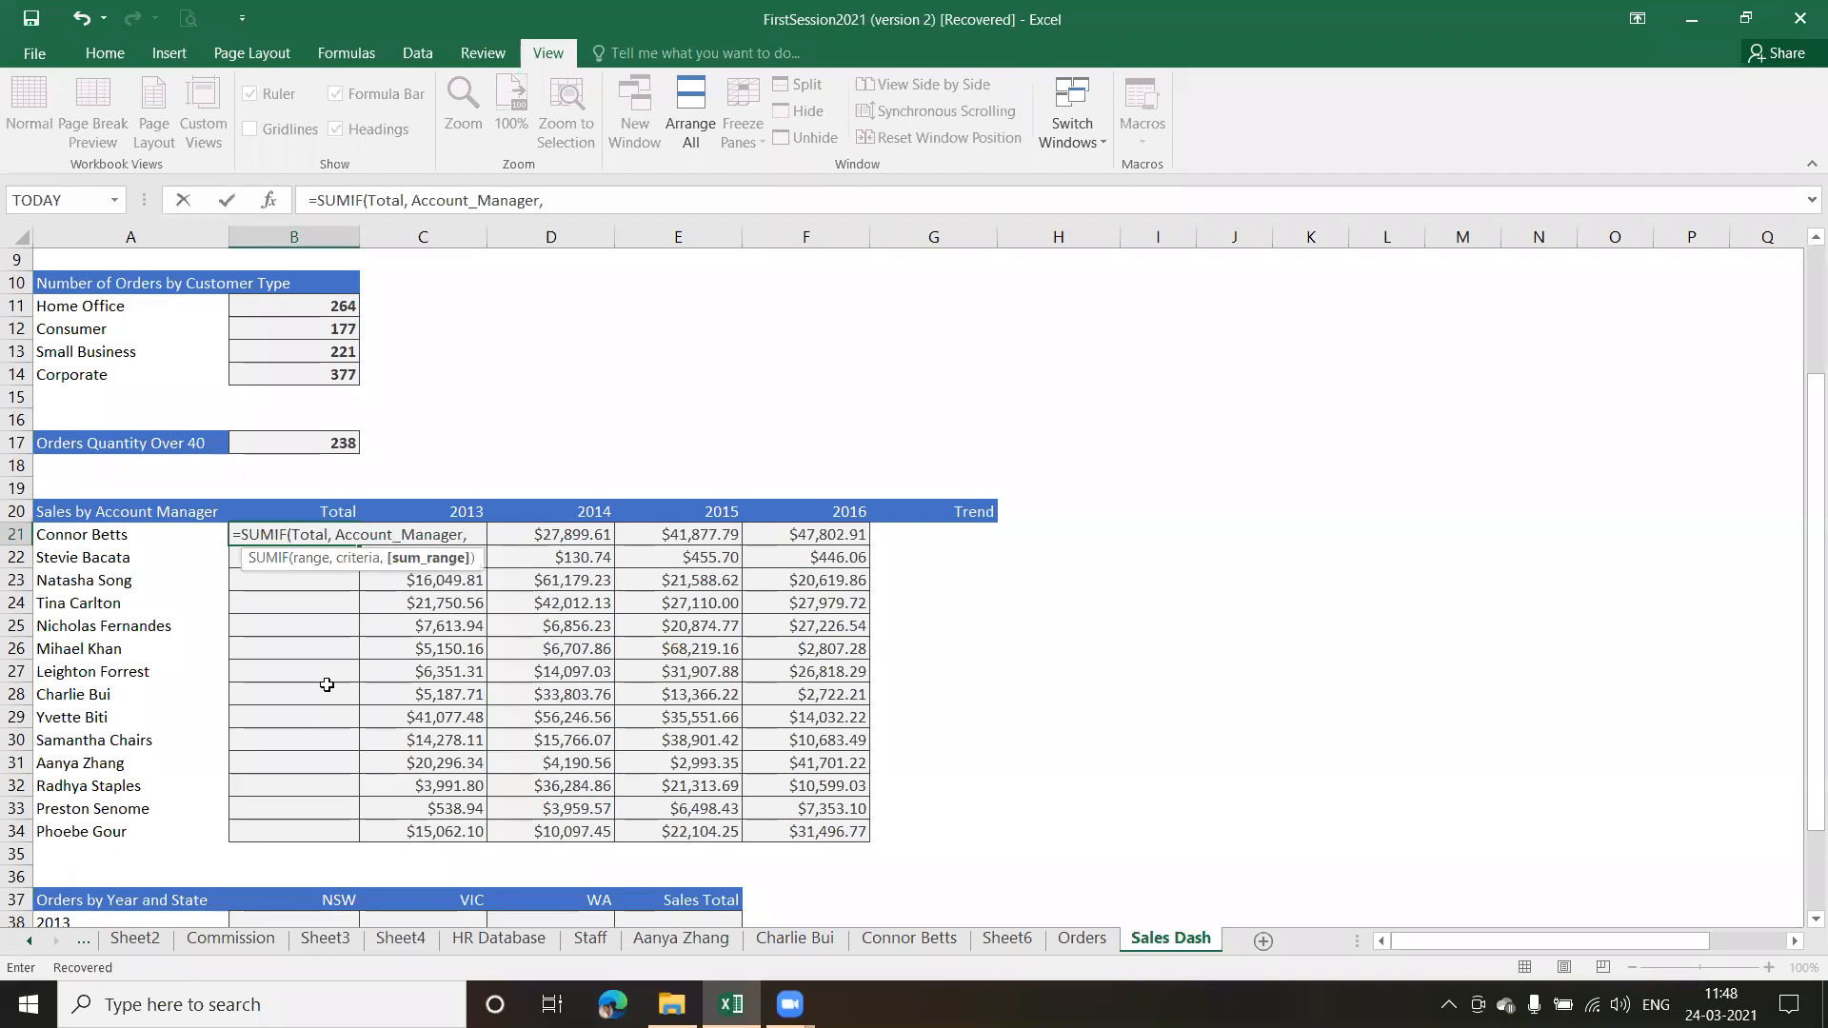
text(A21)
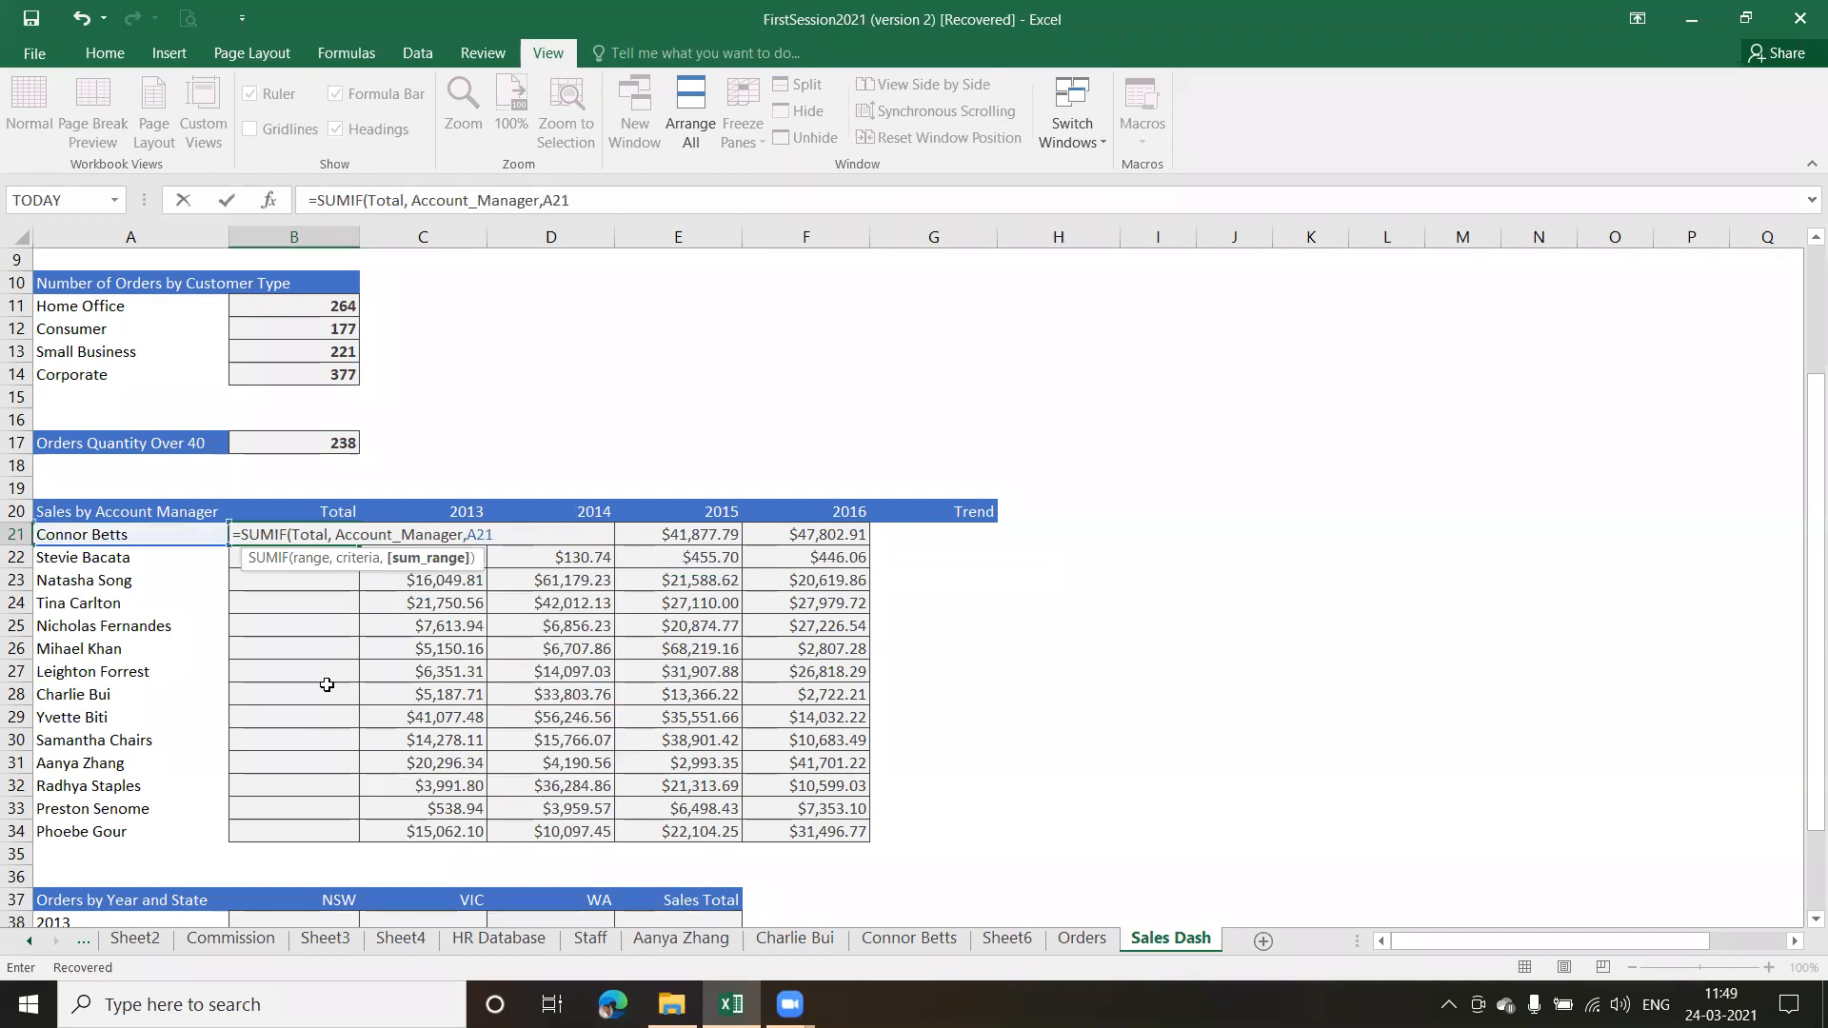
key(Return)
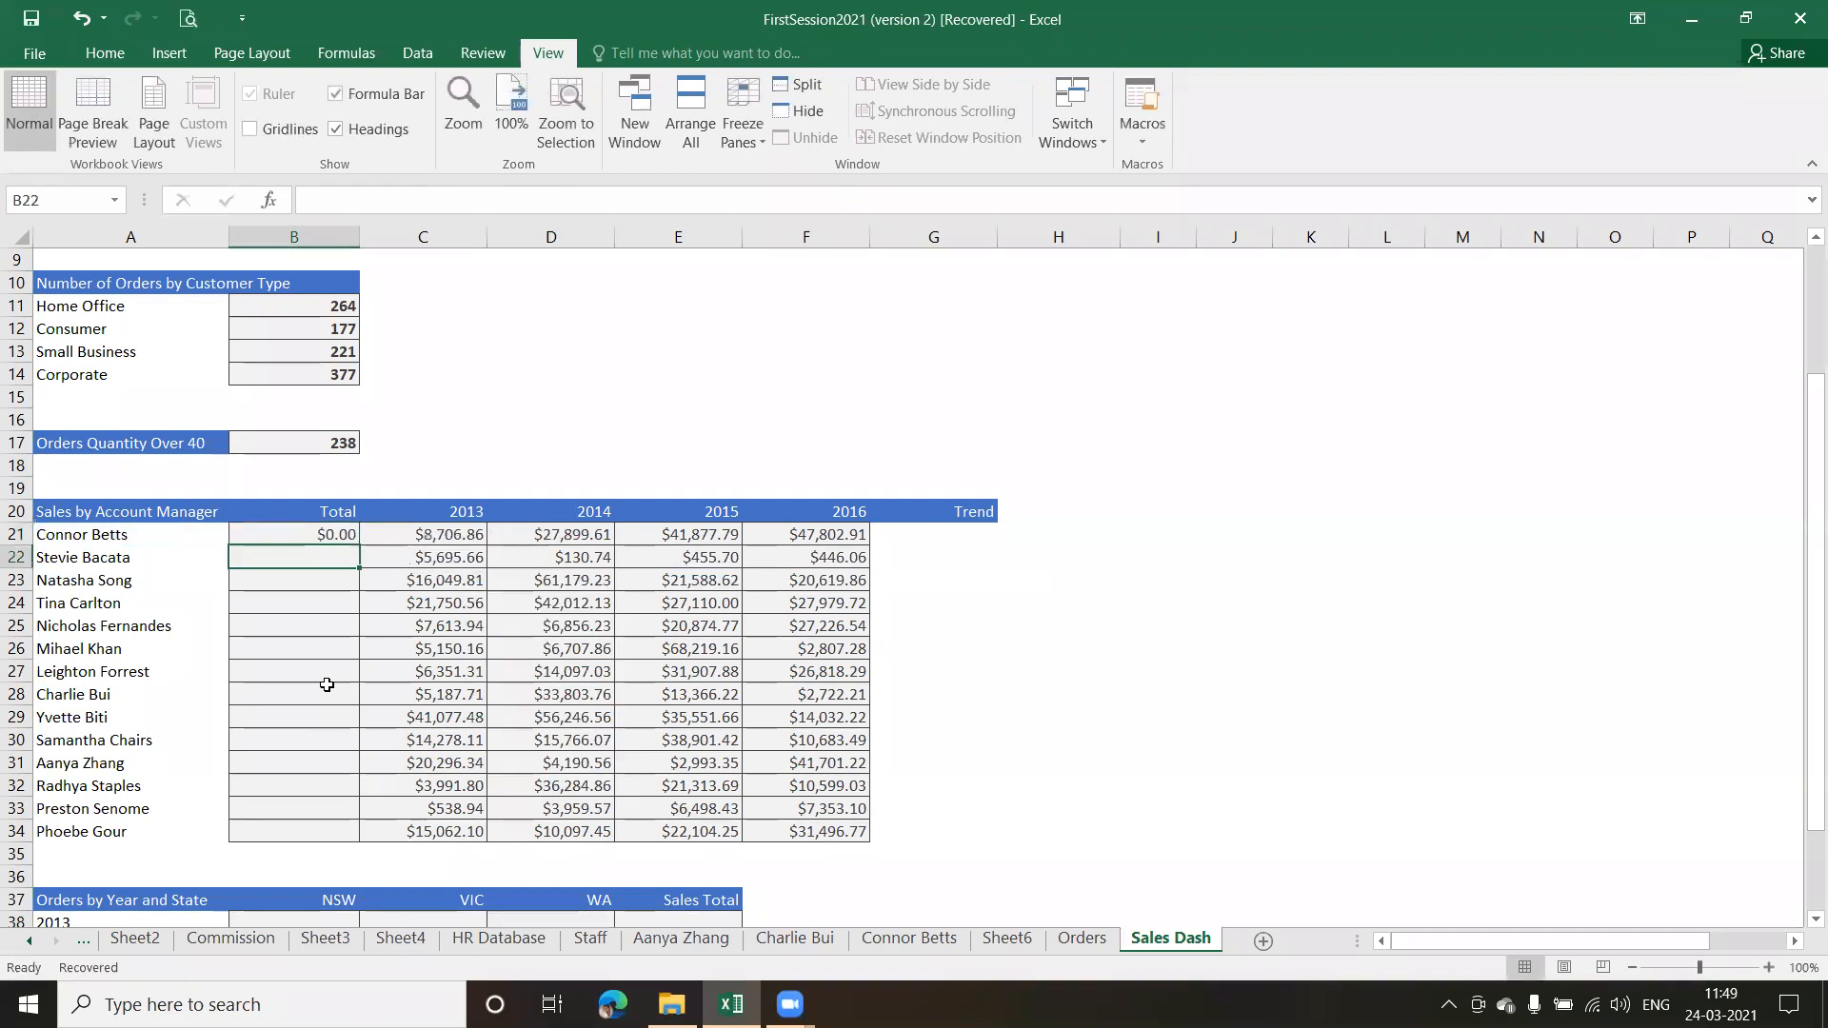
click(327, 534)
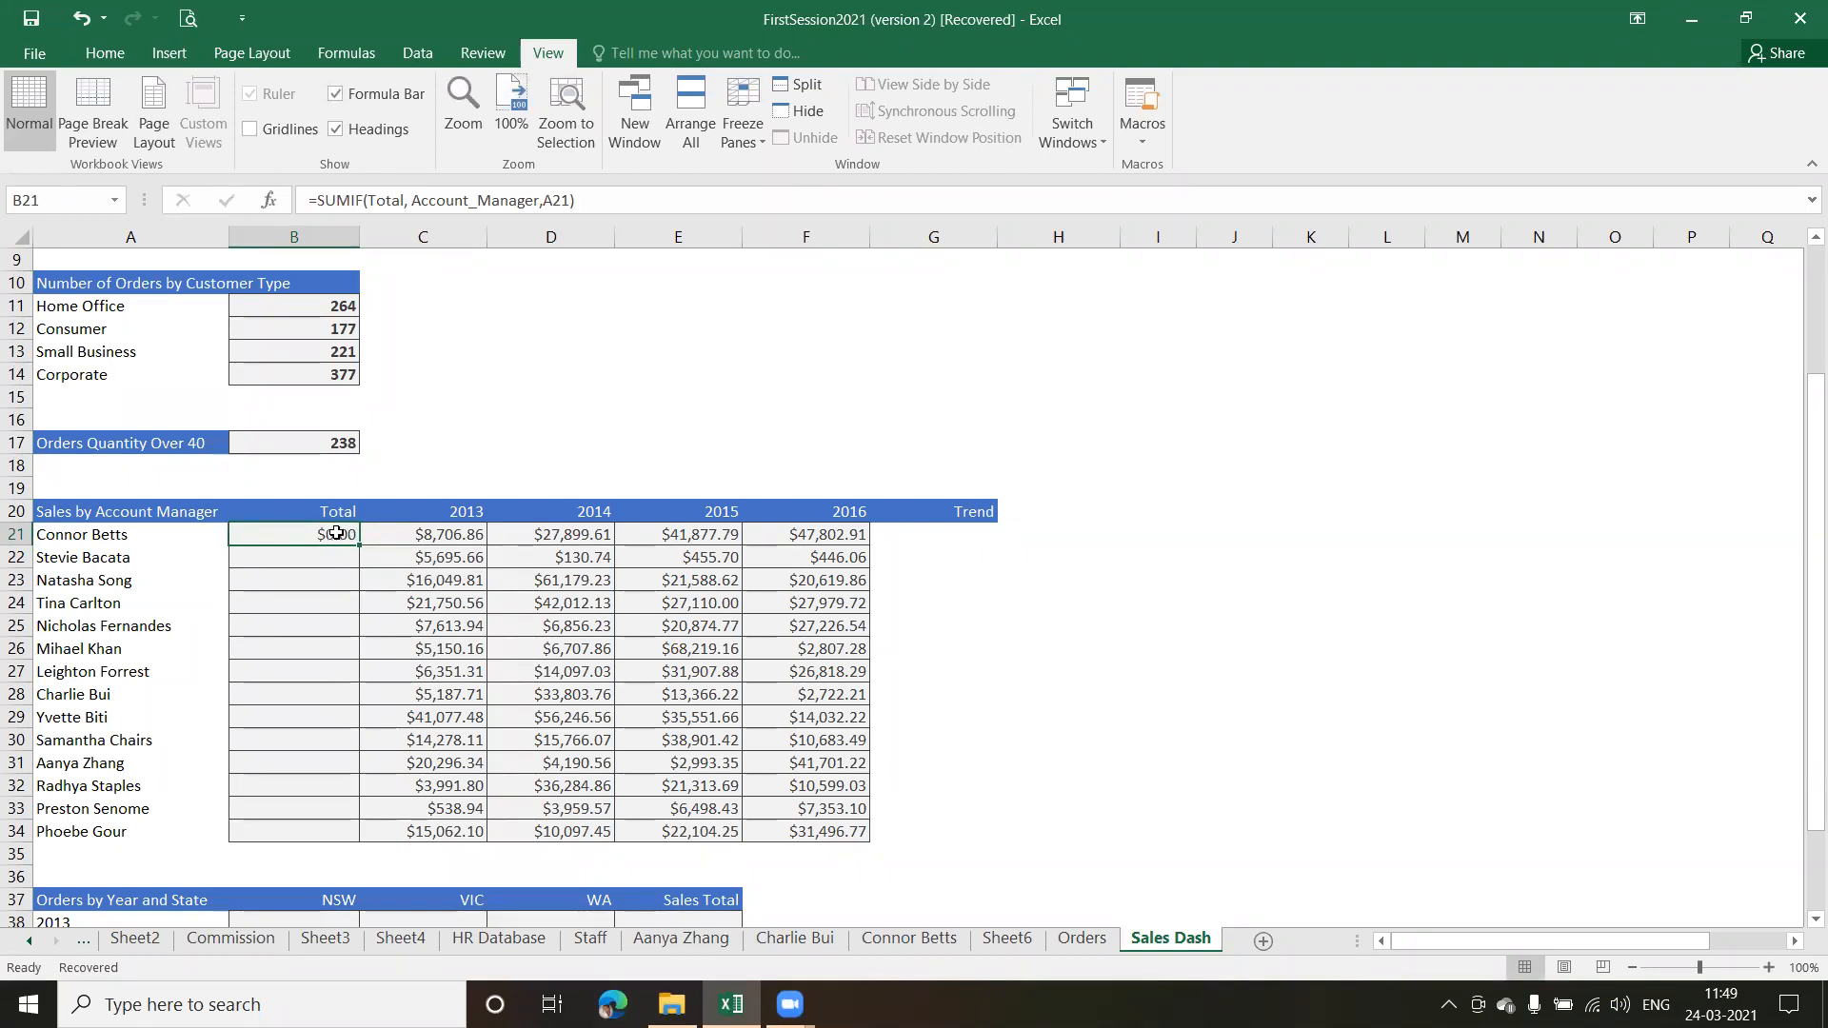
double_click(336, 533)
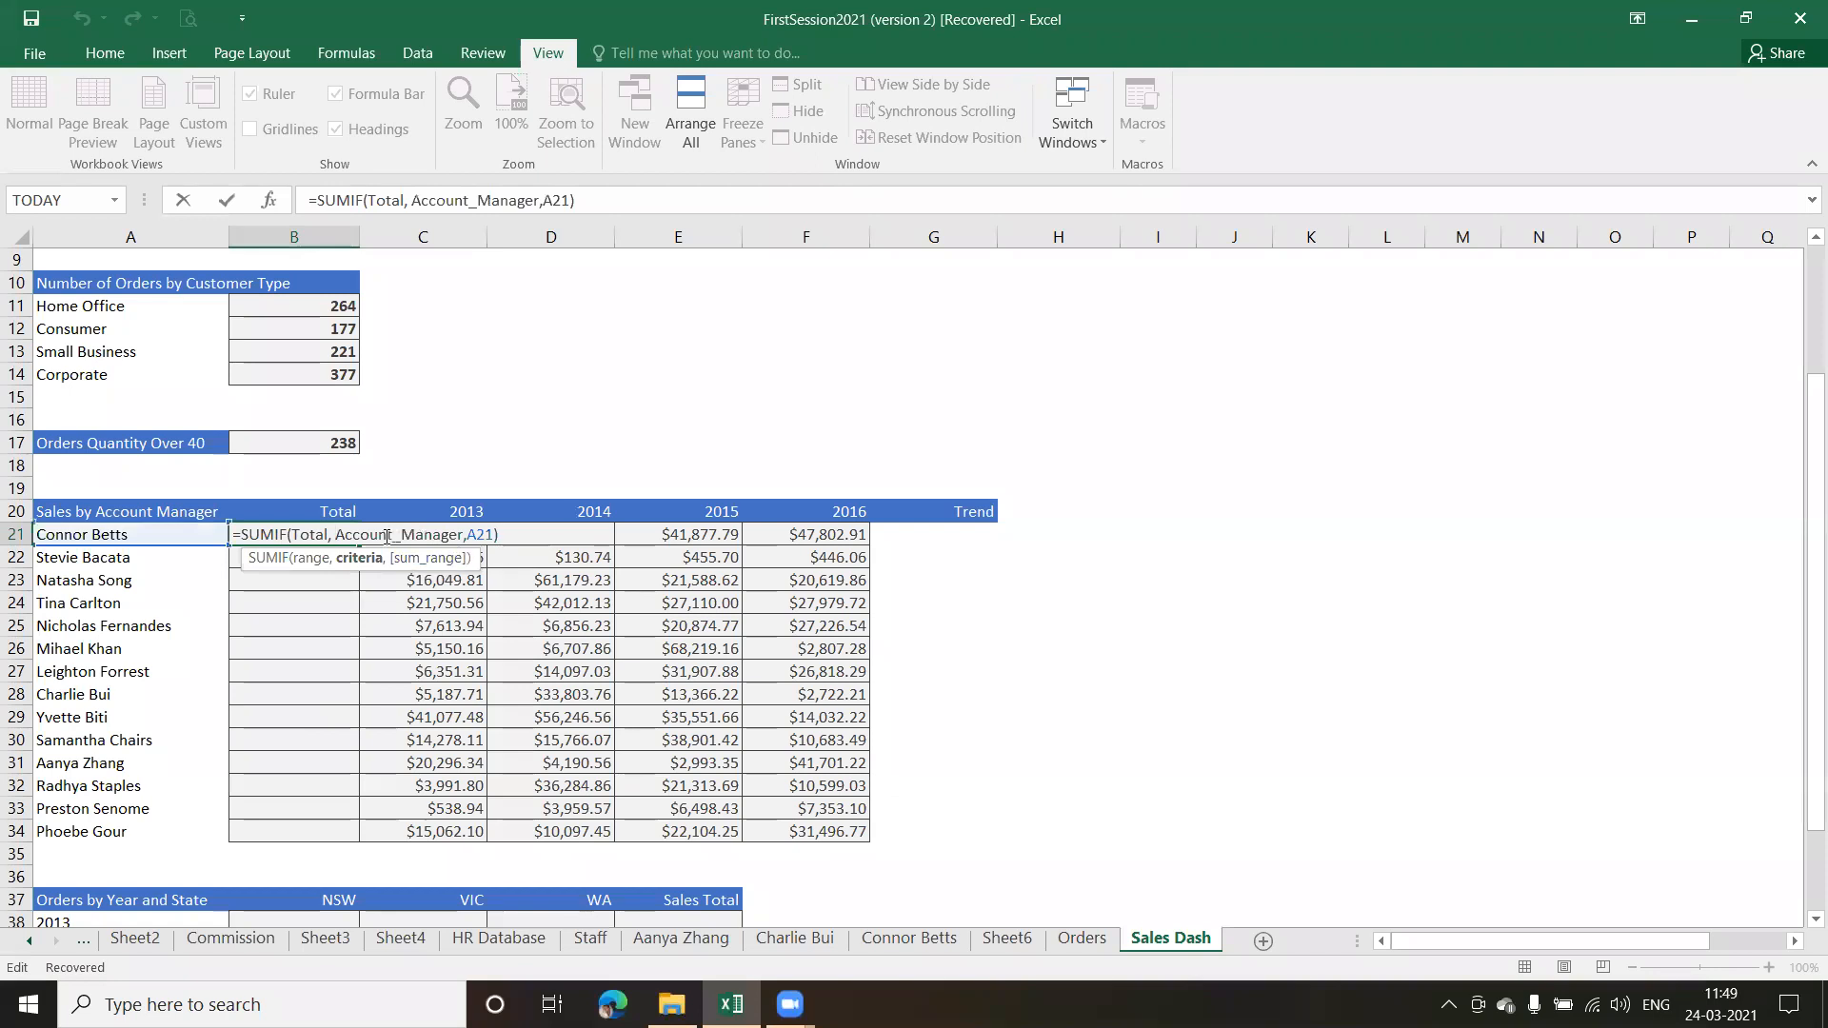
key(Return)
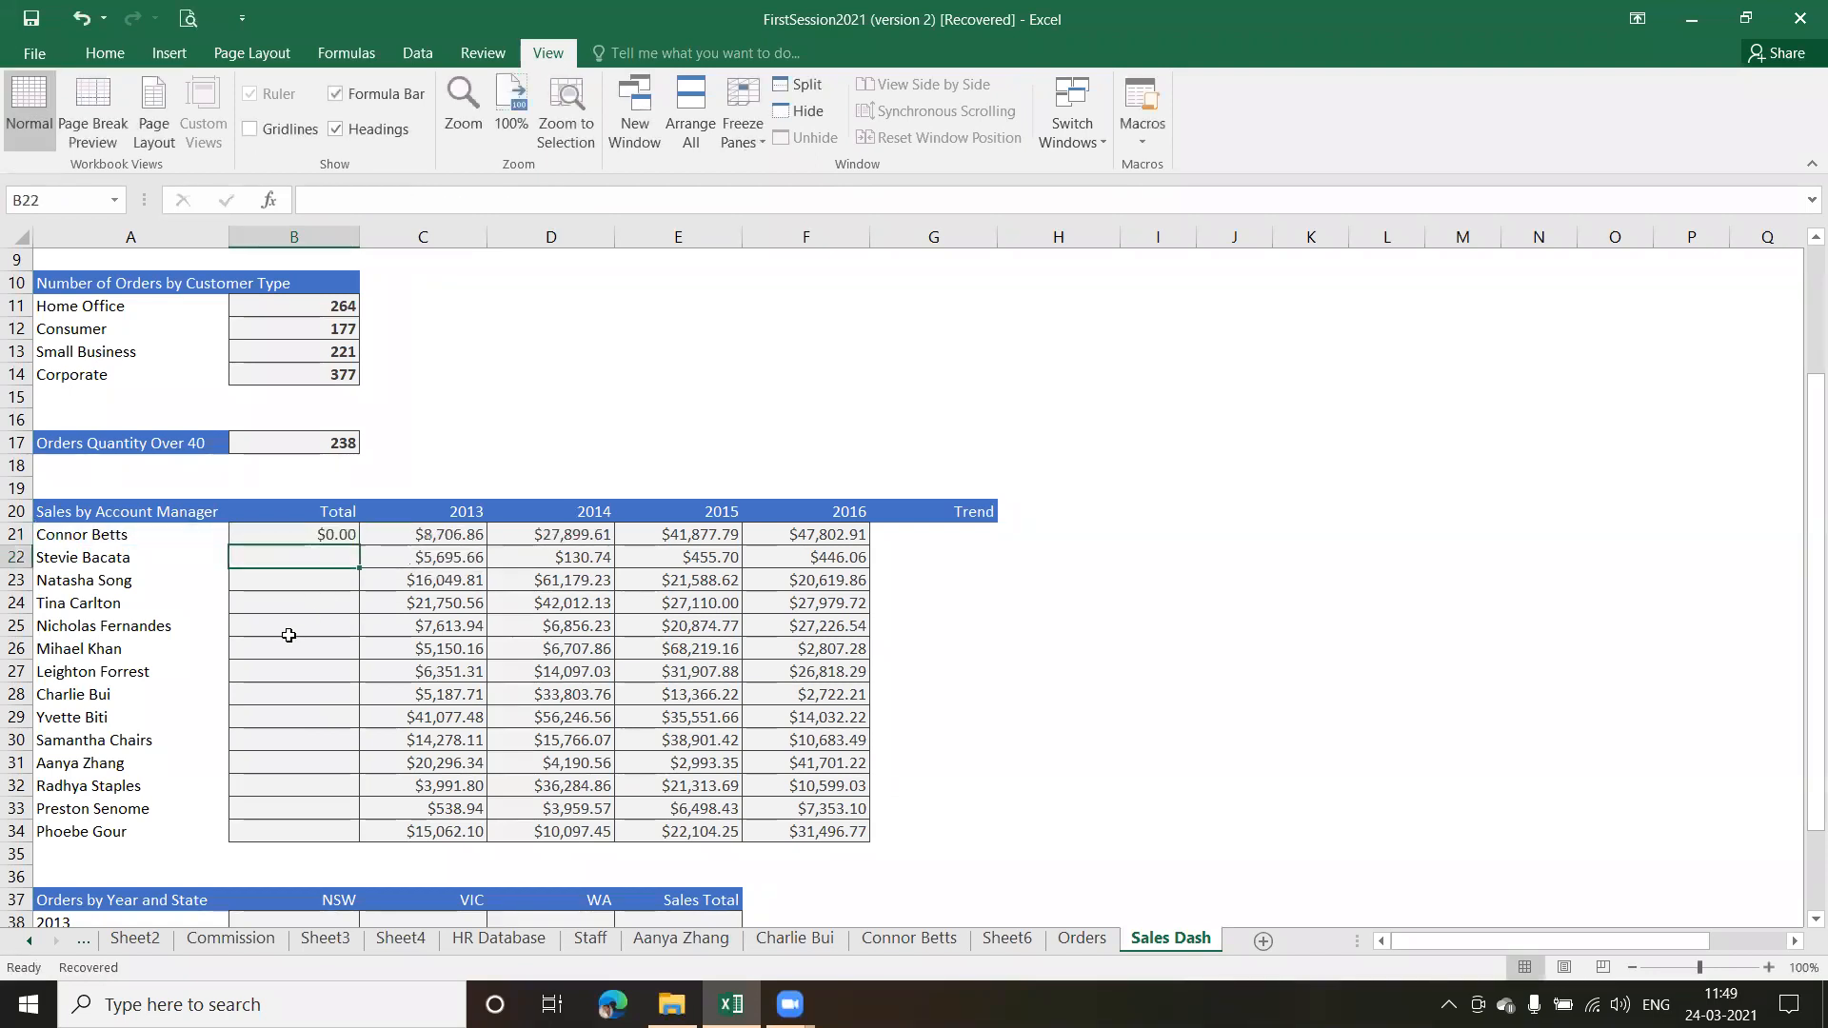
Fill the SUMIF formula in B21 down the Total column through B34
click(302, 534)
drag(359, 546, 362, 837)
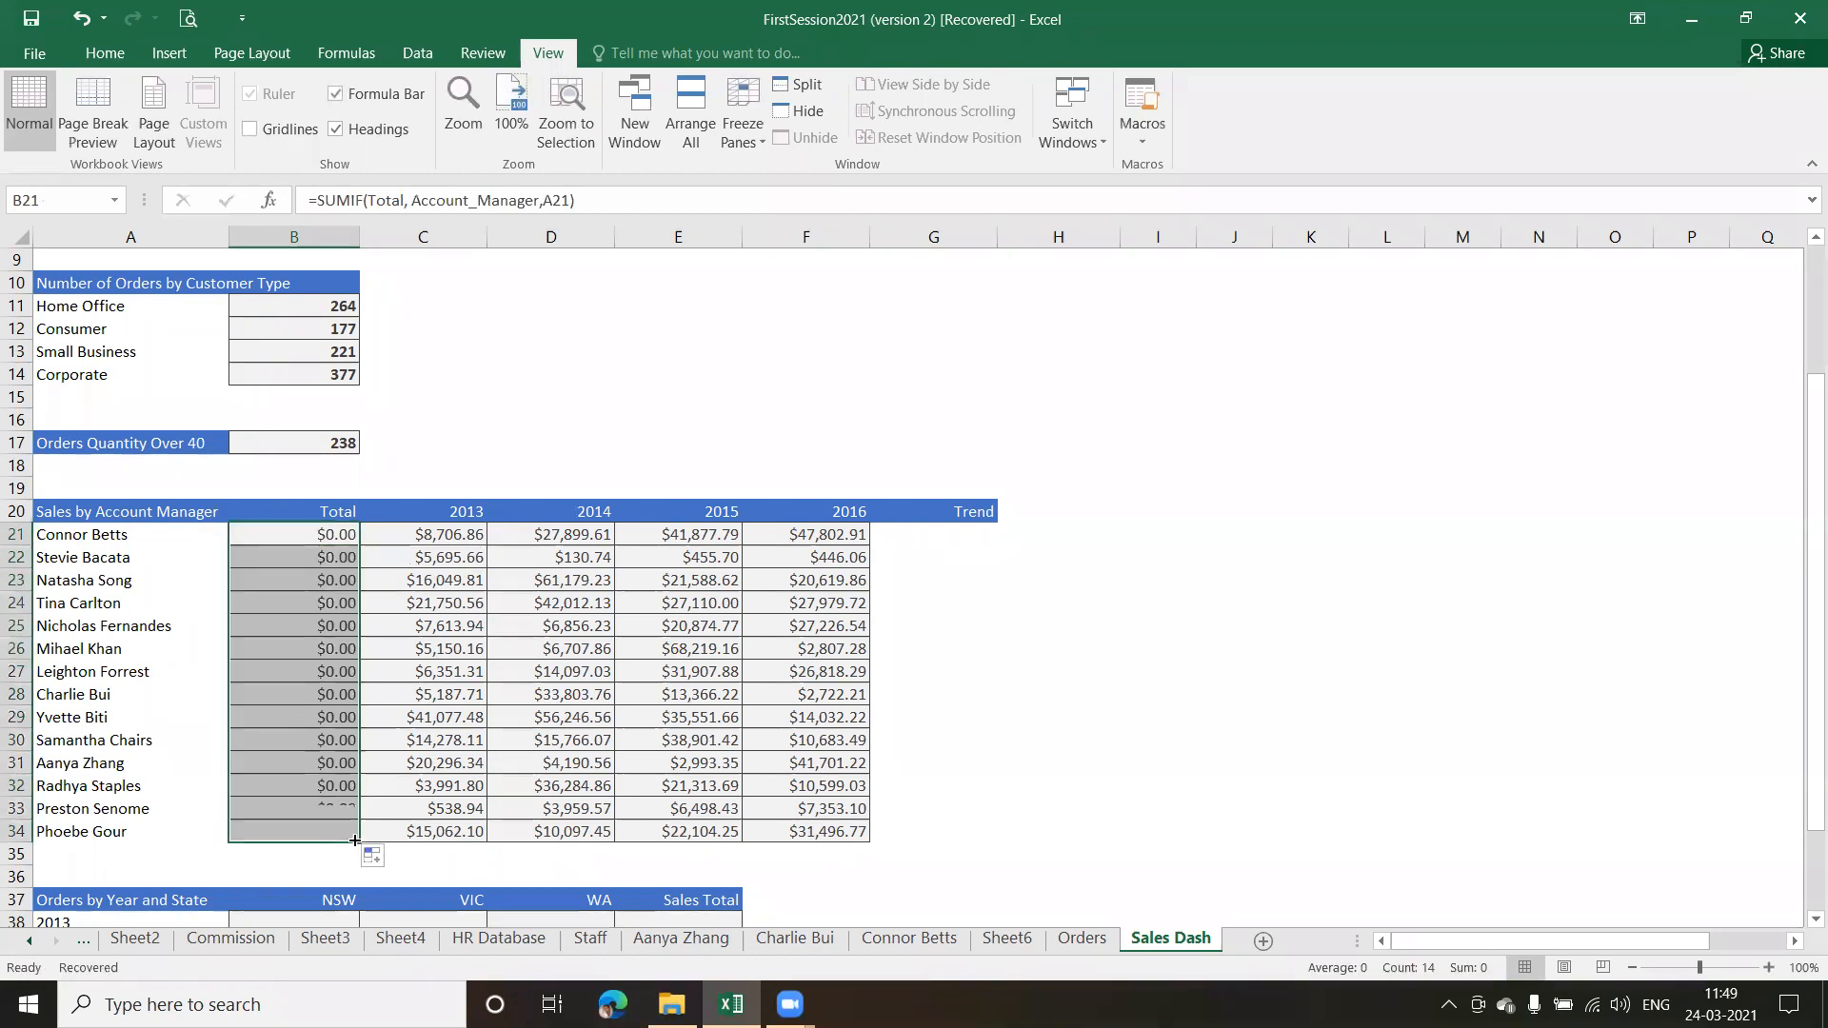
click(296, 568)
Change the function in B21 from SUMIF to SUMIFS, keeping the arguments Total, Account_Manager and A21
click(304, 533)
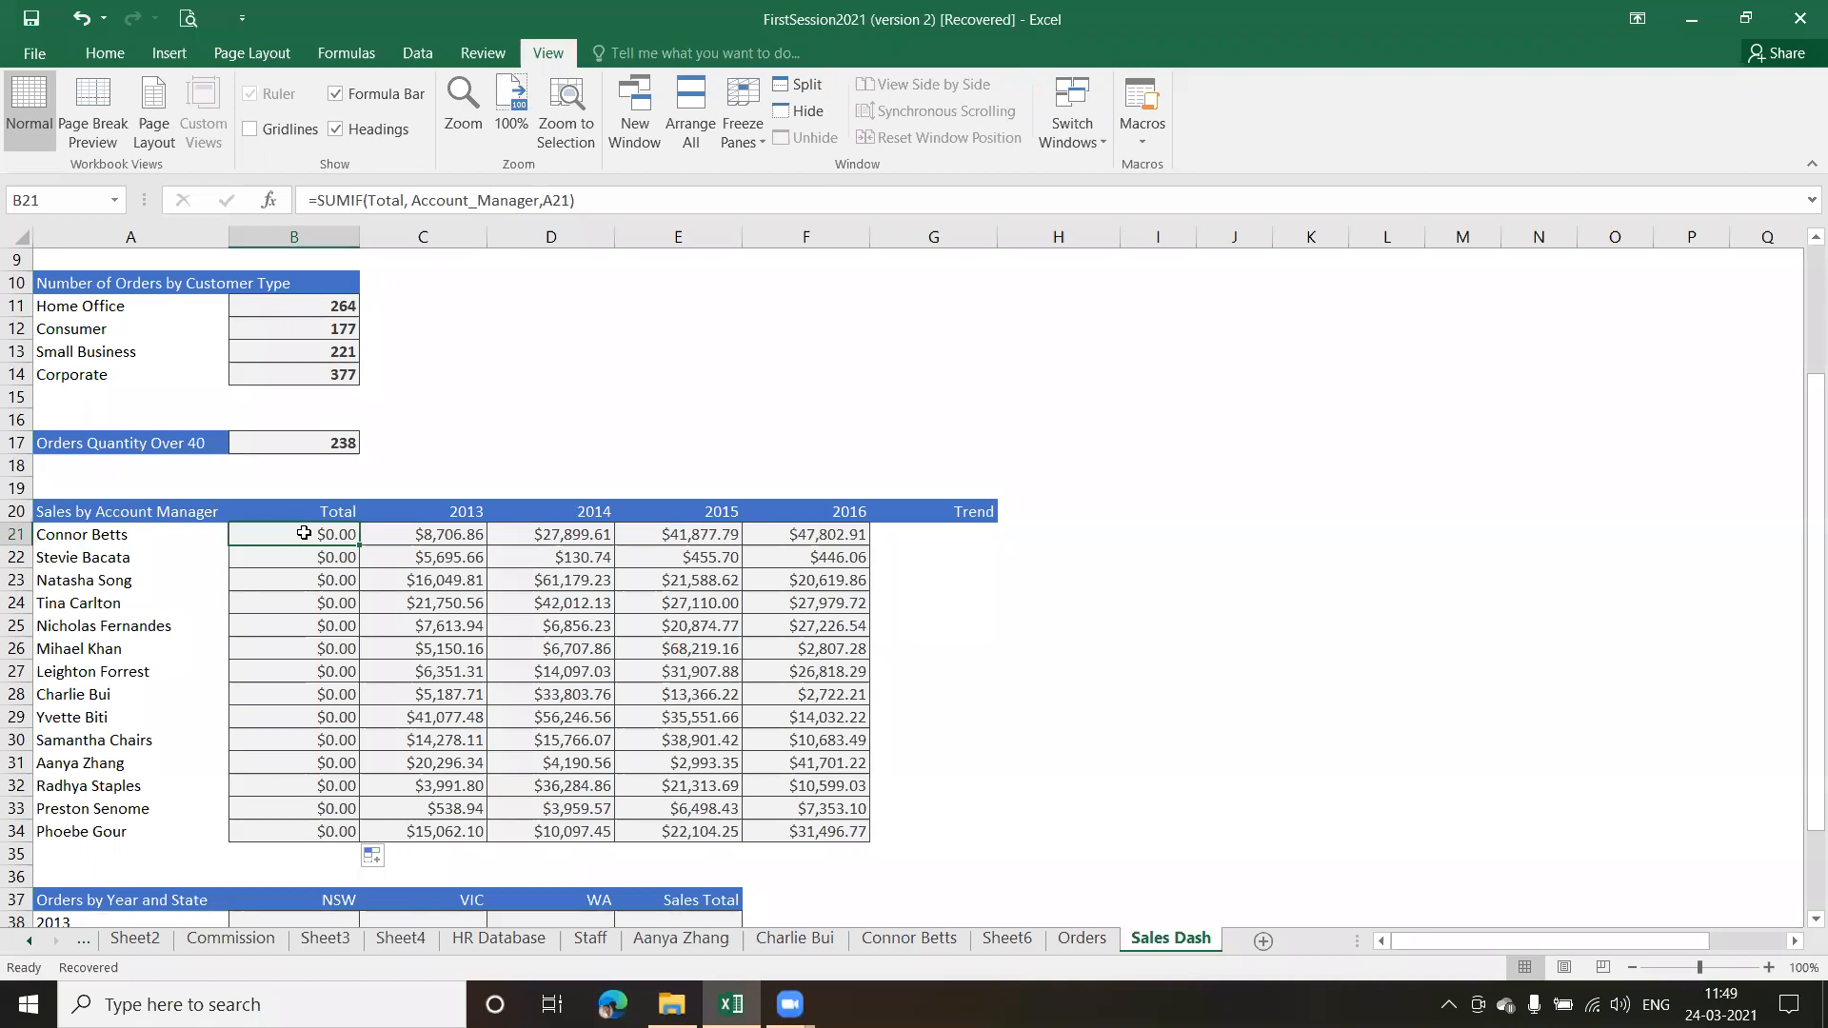
double_click(304, 533)
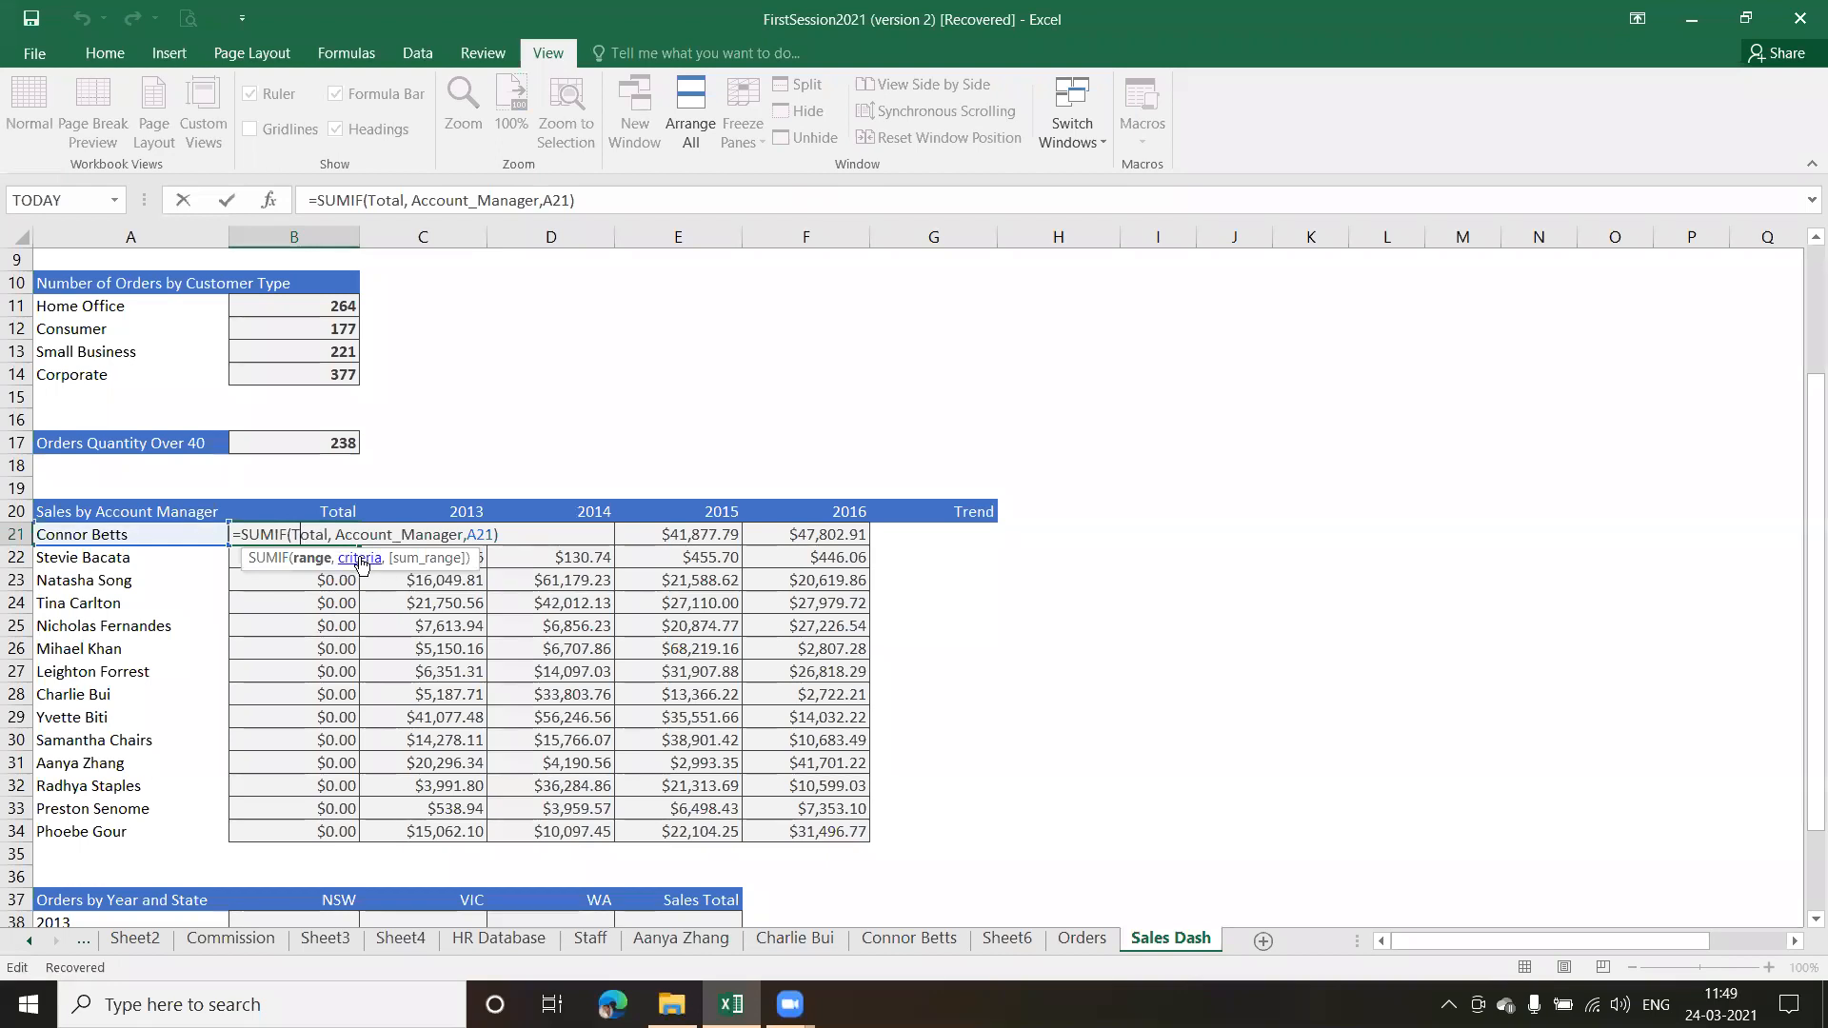
click(282, 535)
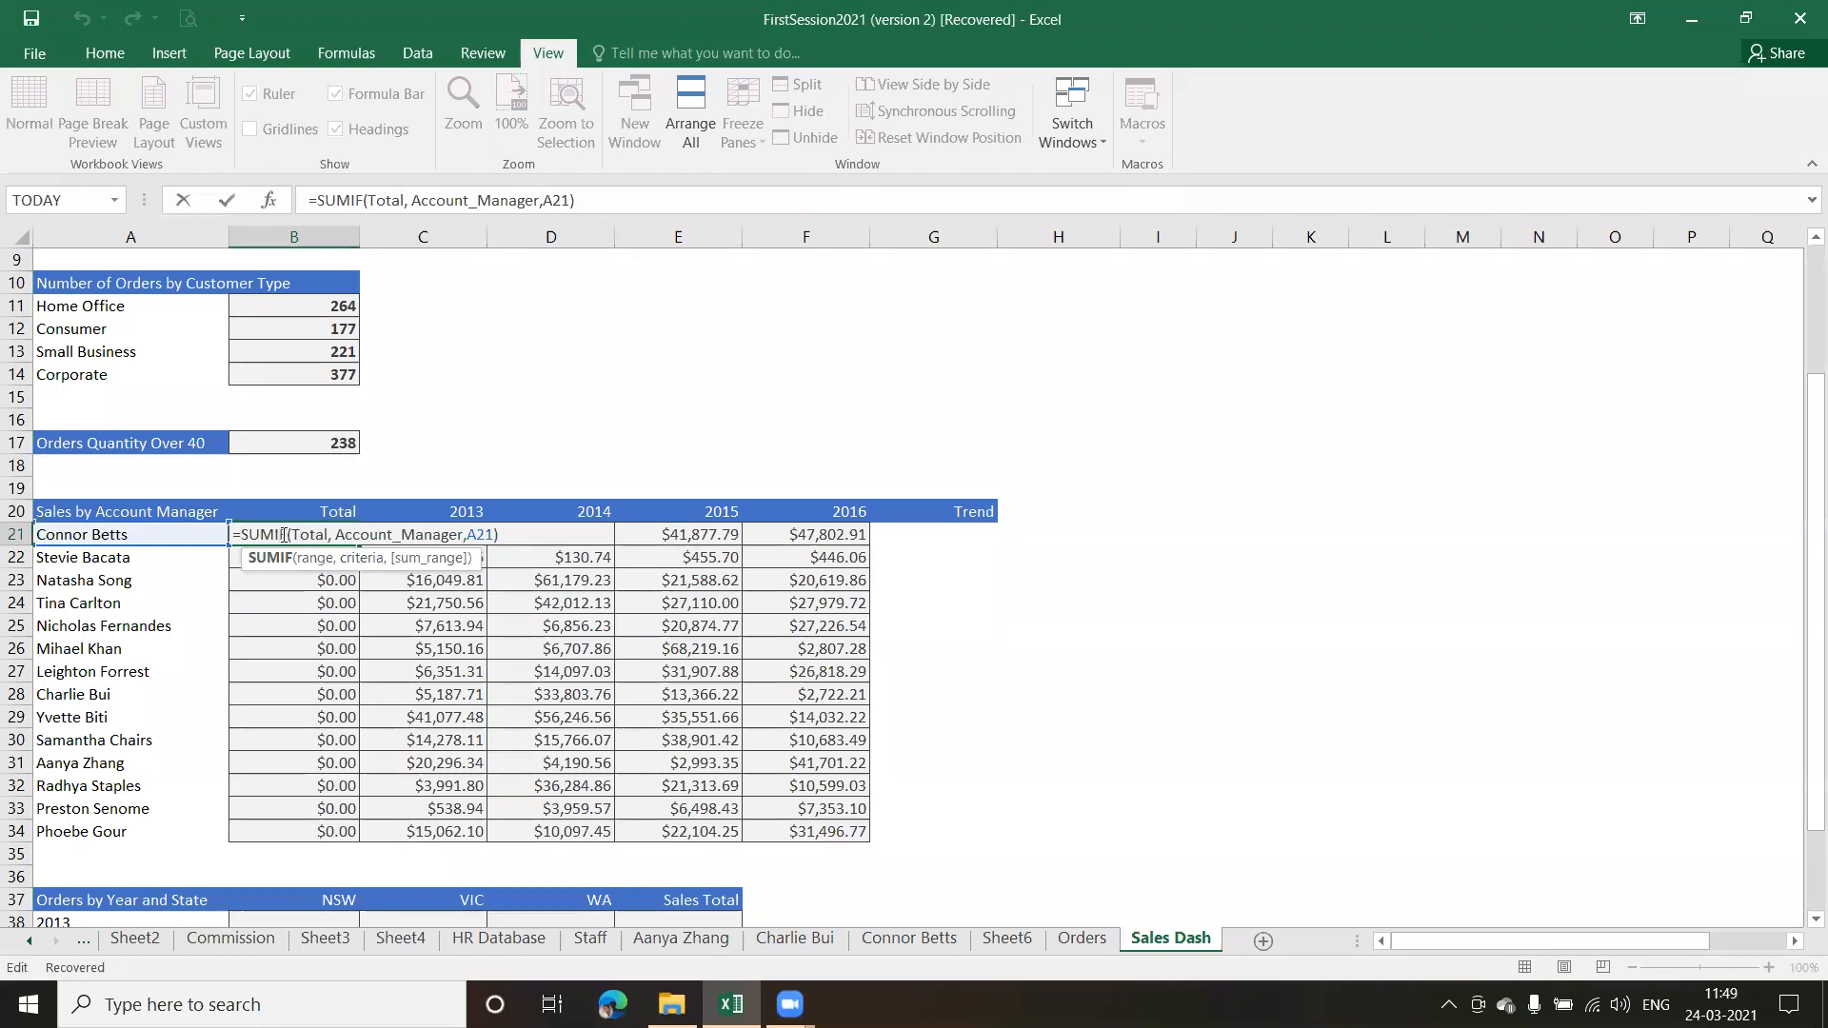
text(s)
key(Tab)
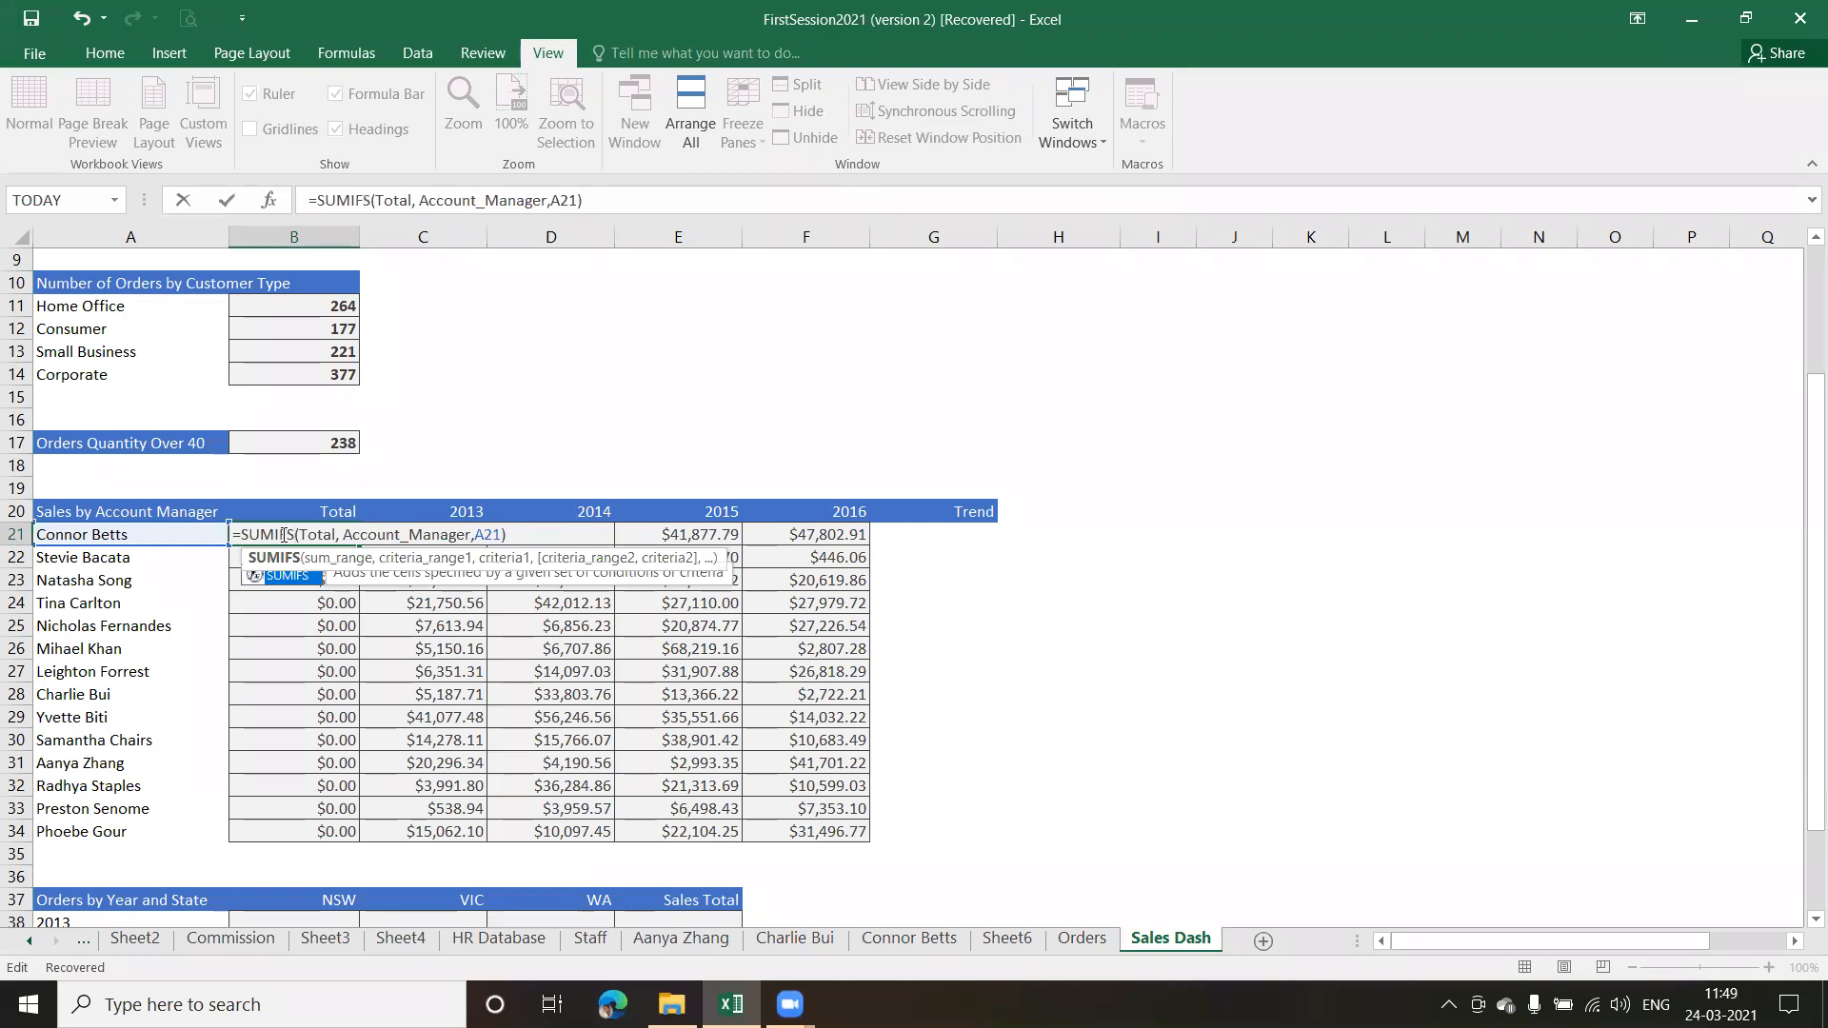
key(Return)
Fill the SUMIFS formula in B21 down the Total column through B34 and check the first few formulas
click(327, 532)
drag(359, 546, 348, 843)
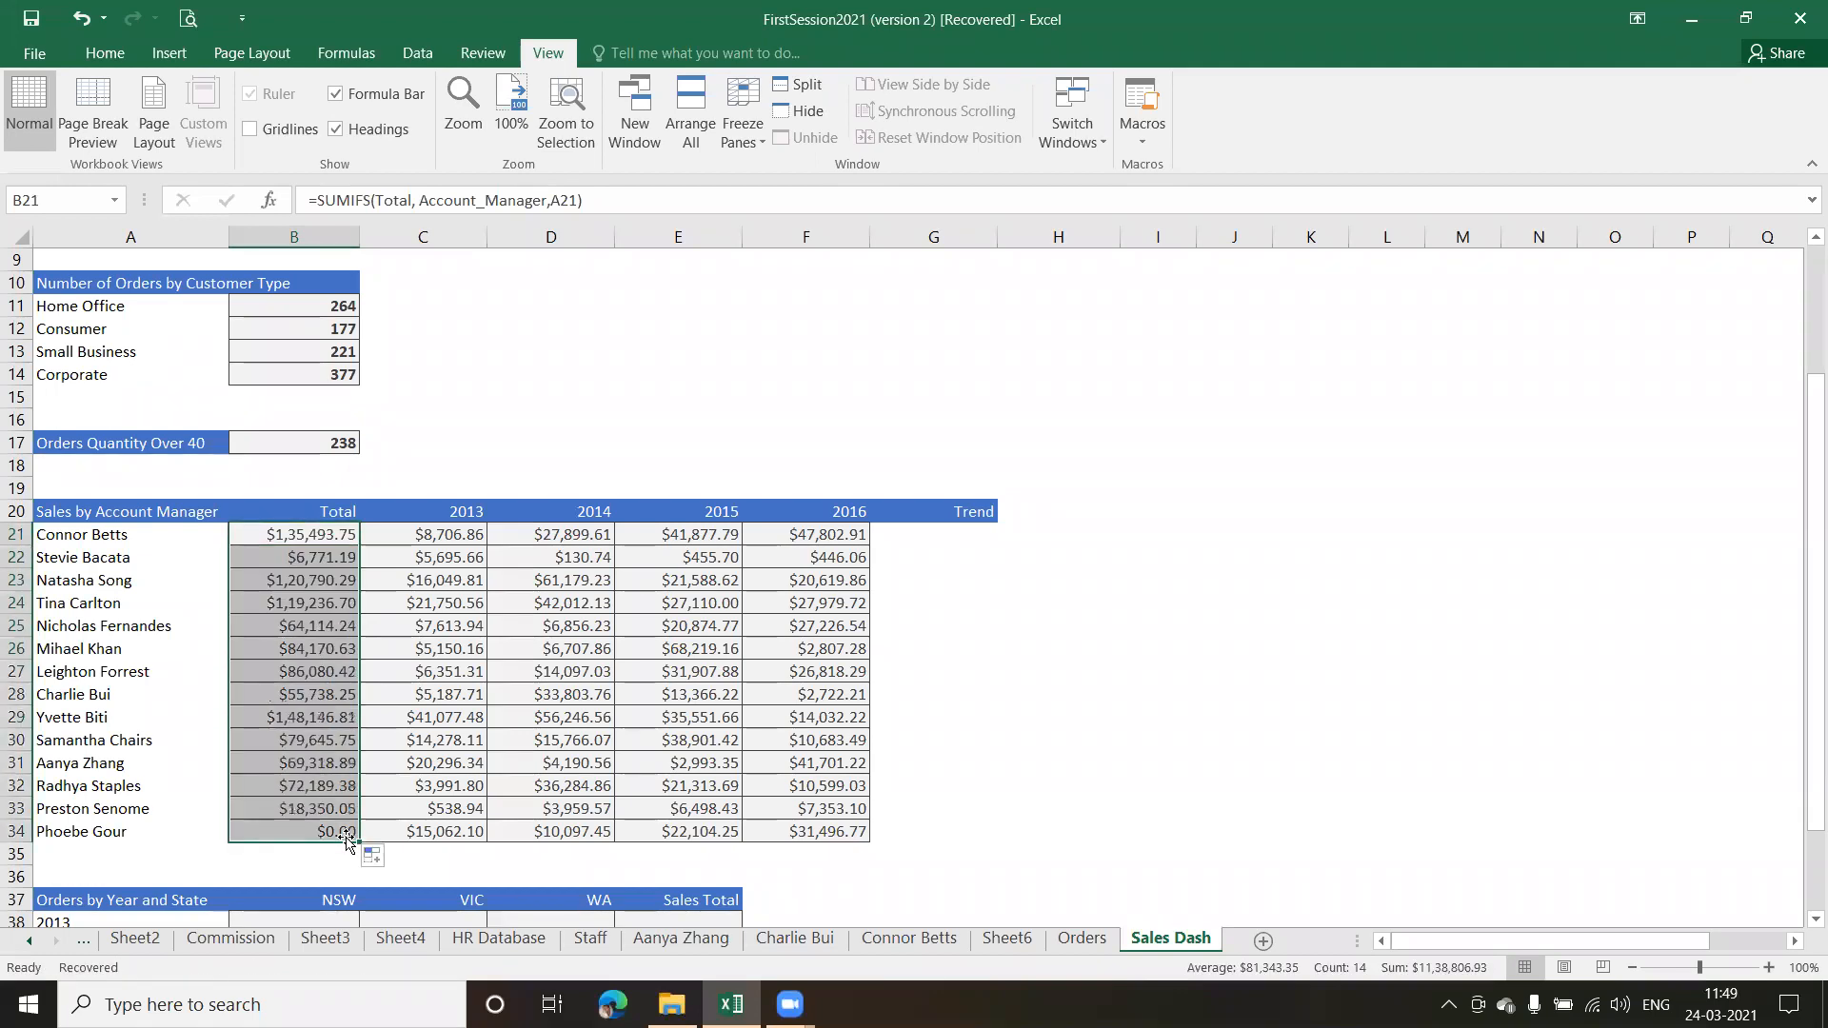
click(327, 577)
click(322, 559)
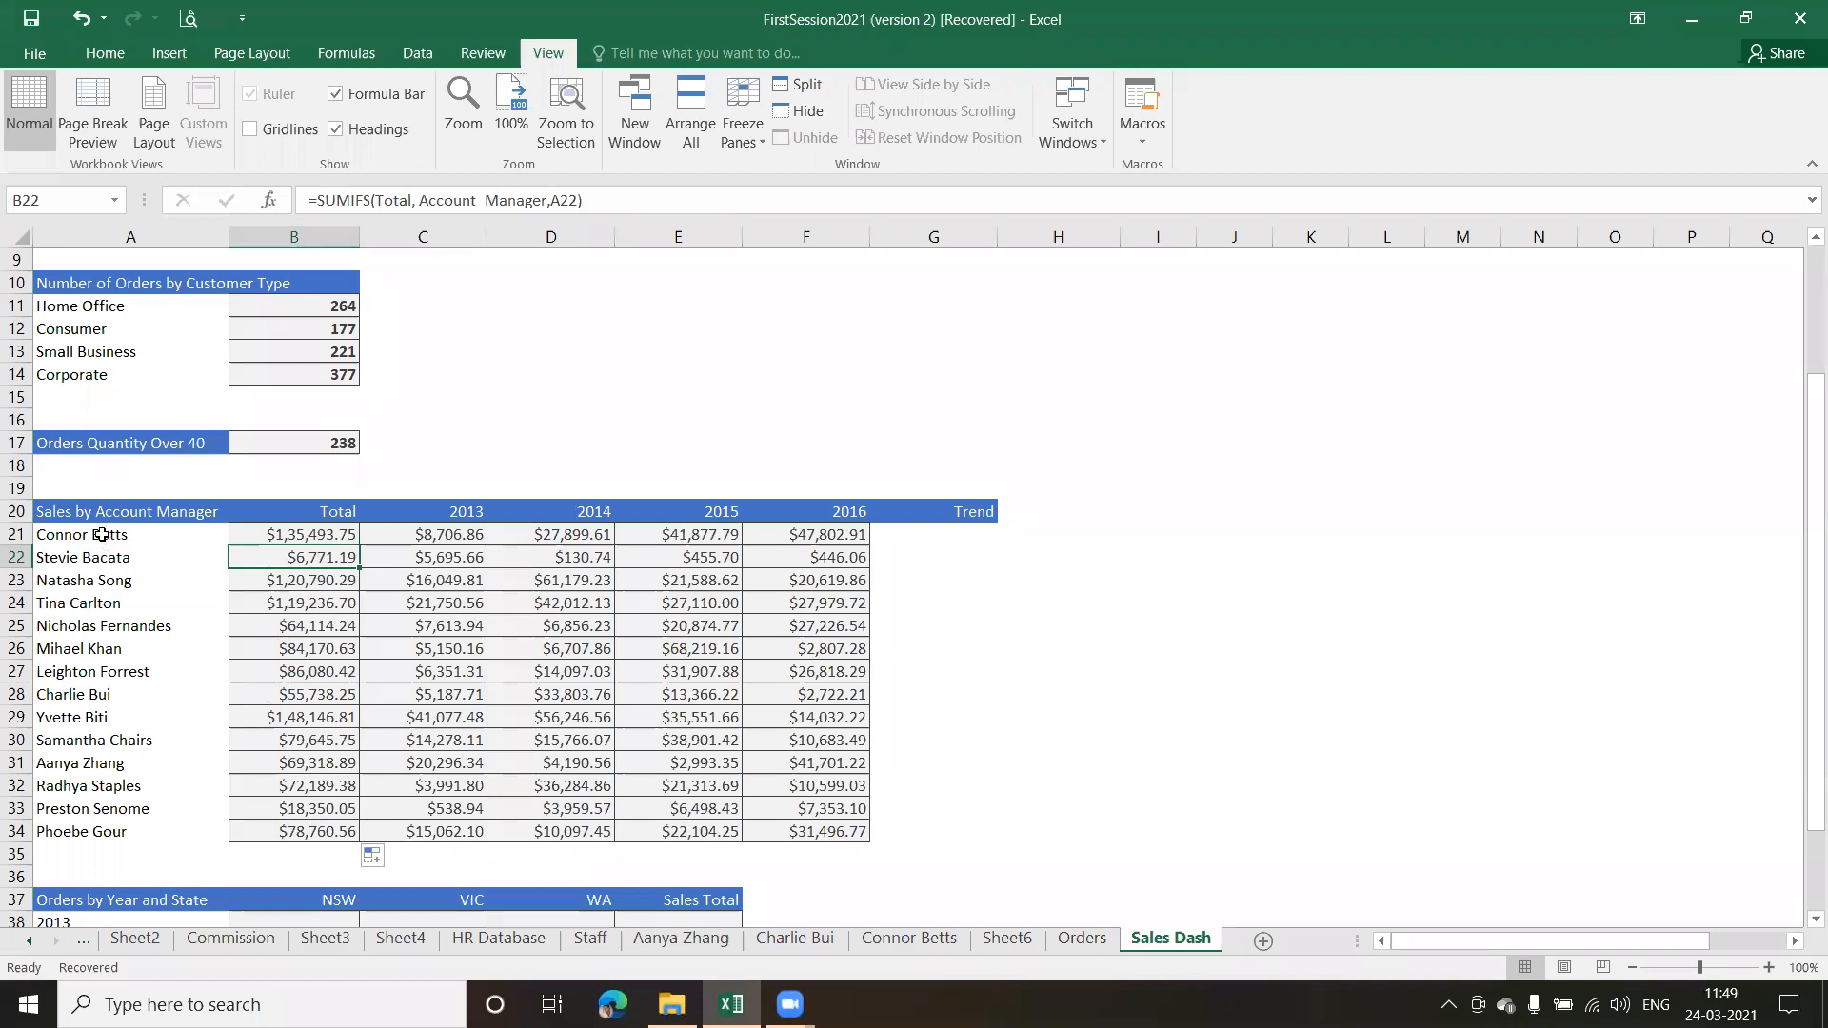
click(301, 534)
double_click(301, 559)
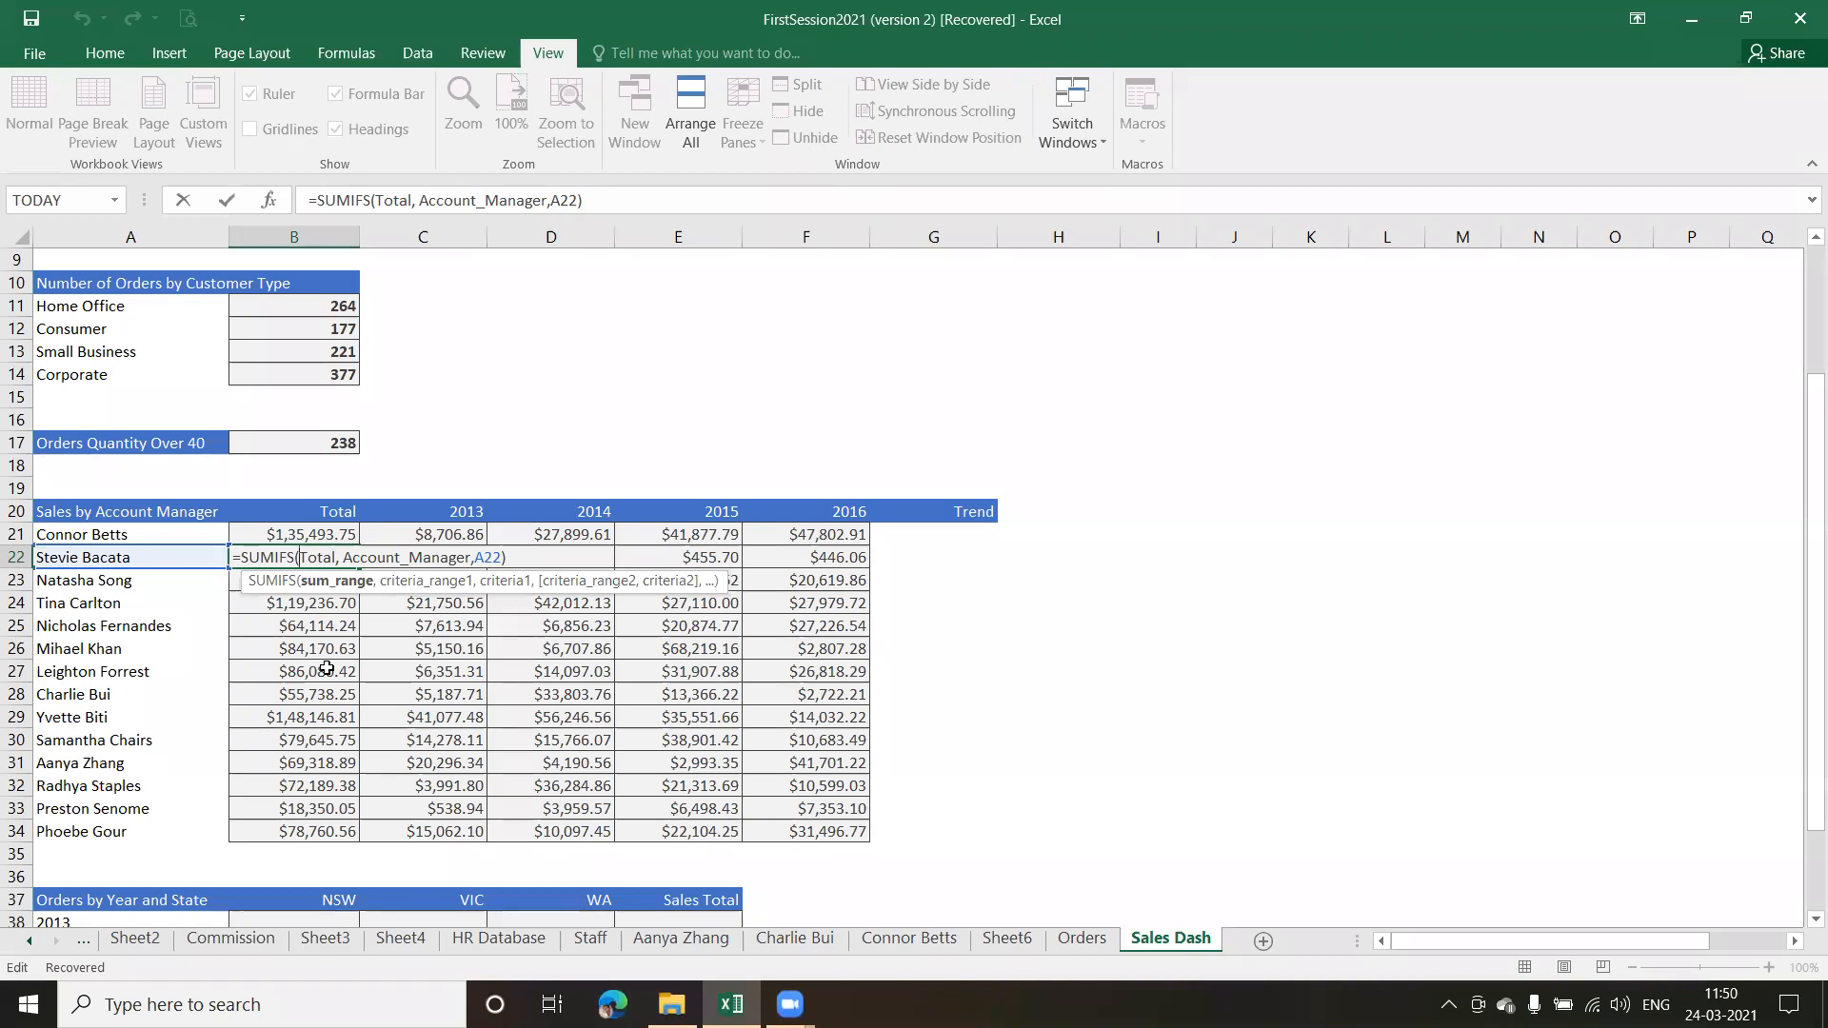
key(Return)
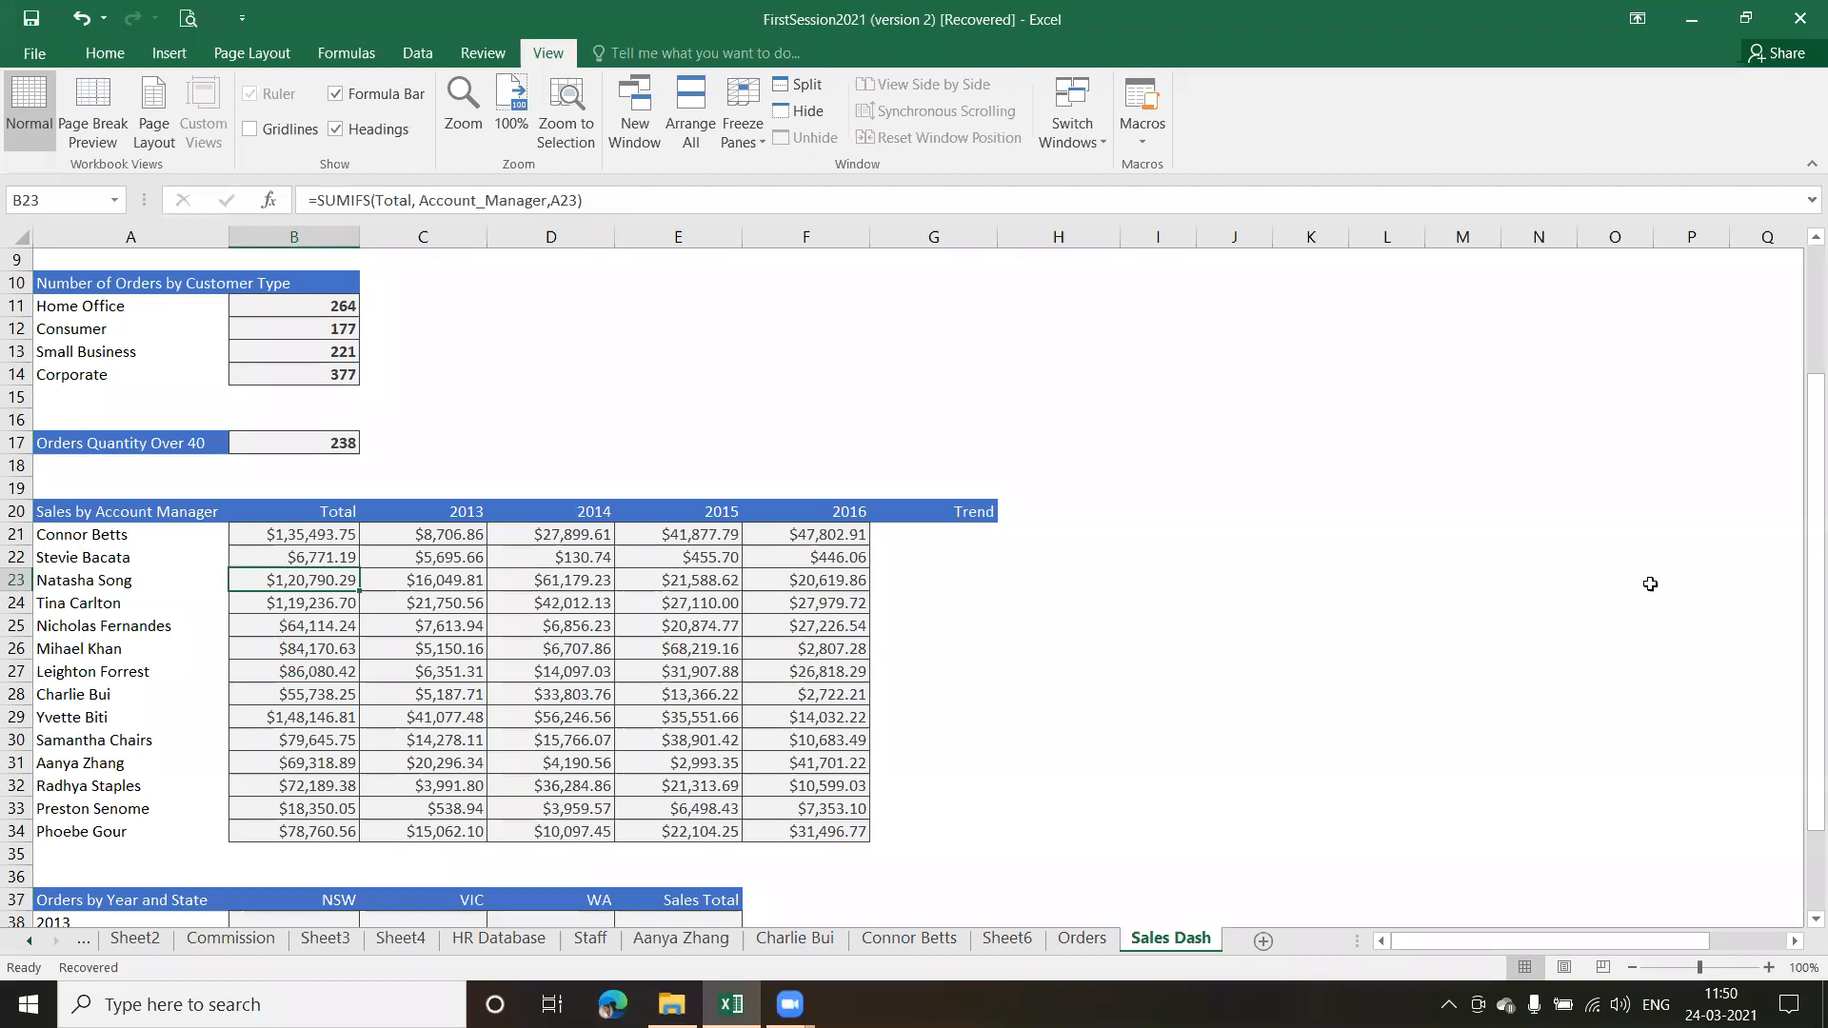
Start a COUNTIFS formula in B38, the 2013 NSW cell of the Orders by Year and State table
drag(1801, 518, 1801, 623)
click(281, 810)
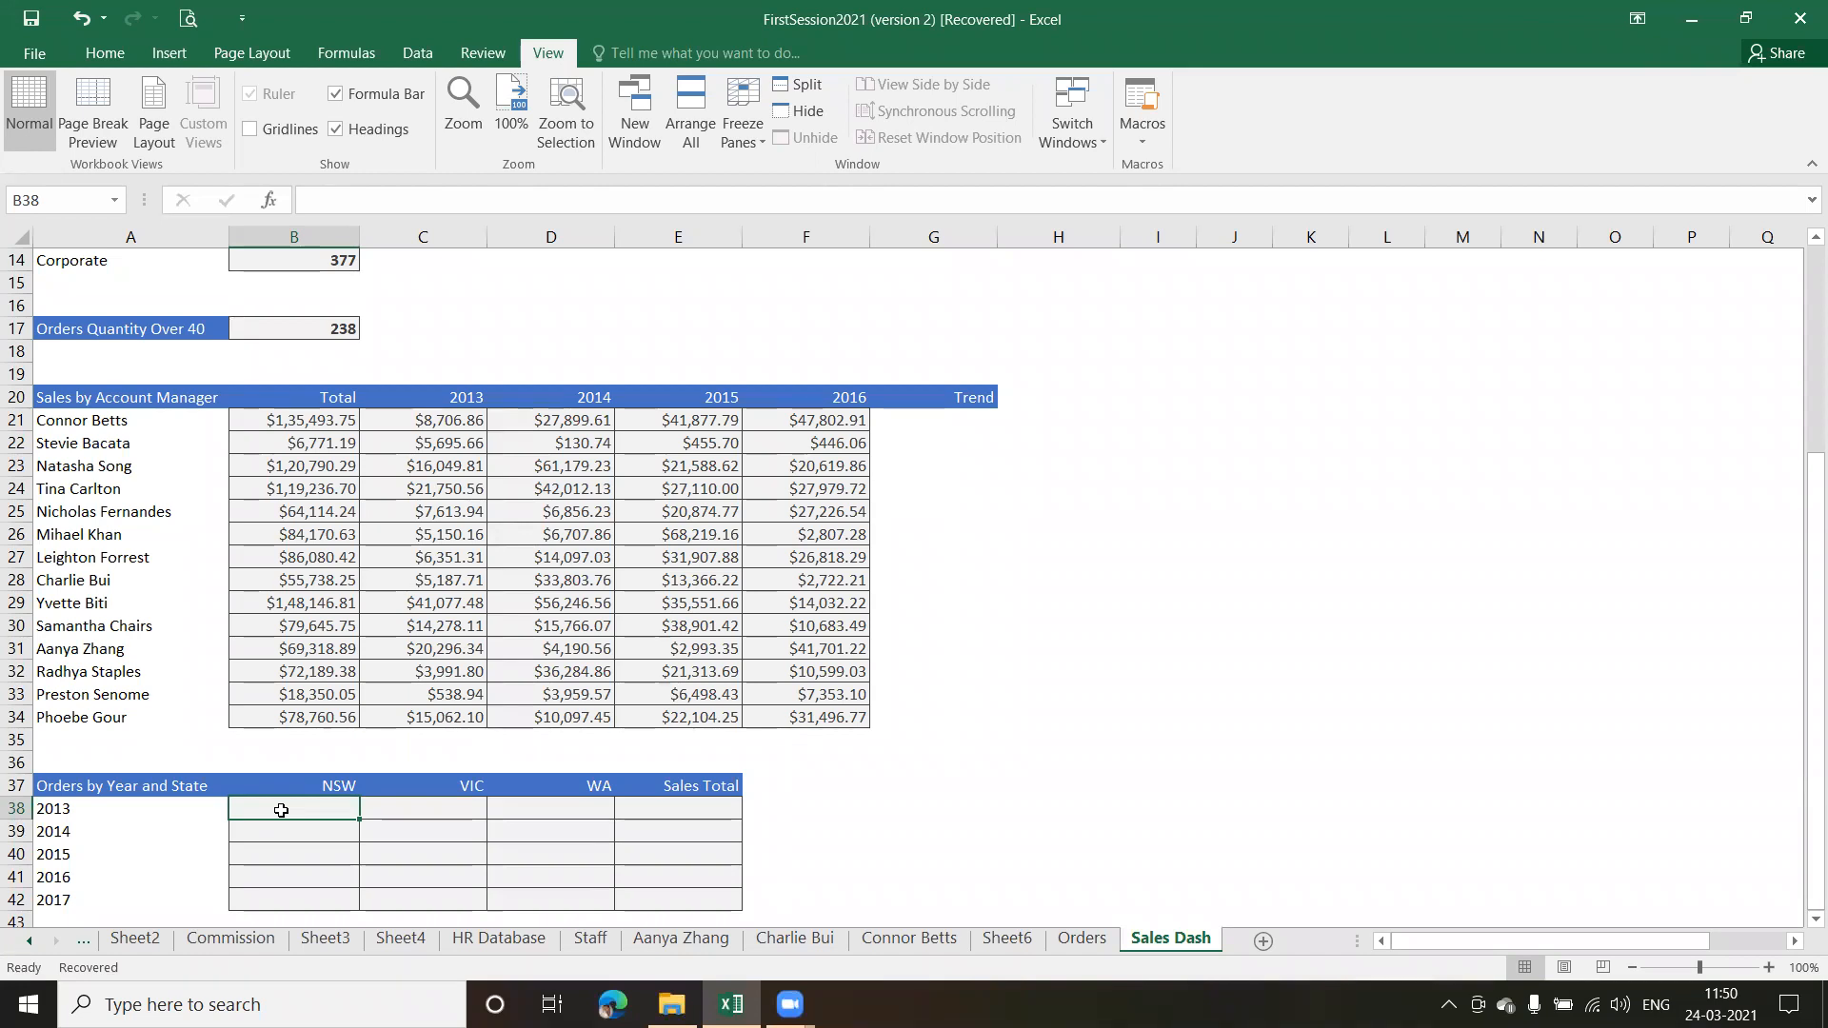
click(671, 808)
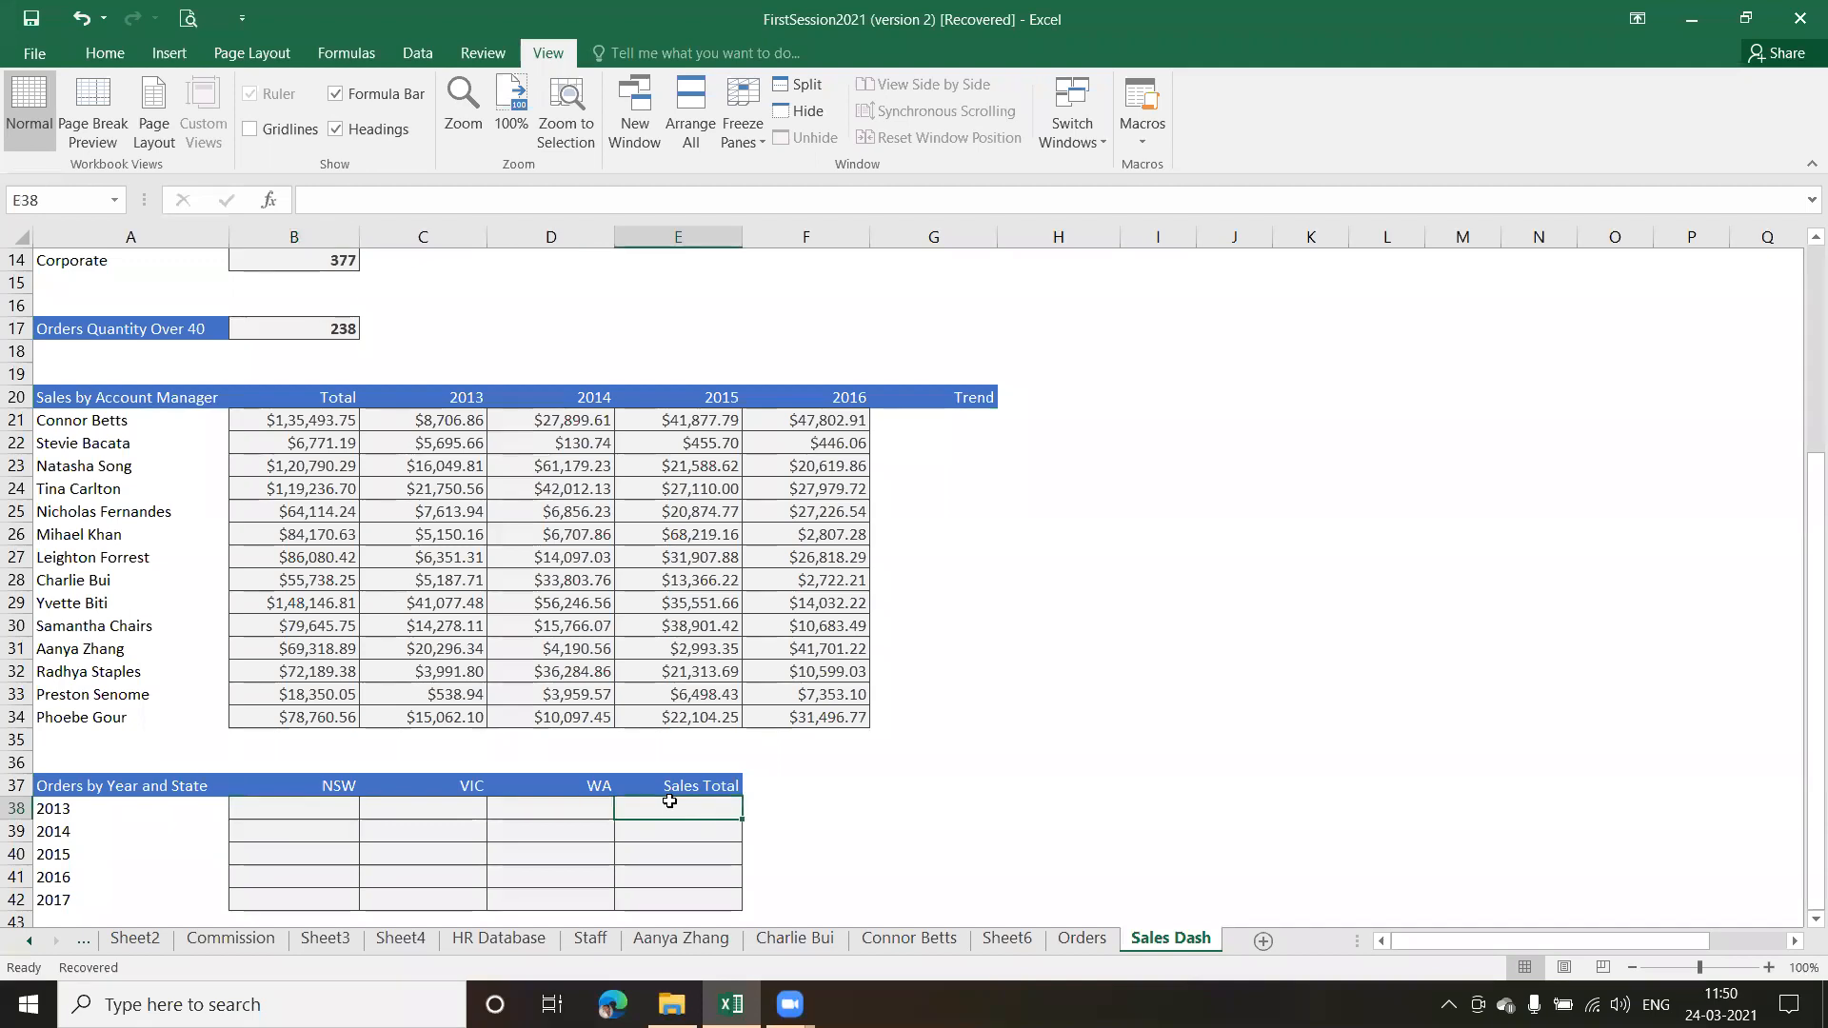
click(288, 810)
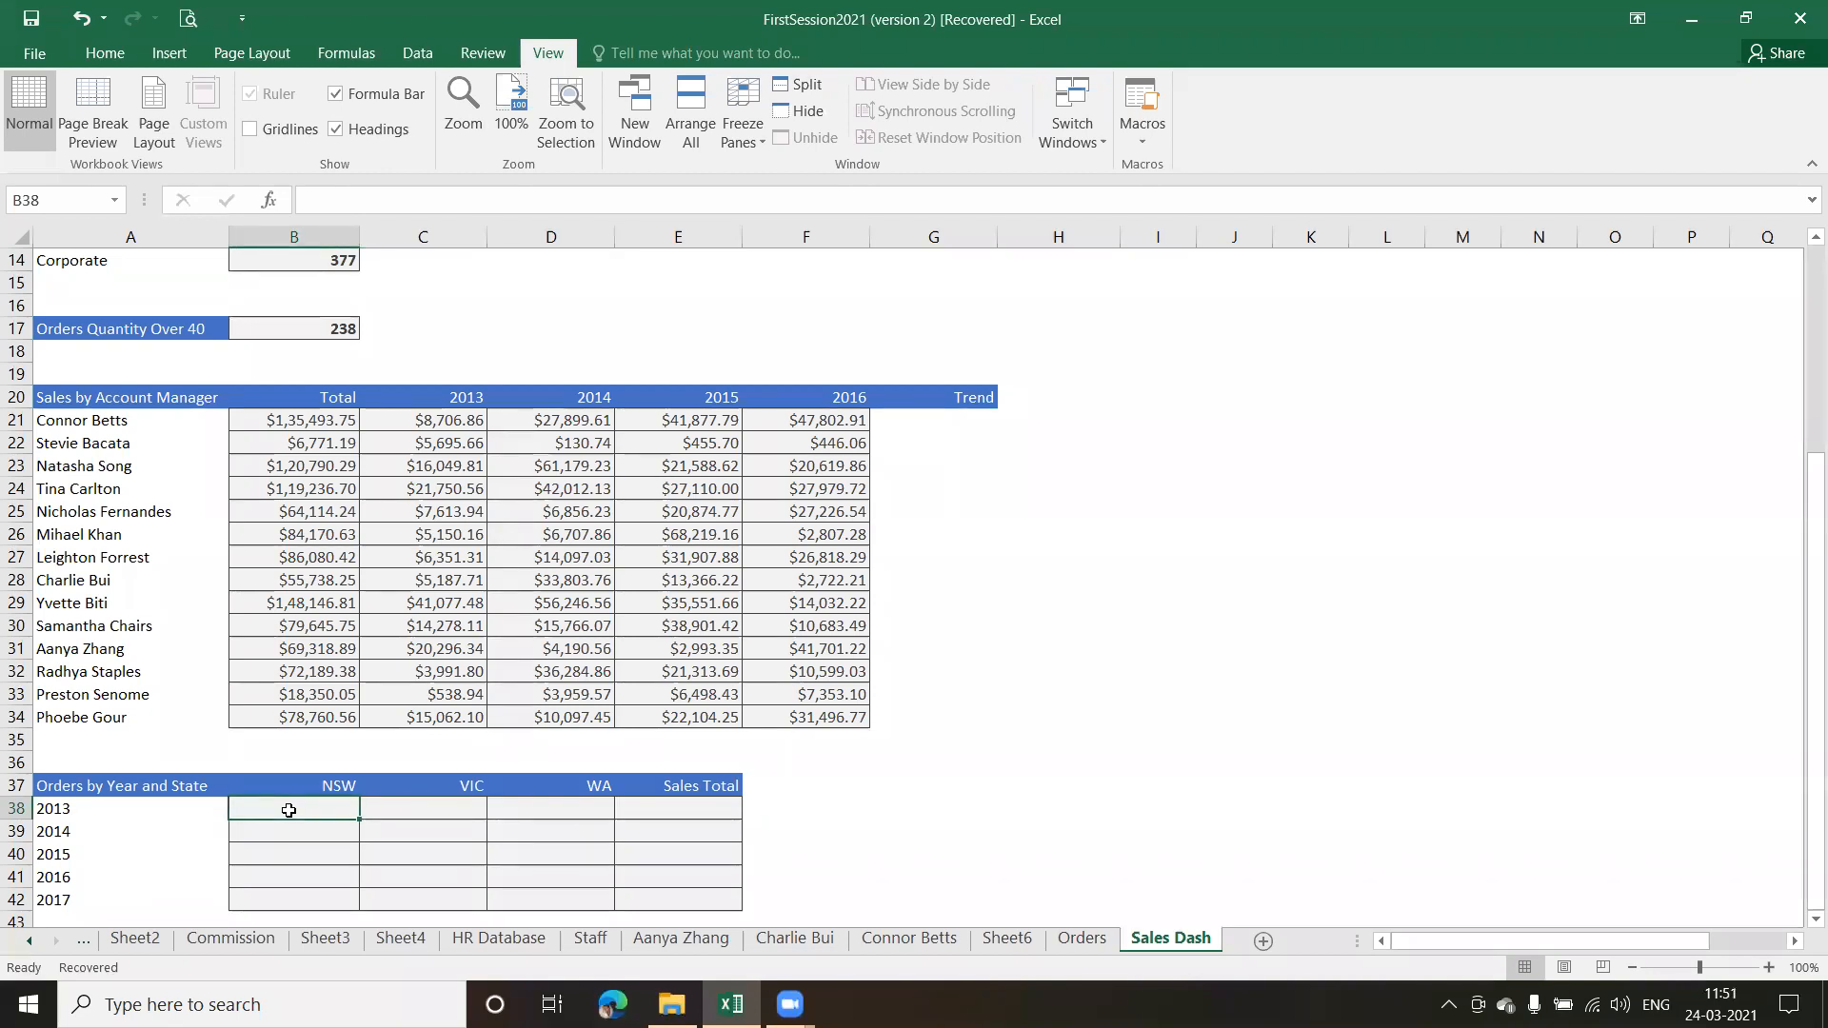
click(702, 808)
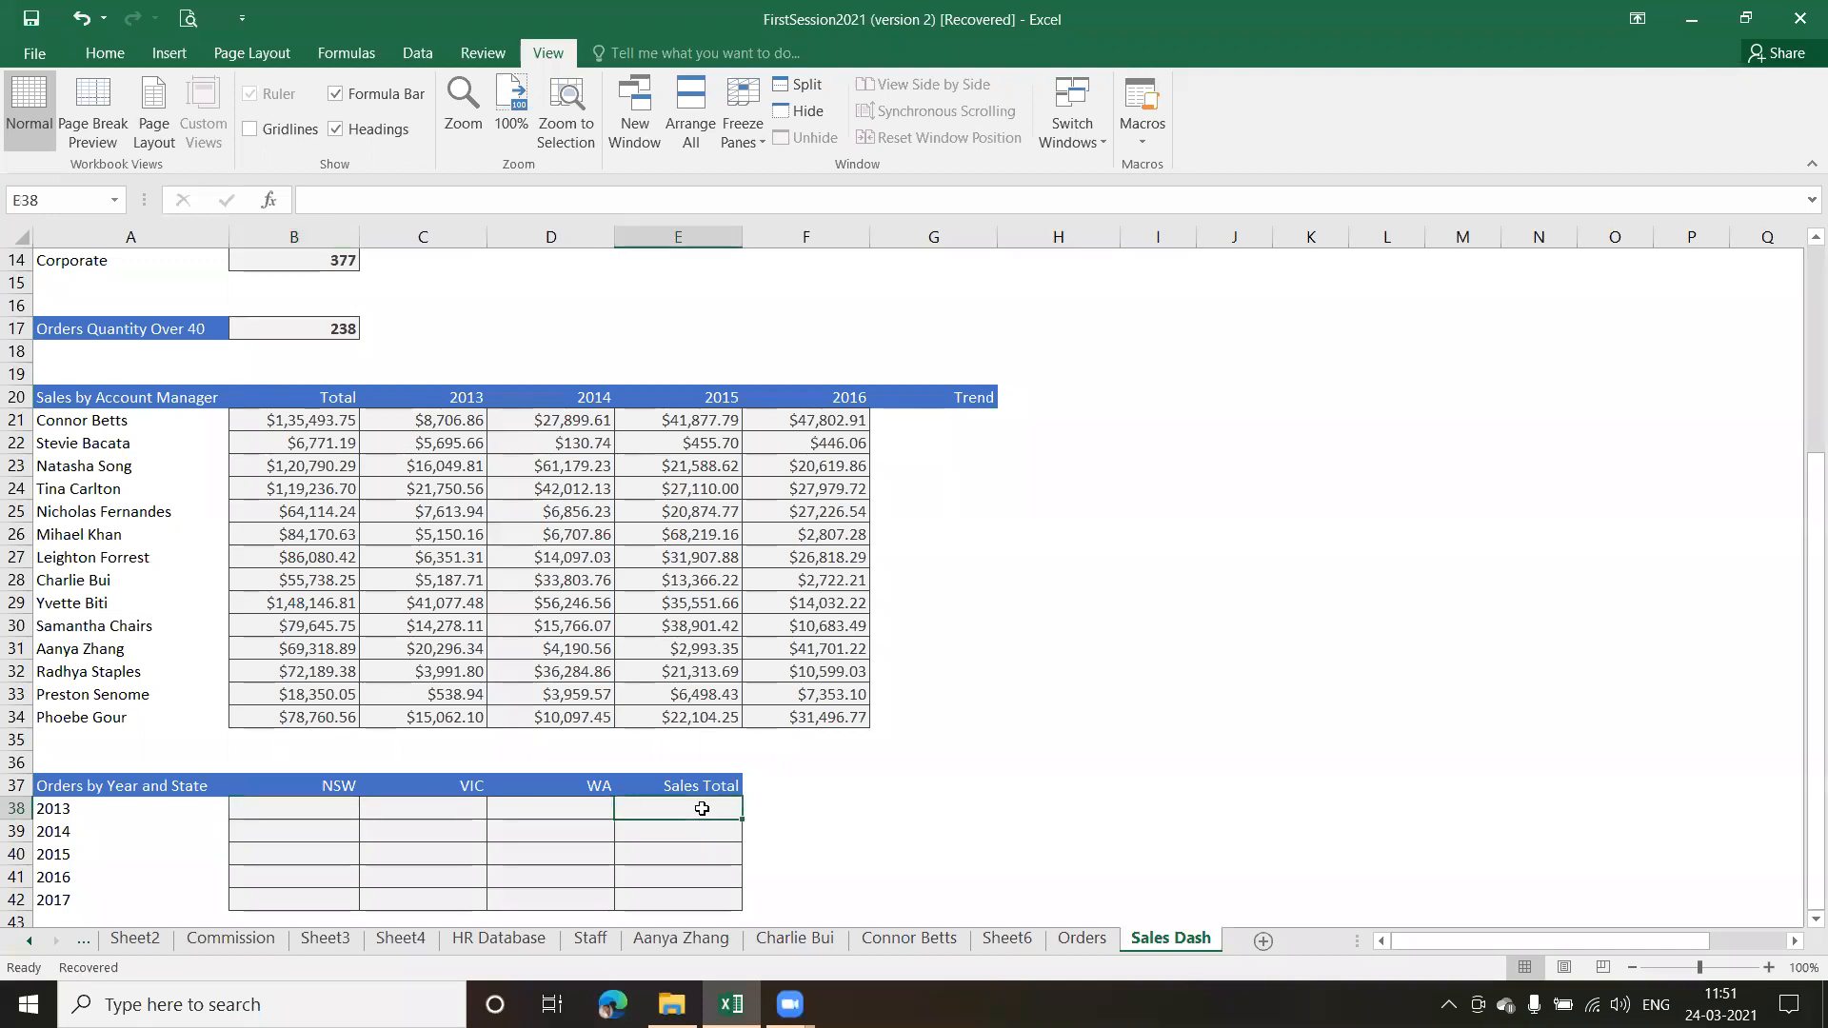
click(312, 810)
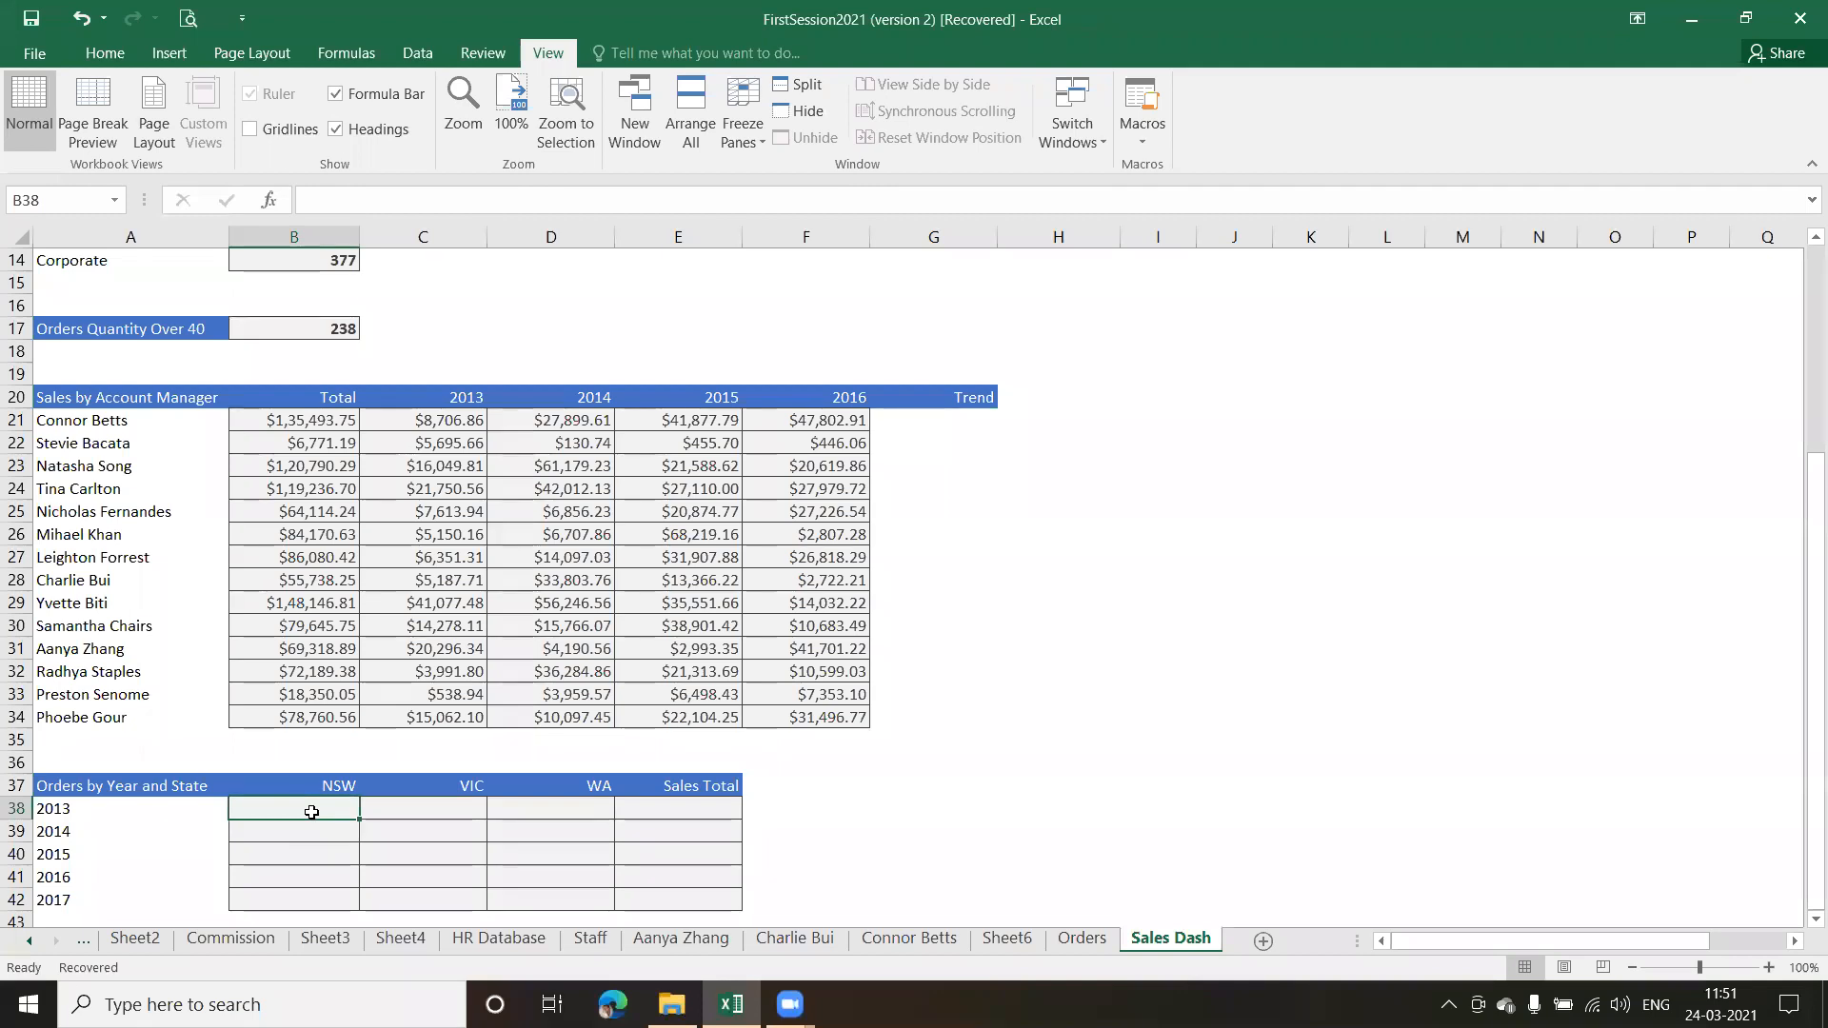
text(=co)
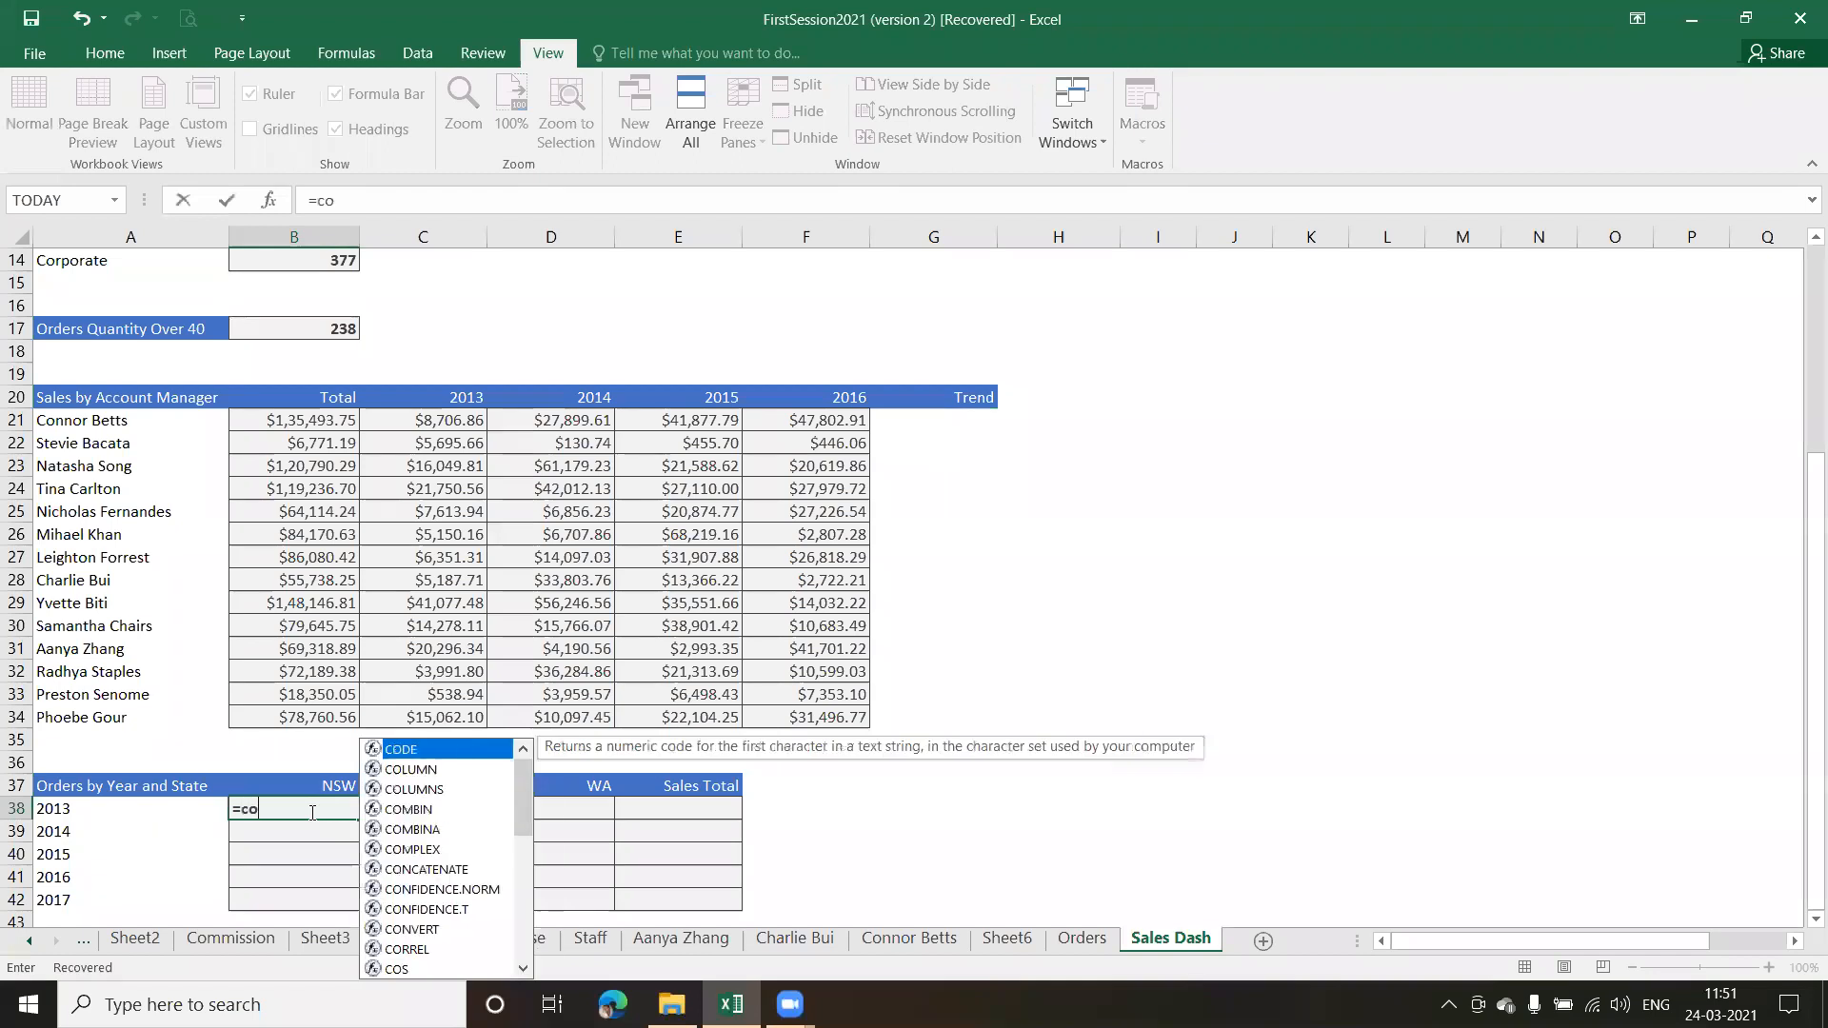
text(unt)
key(Down)
key(Down)
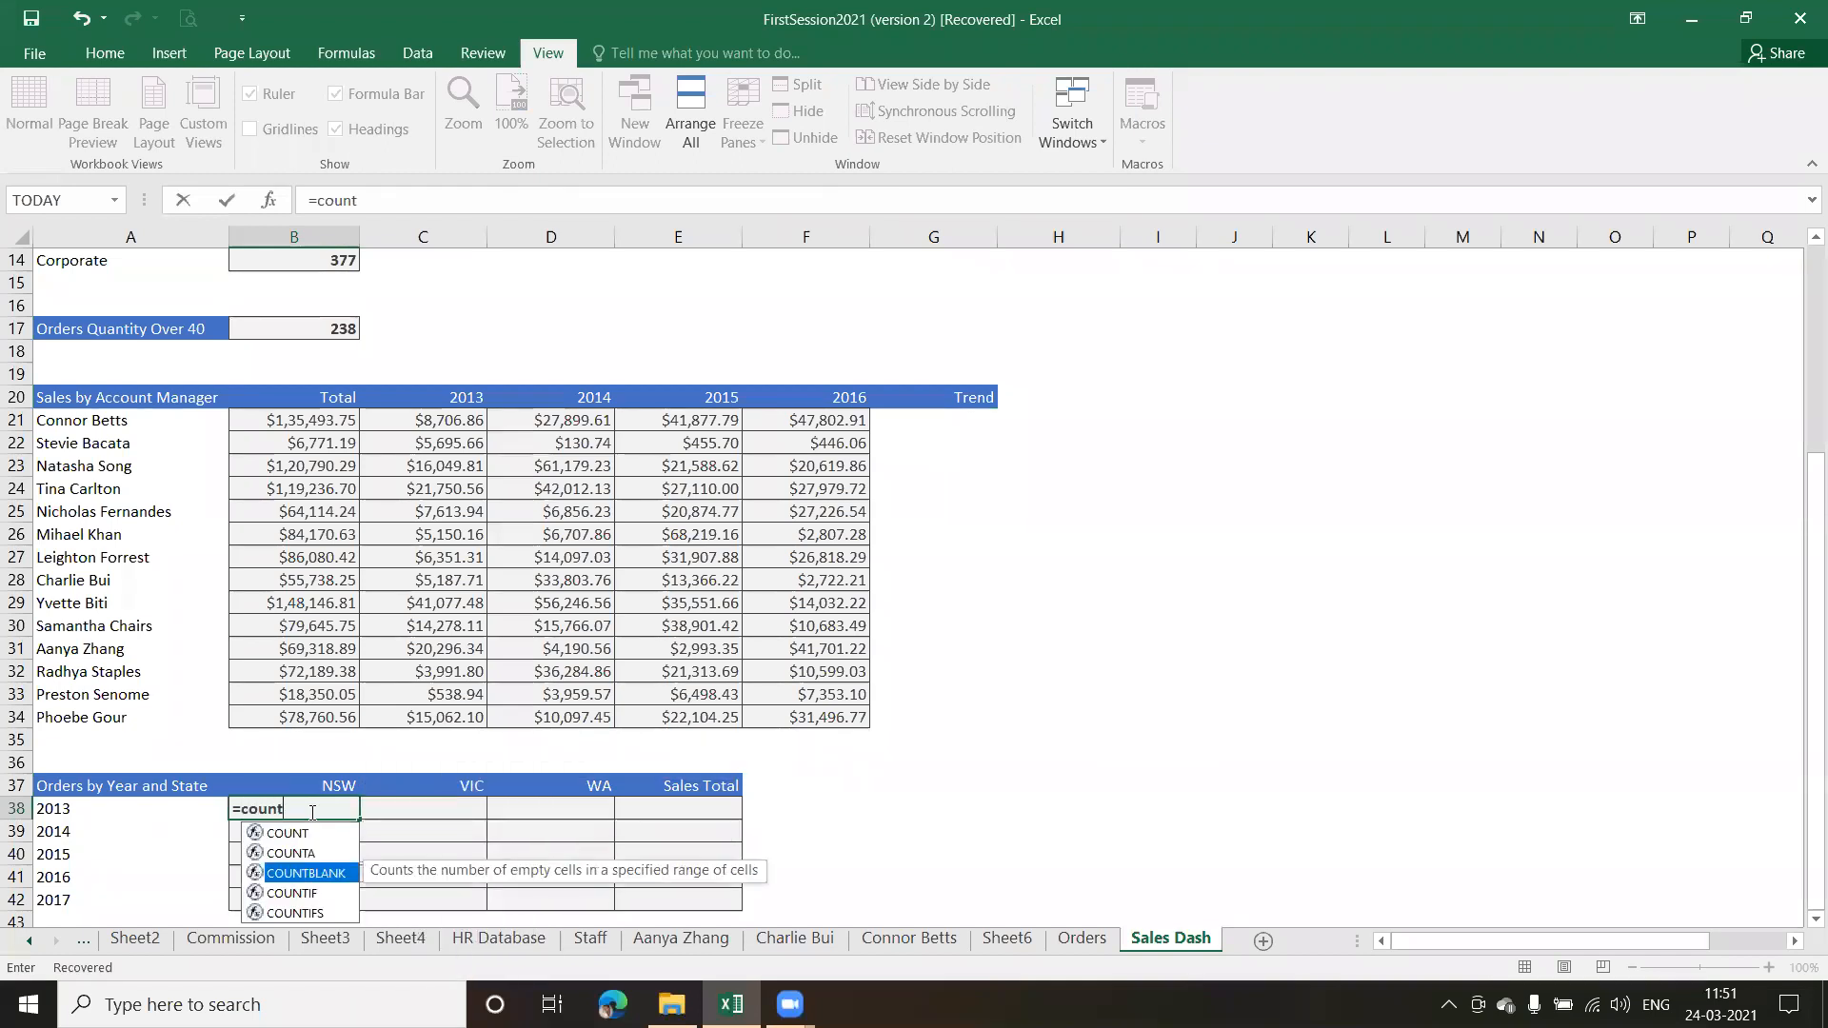
key(Down)
key(Down)
key(Tab)
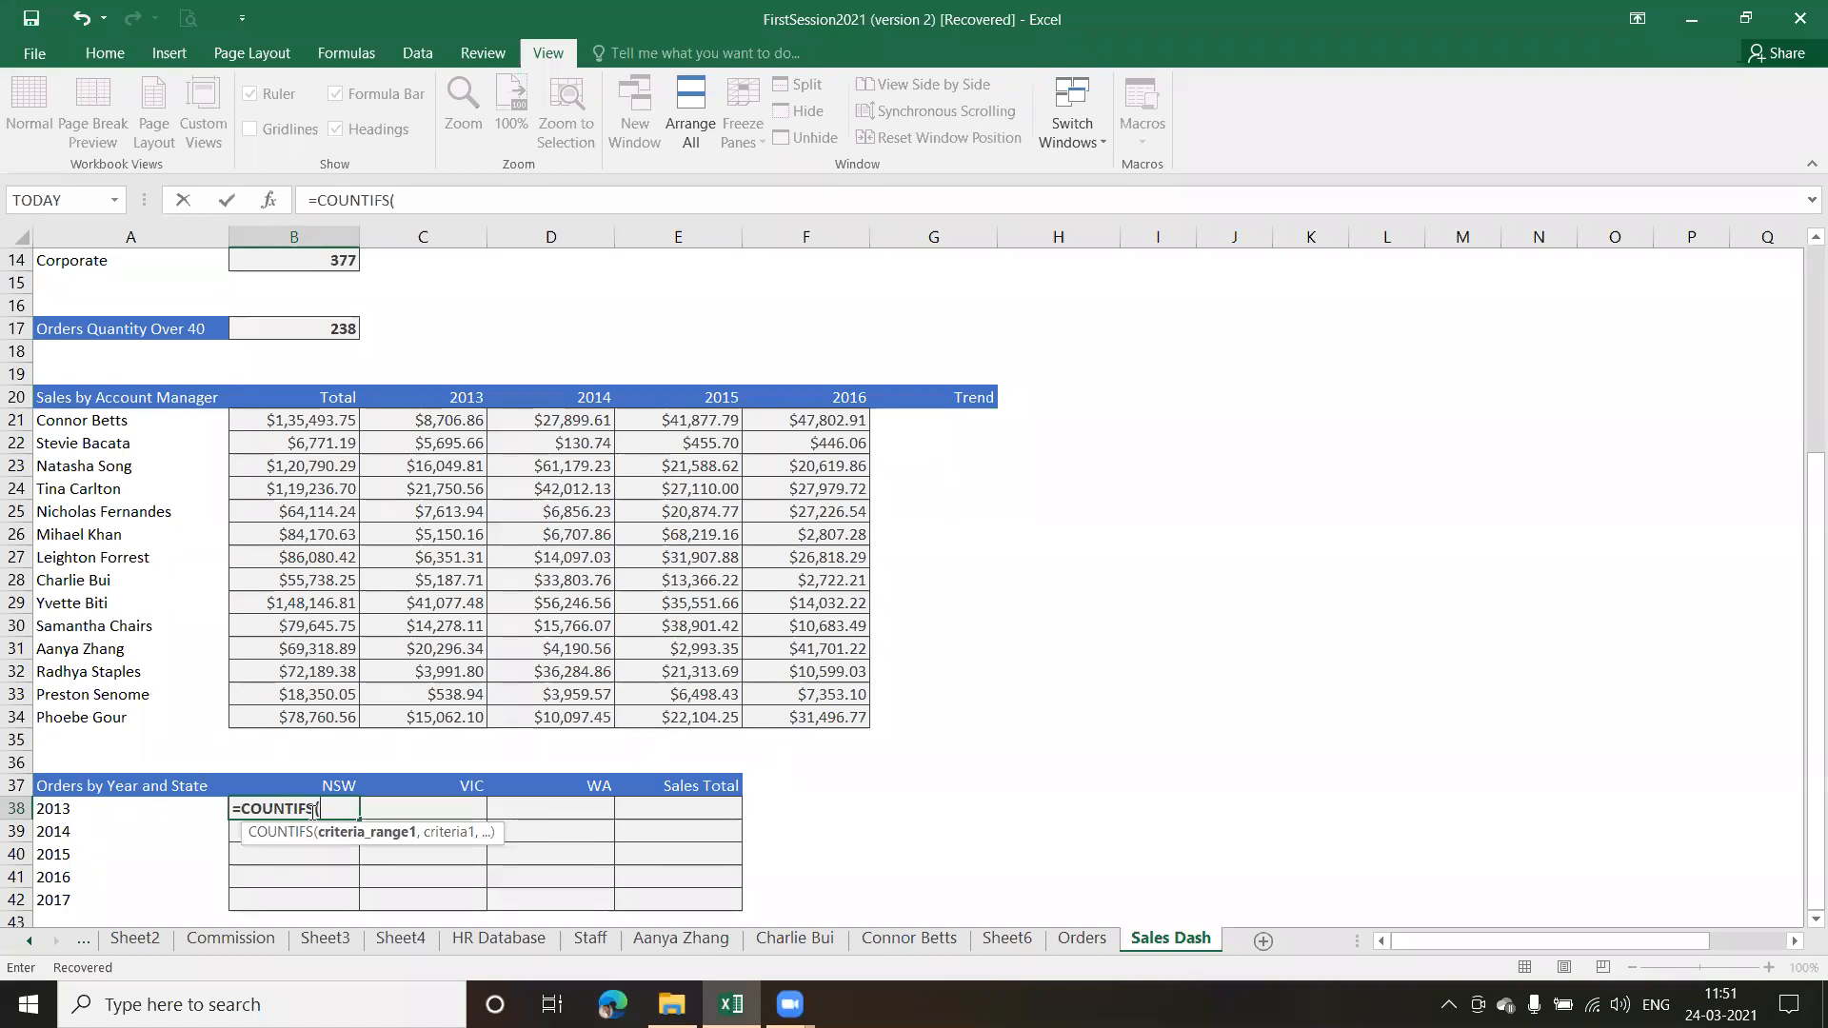
Enter Order_Year as the first criteria range and $A38 as its criterion in the COUNTIFS formula in B38
text(order)
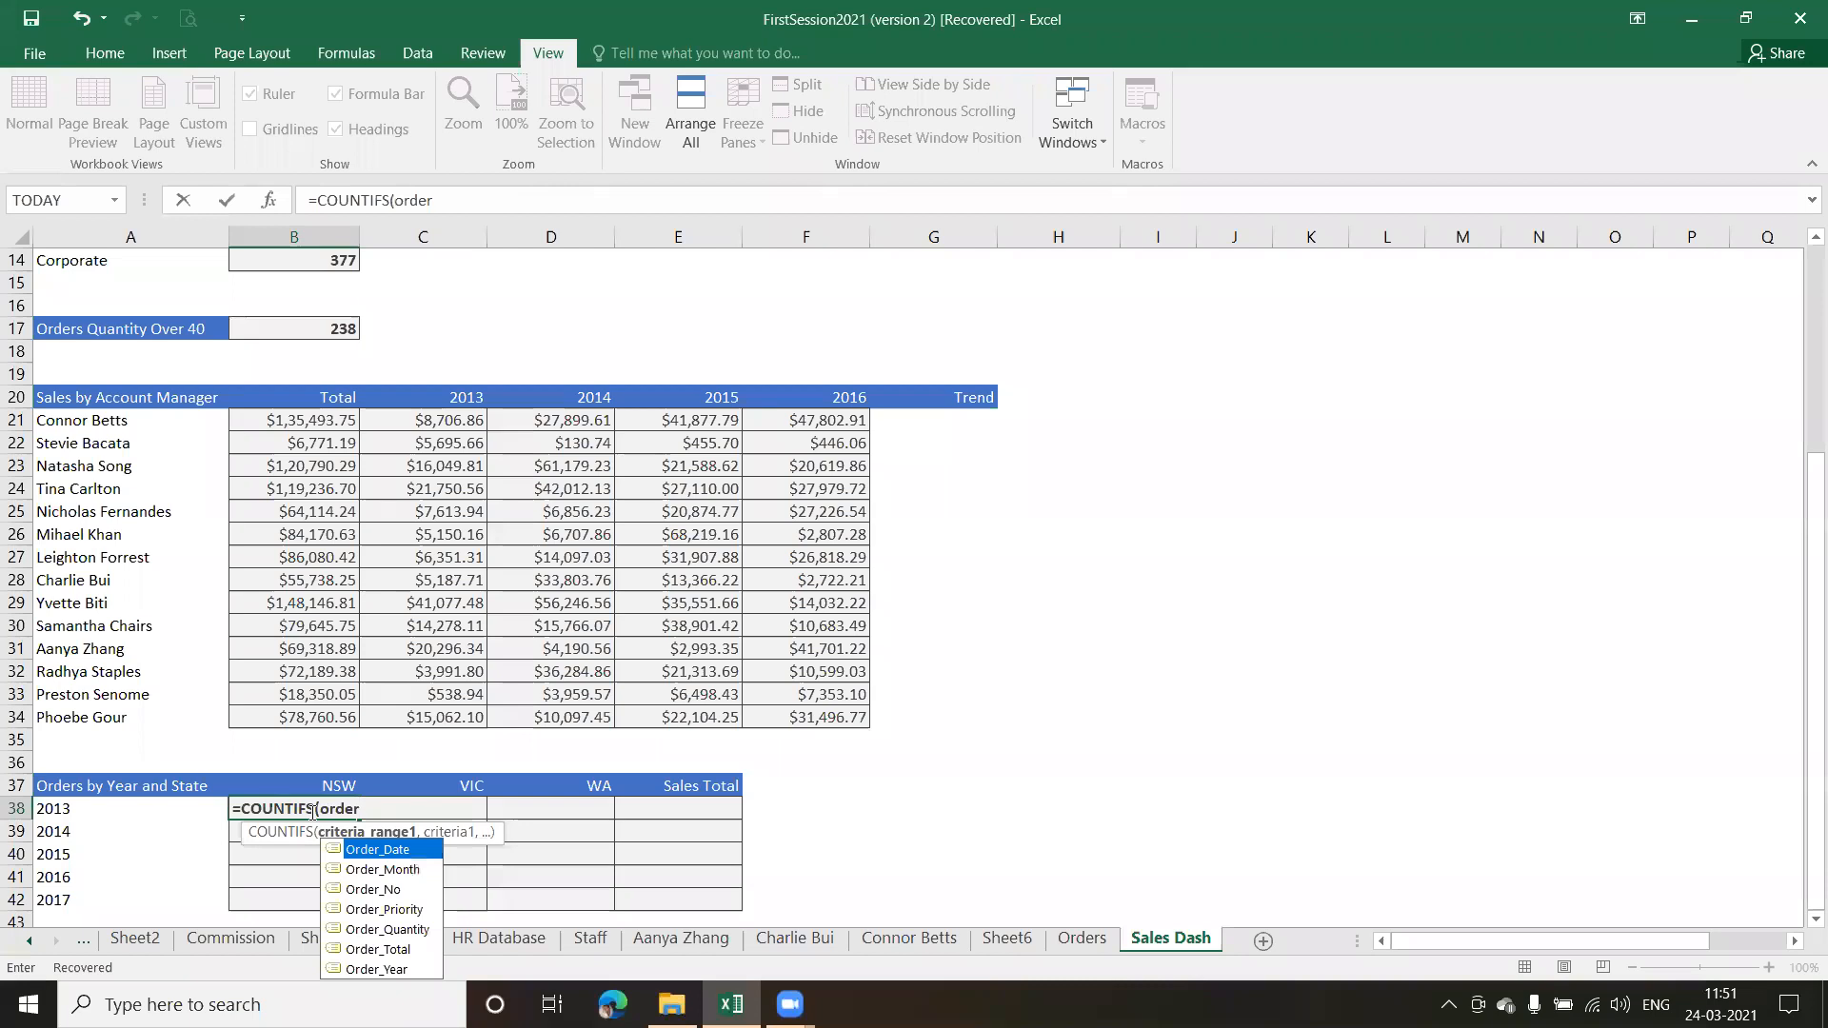
key(Down)
key(Down)
key(Down)
key(Down)
key(Down)
key(Down)
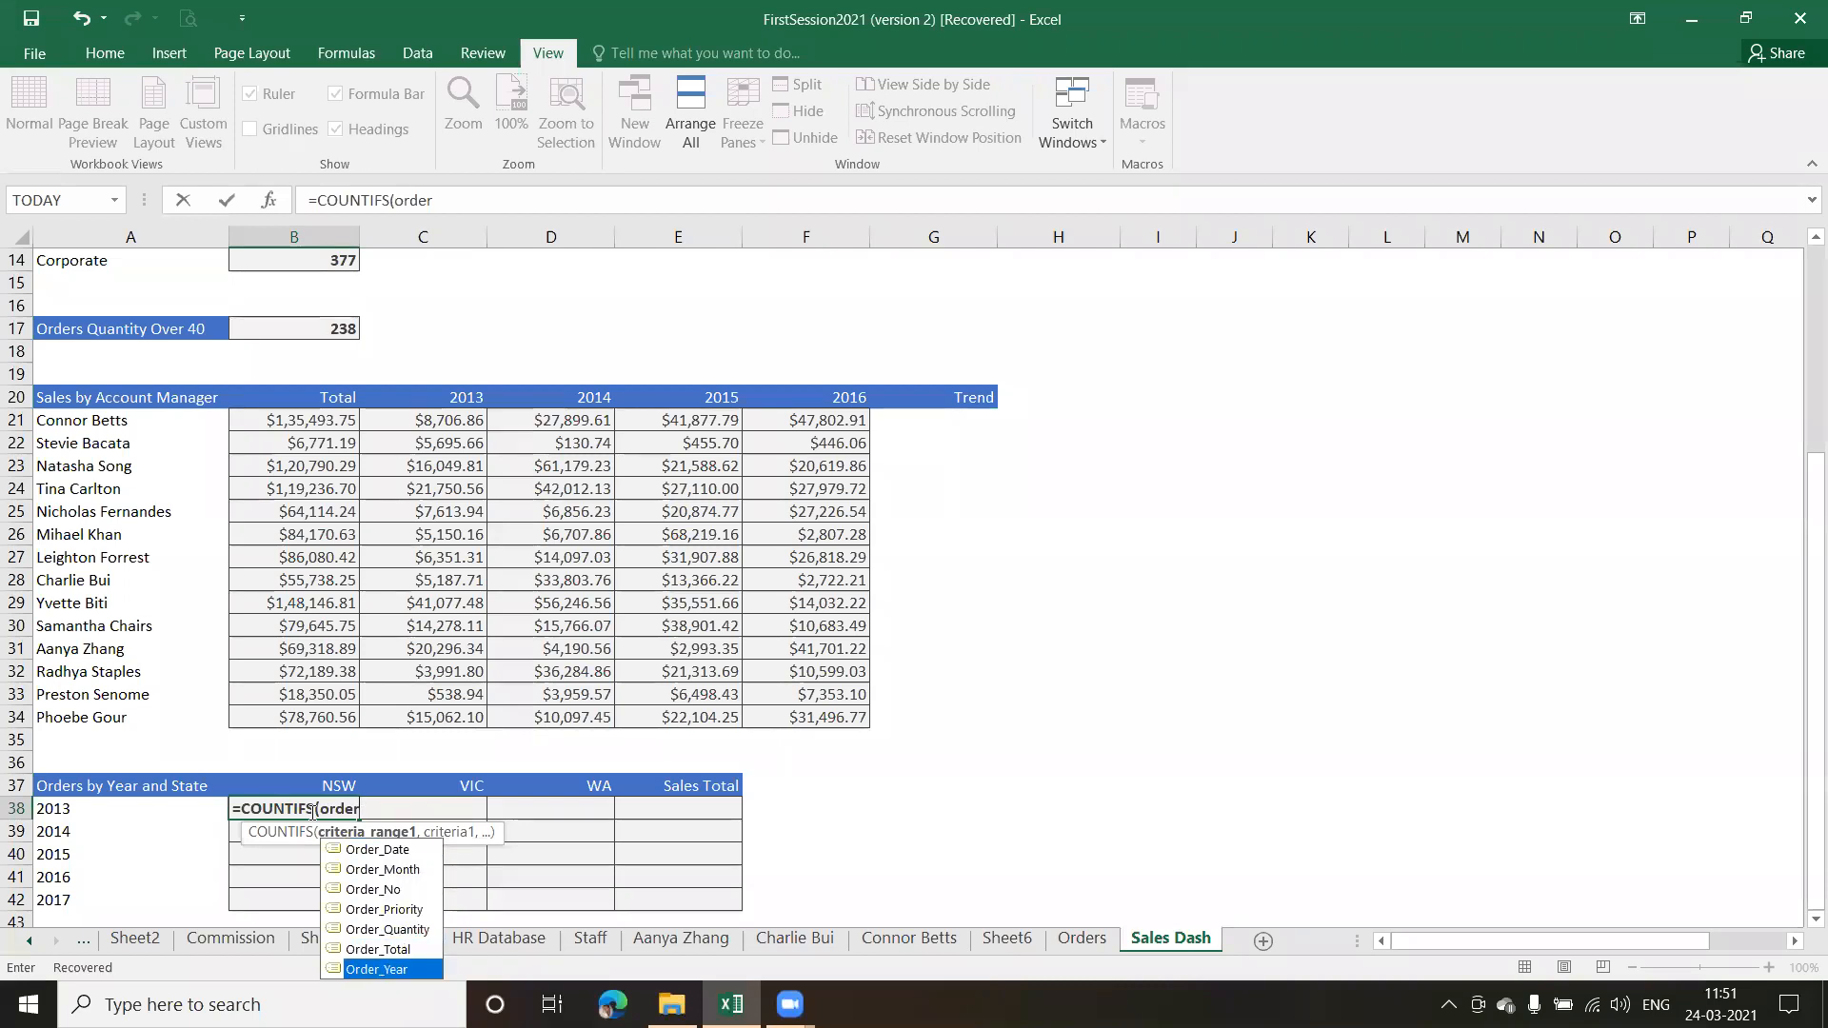
key(Tab)
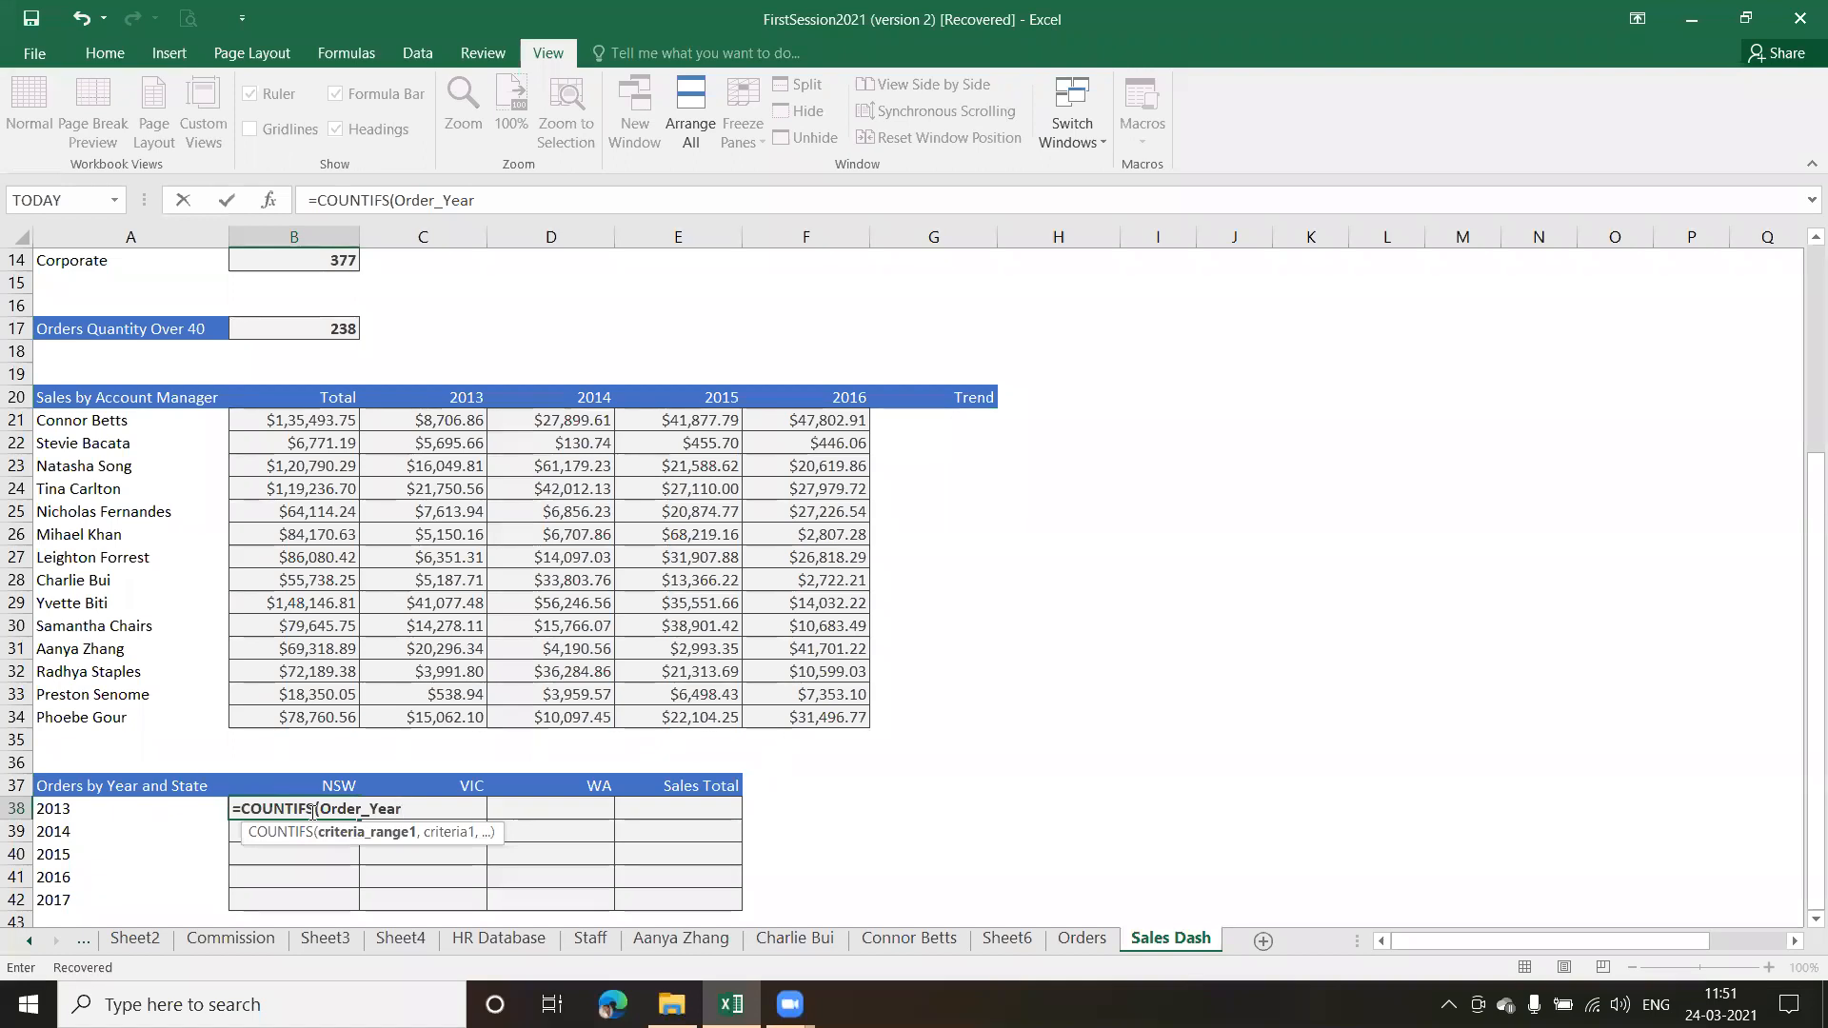
text(,)
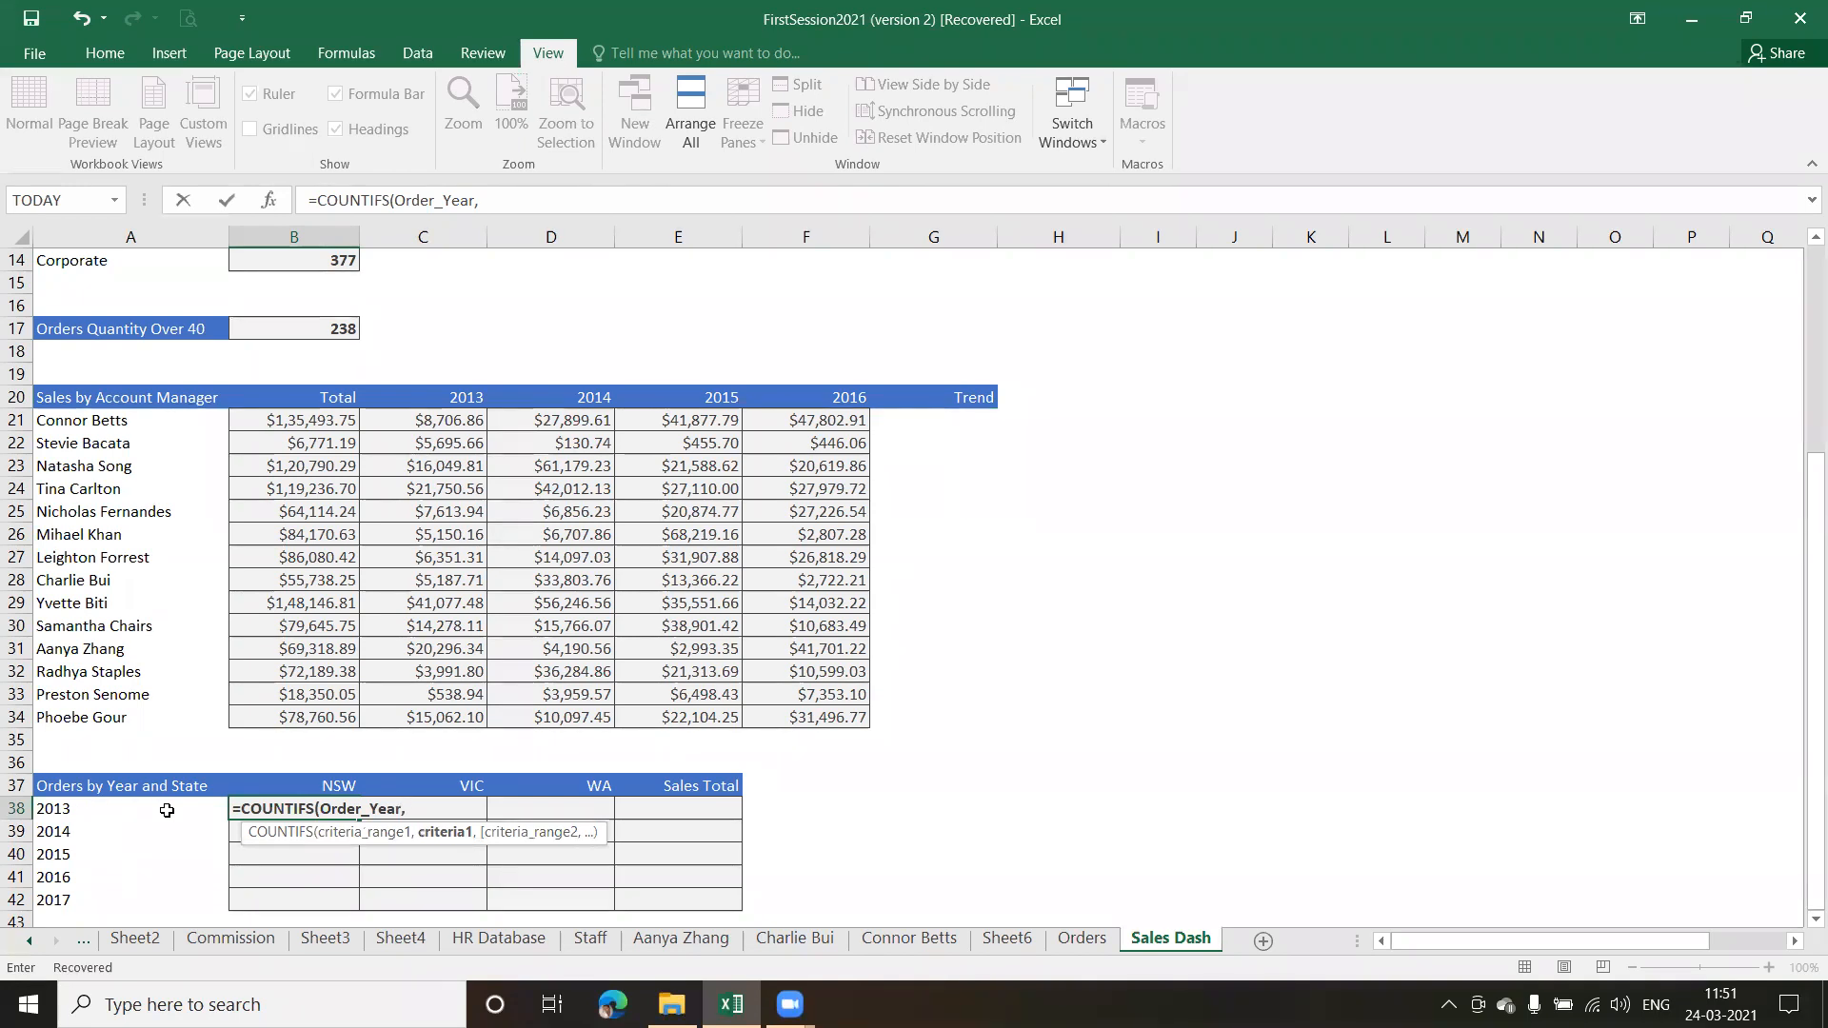
text($A)
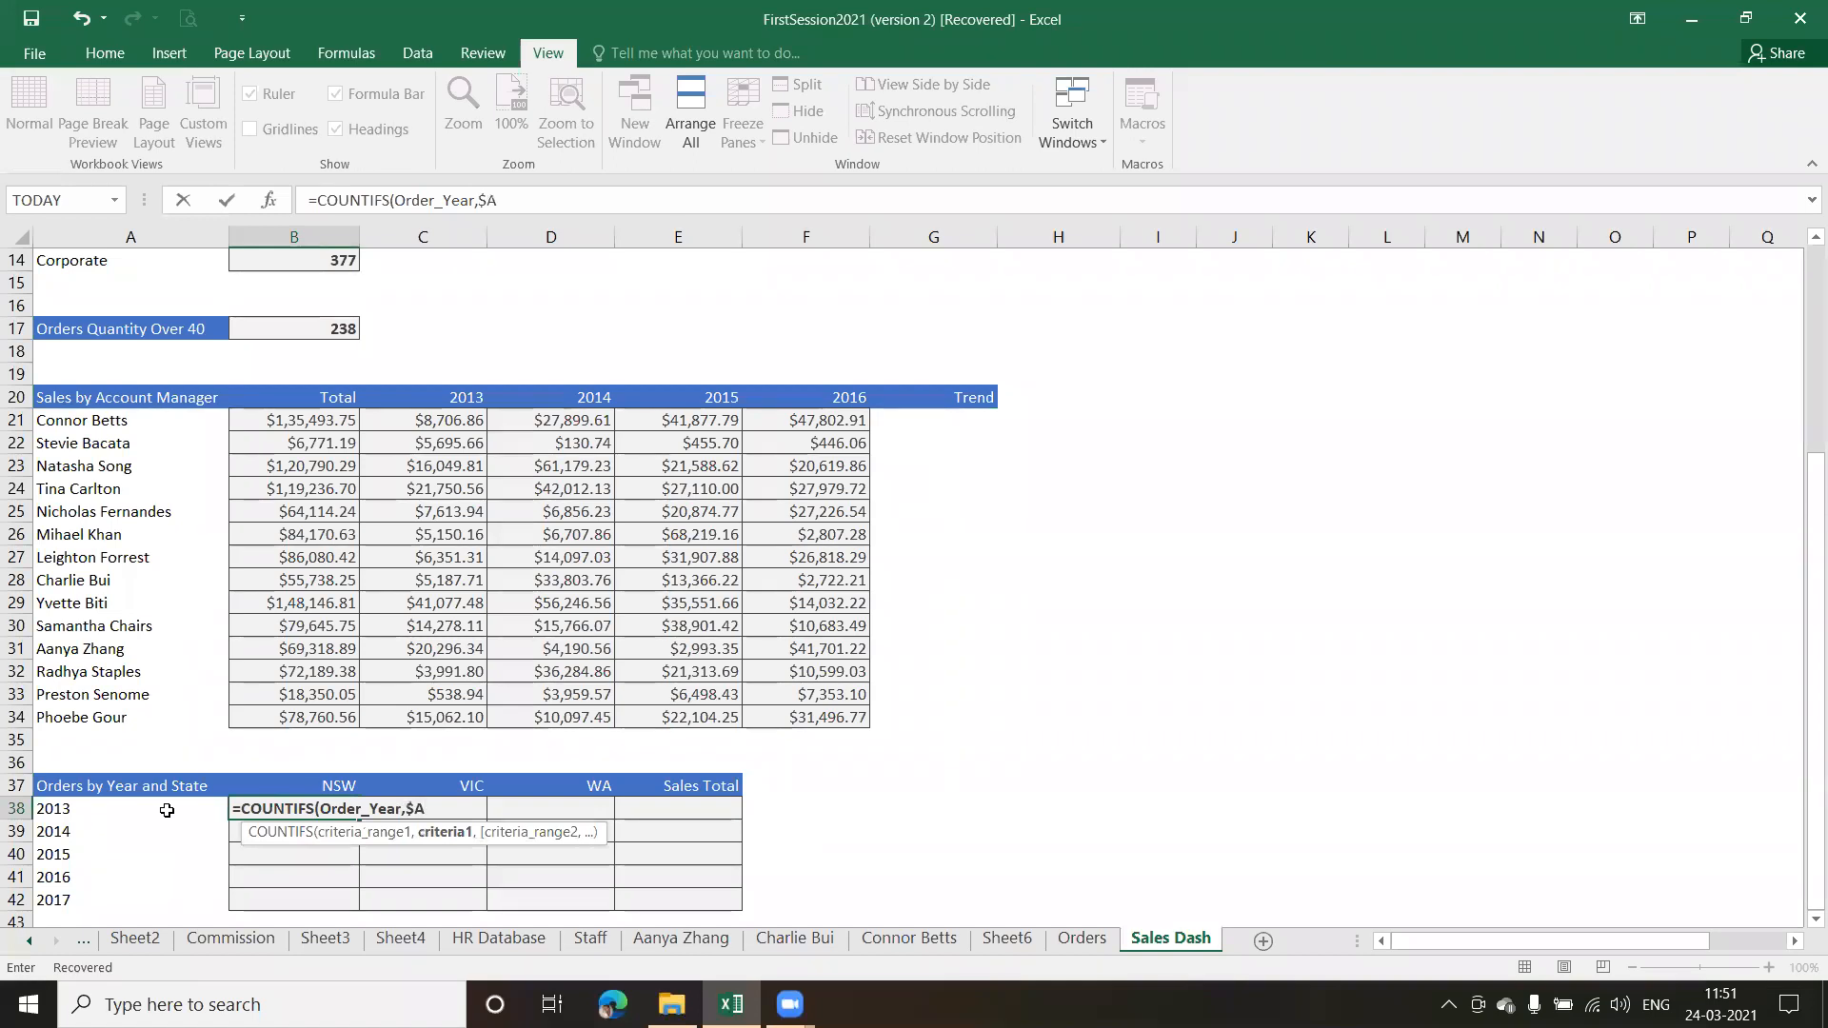
text(3)
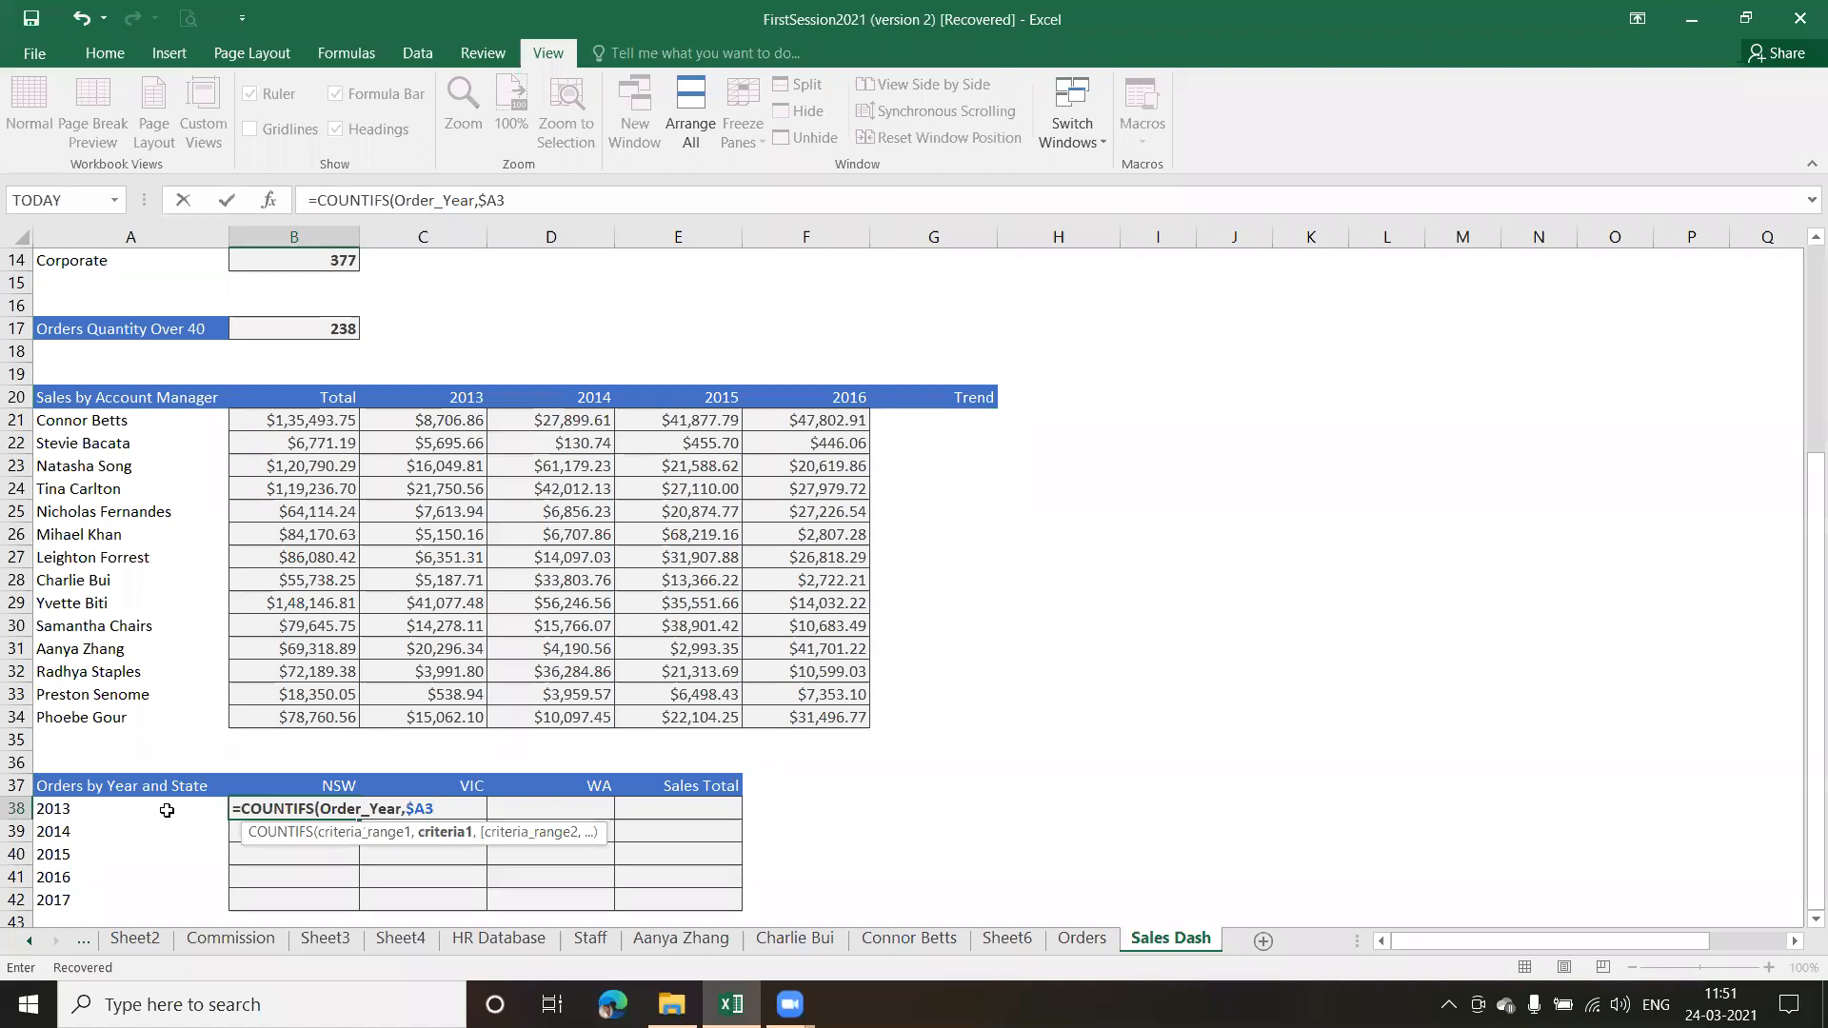
text(8)
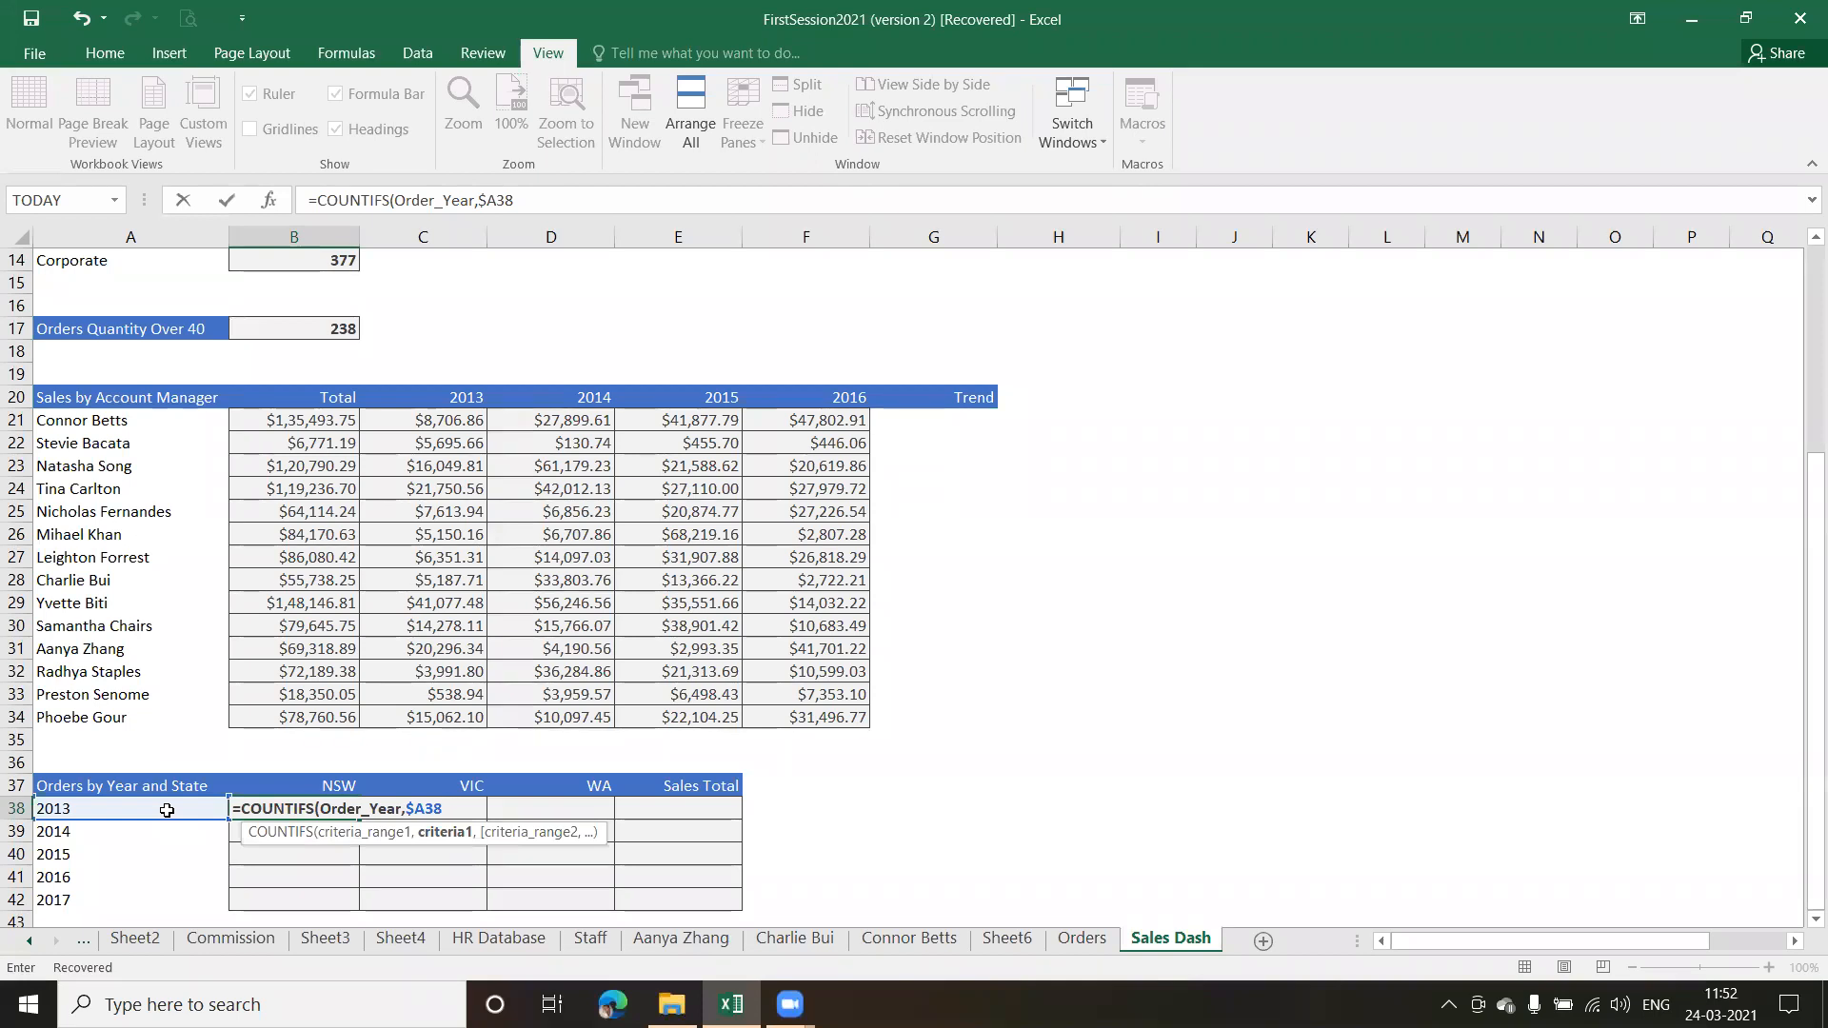
text(,)
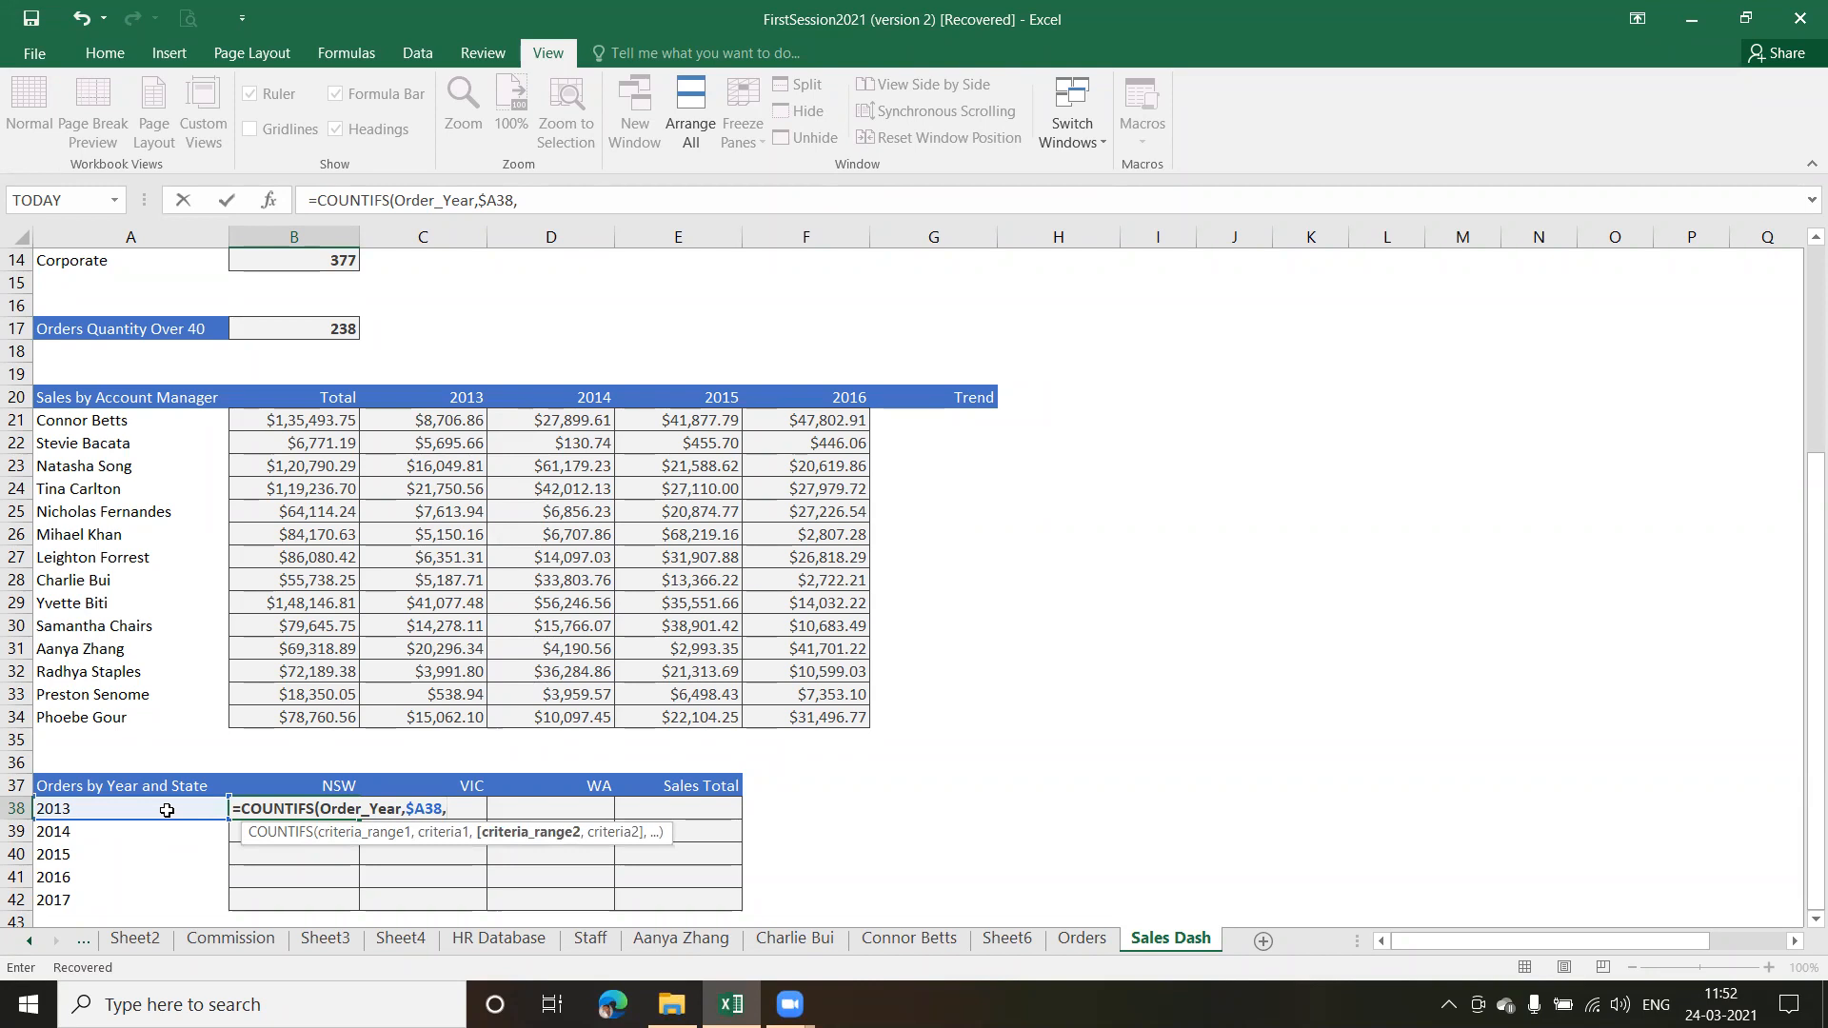
text(sta)
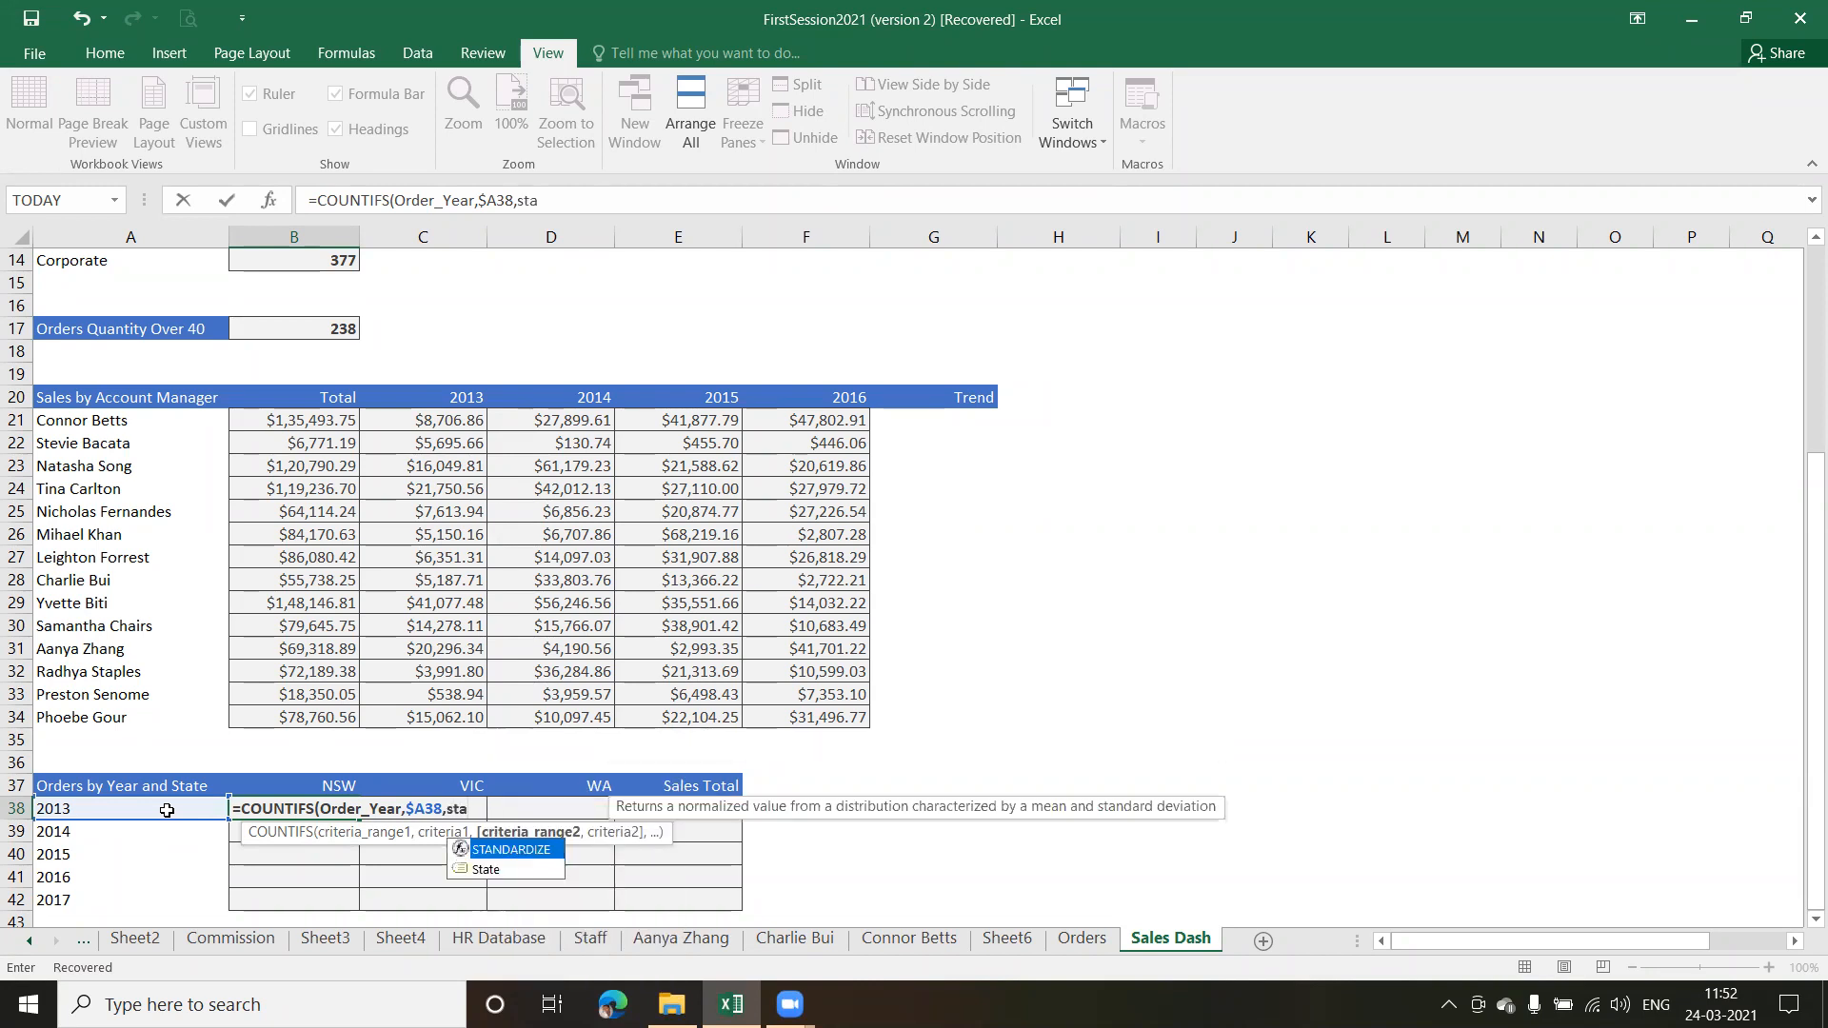
Complete the COUNTIFS formula in B38 with State as the second criteria range and B$37 as its criterion
key(Tab)
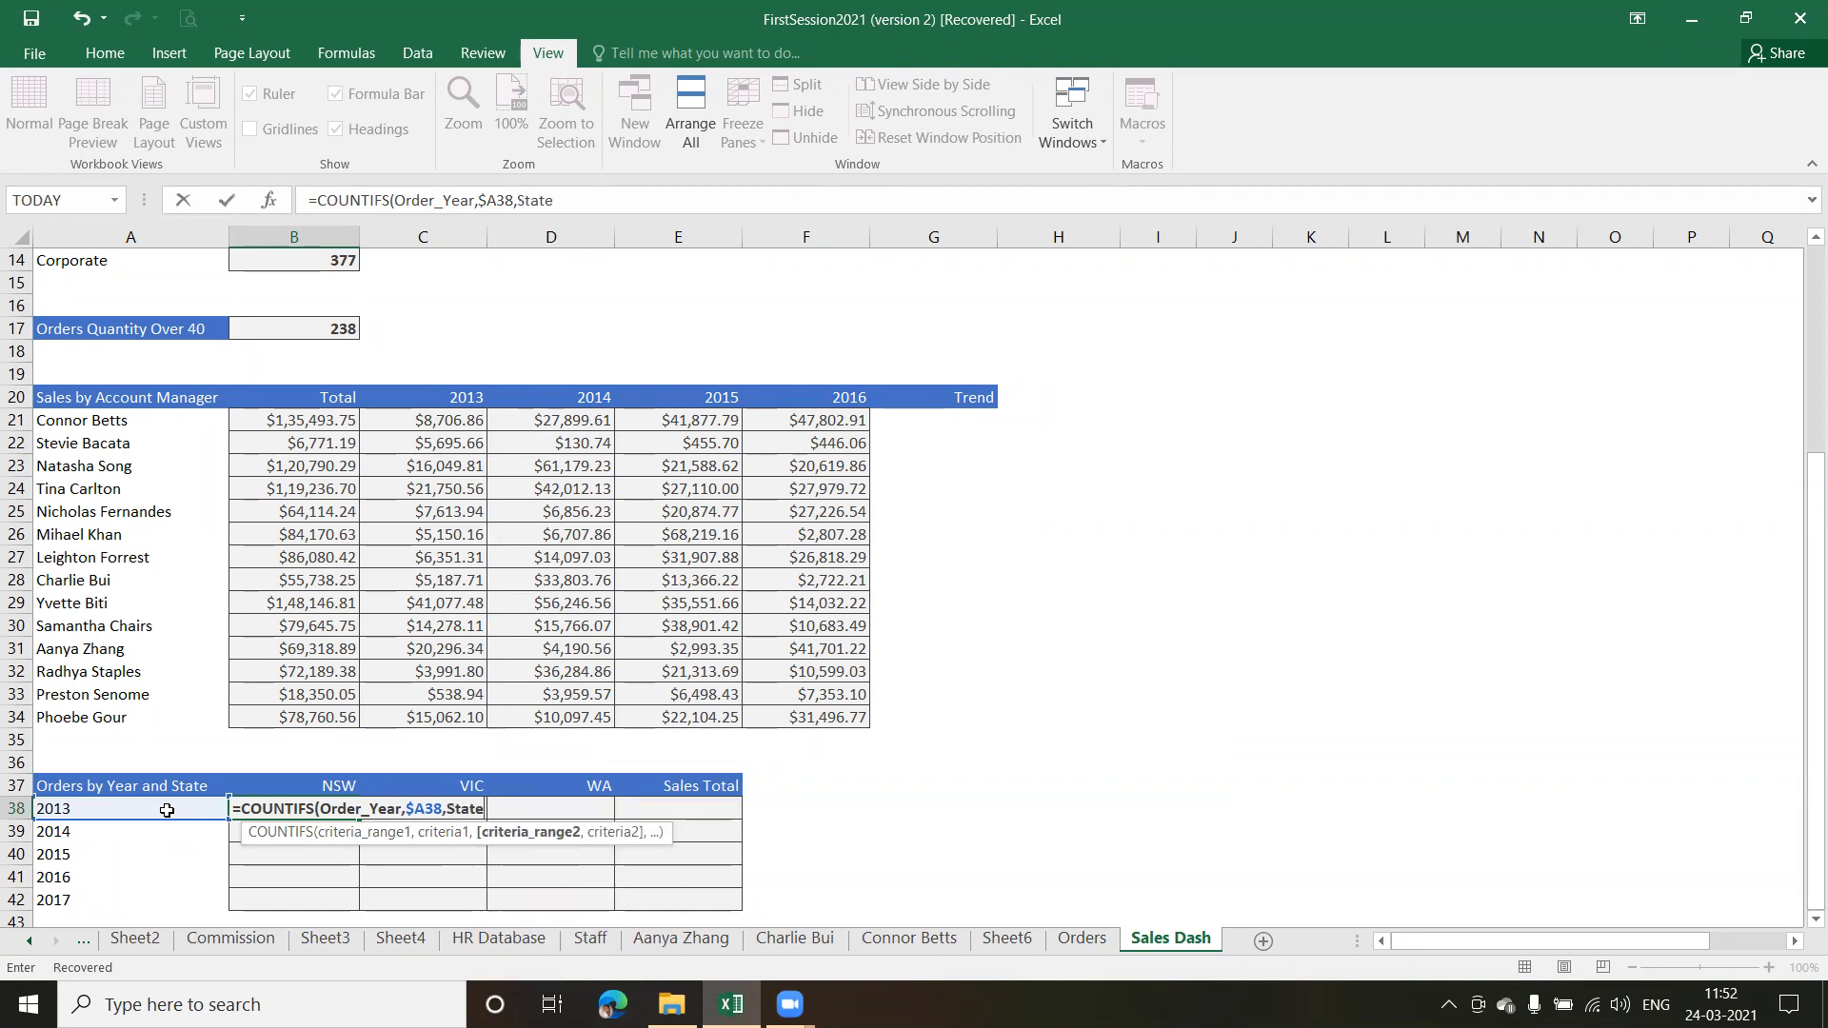
text(,)
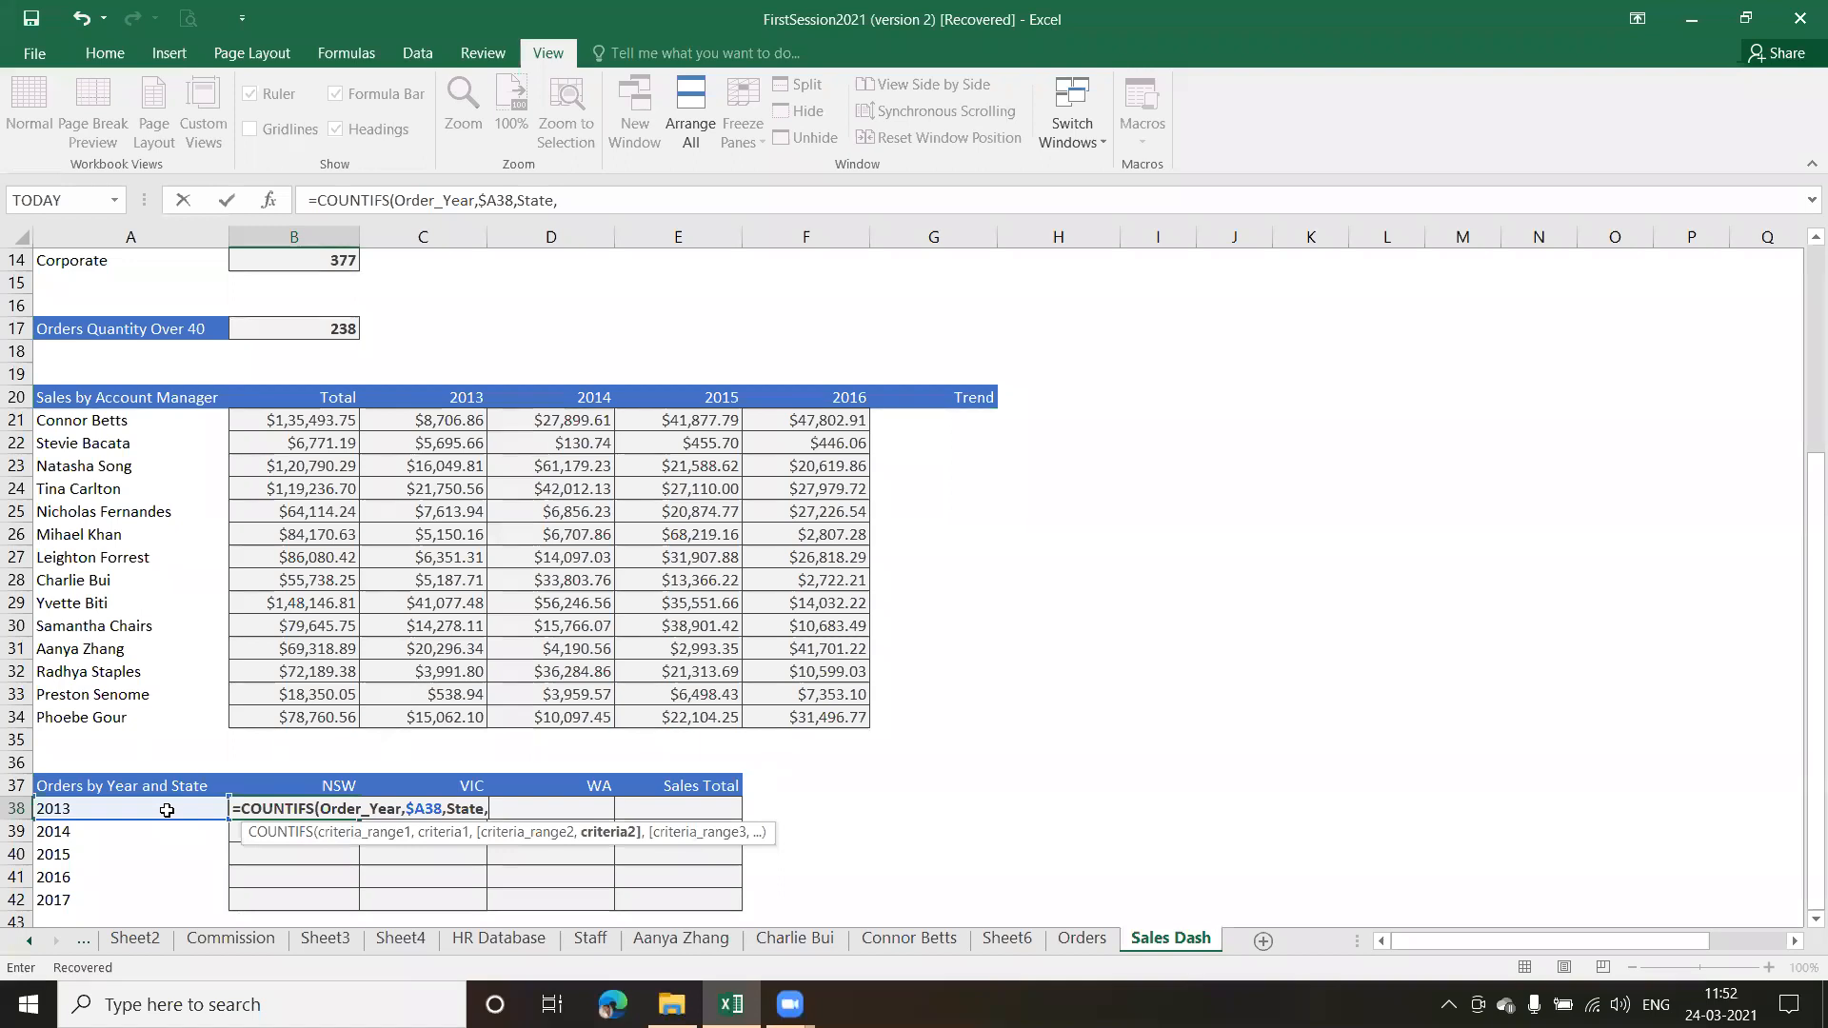
text(B)
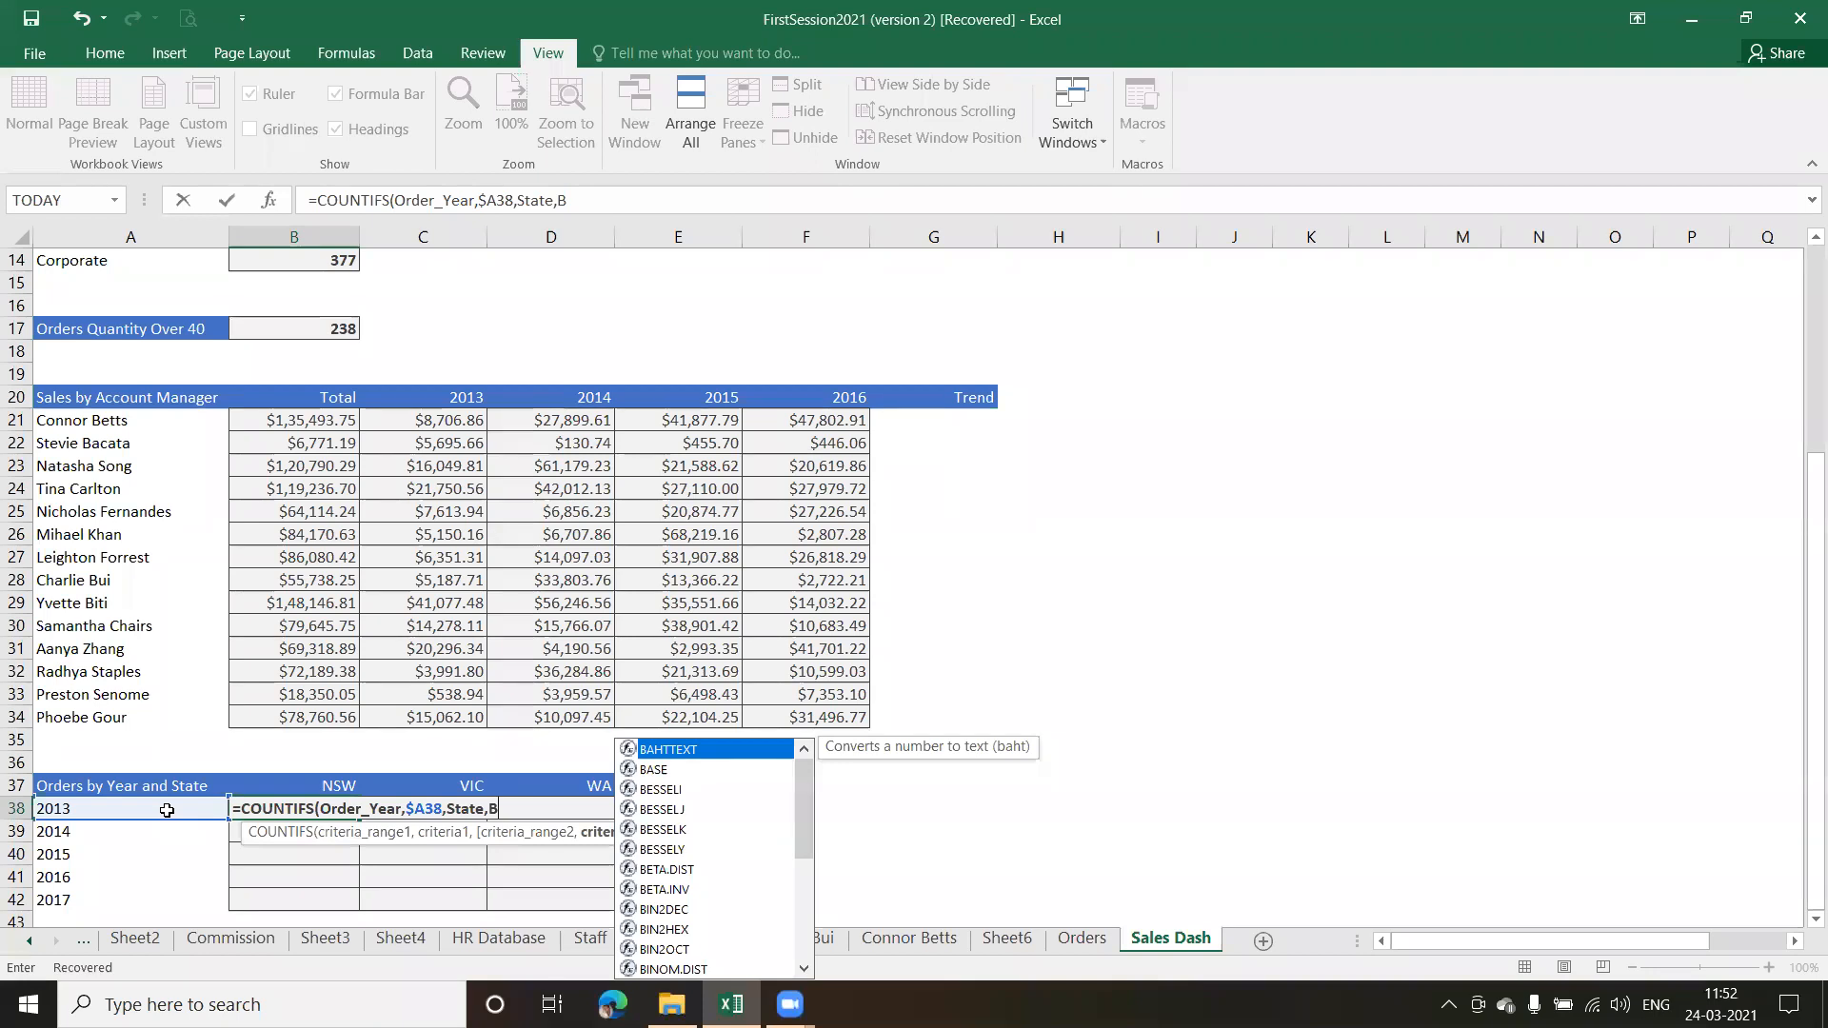
text($)
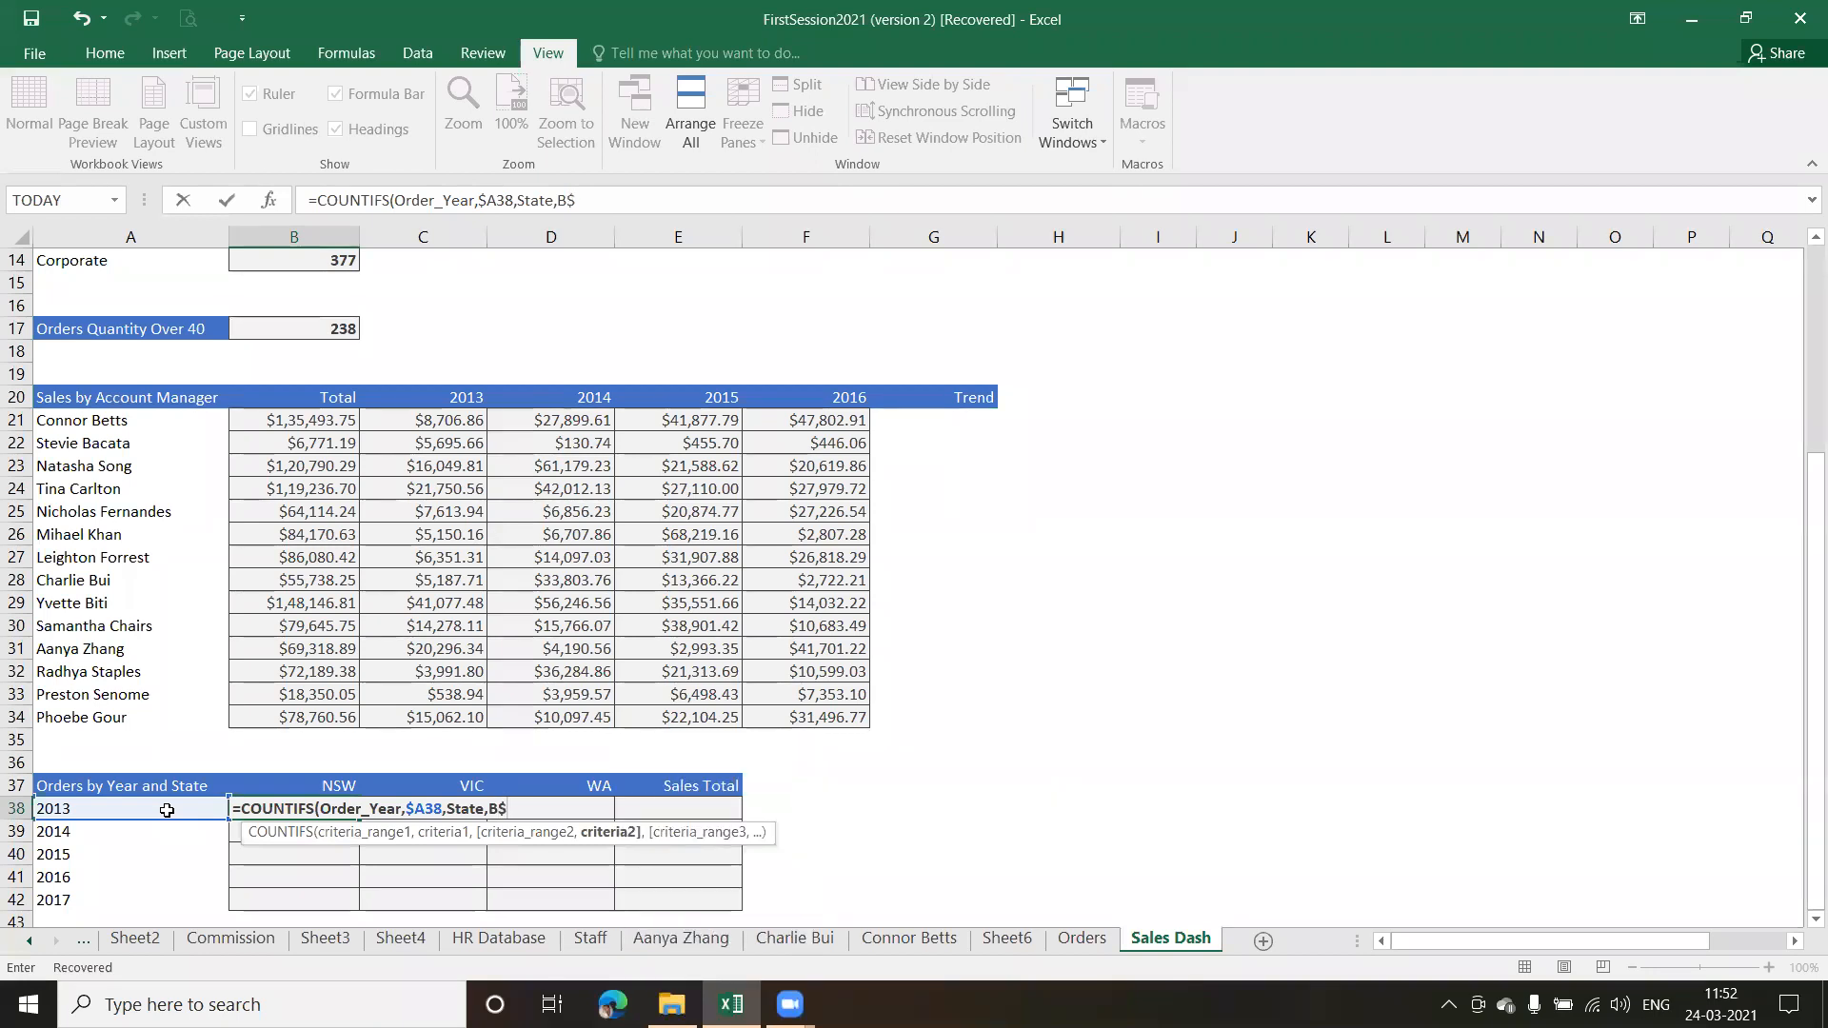
text(37)
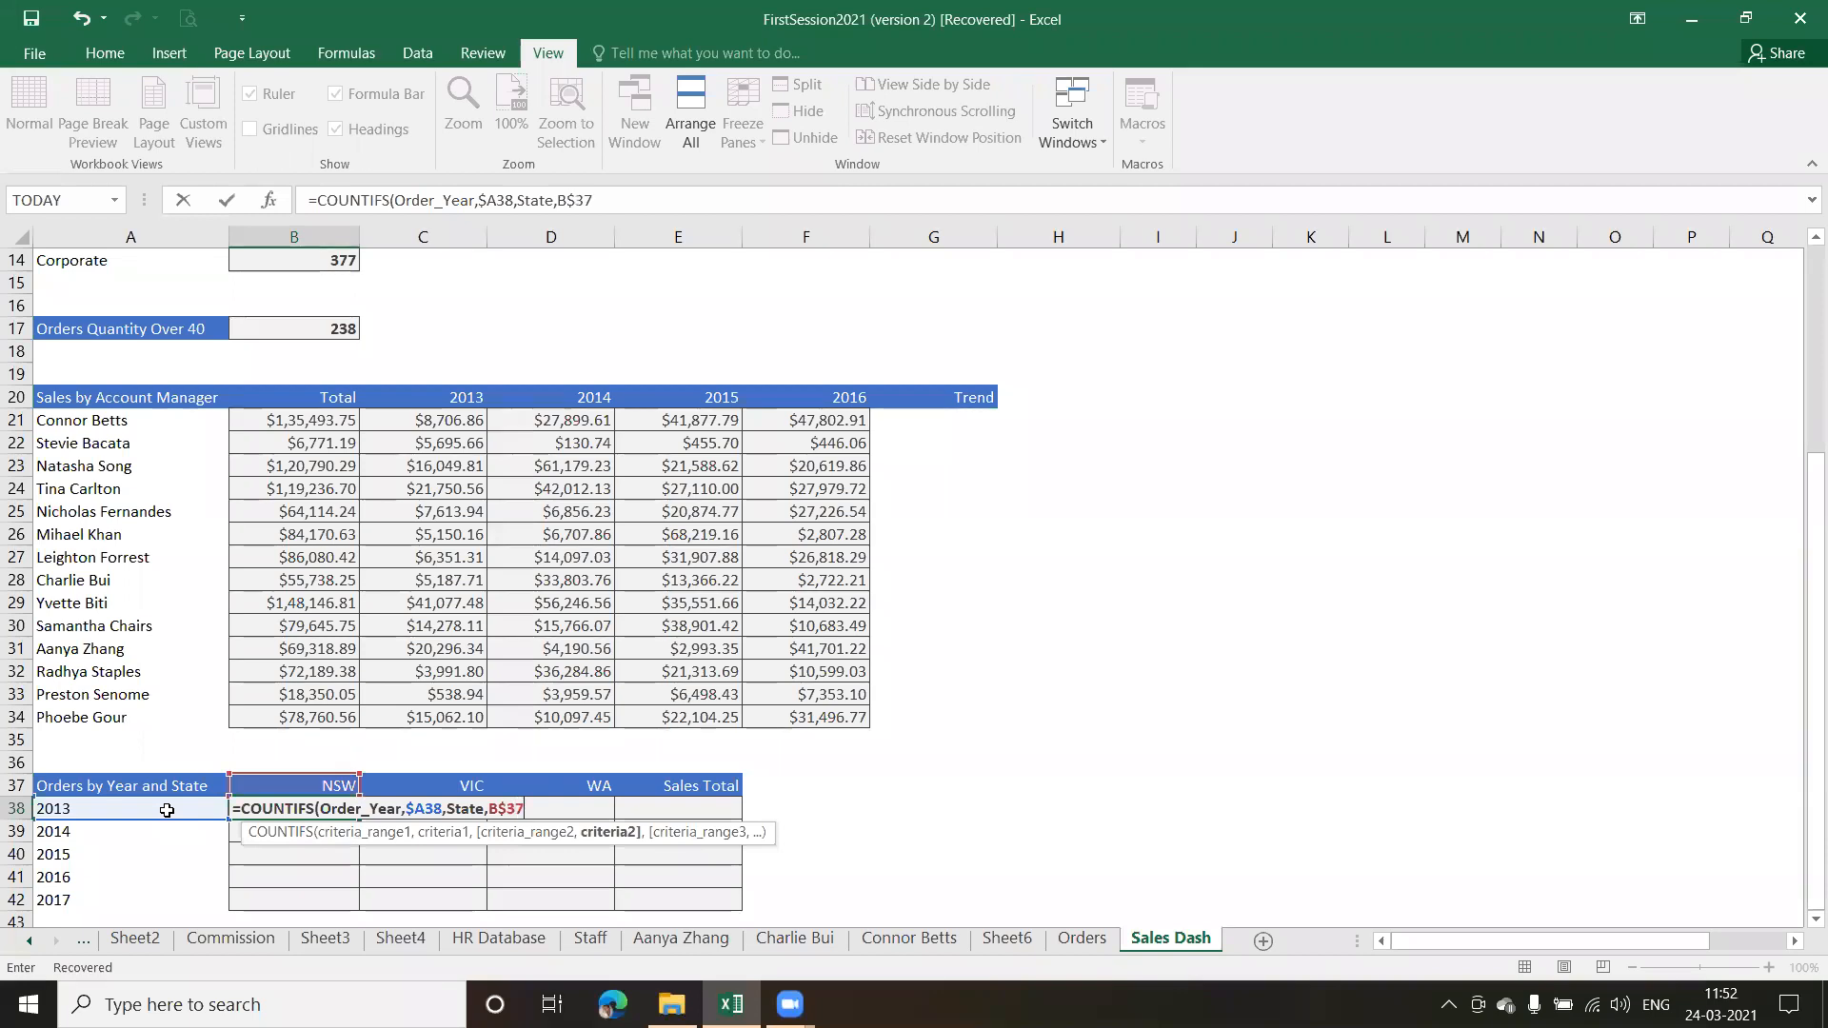
text())
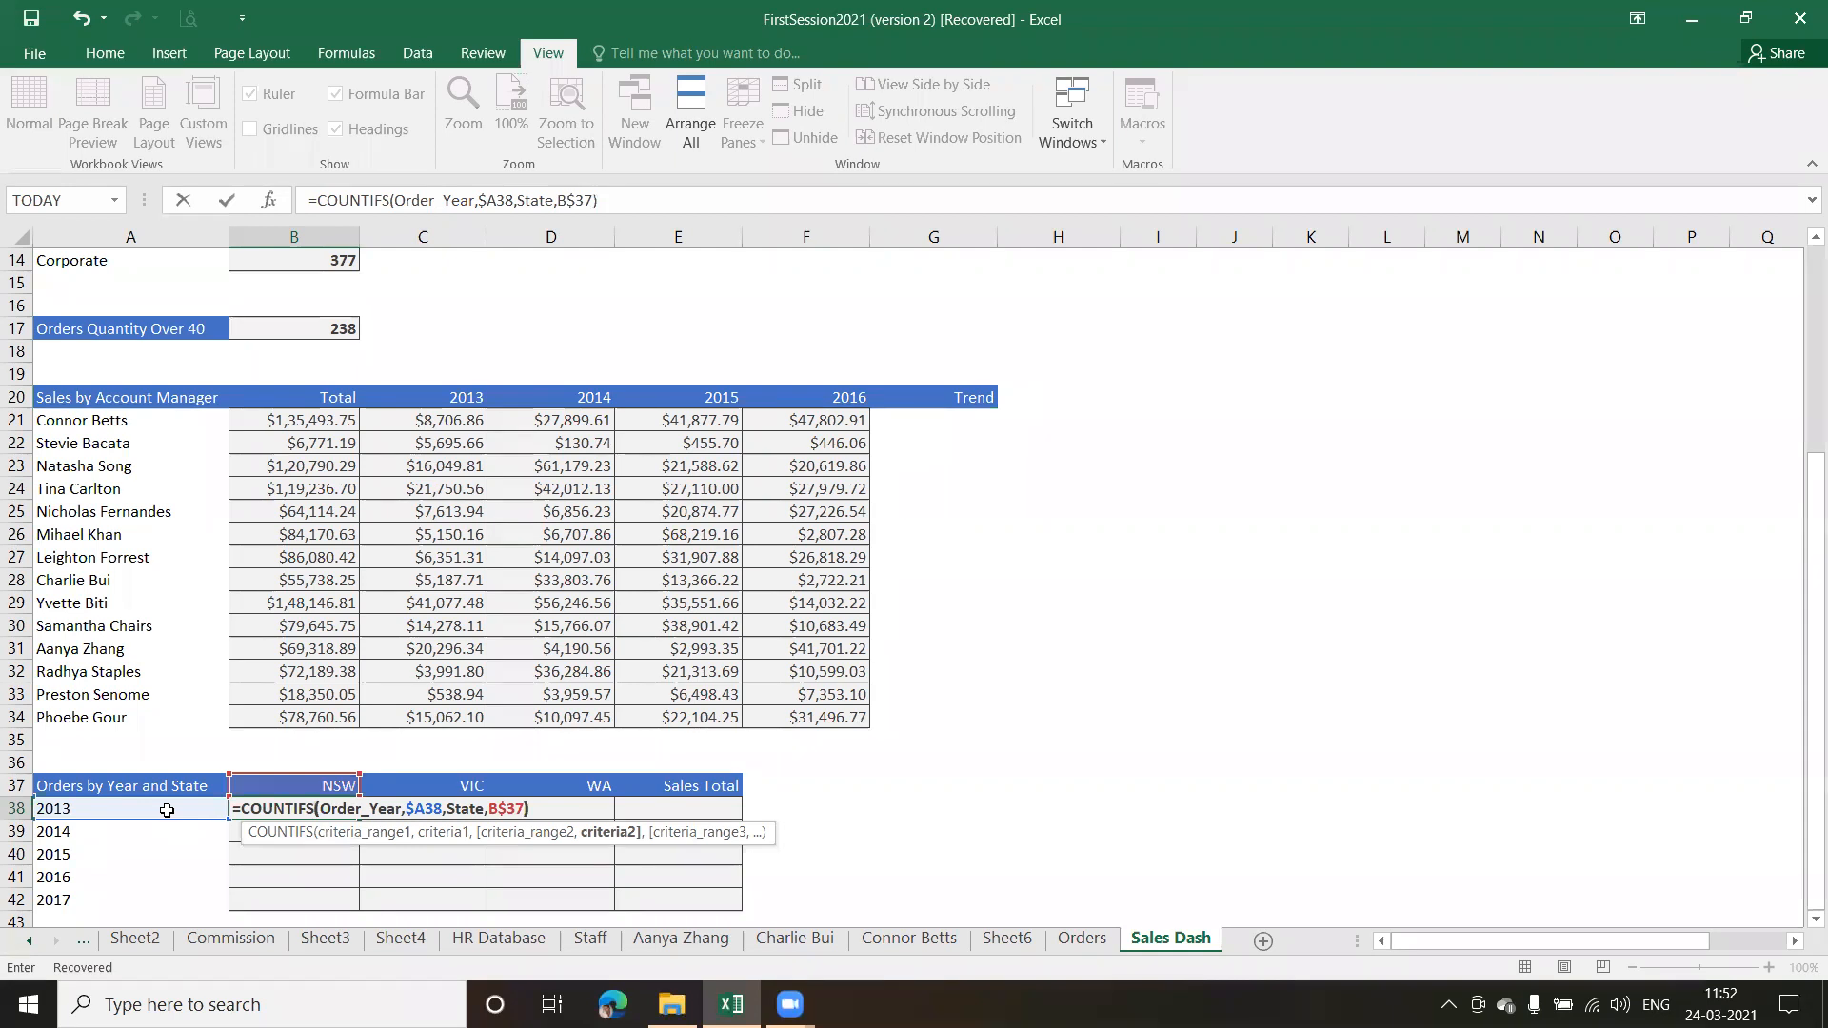
key(Return)
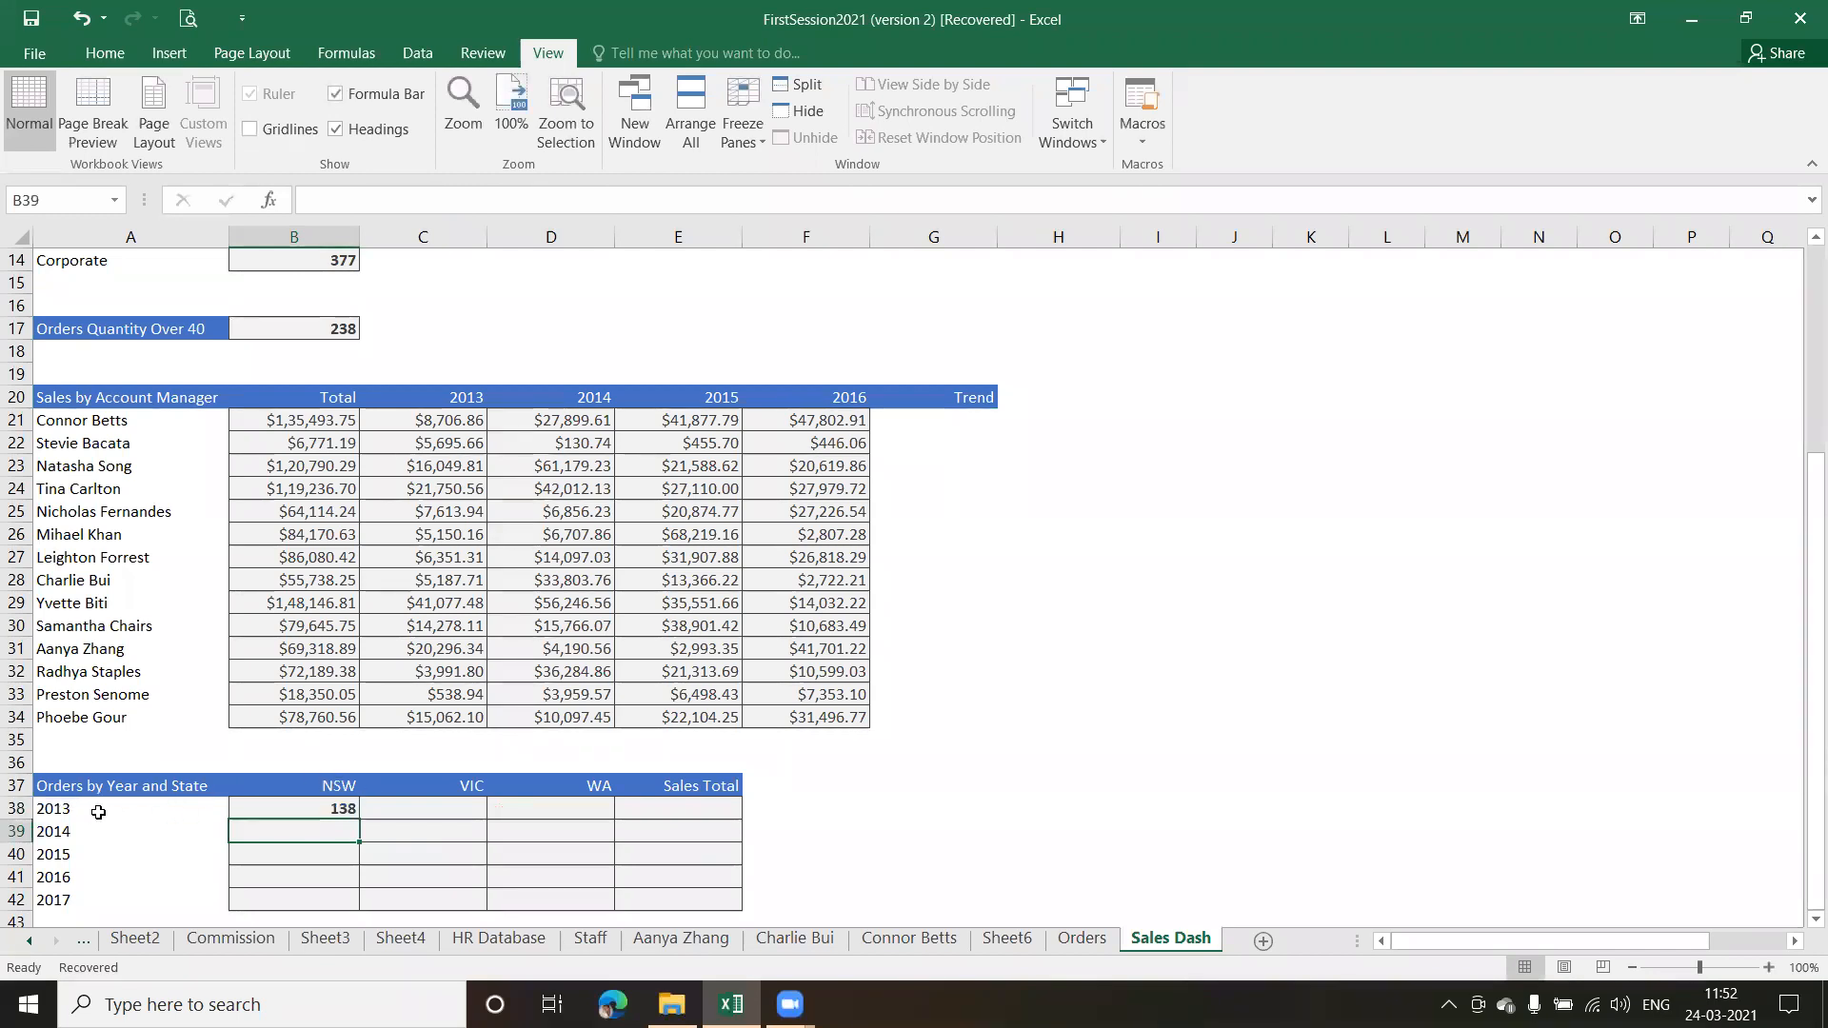
Fill the COUNTIFS formula from B38 across the NSW, VIC and WA columns and down through D42
click(322, 810)
drag(358, 819, 613, 908)
Start a SUMIFS formula in E38, the 2013 Sales Total cell, with Total as the sum range
click(713, 808)
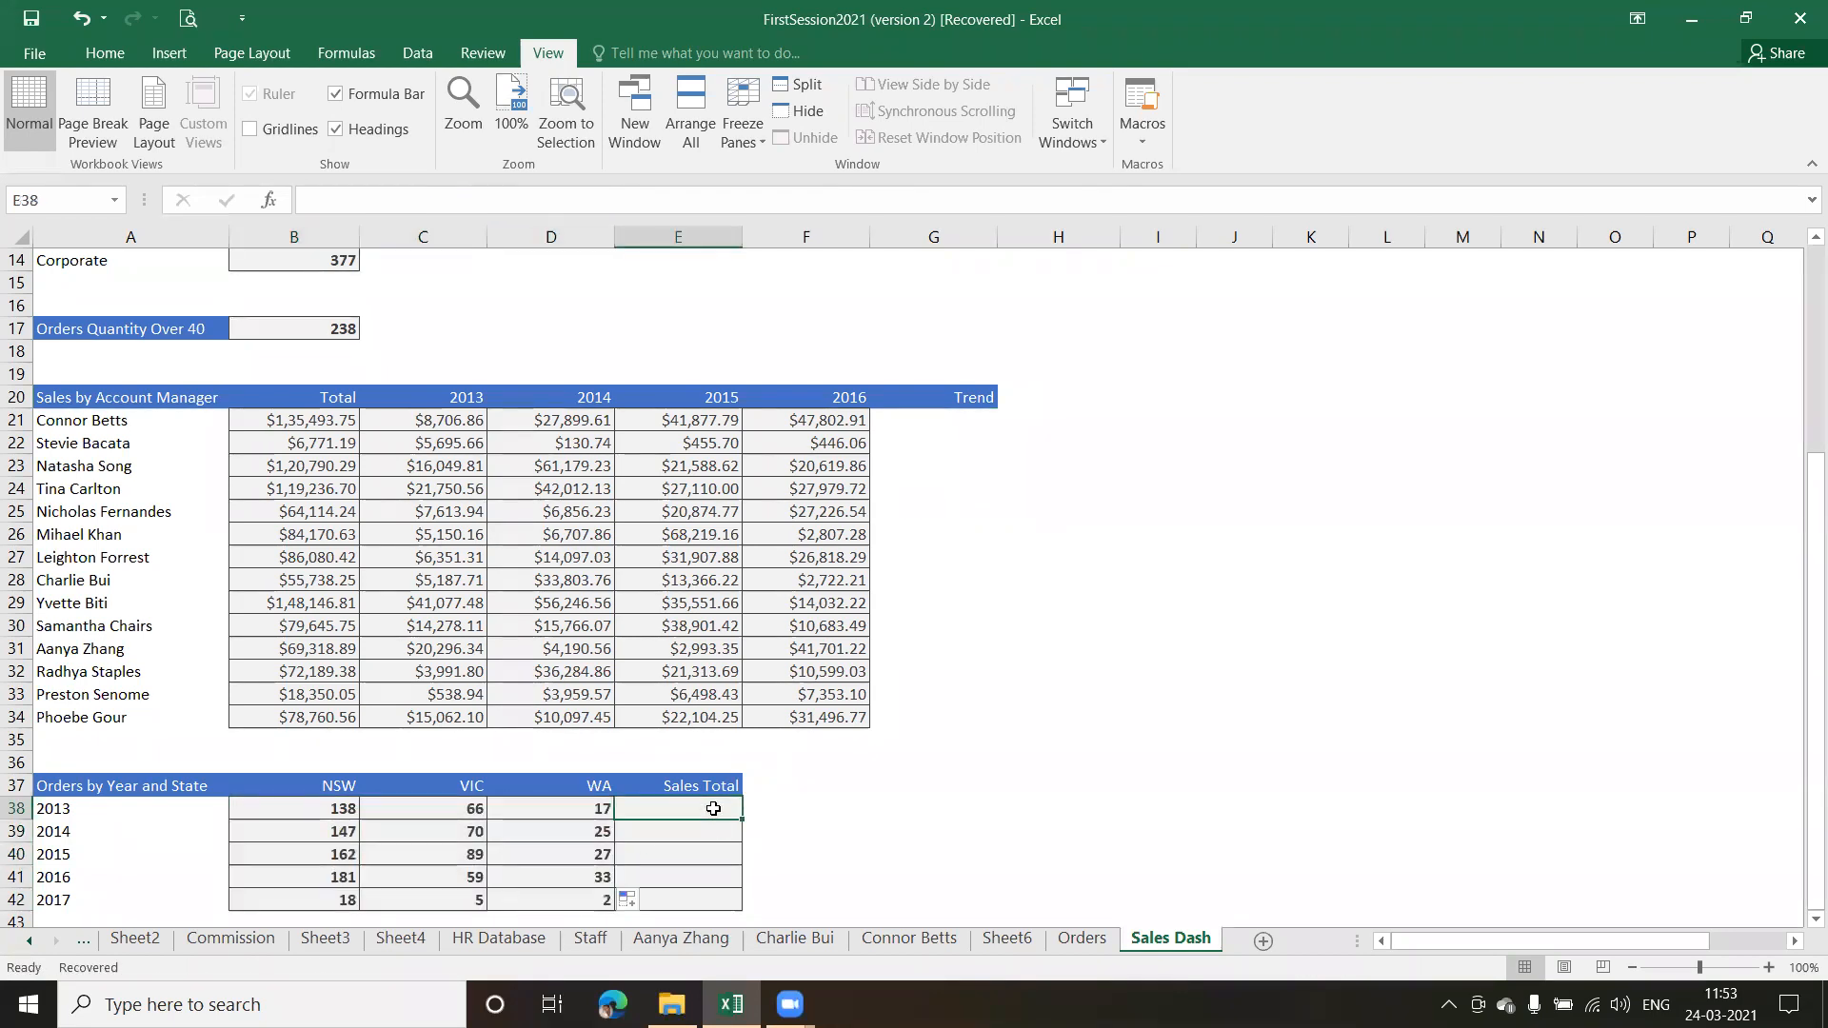
click(1815, 919)
click(1815, 918)
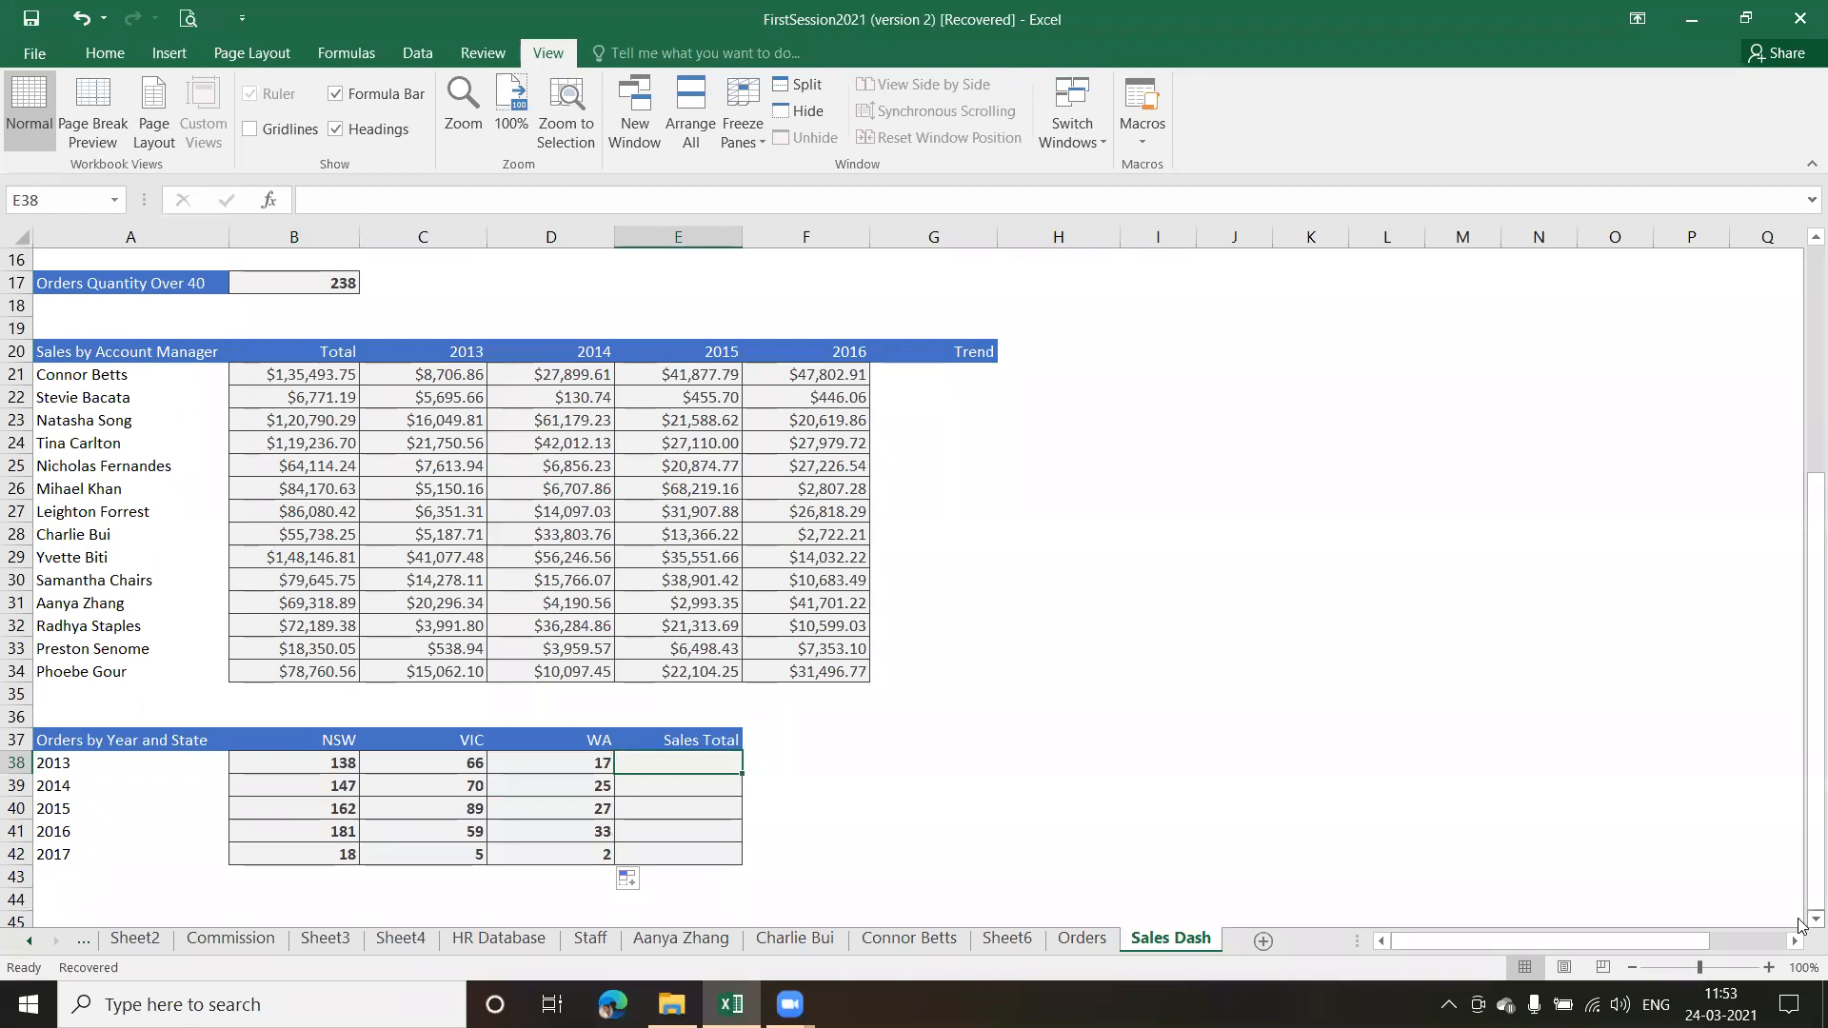
text(=)
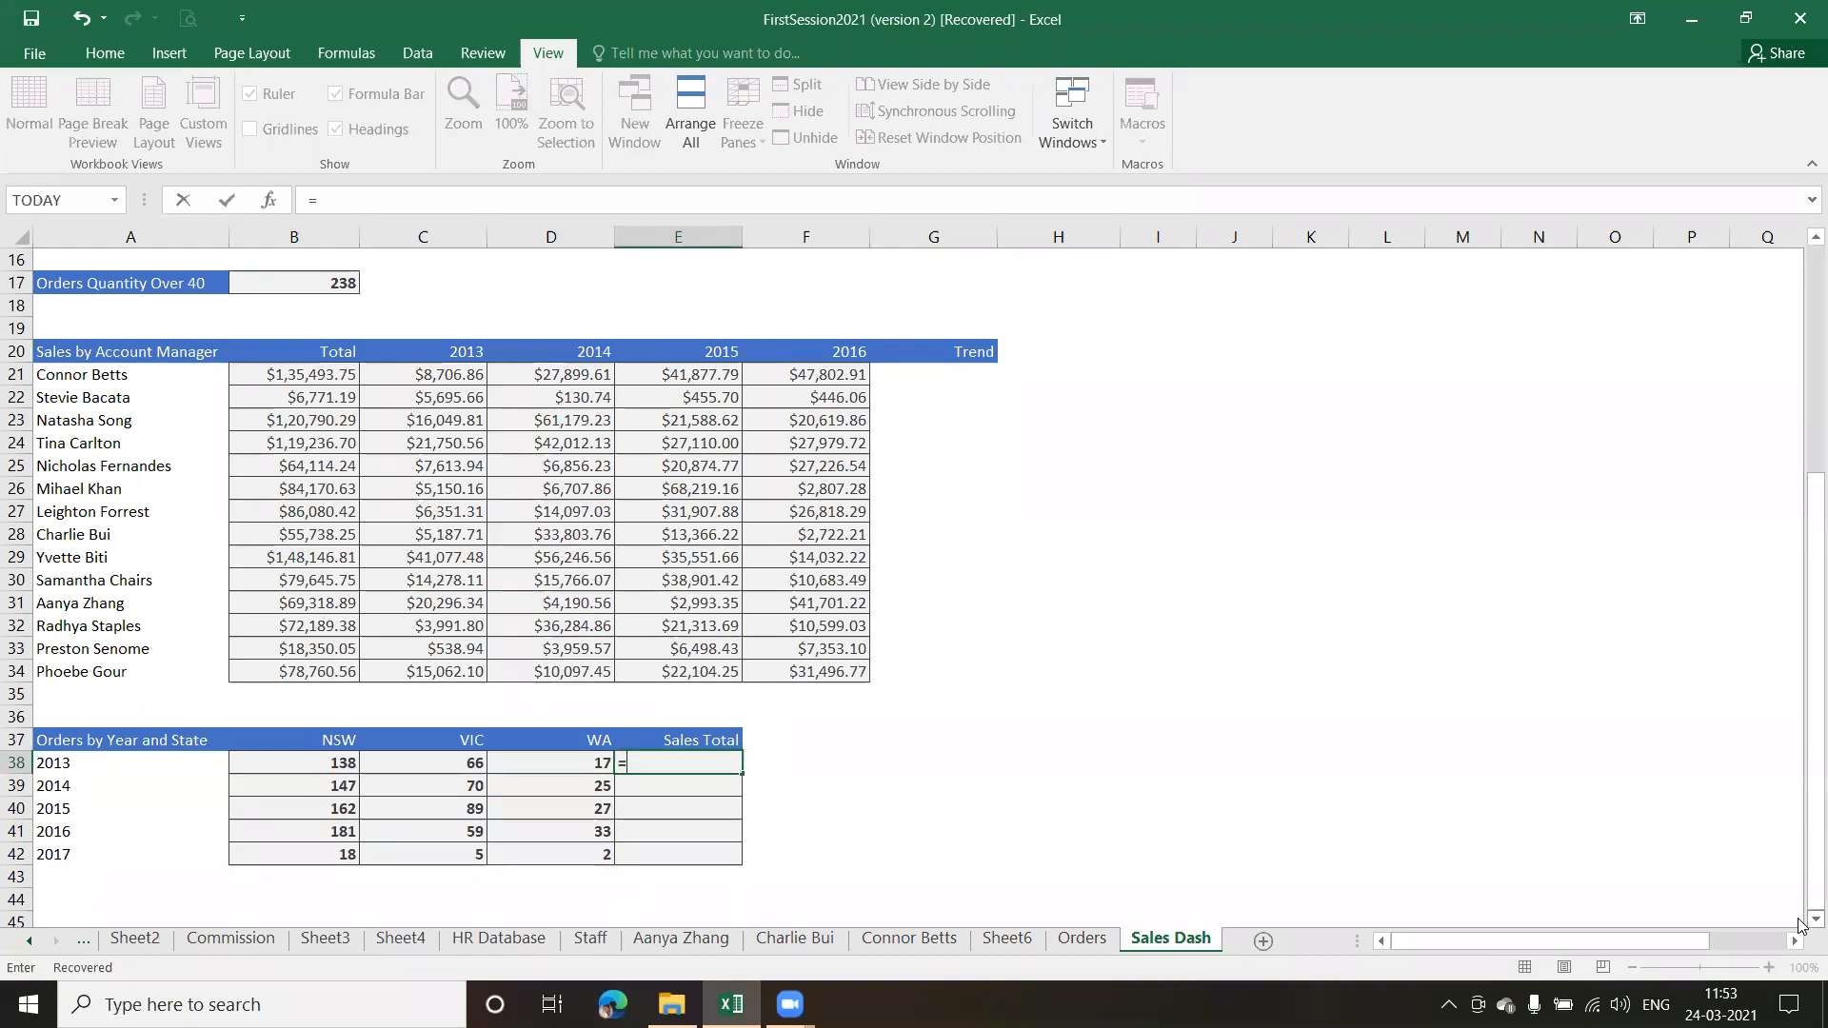
text(sumi)
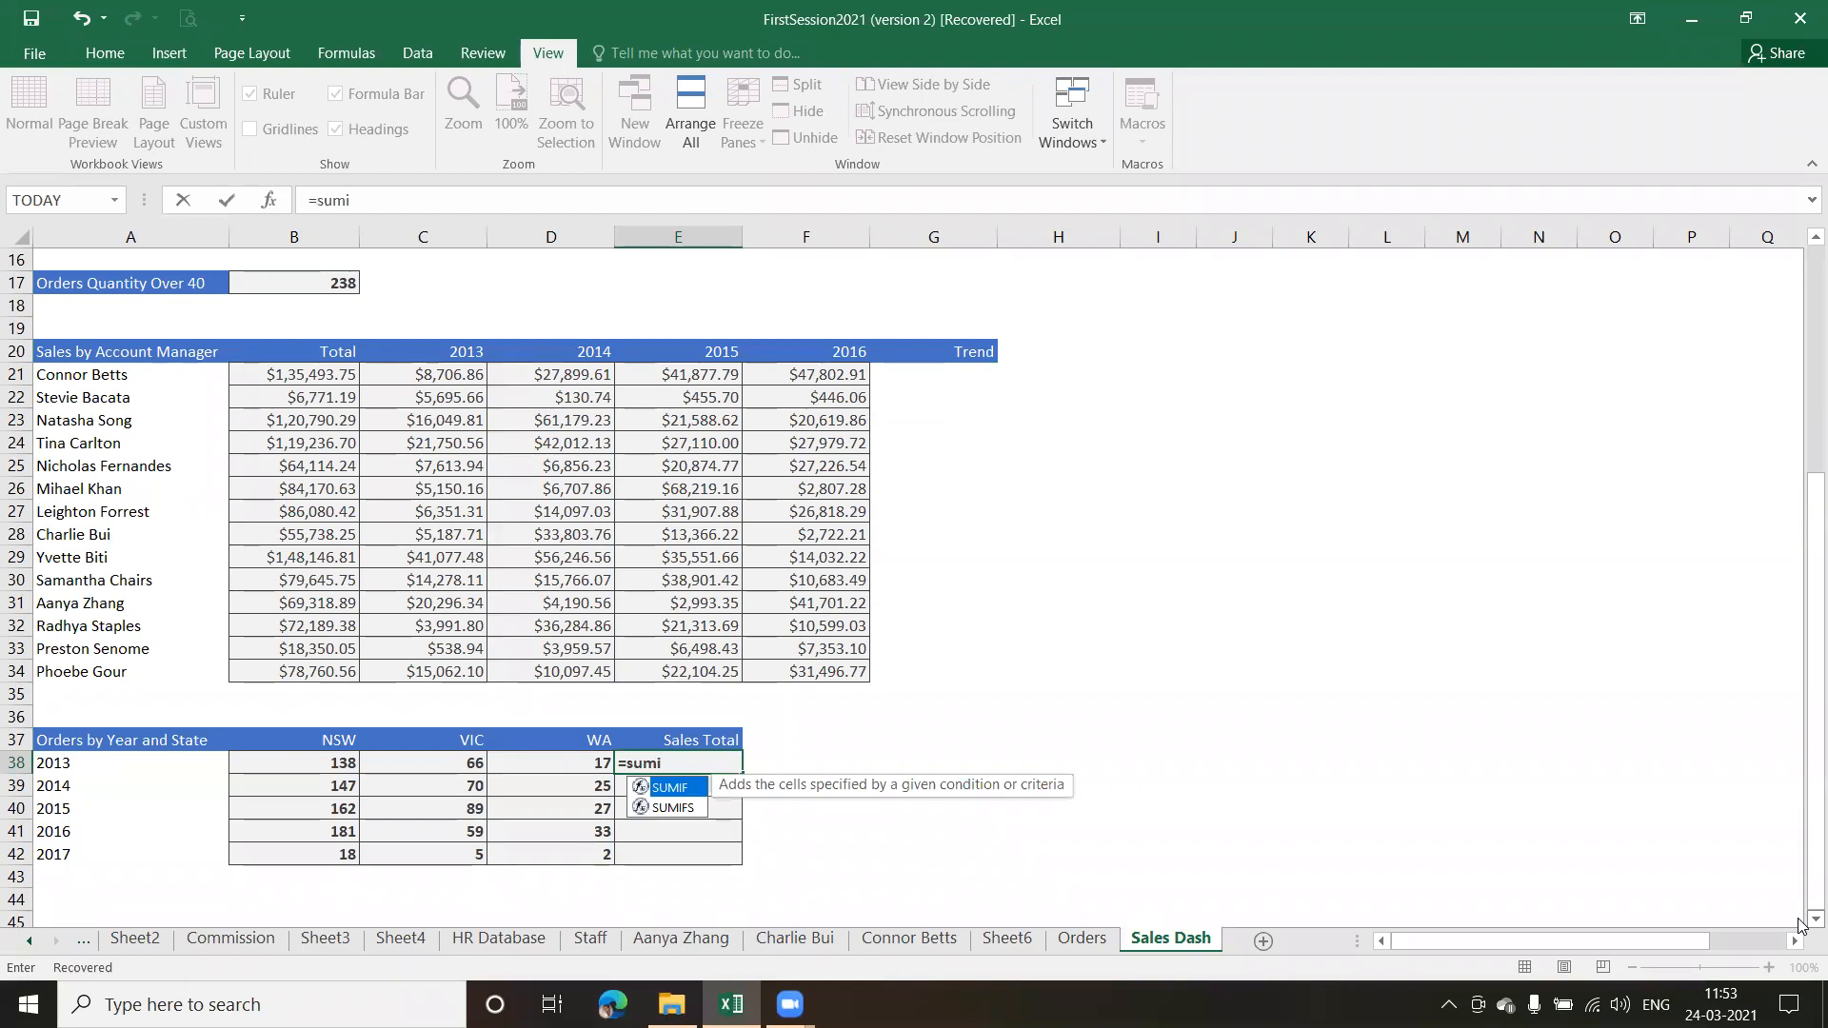
key(Down)
key(Tab)
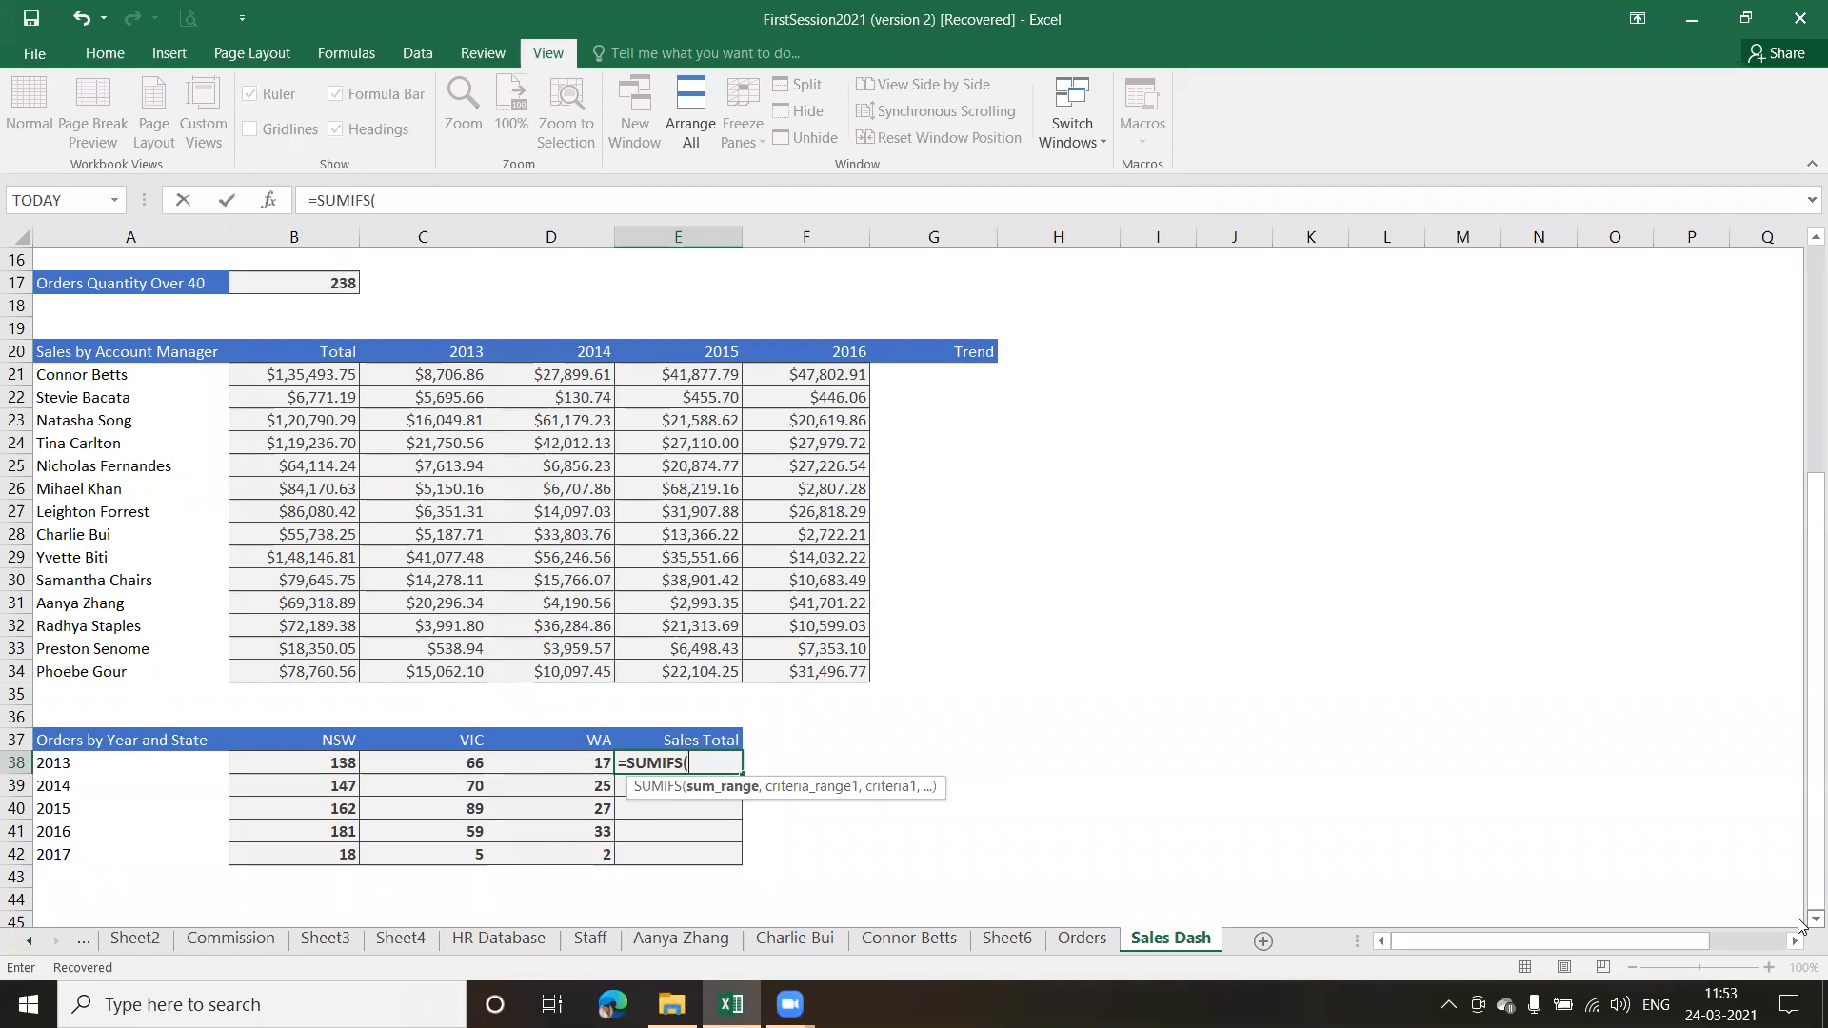
text(To)
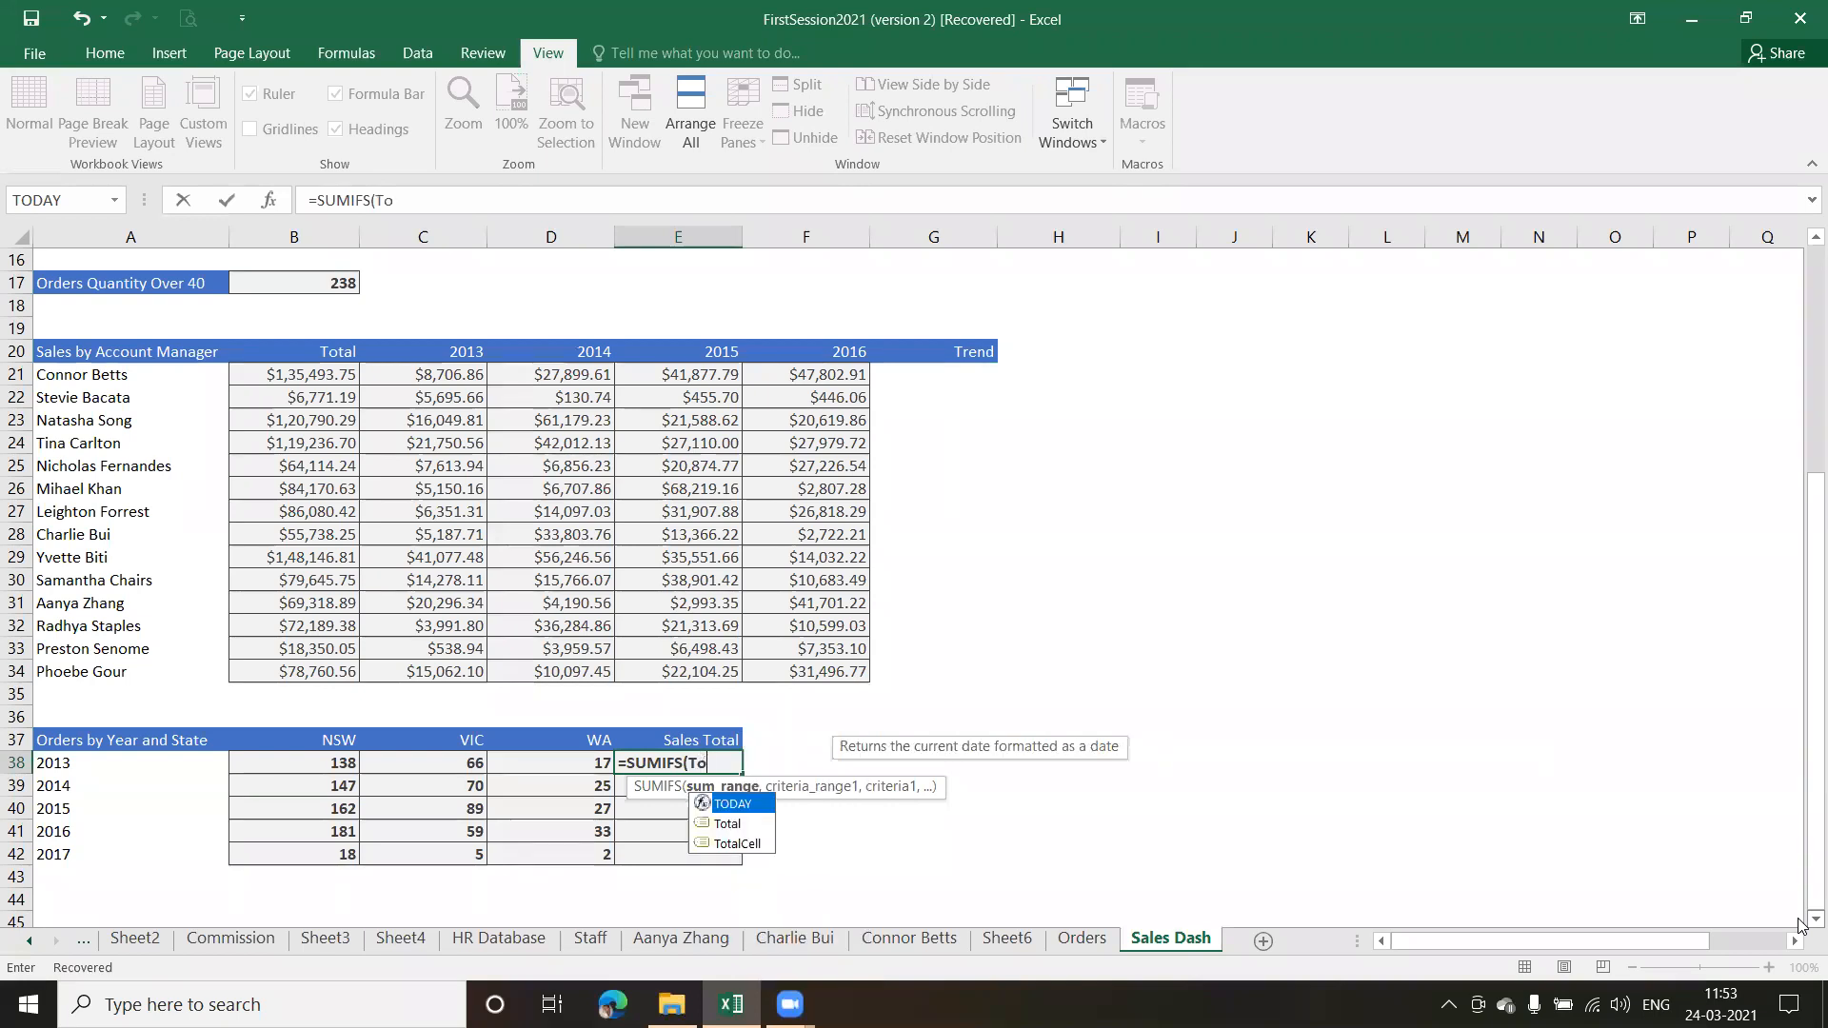
key(Down)
key(Tab)
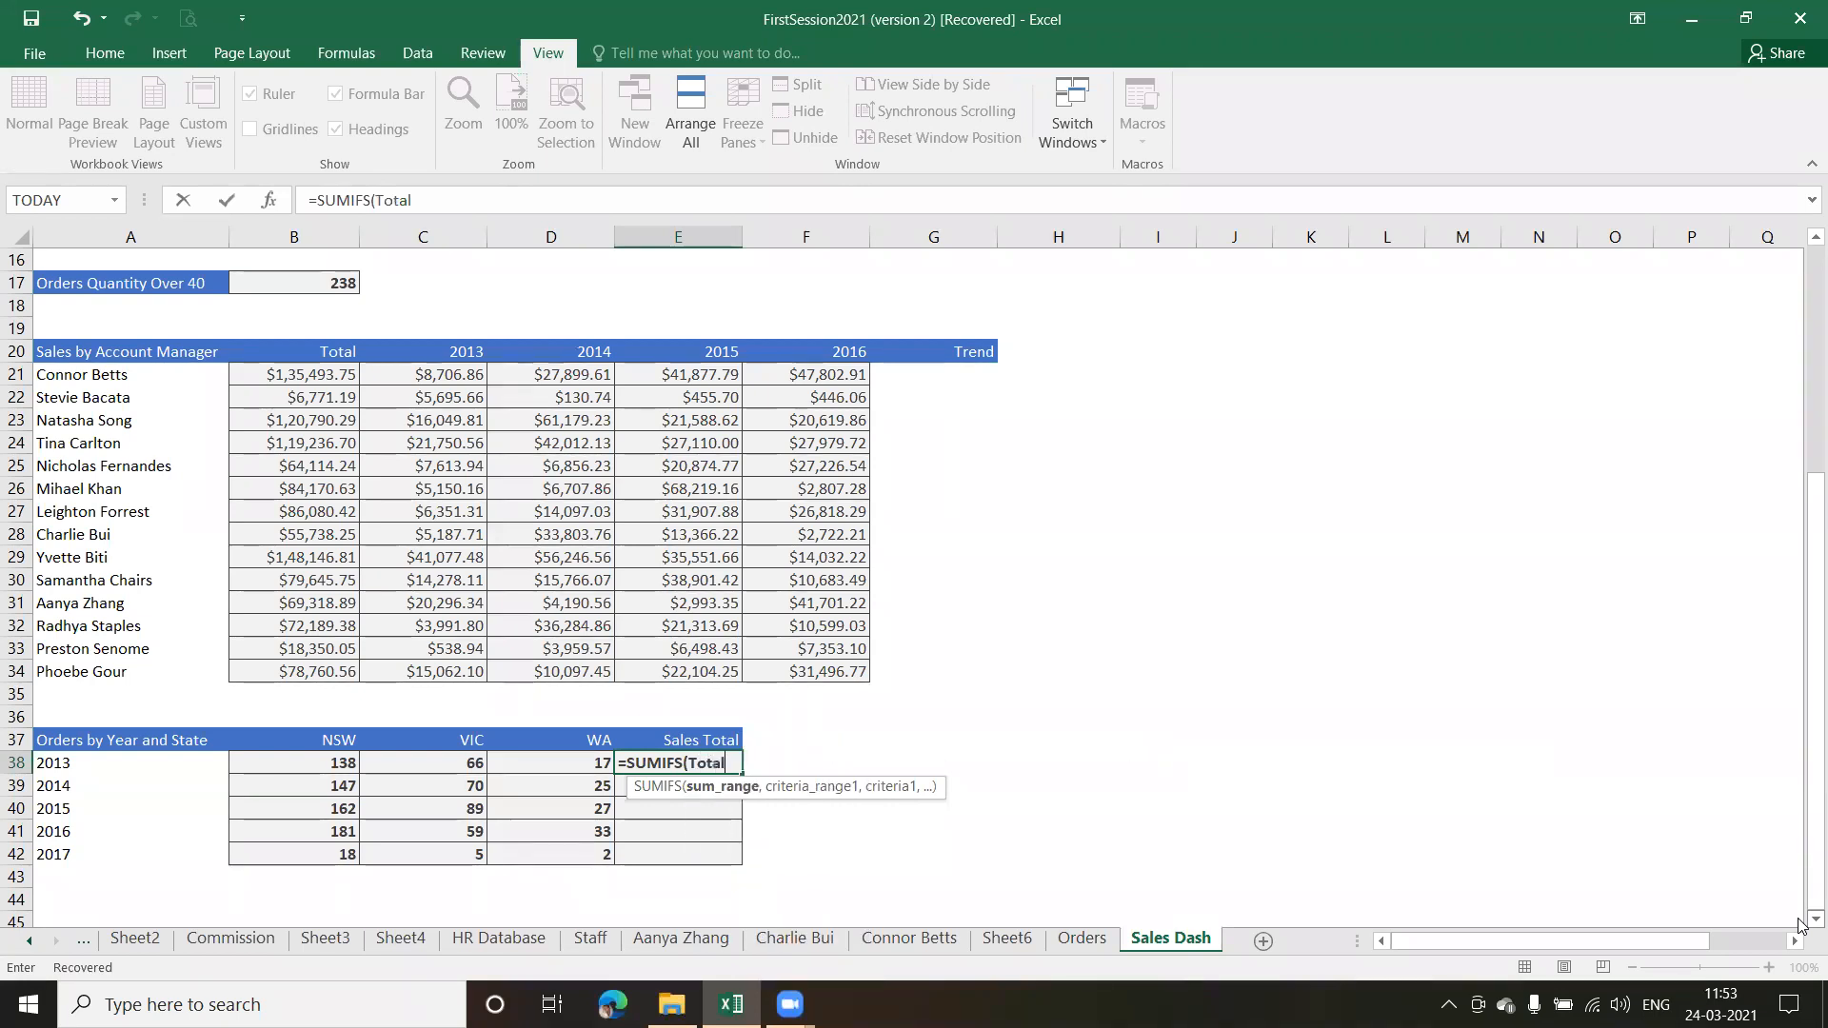
text(,)
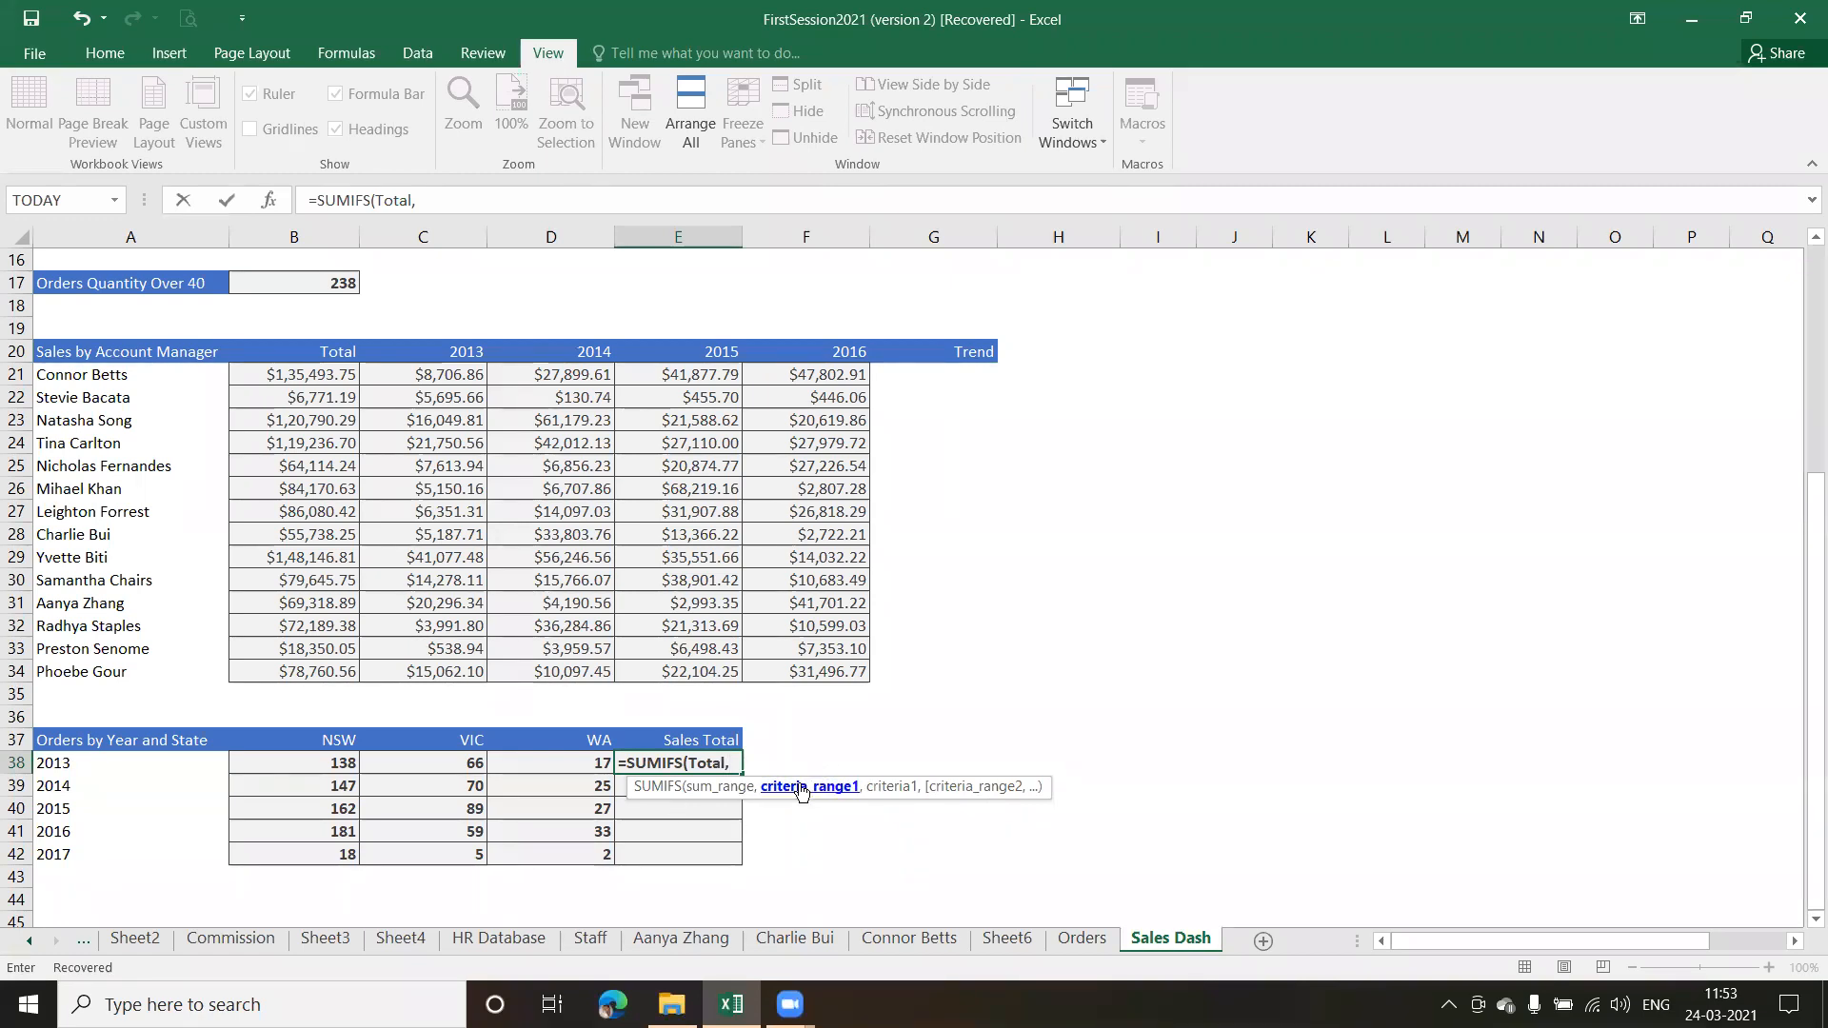
Complete the SUMIFS formula in E38 with Order_Year as the criteria range and A38 as the criterion
text(order)
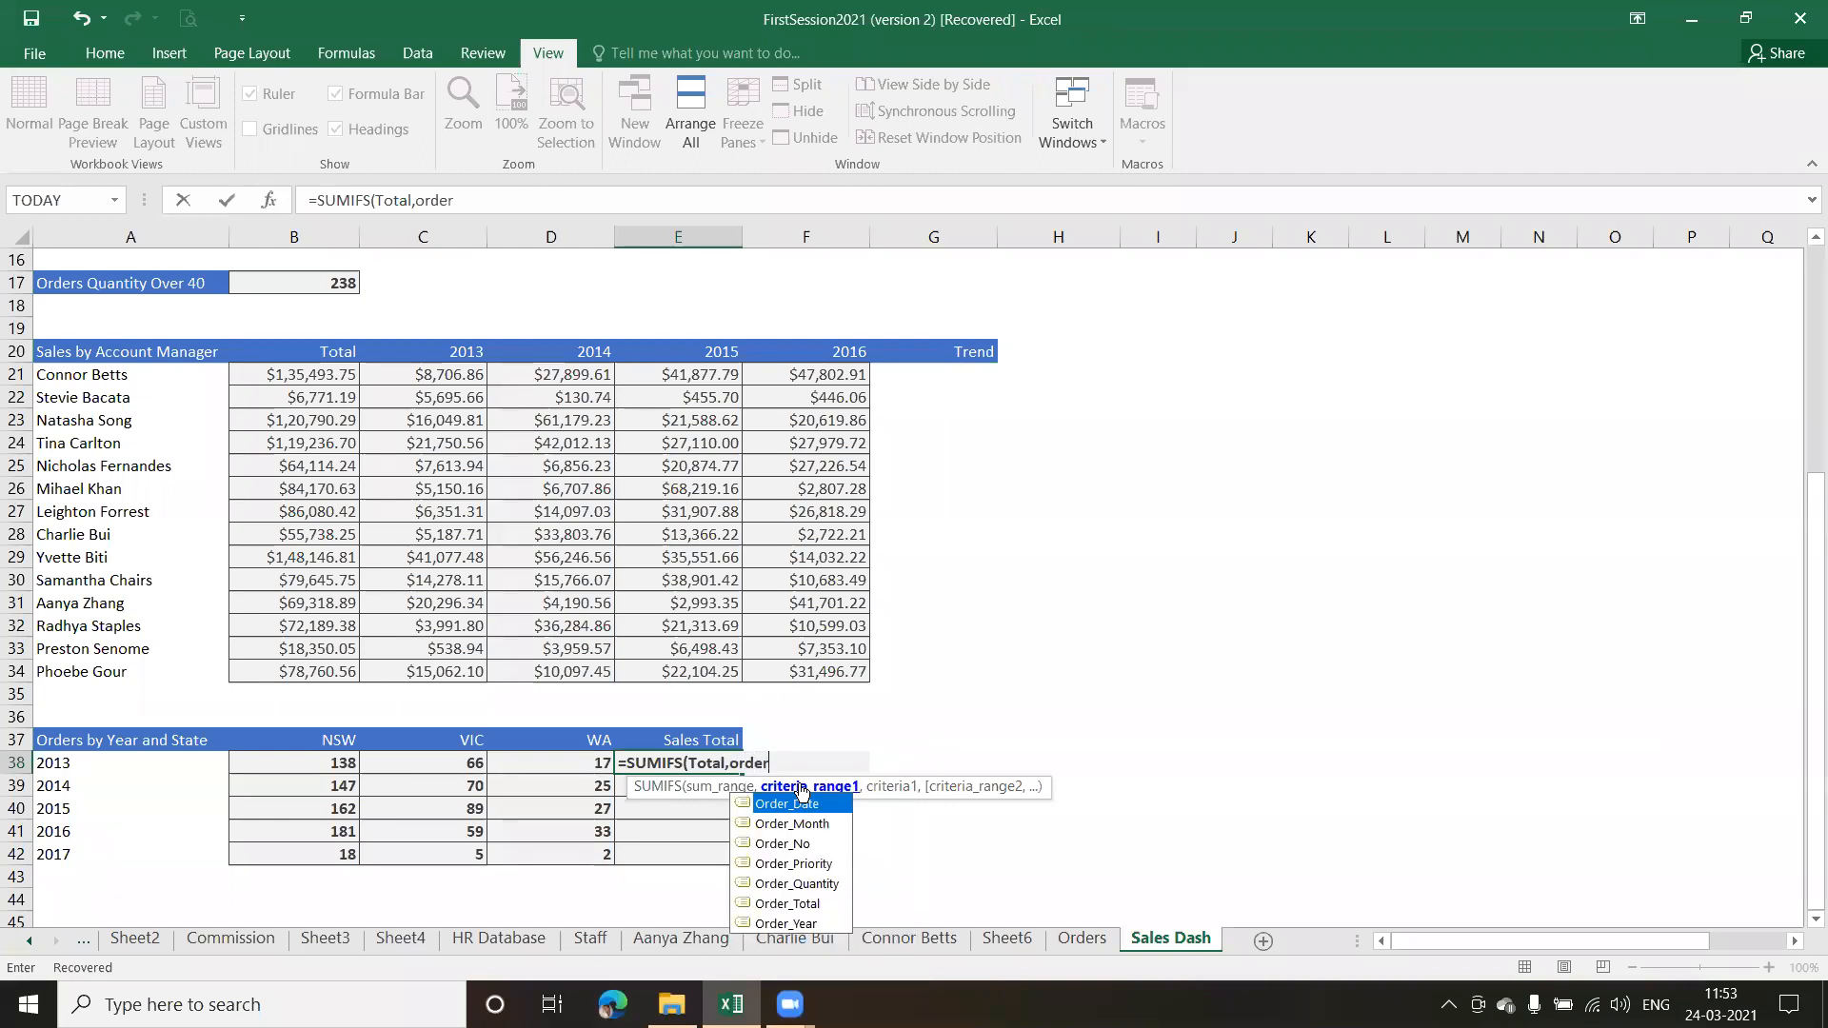
click(795, 924)
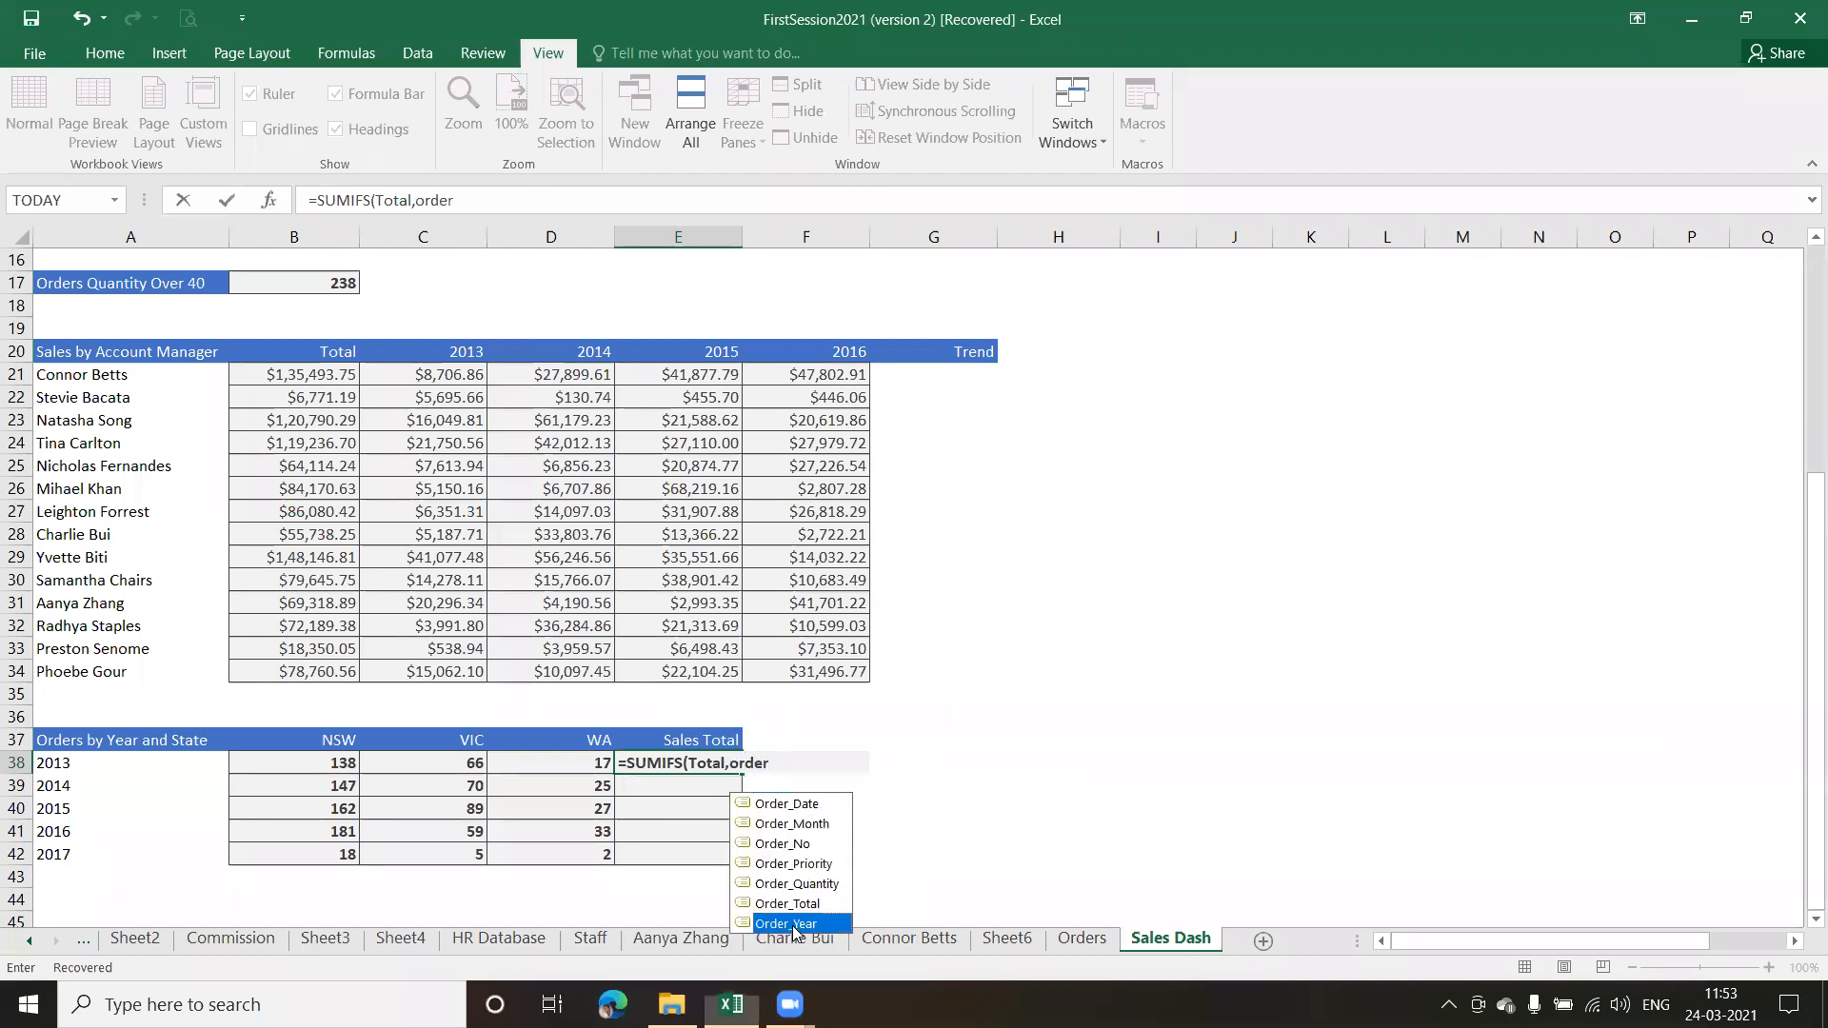
double_click(793, 924)
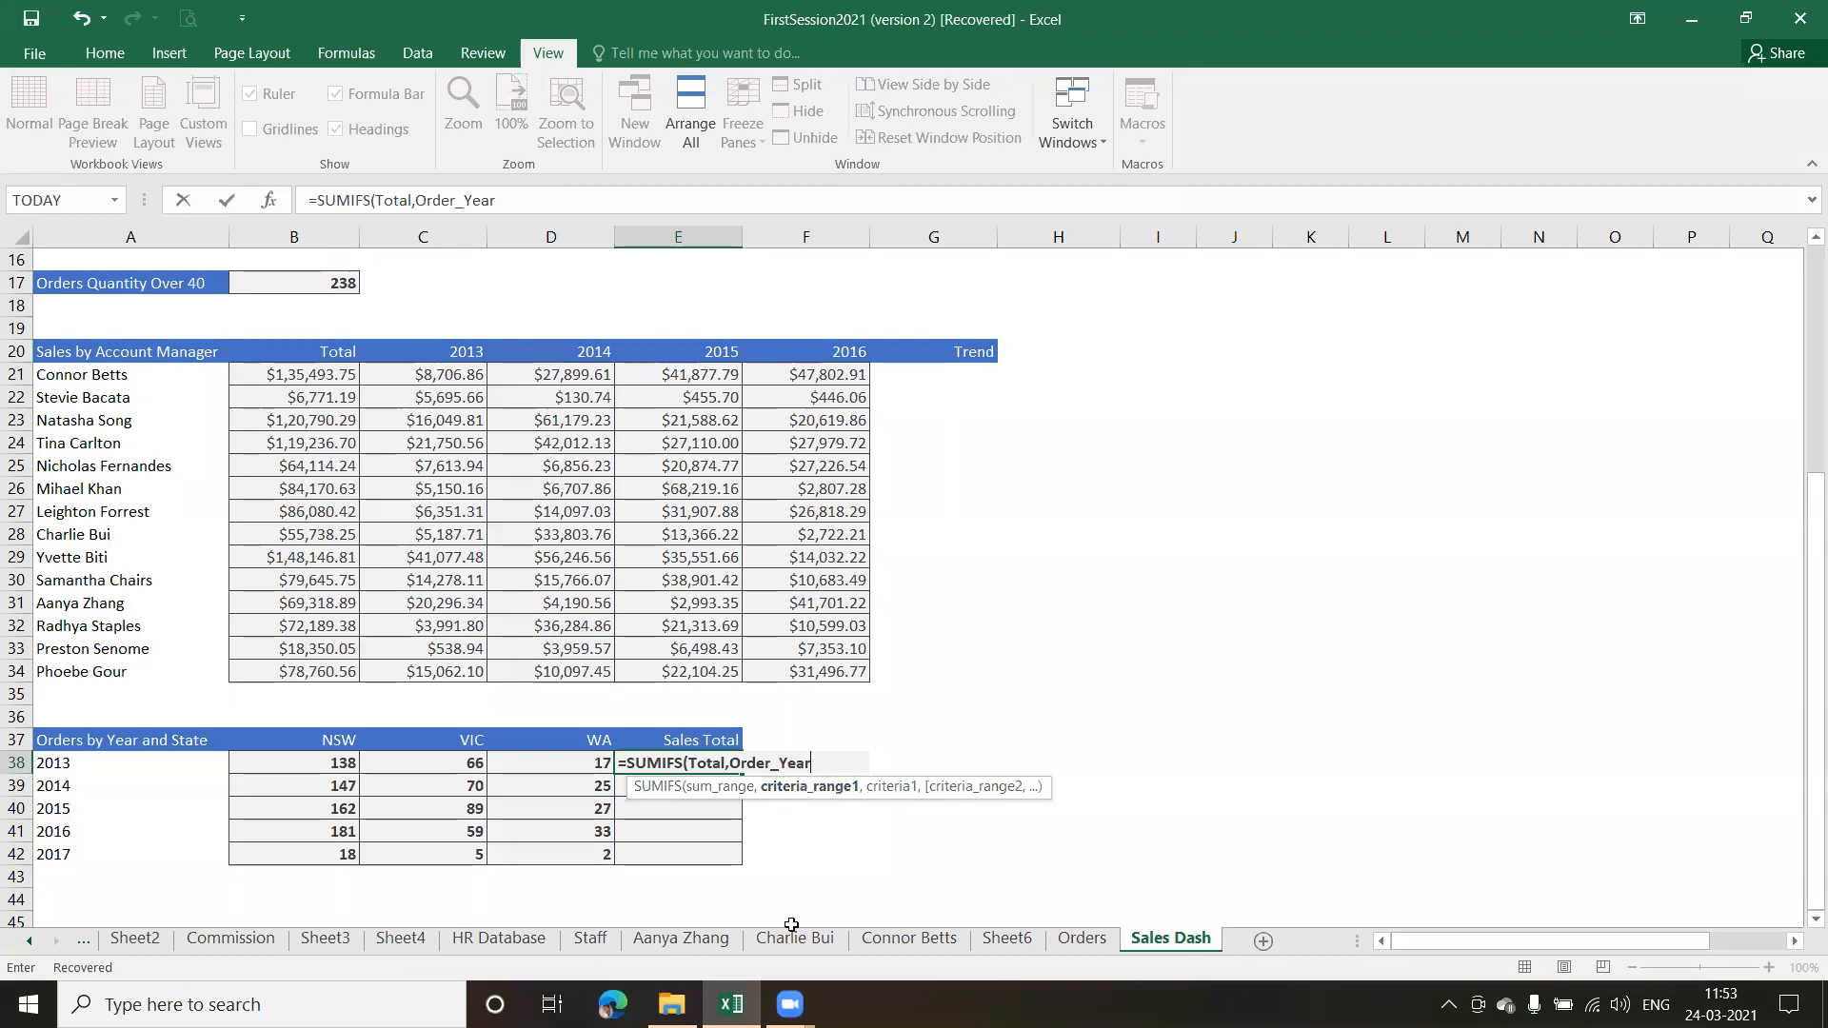
text(,)
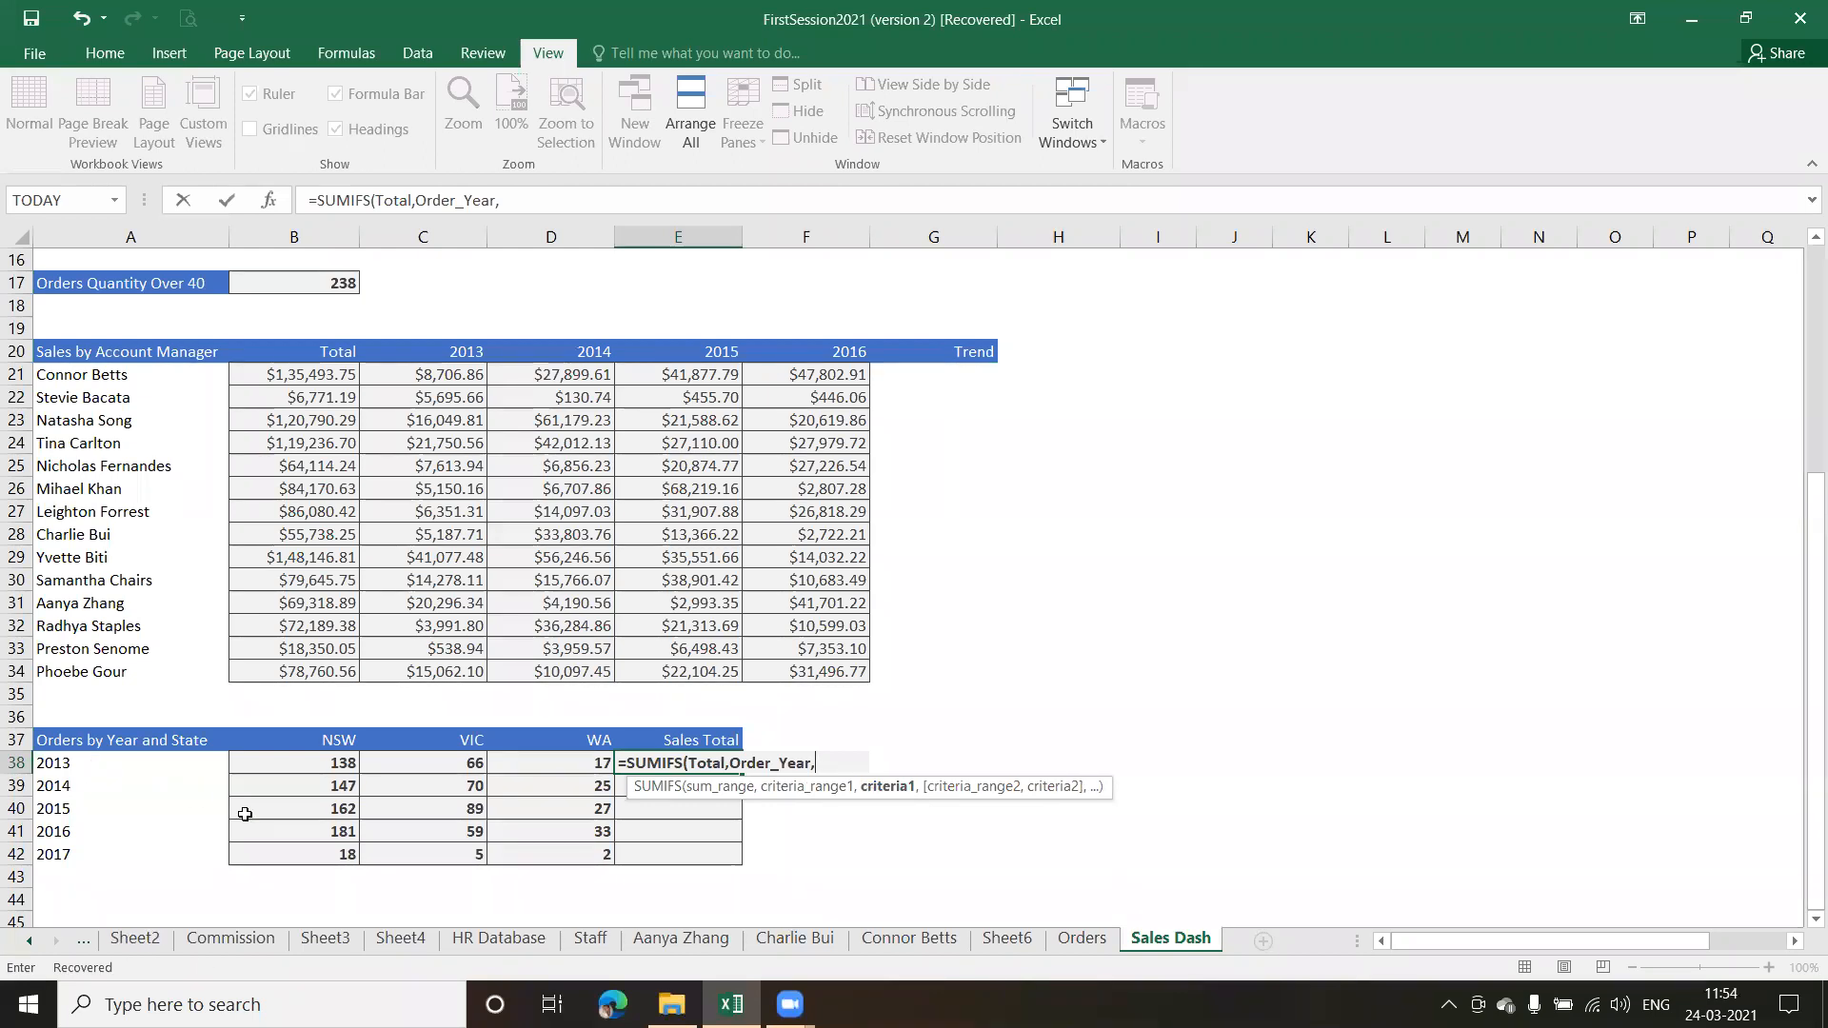
text(A3)
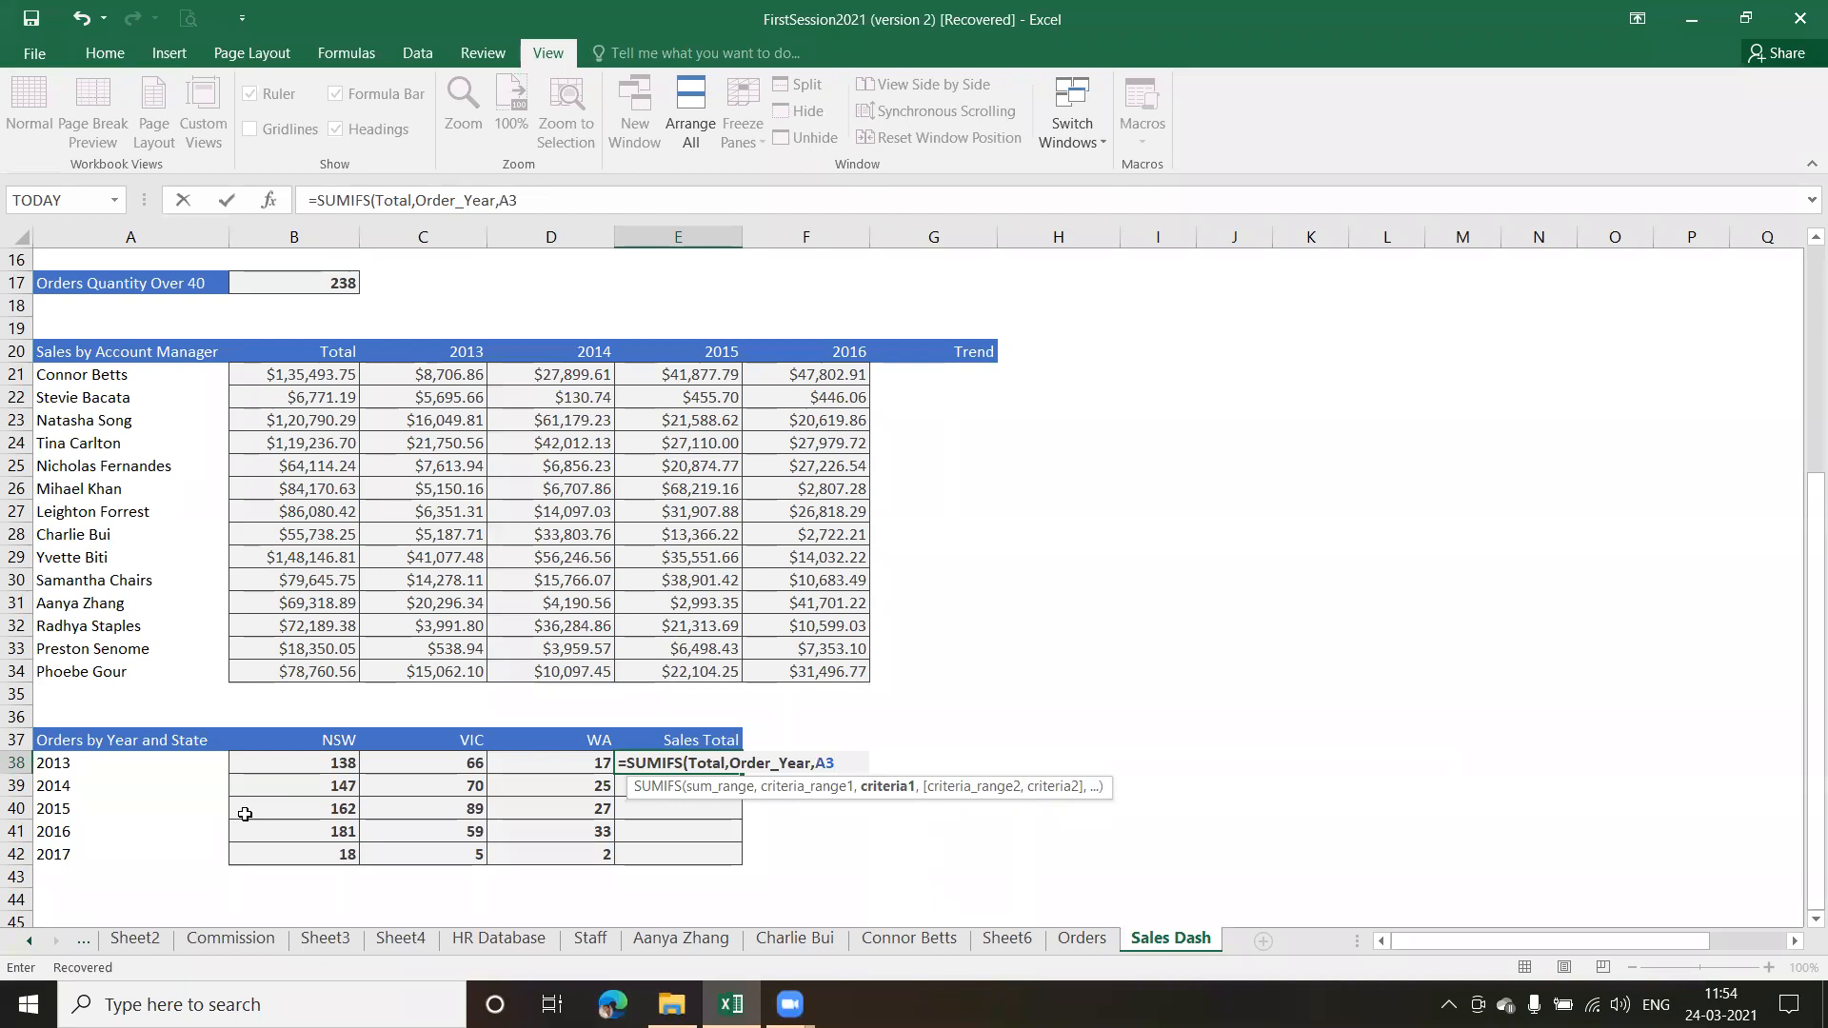
text(8)
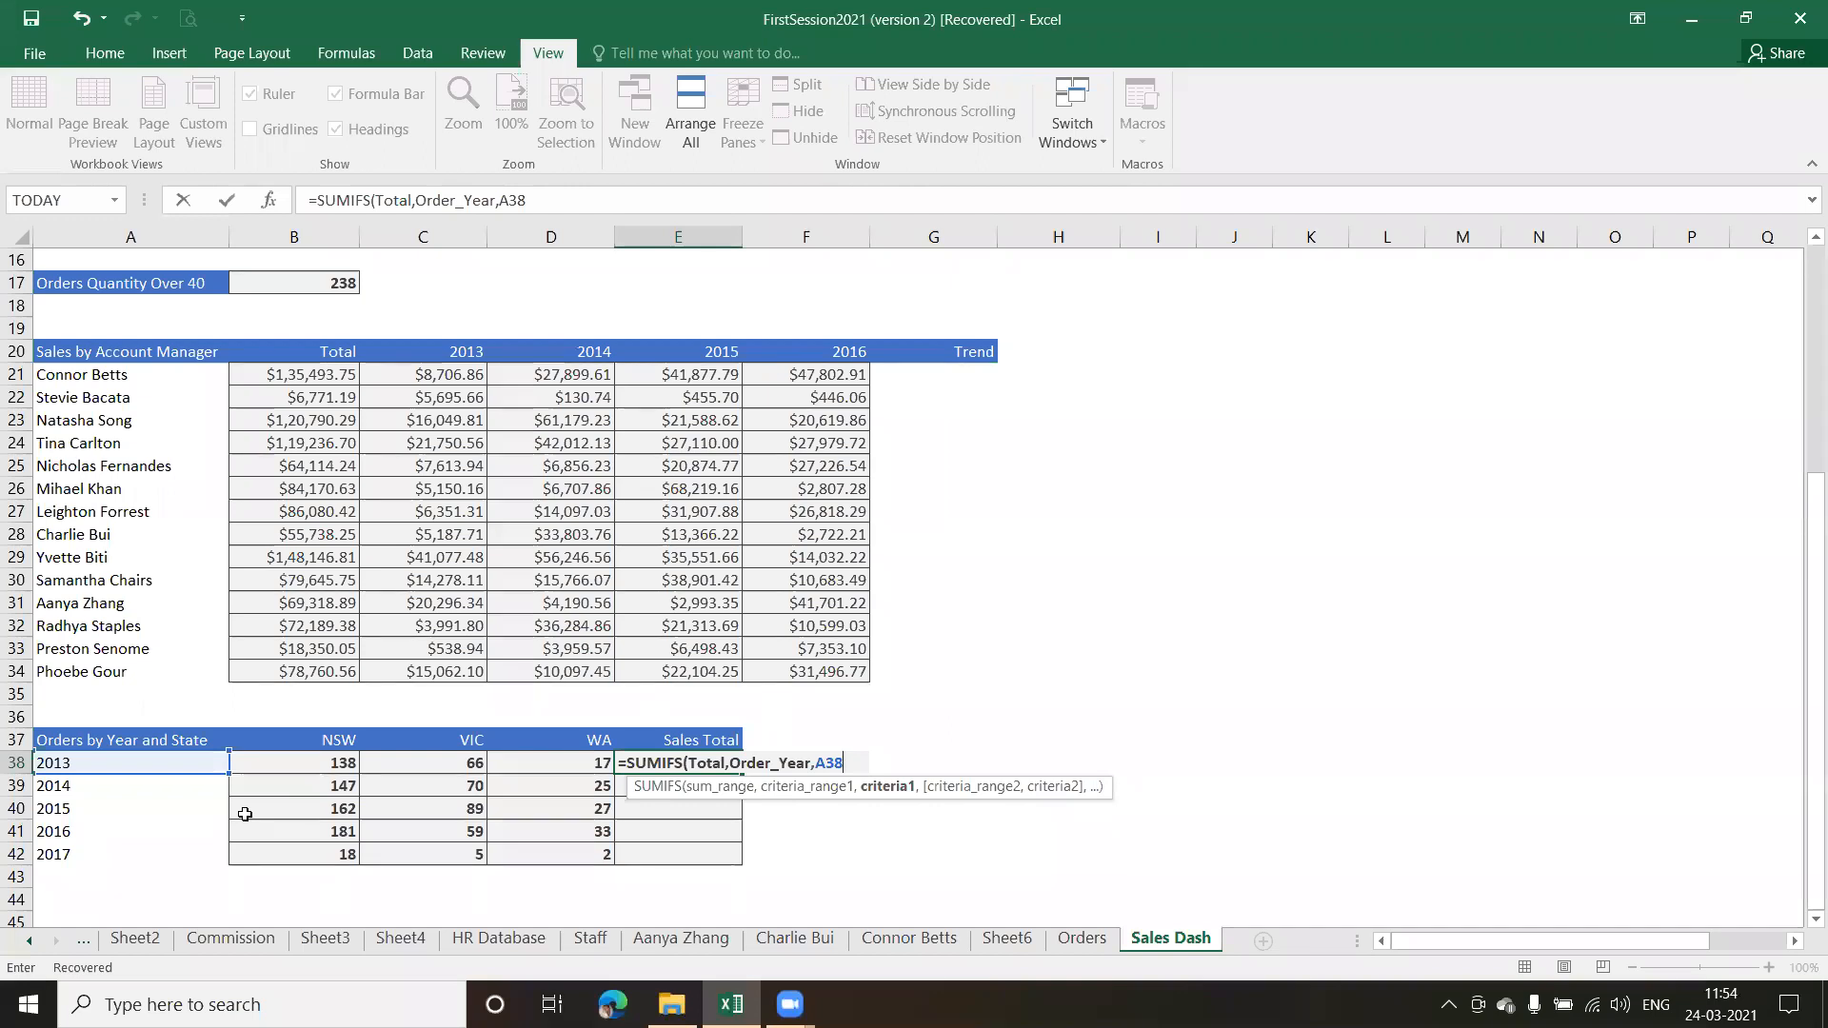
key(Return)
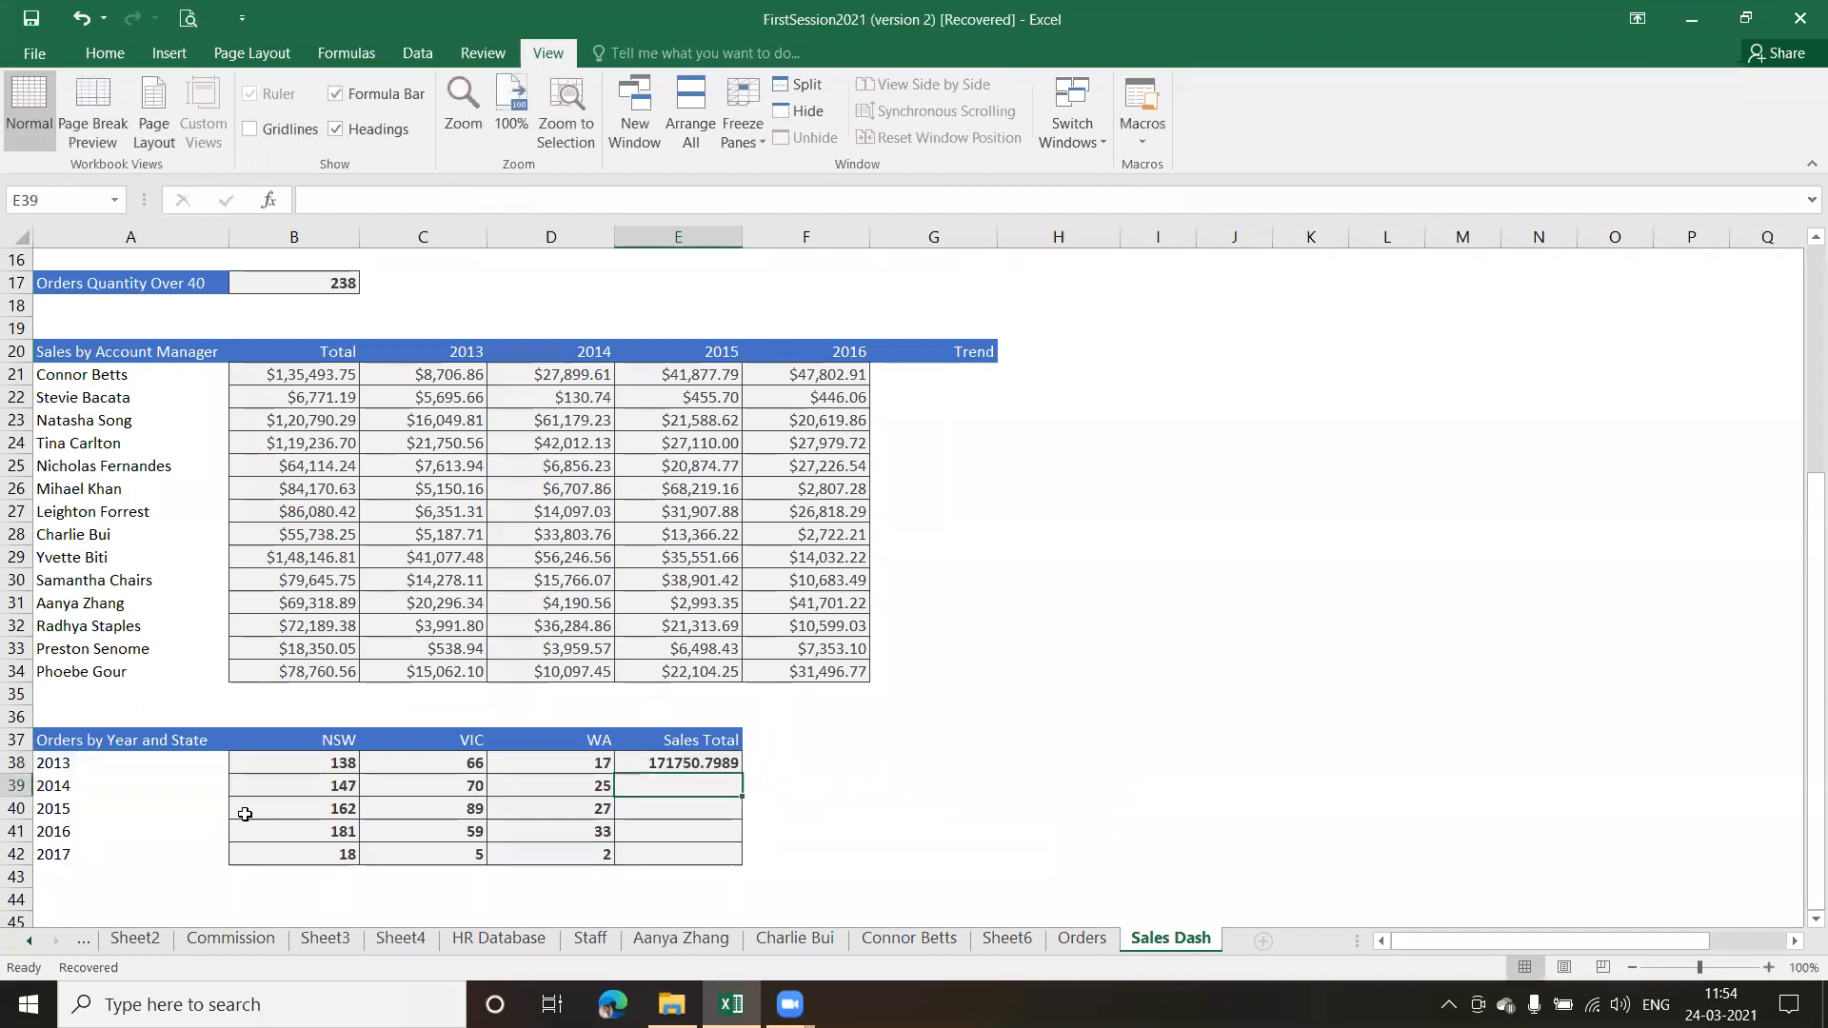
Fill the SUMIFS formula in E38 down through E42 and format the Sales Total values as Currency
click(685, 762)
double_click(740, 772)
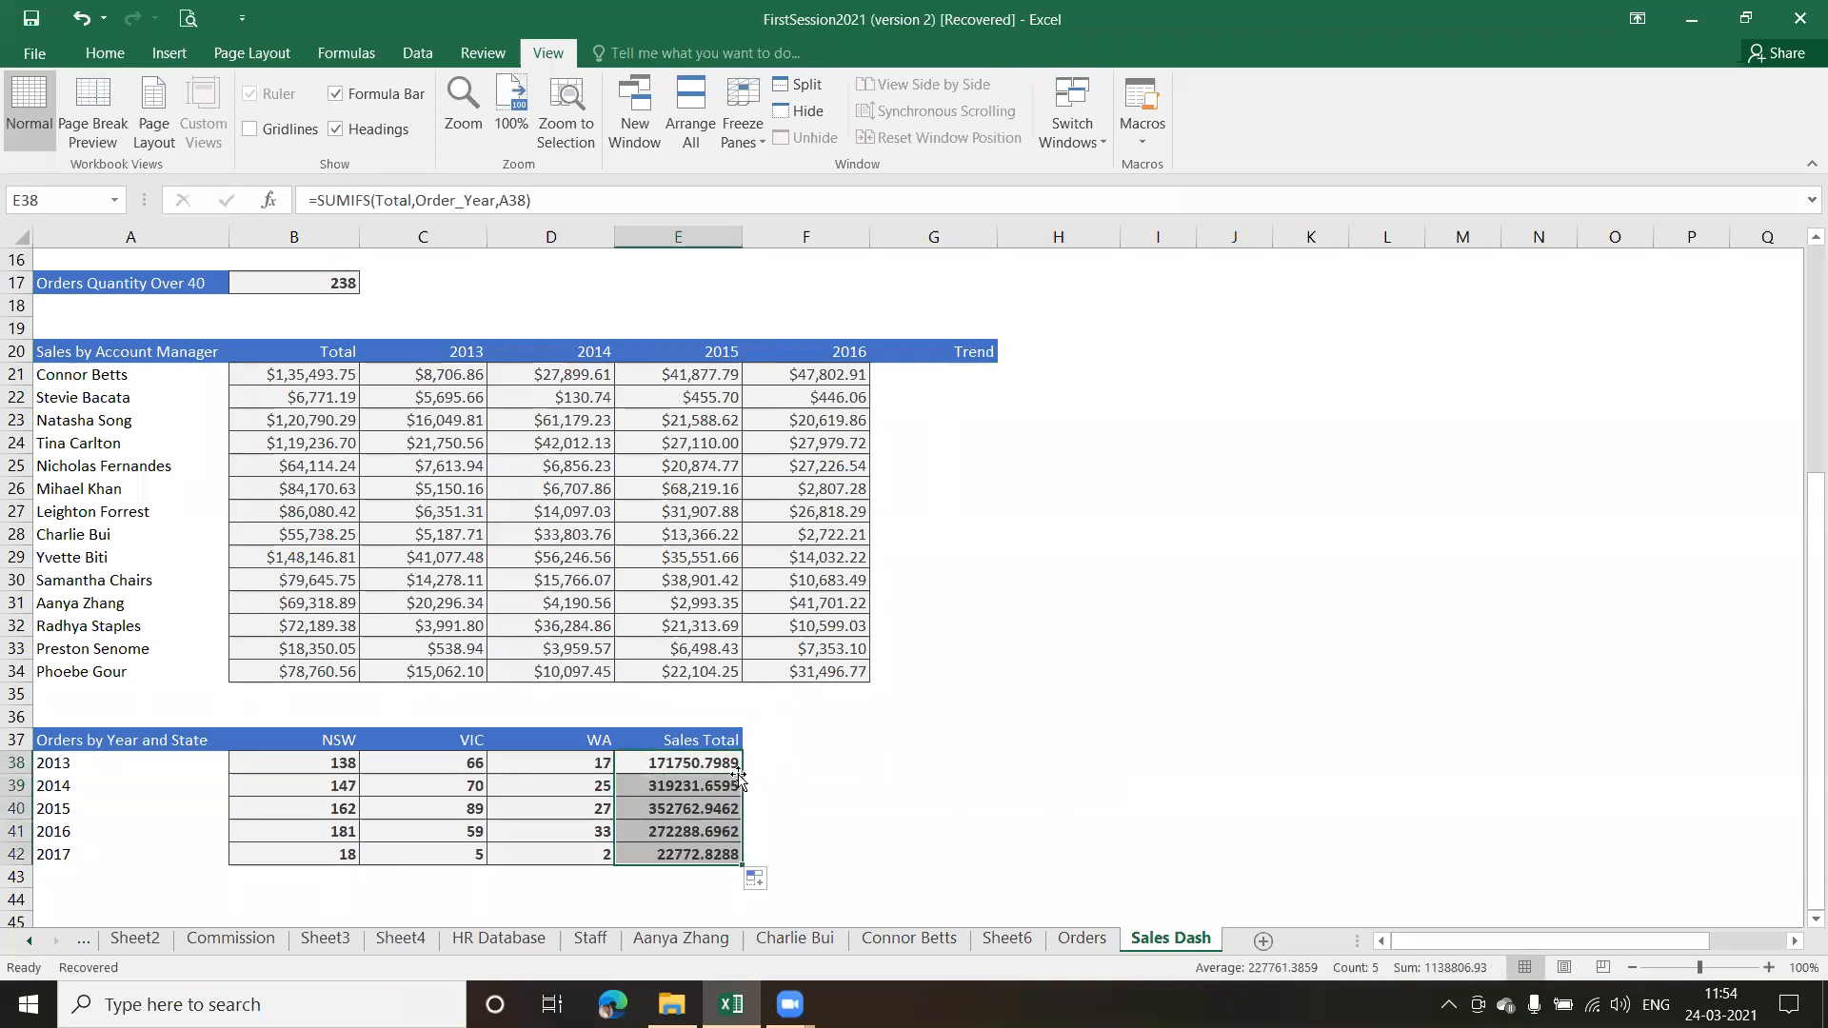
click(103, 57)
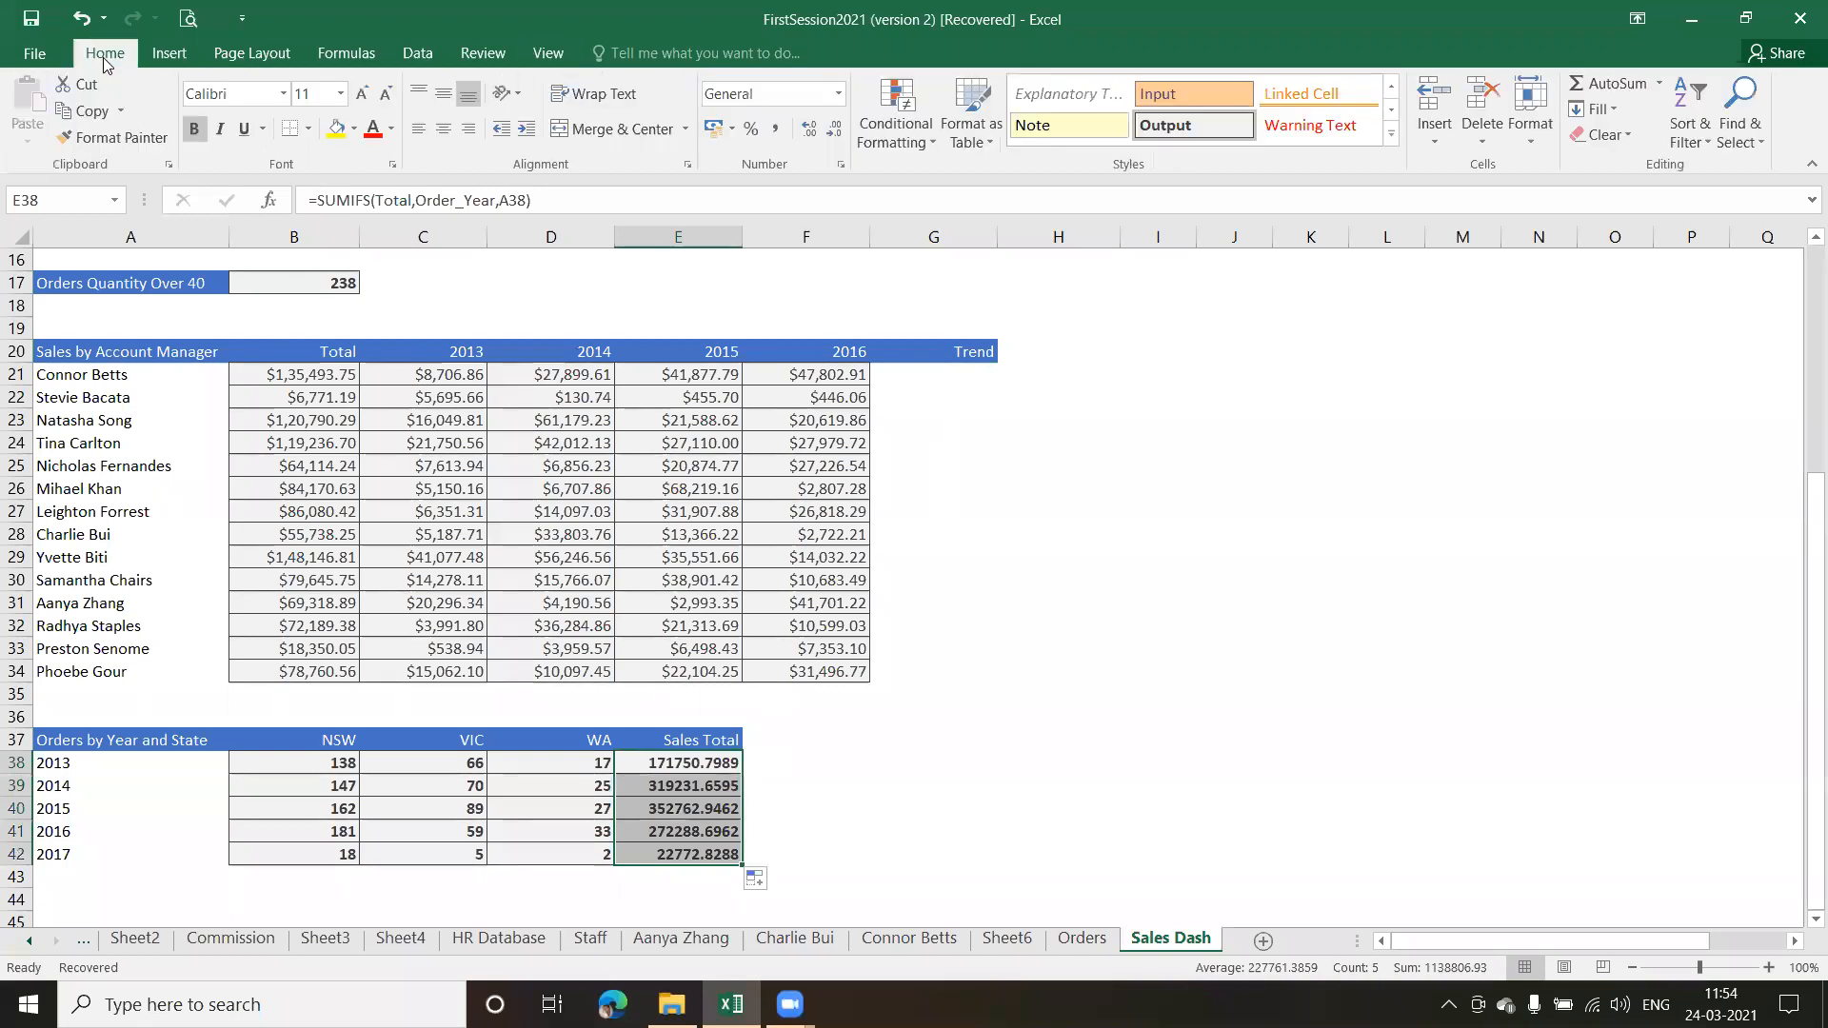
click(836, 94)
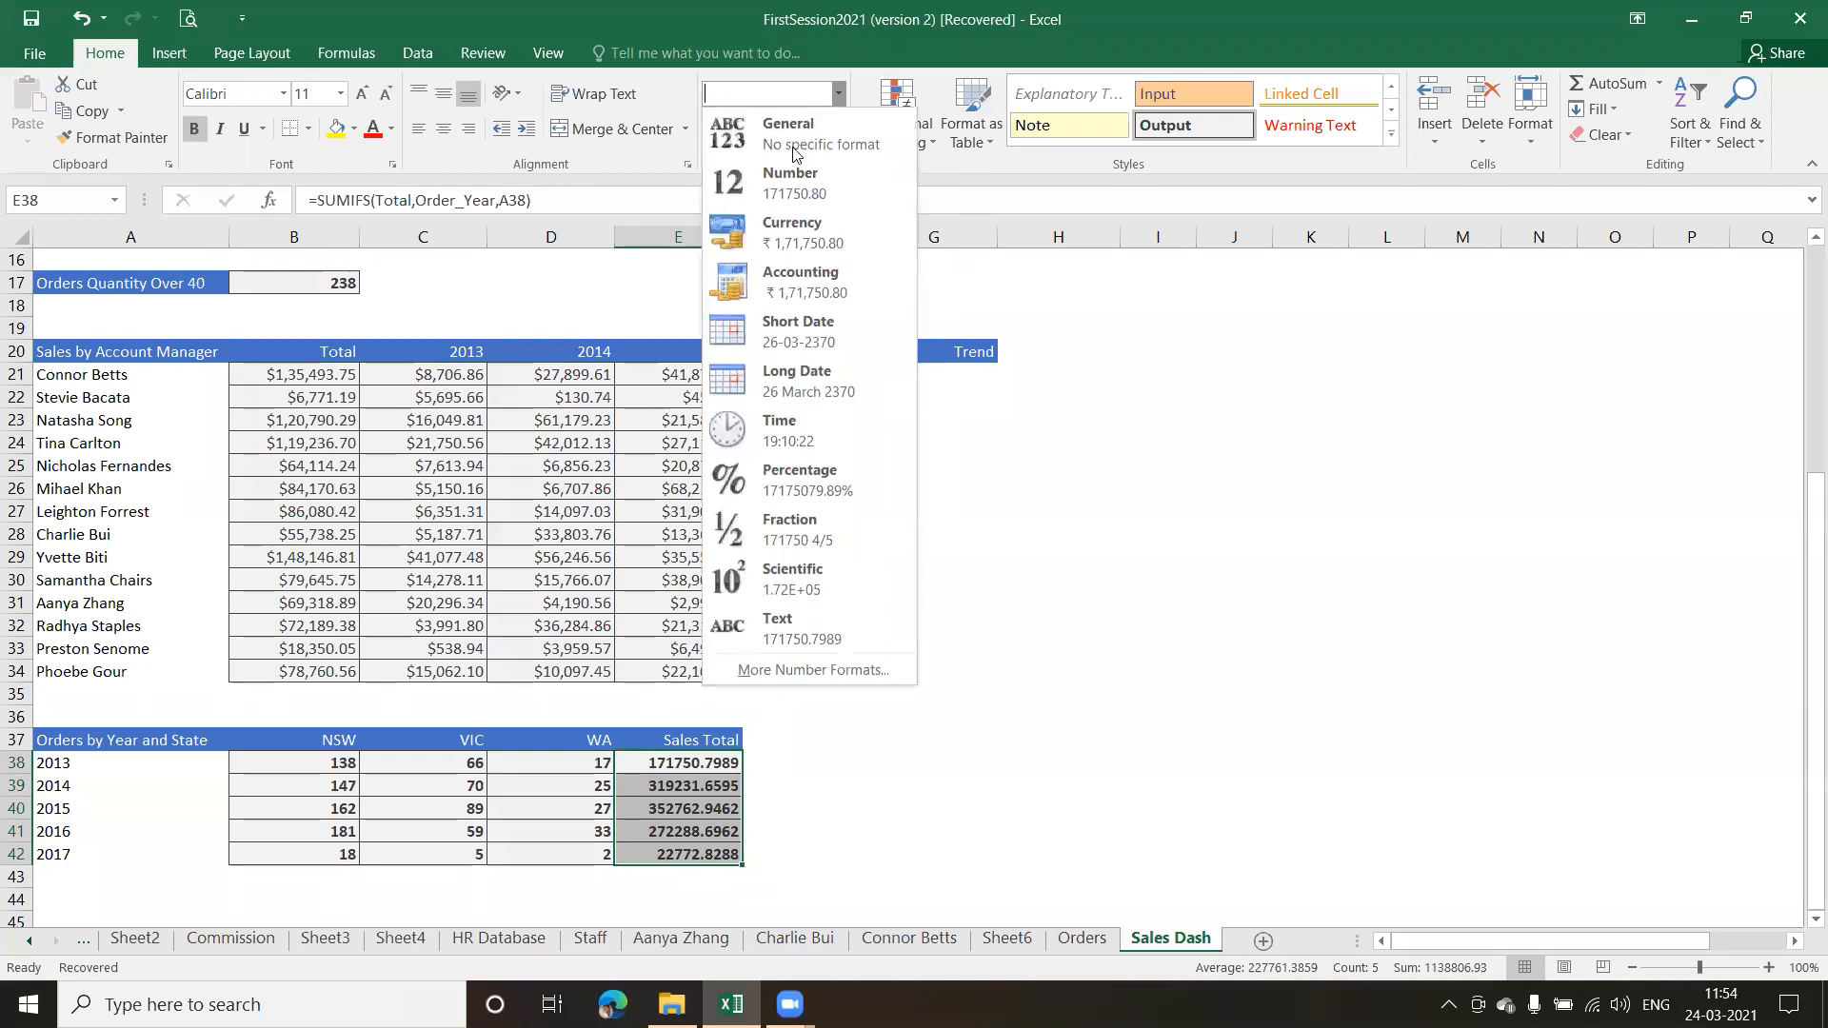
click(809, 238)
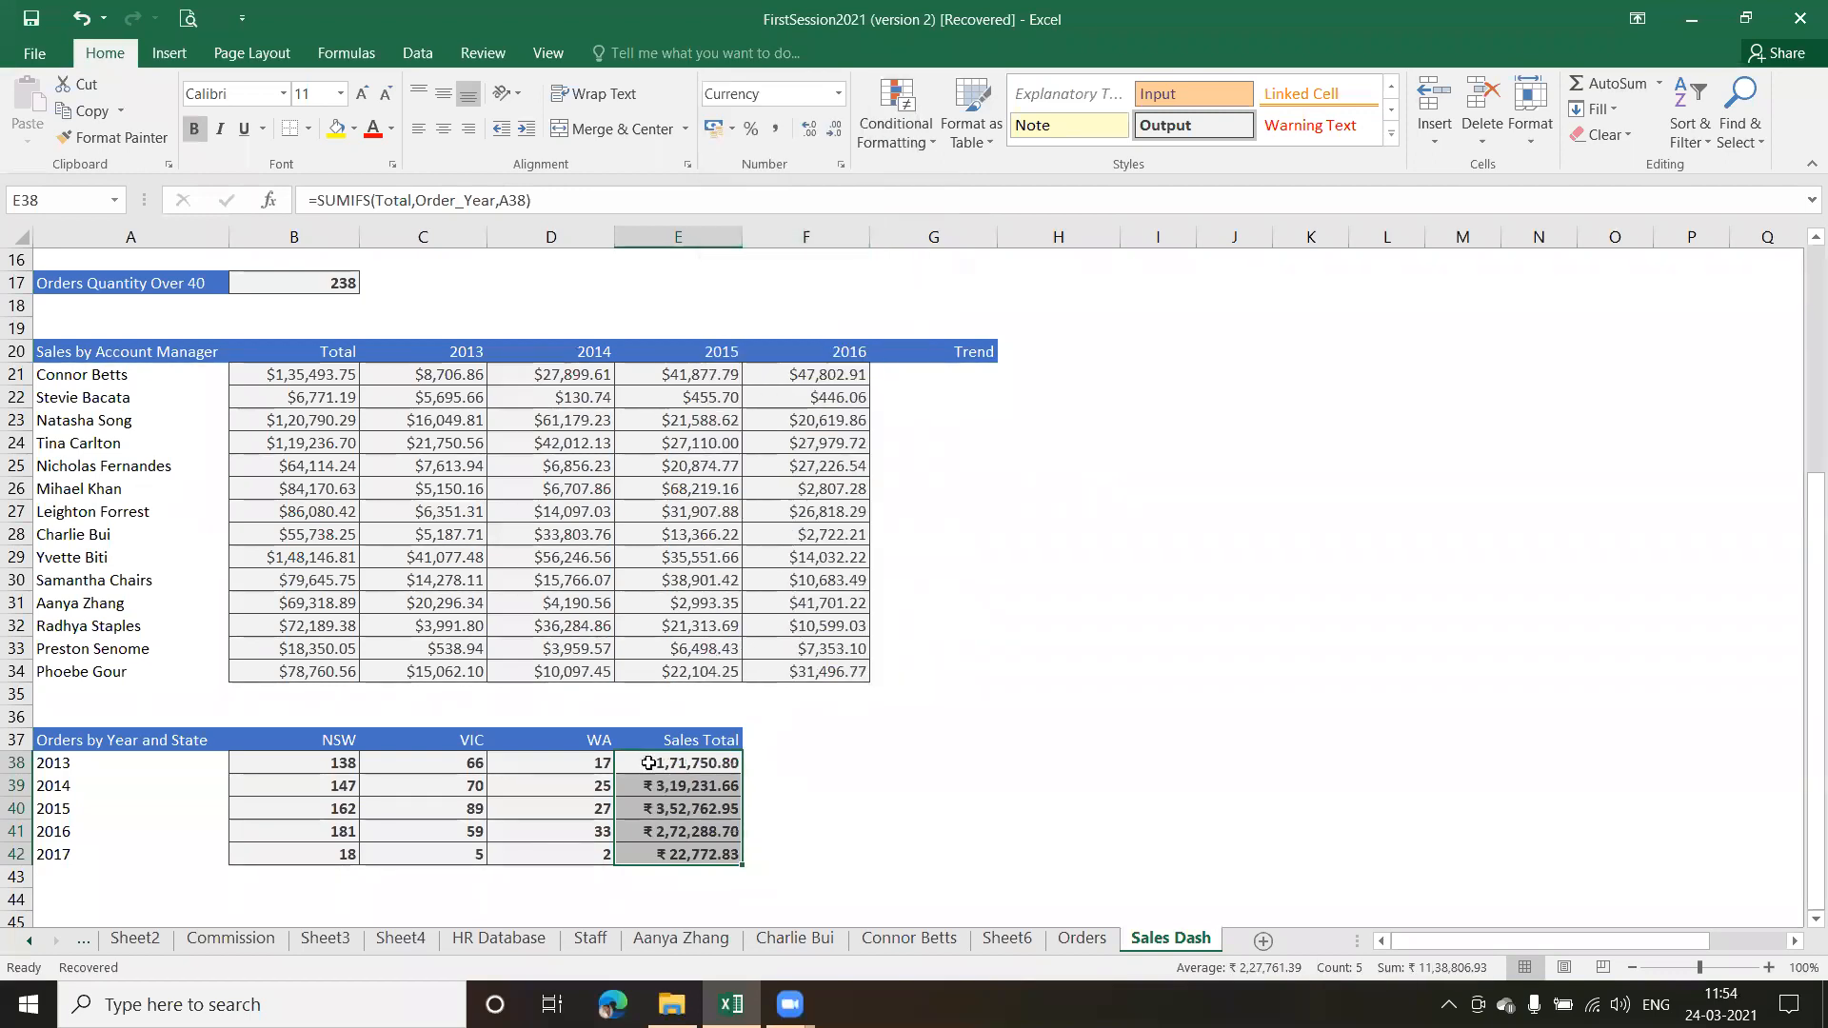
Review the completed Sales Dashboard tables, checking the formulas in D29, C26 and B5
click(807, 803)
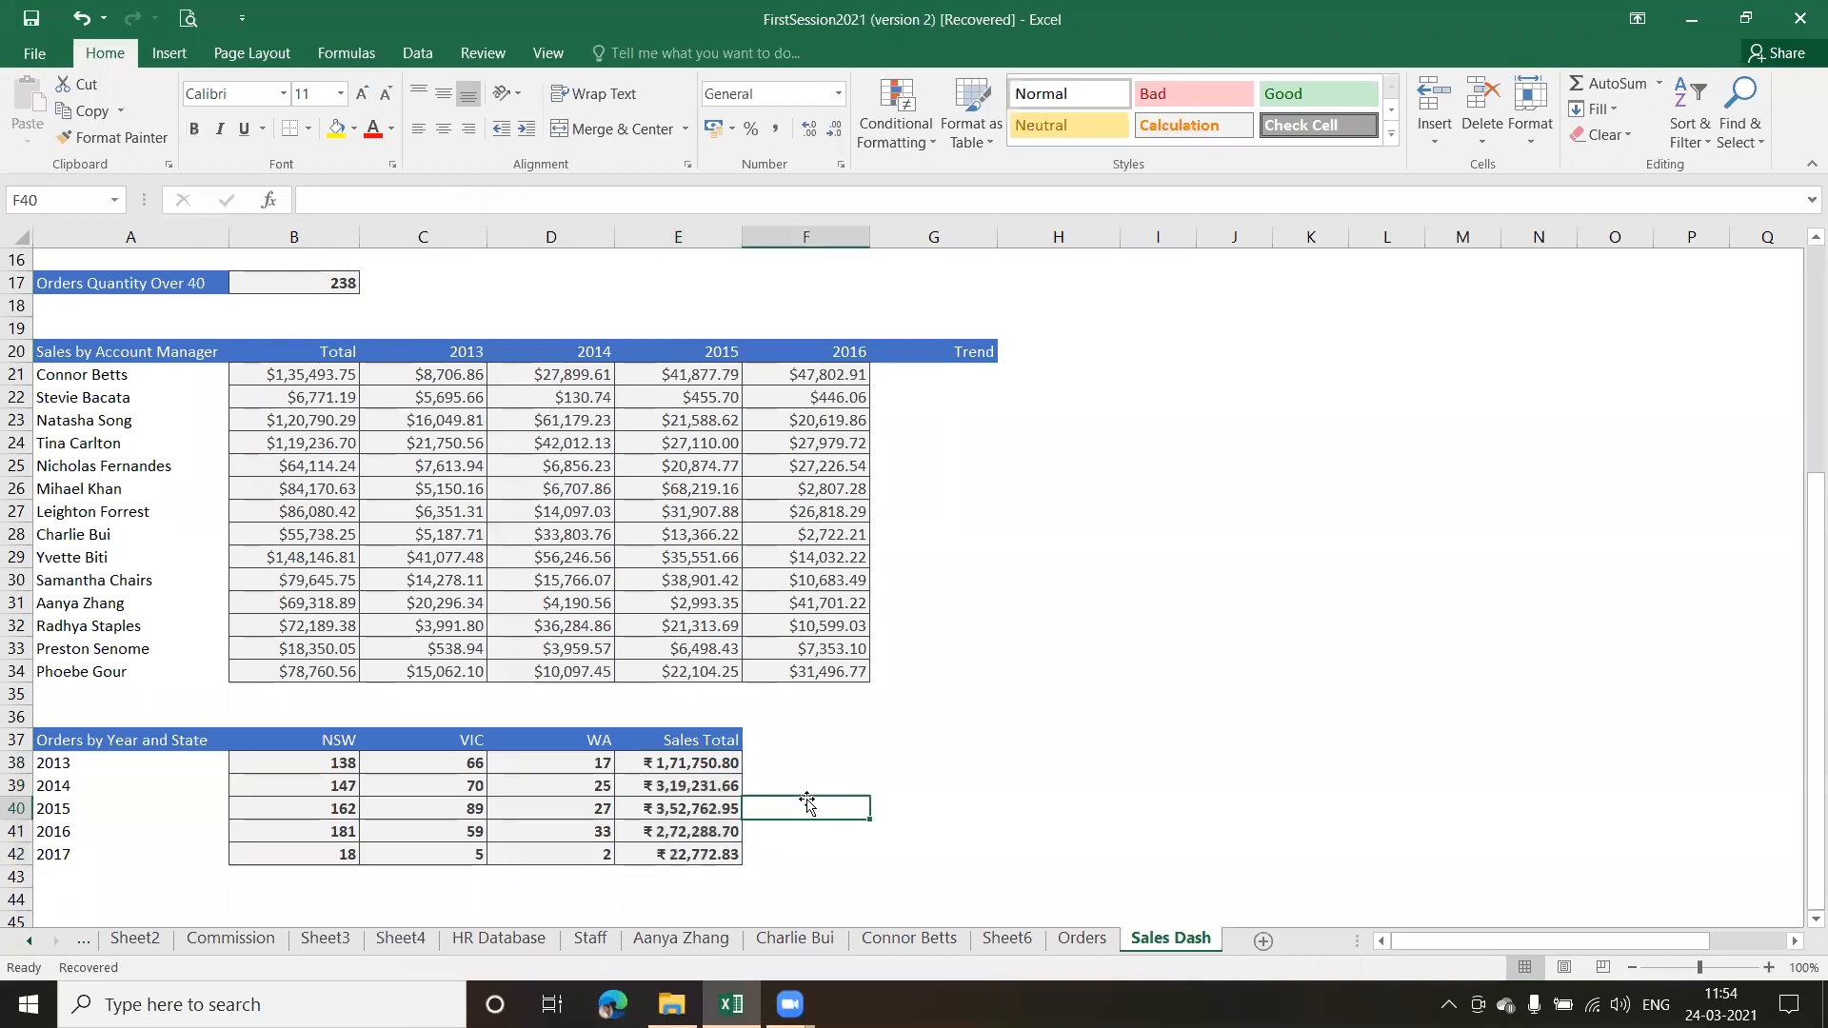
click(503, 549)
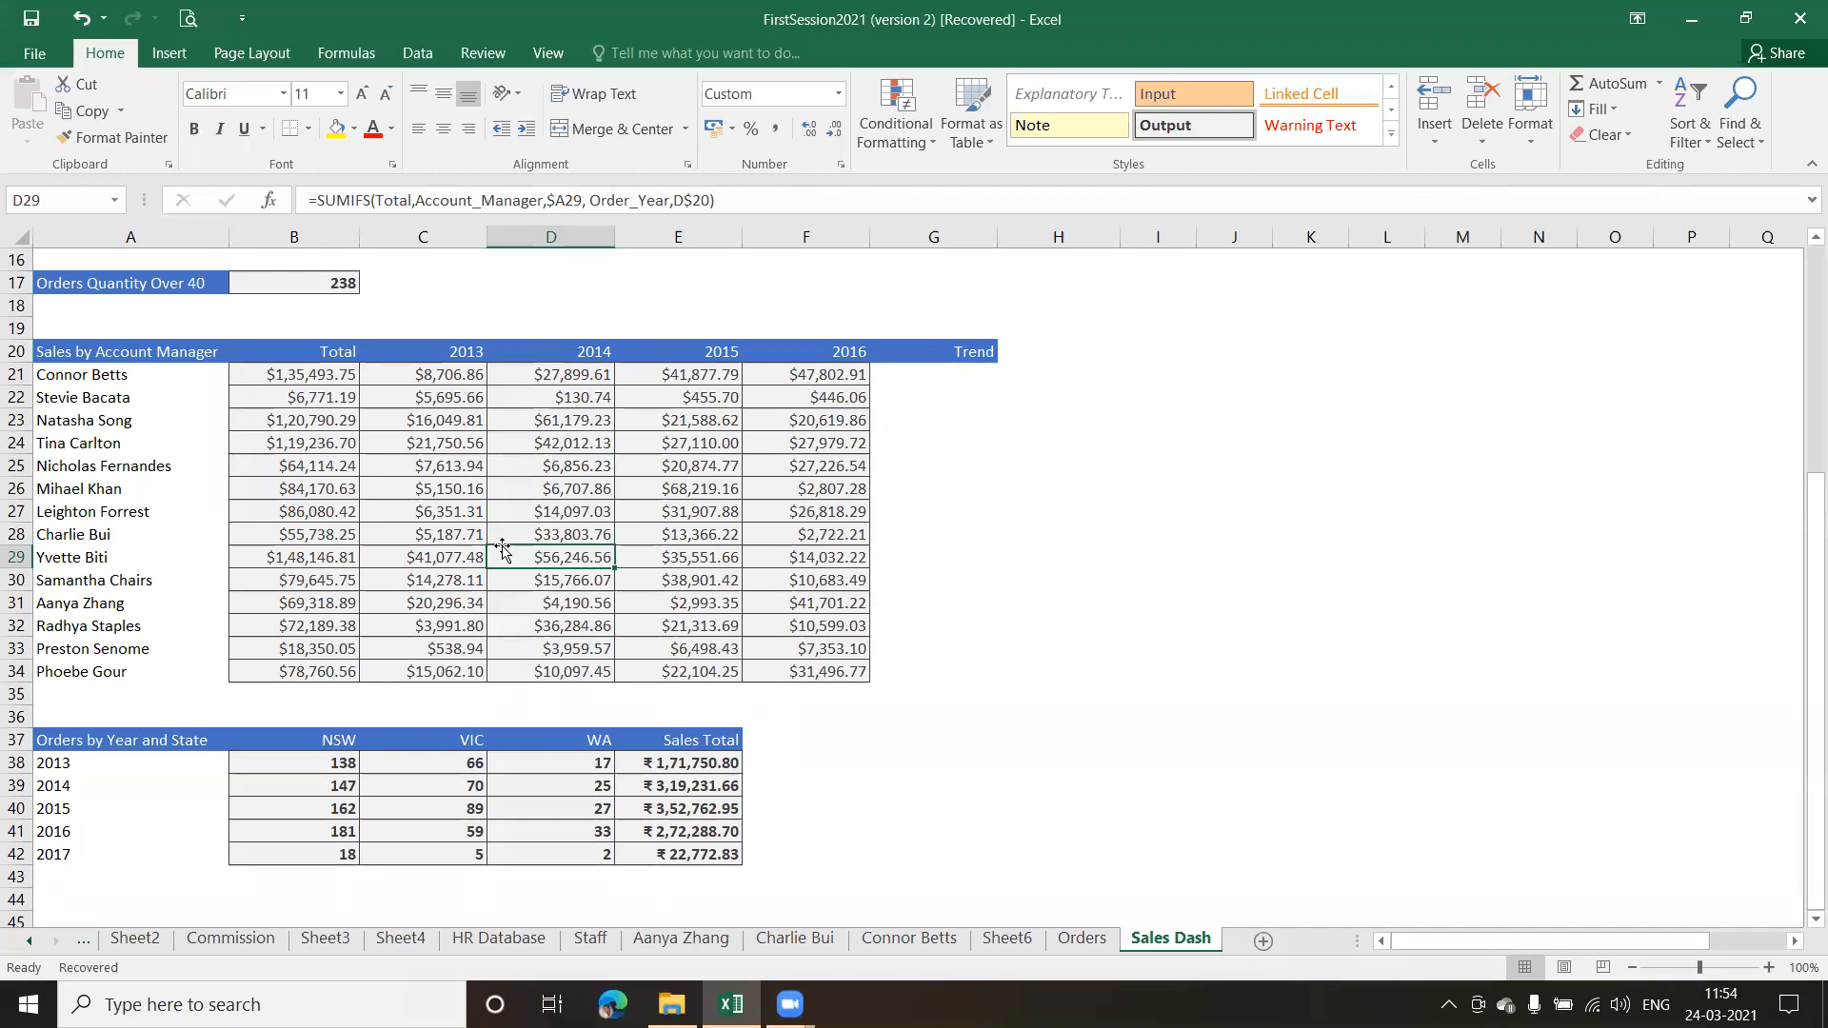
drag(1802, 607, 1800, 307)
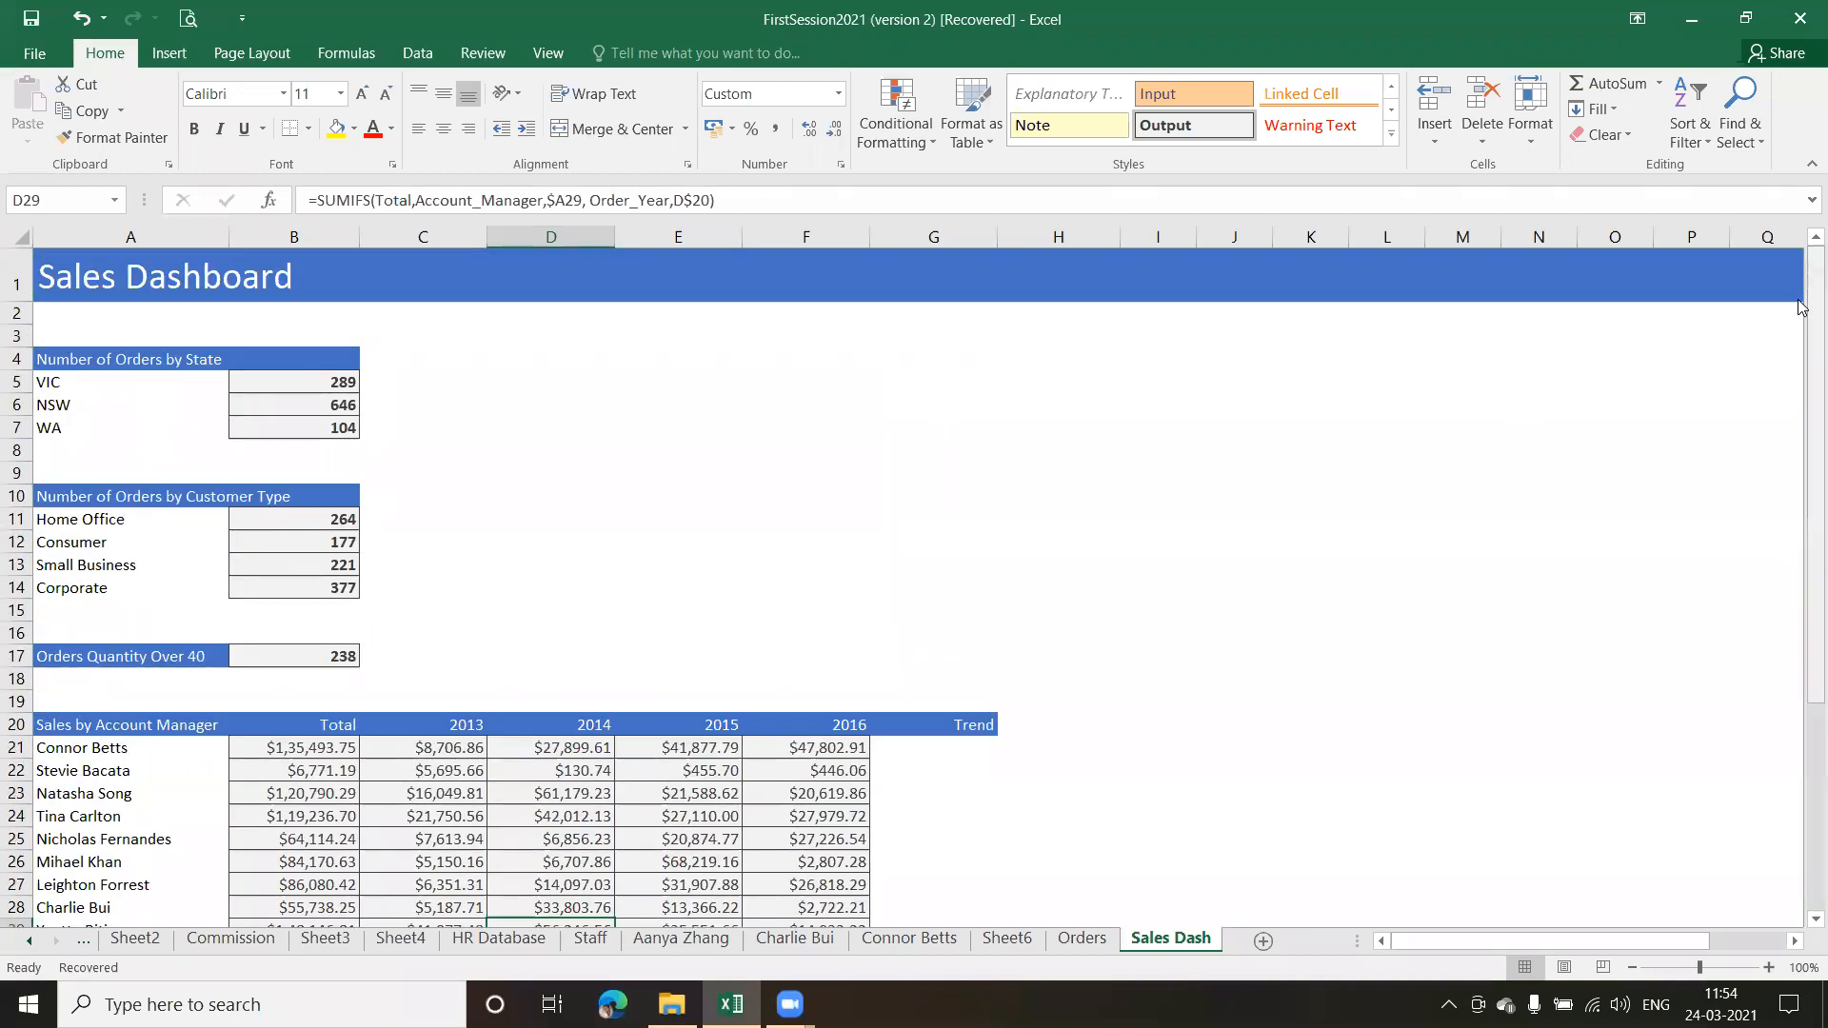
drag(1801, 307, 1800, 370)
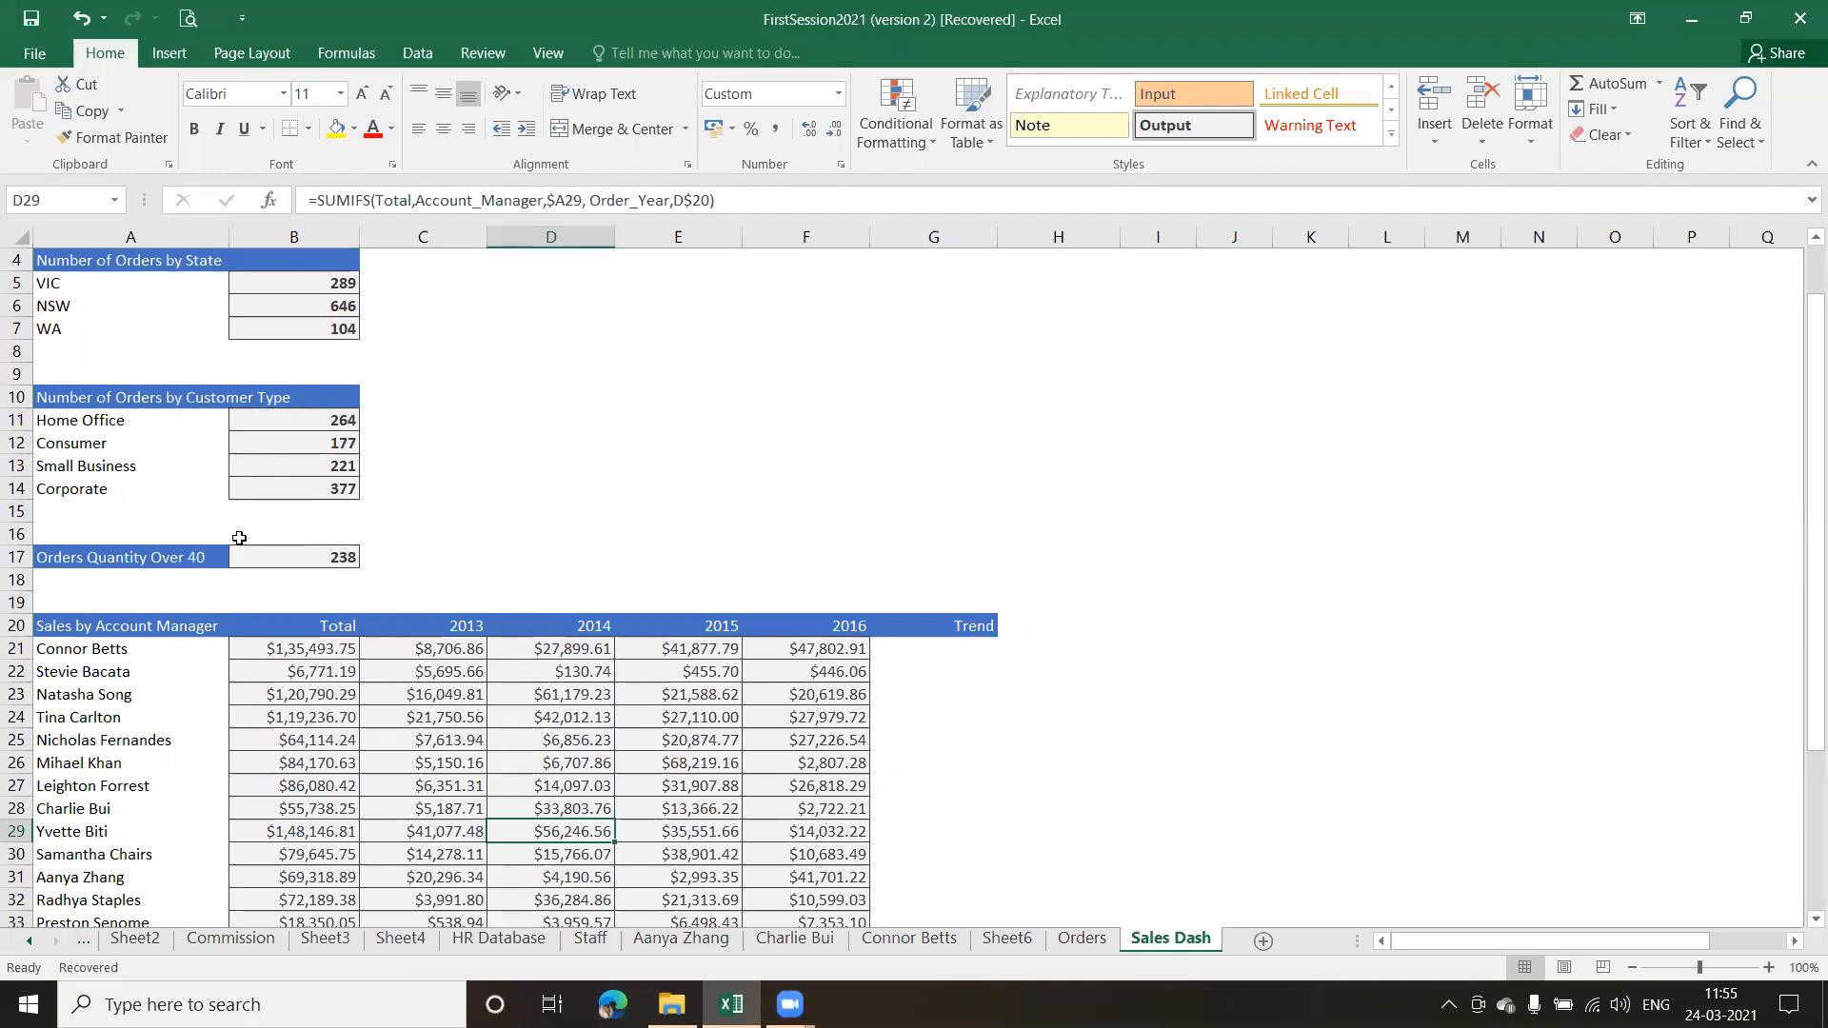
click(393, 759)
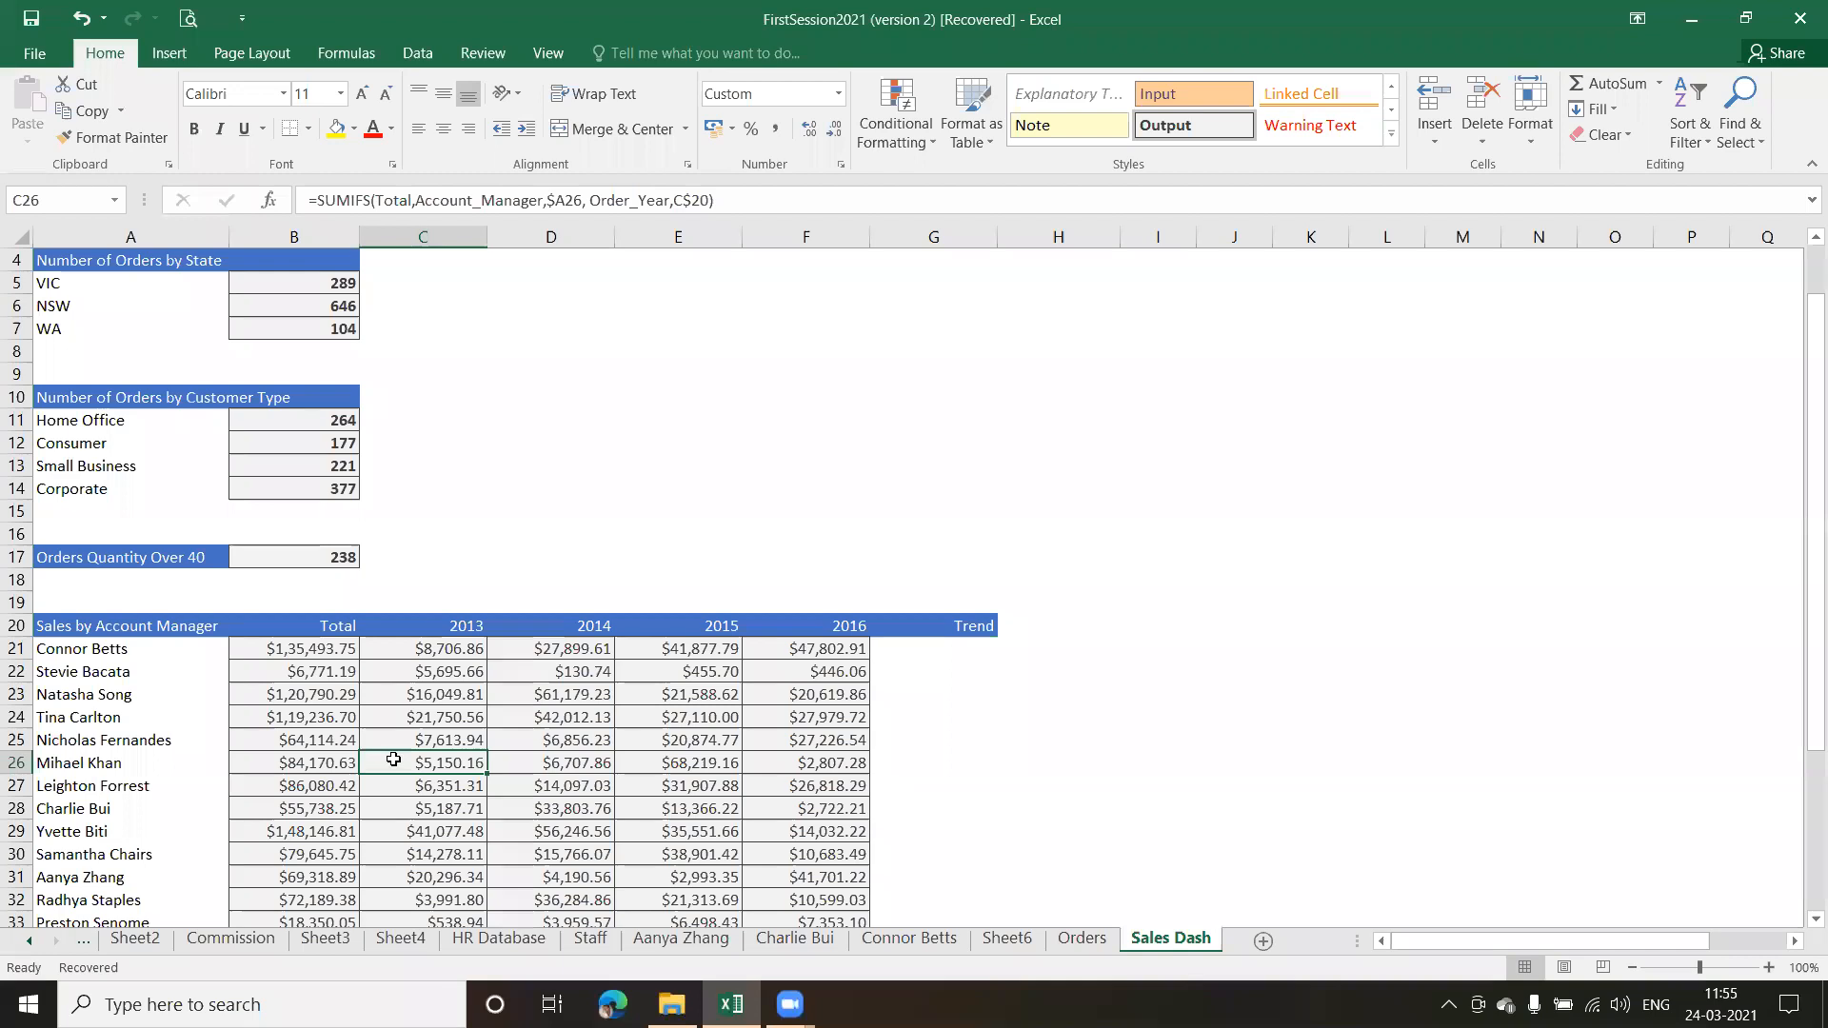
drag(1800, 544, 1802, 443)
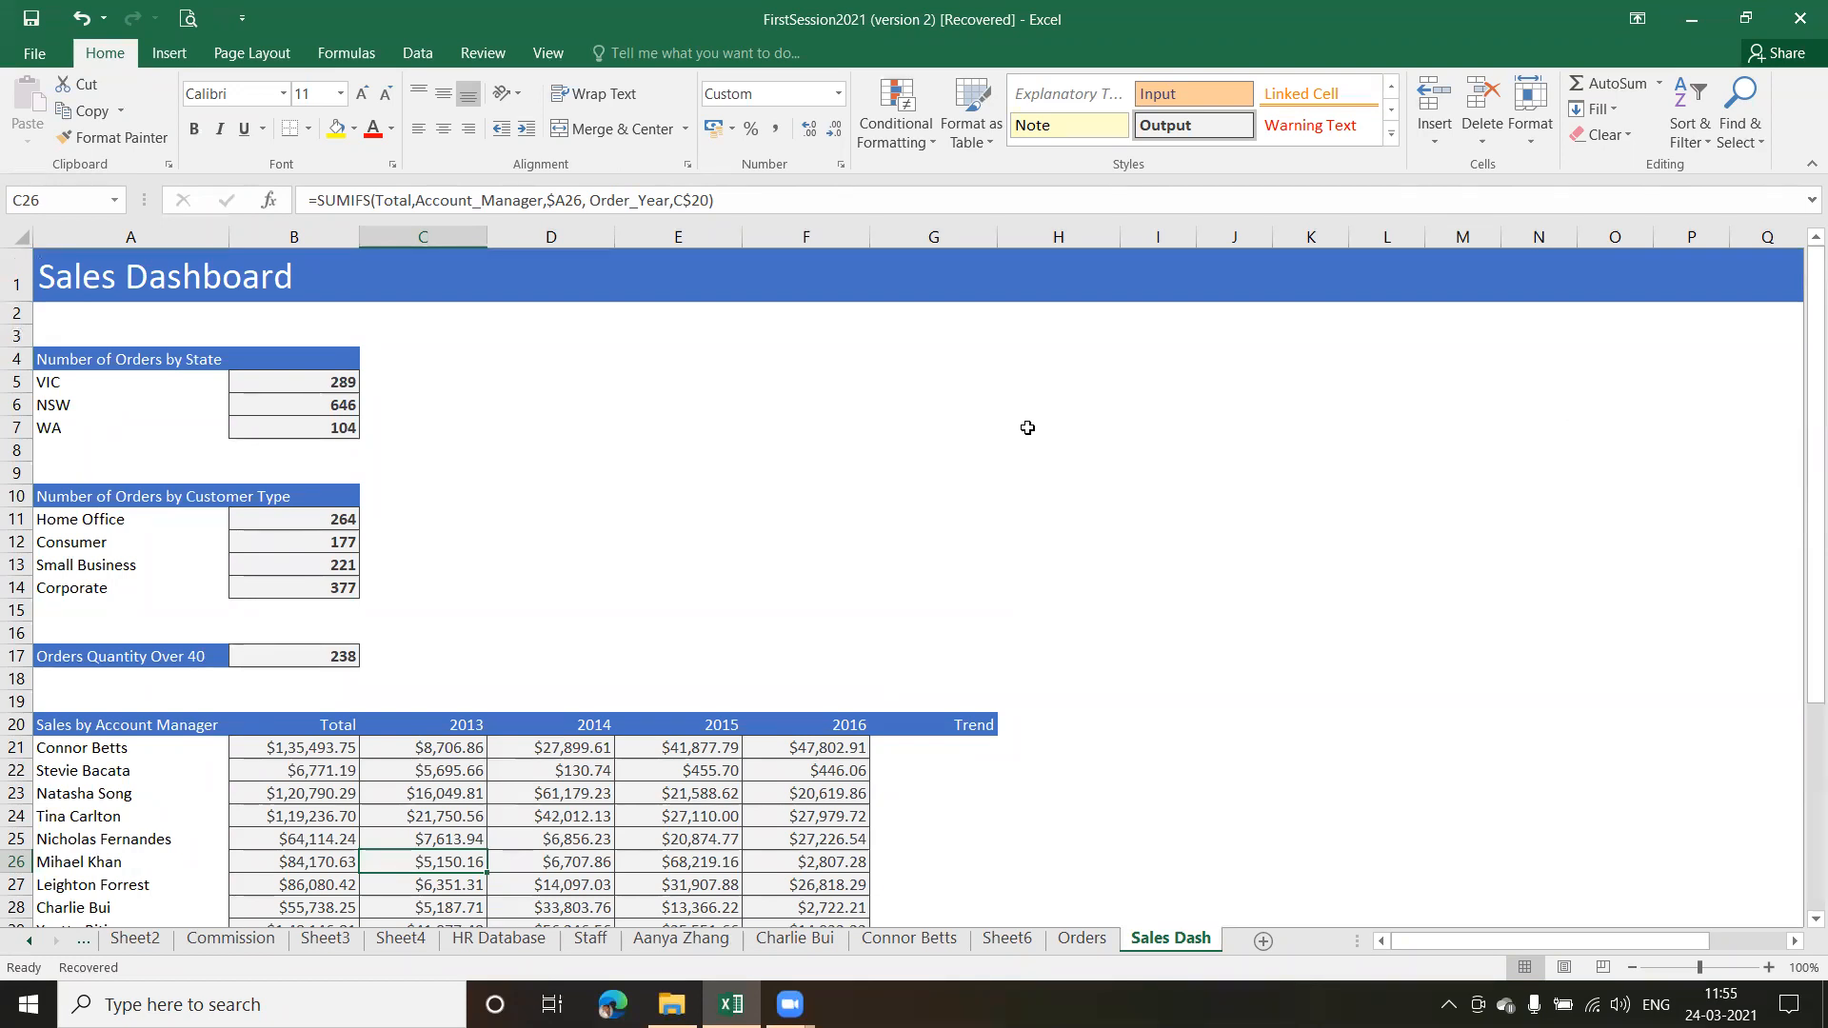
click(279, 388)
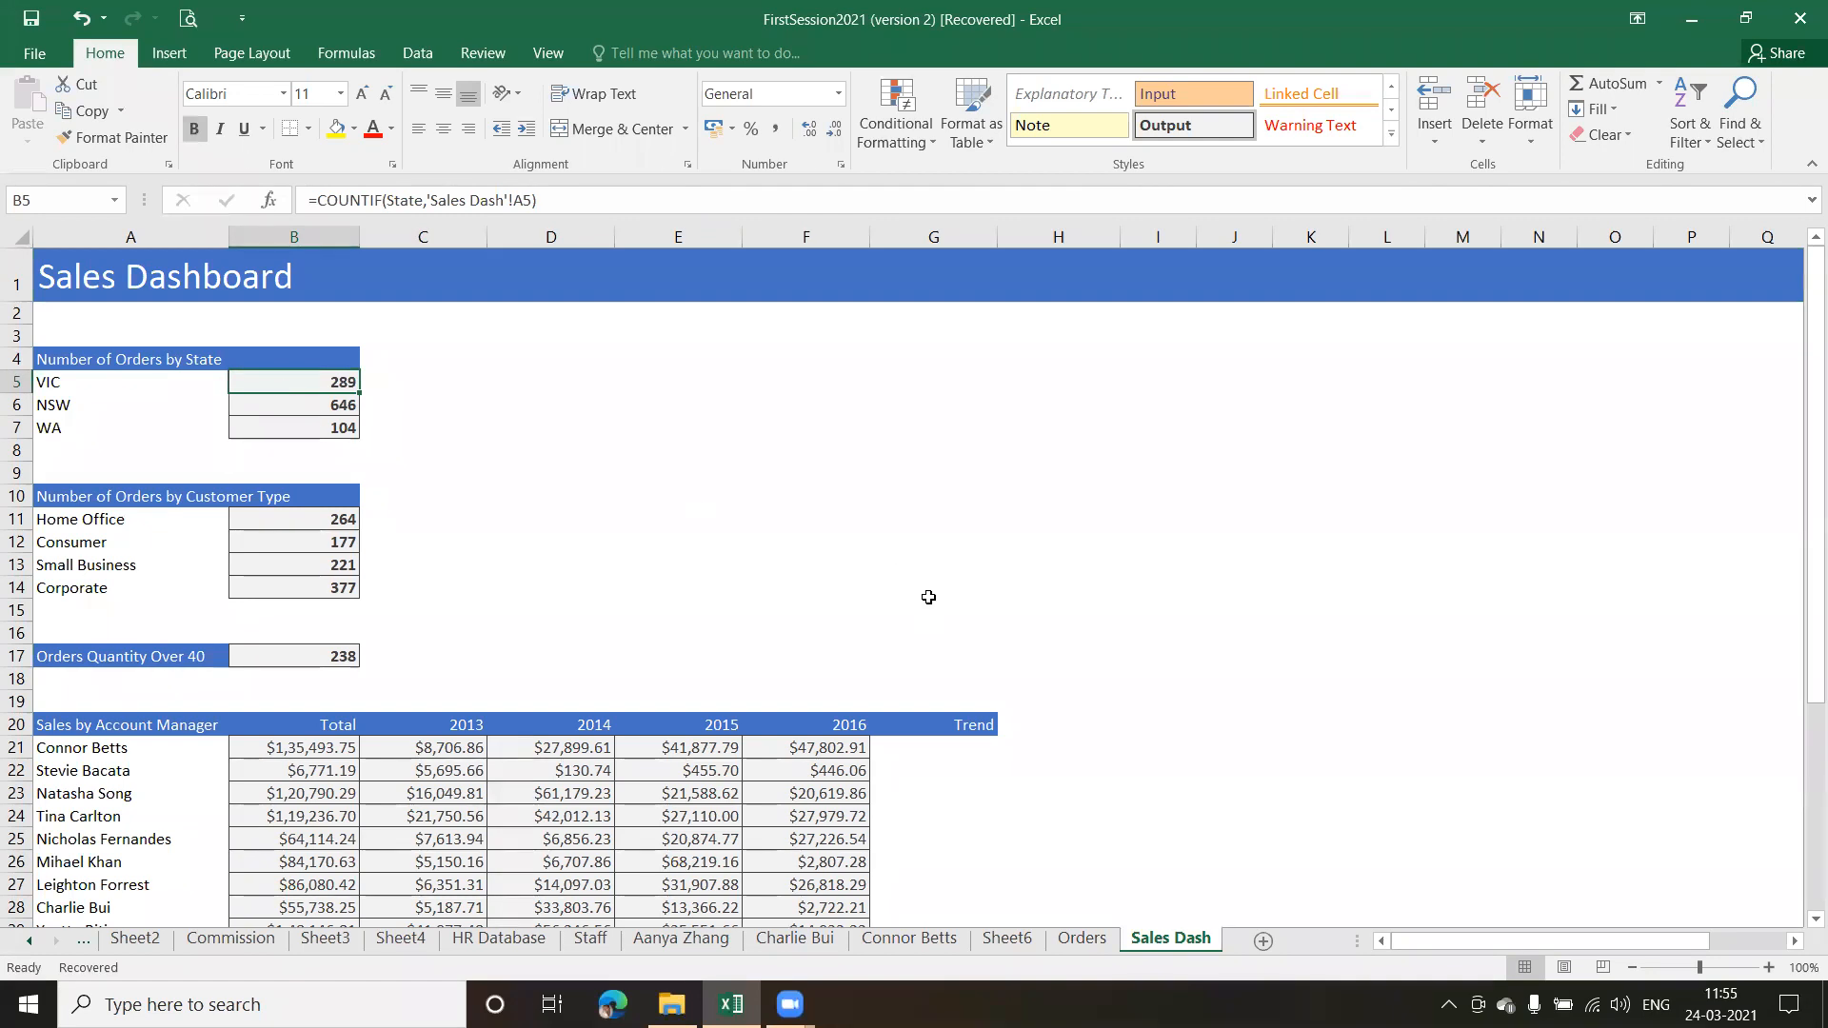
drag(1802, 473, 1802, 487)
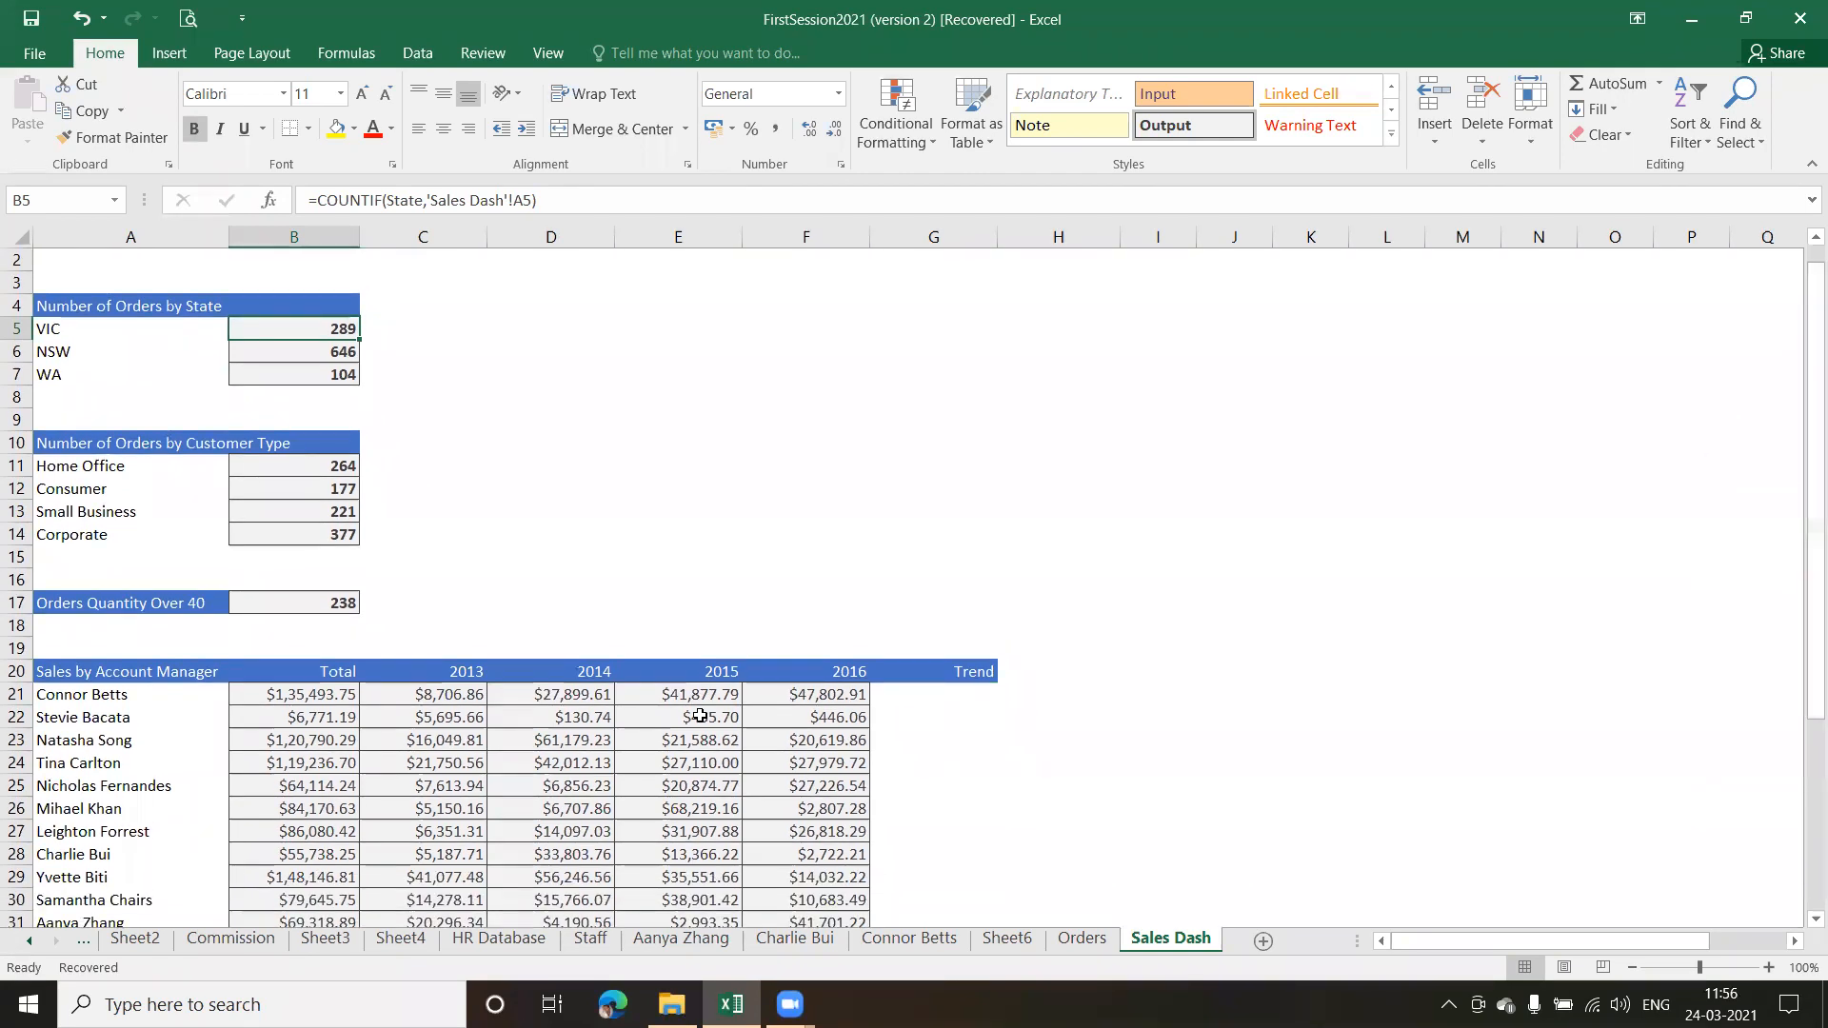
Insert a Clustered Column chart of the Sales by Account Manager data in A21:F34
drag(62, 694, 785, 842)
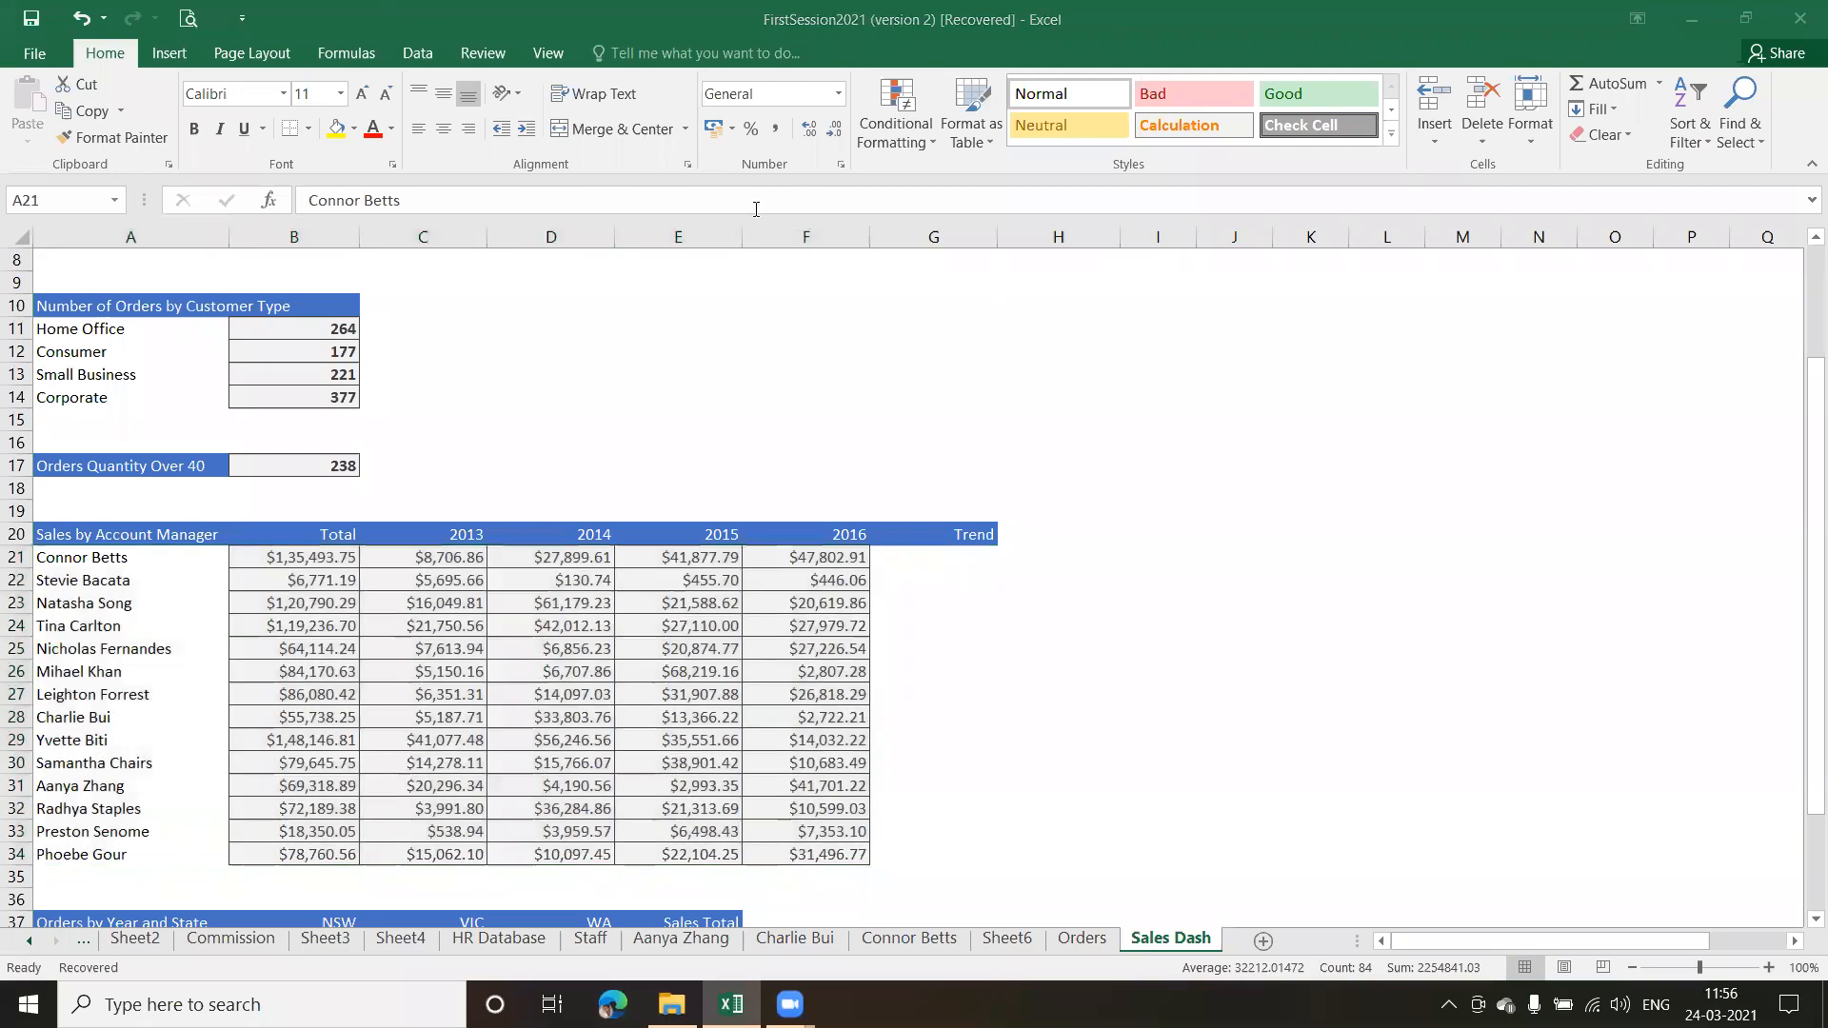
click(167, 559)
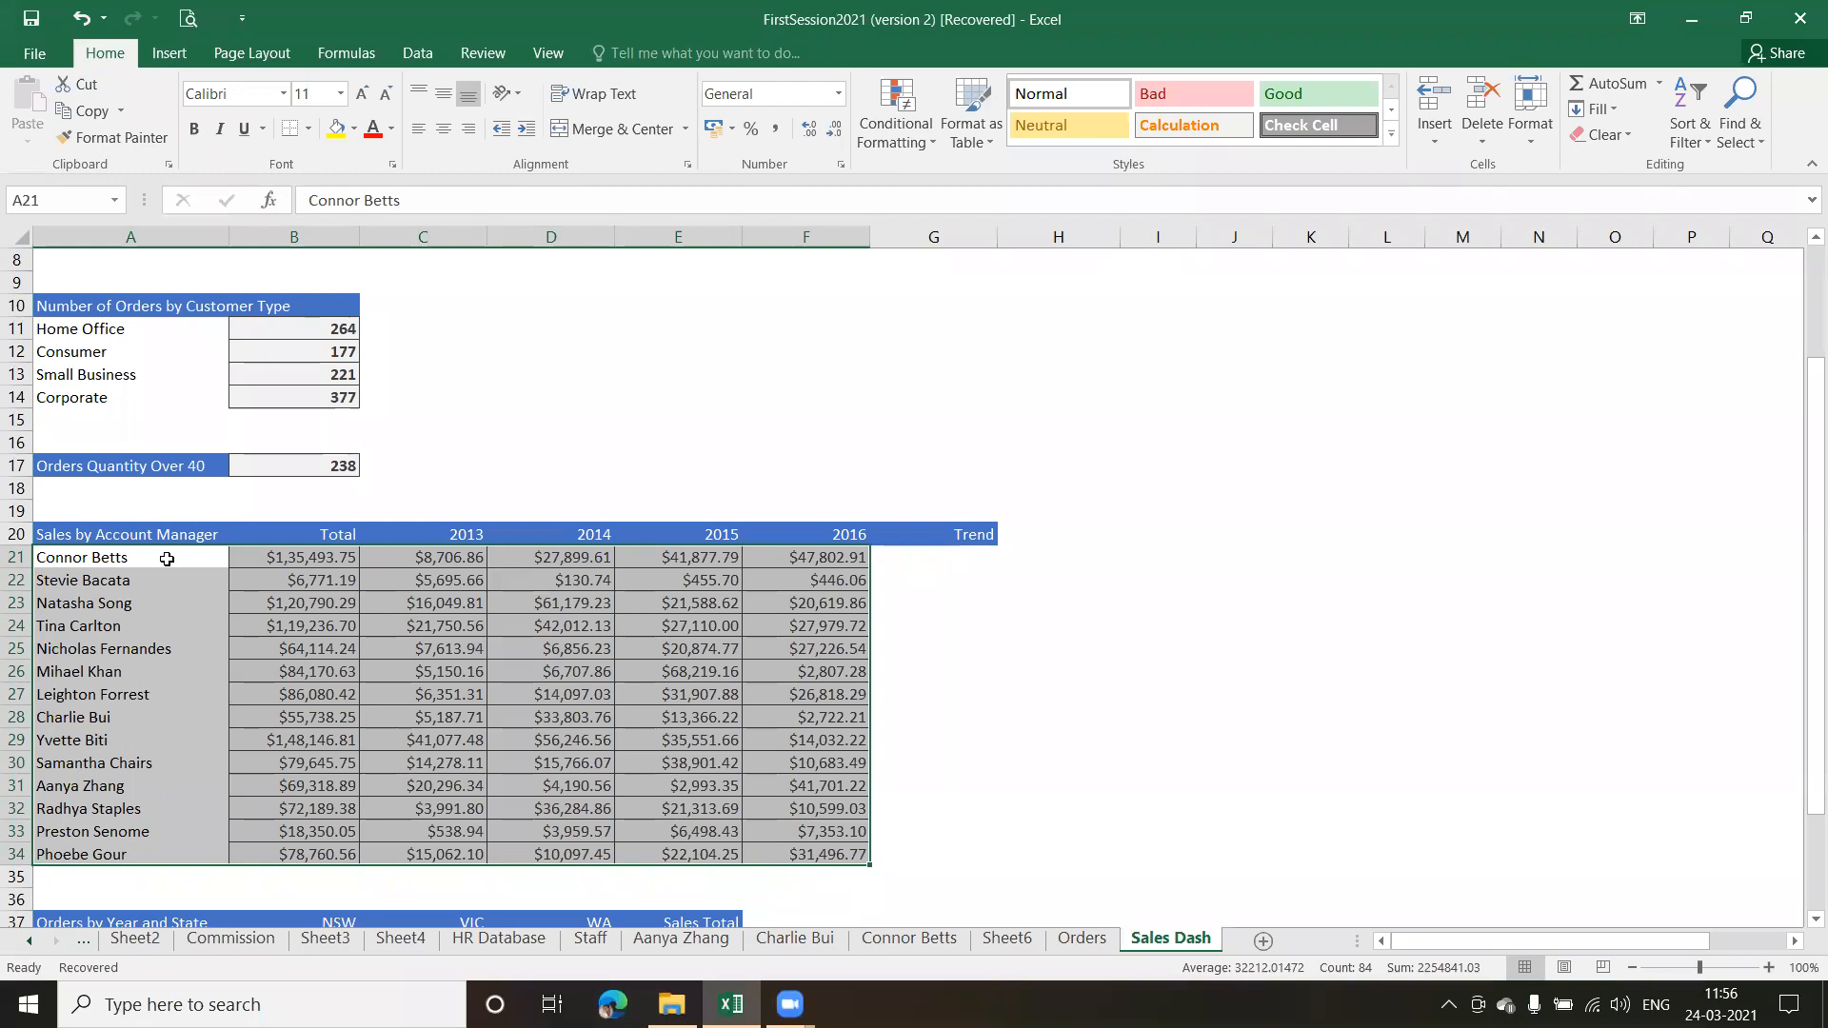
click(170, 59)
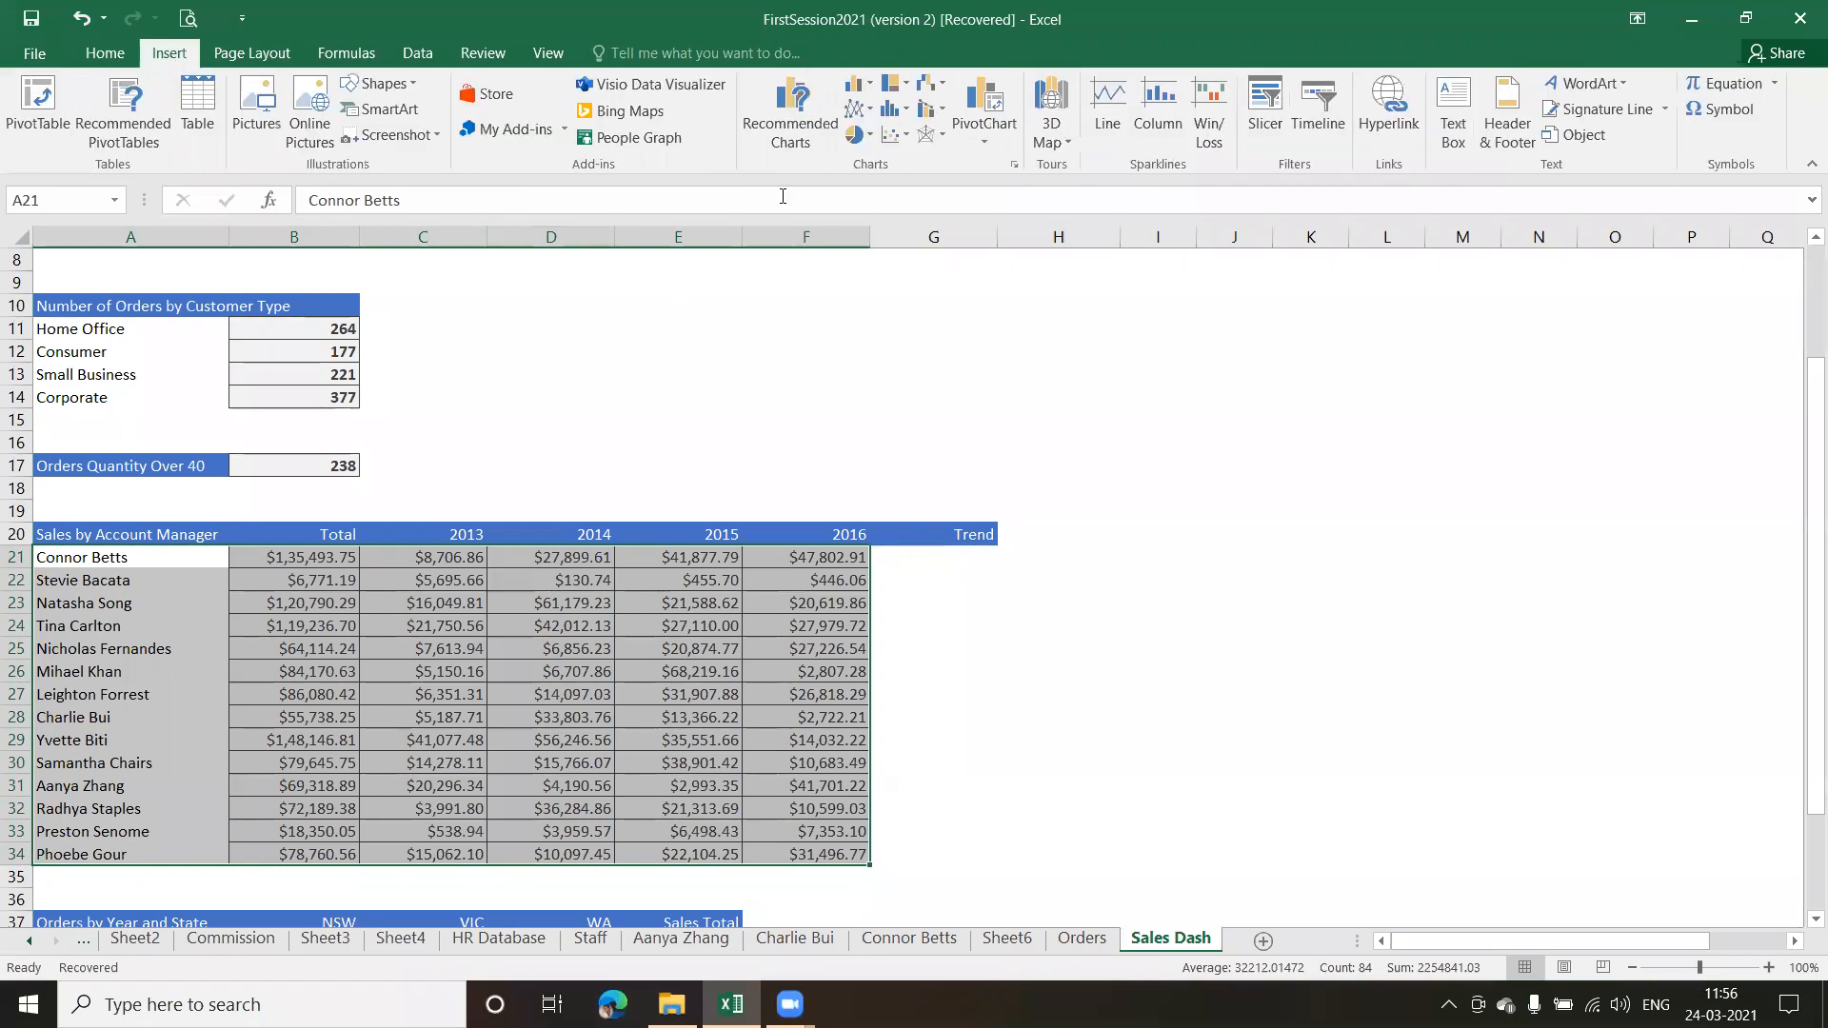
click(784, 119)
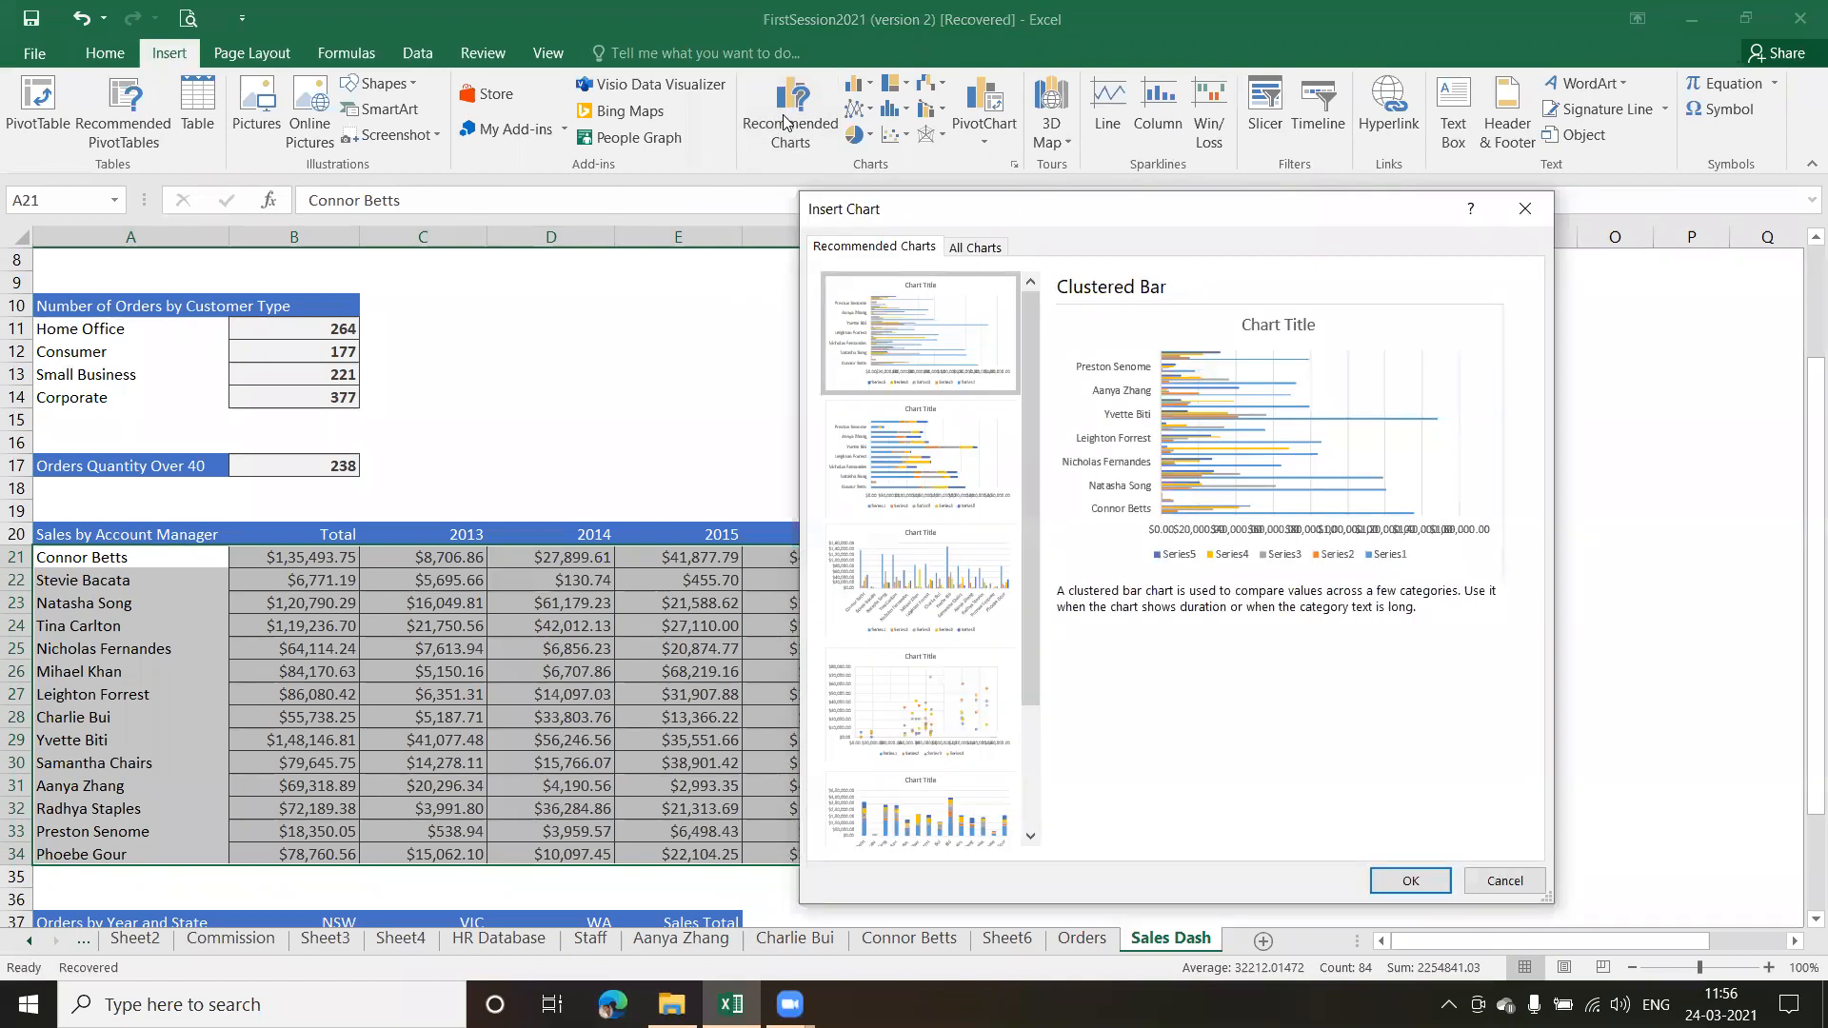
click(937, 578)
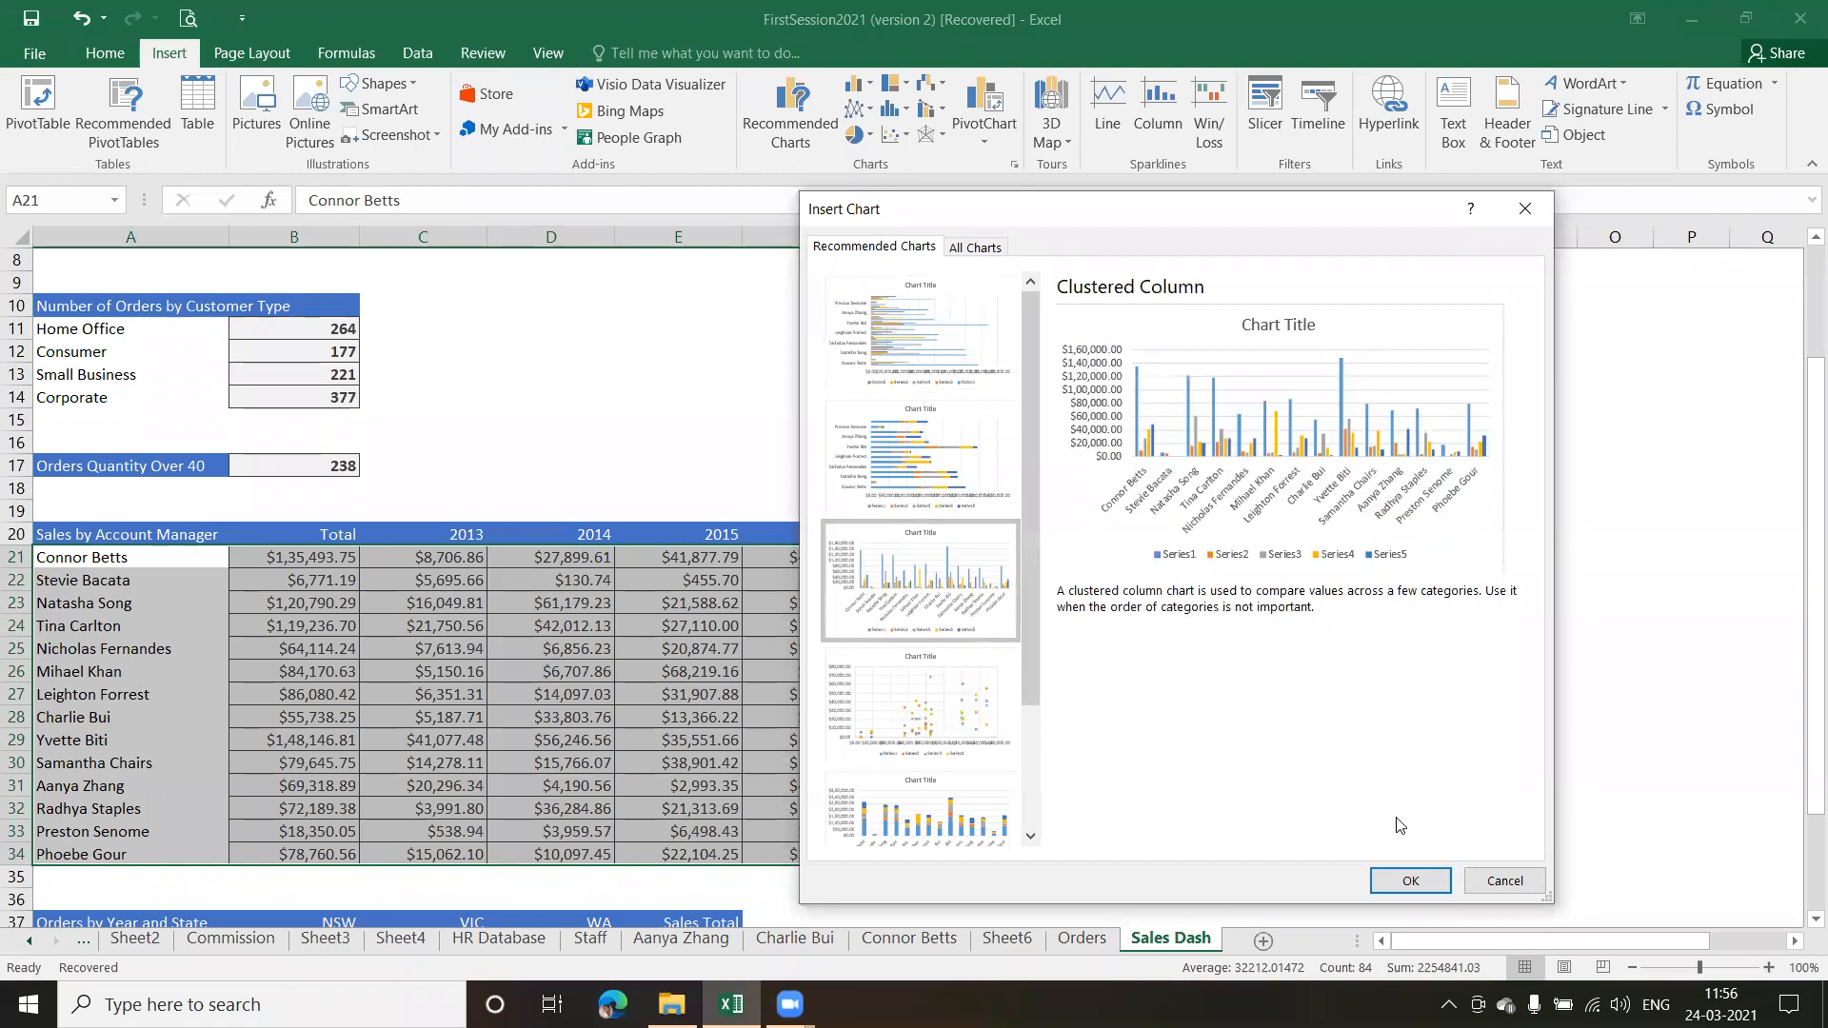
click(1410, 881)
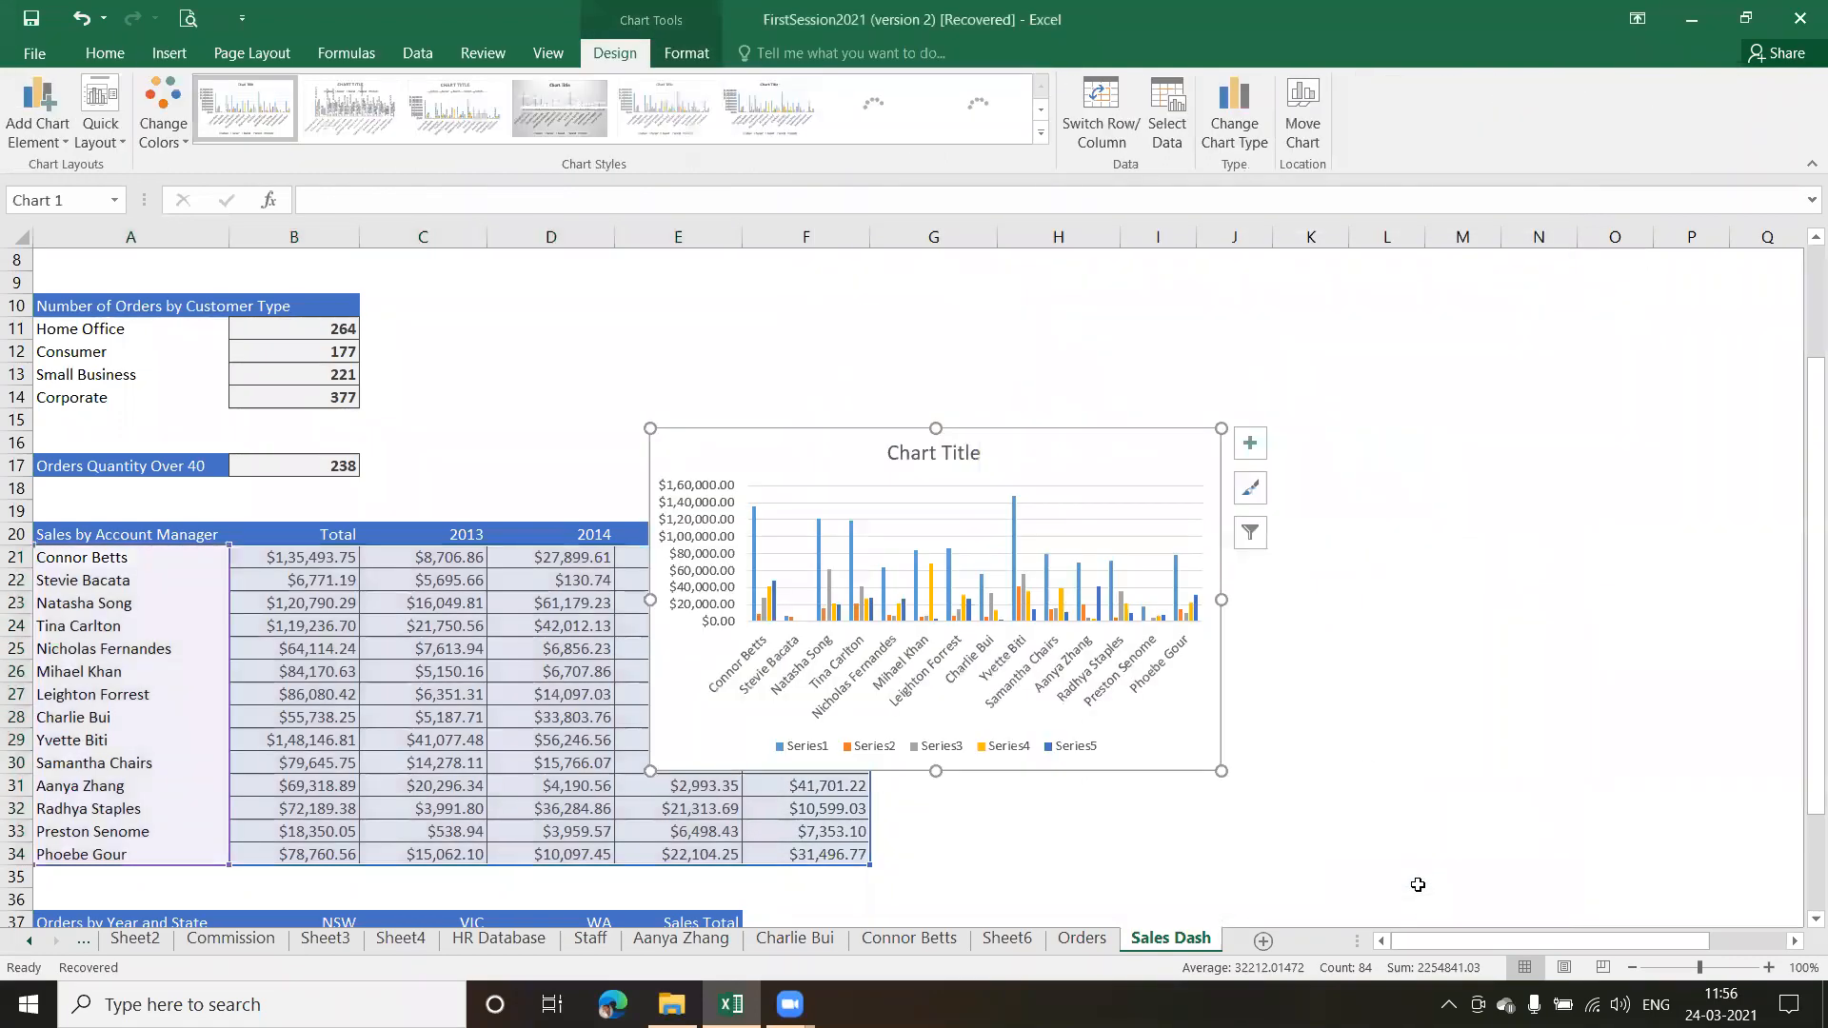
Place the column chart beside the Sales by Account Manager table, past the Trend column, and enlarge it to span about columns H to P
drag(1072, 449, 1465, 540)
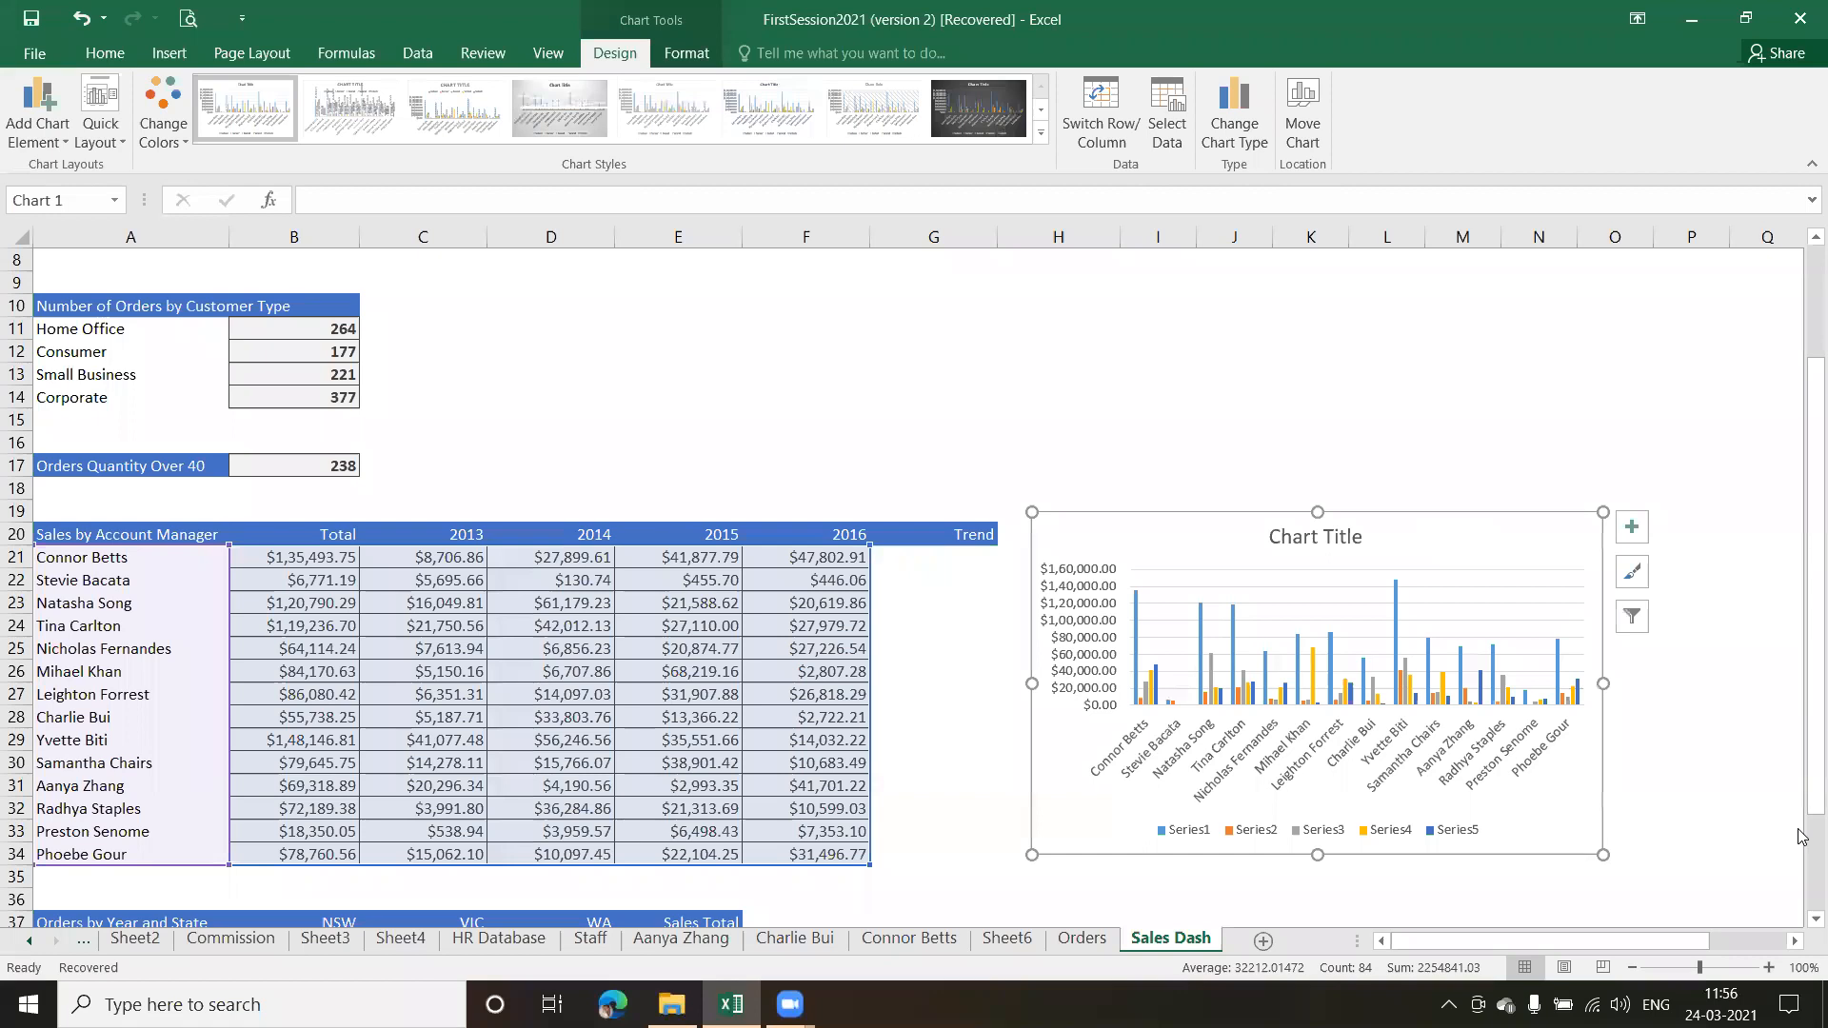
drag(1802, 797, 1802, 857)
drag(1798, 873, 1798, 873)
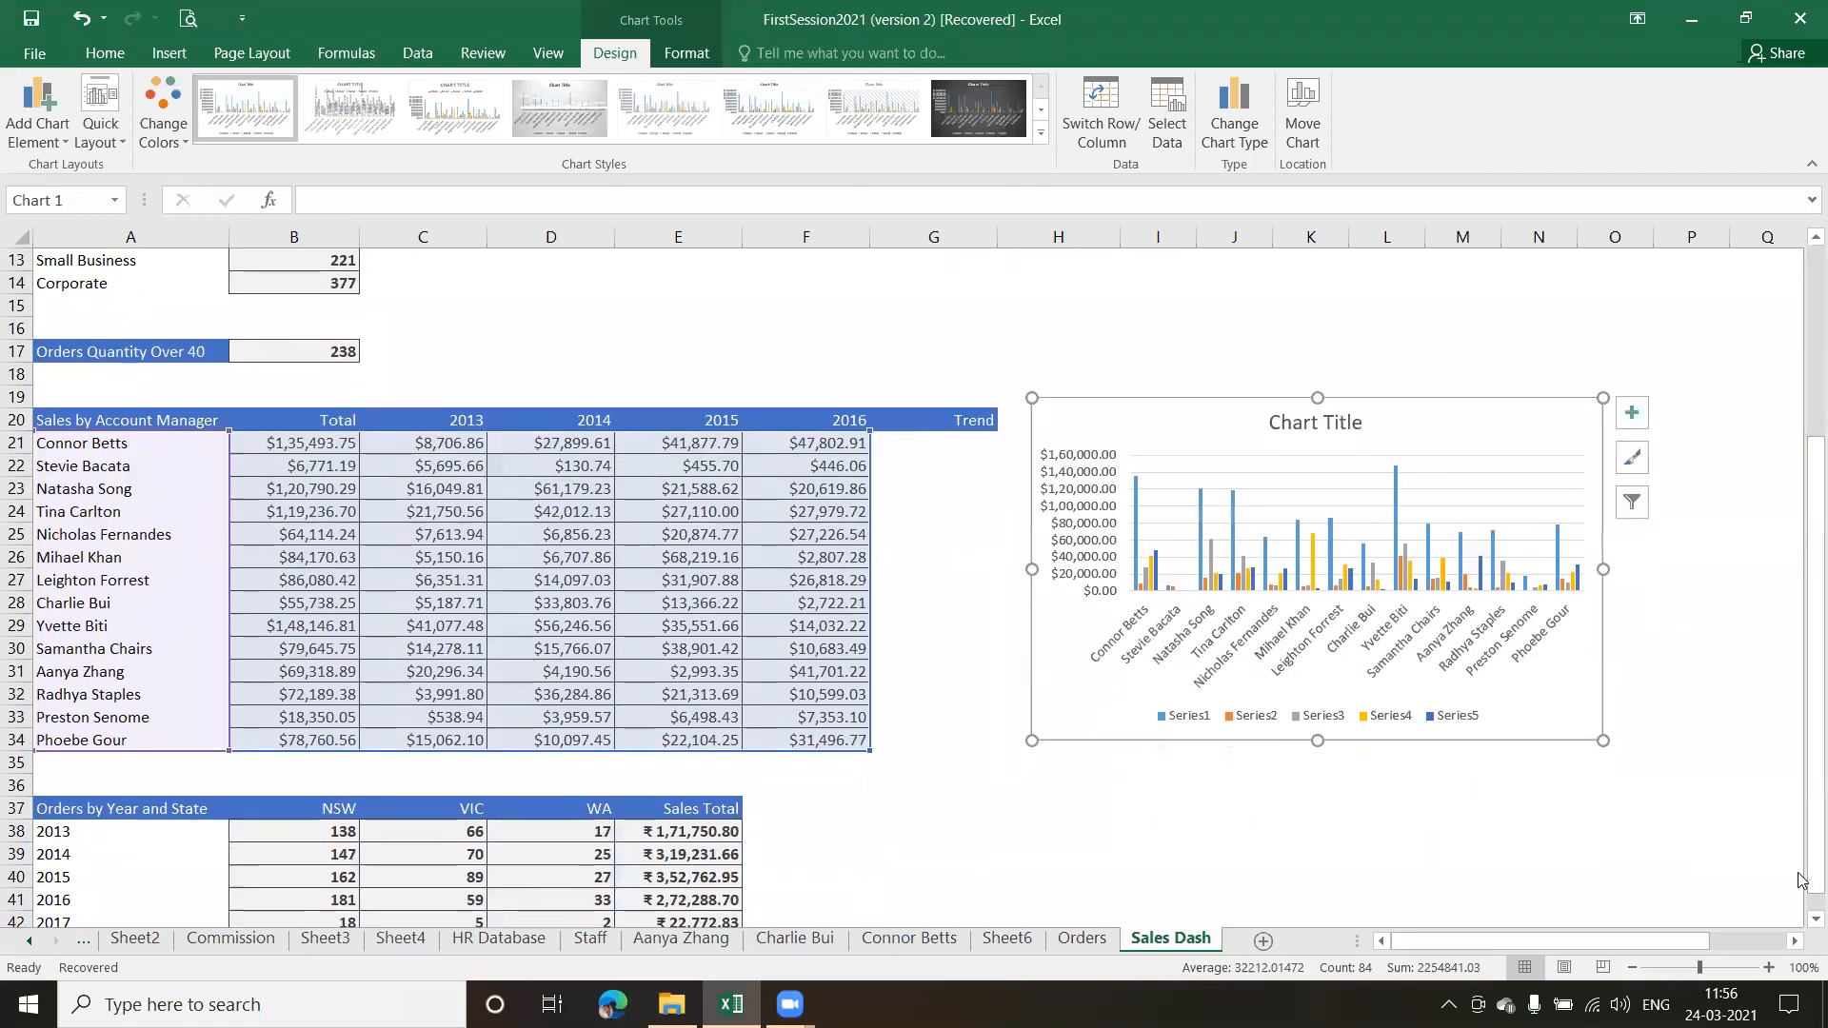
drag(1612, 570, 1723, 570)
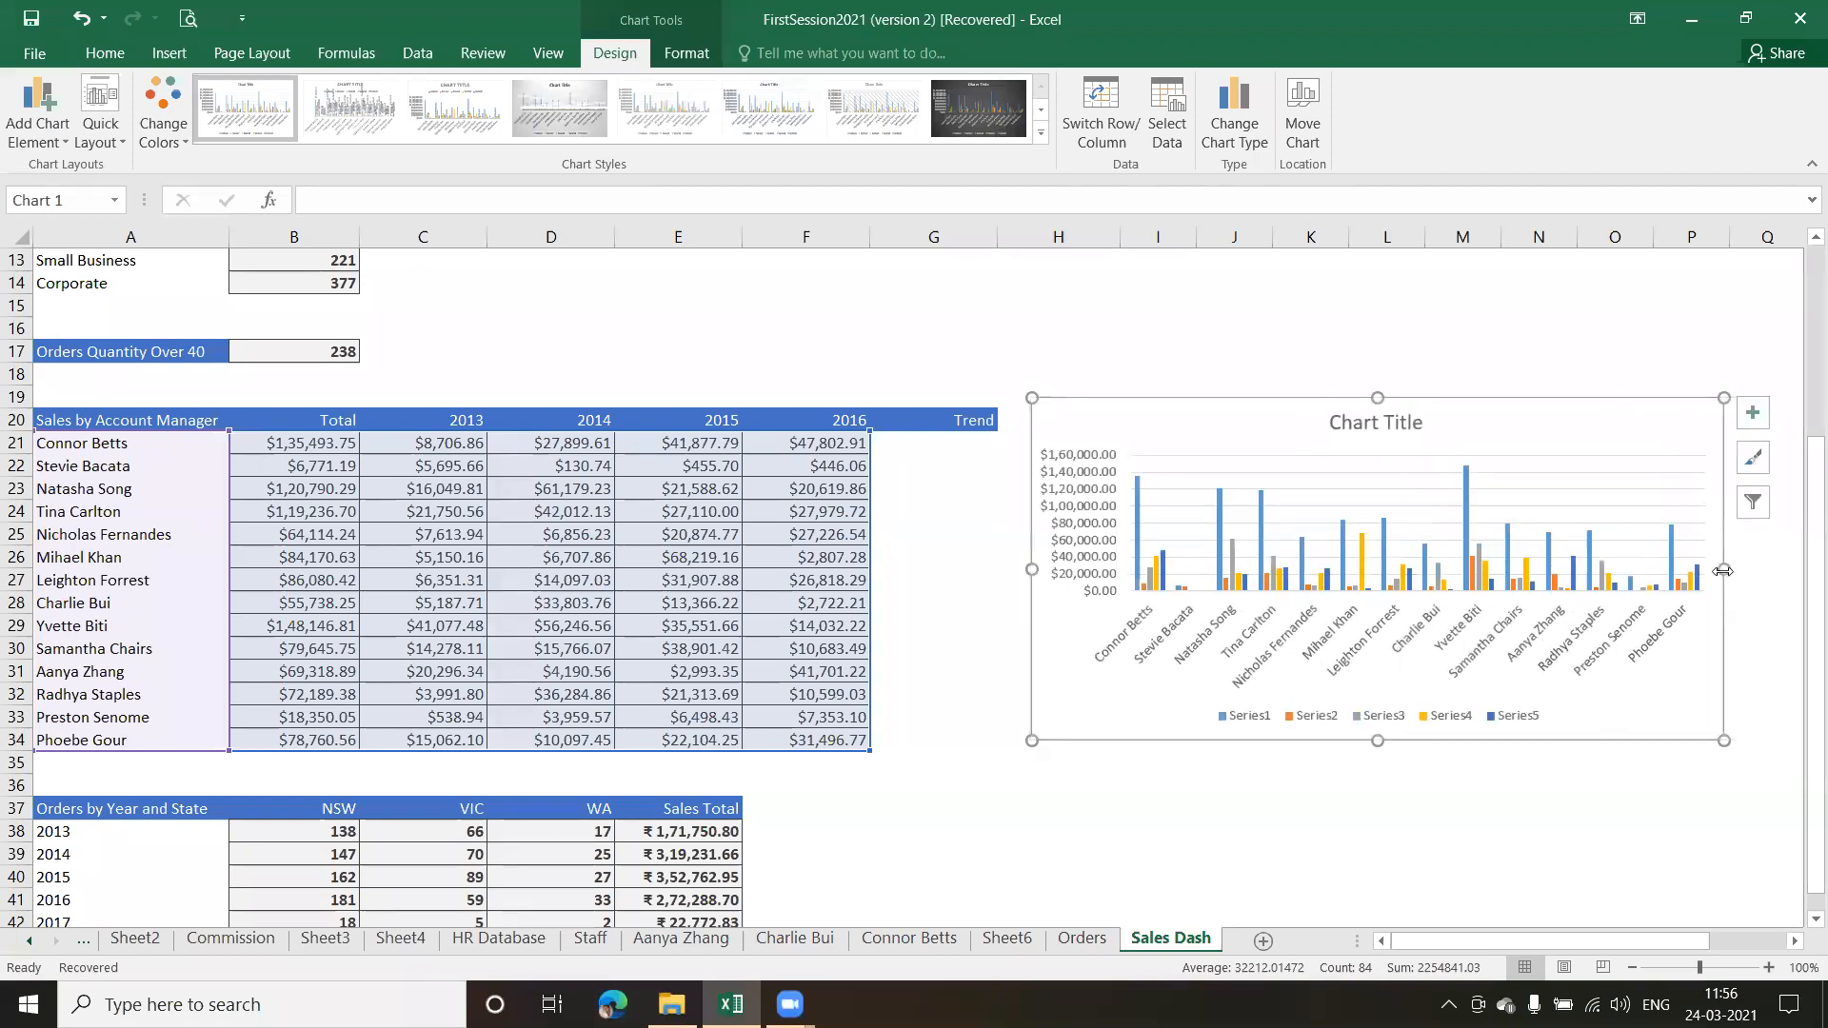
drag(1378, 741, 1385, 779)
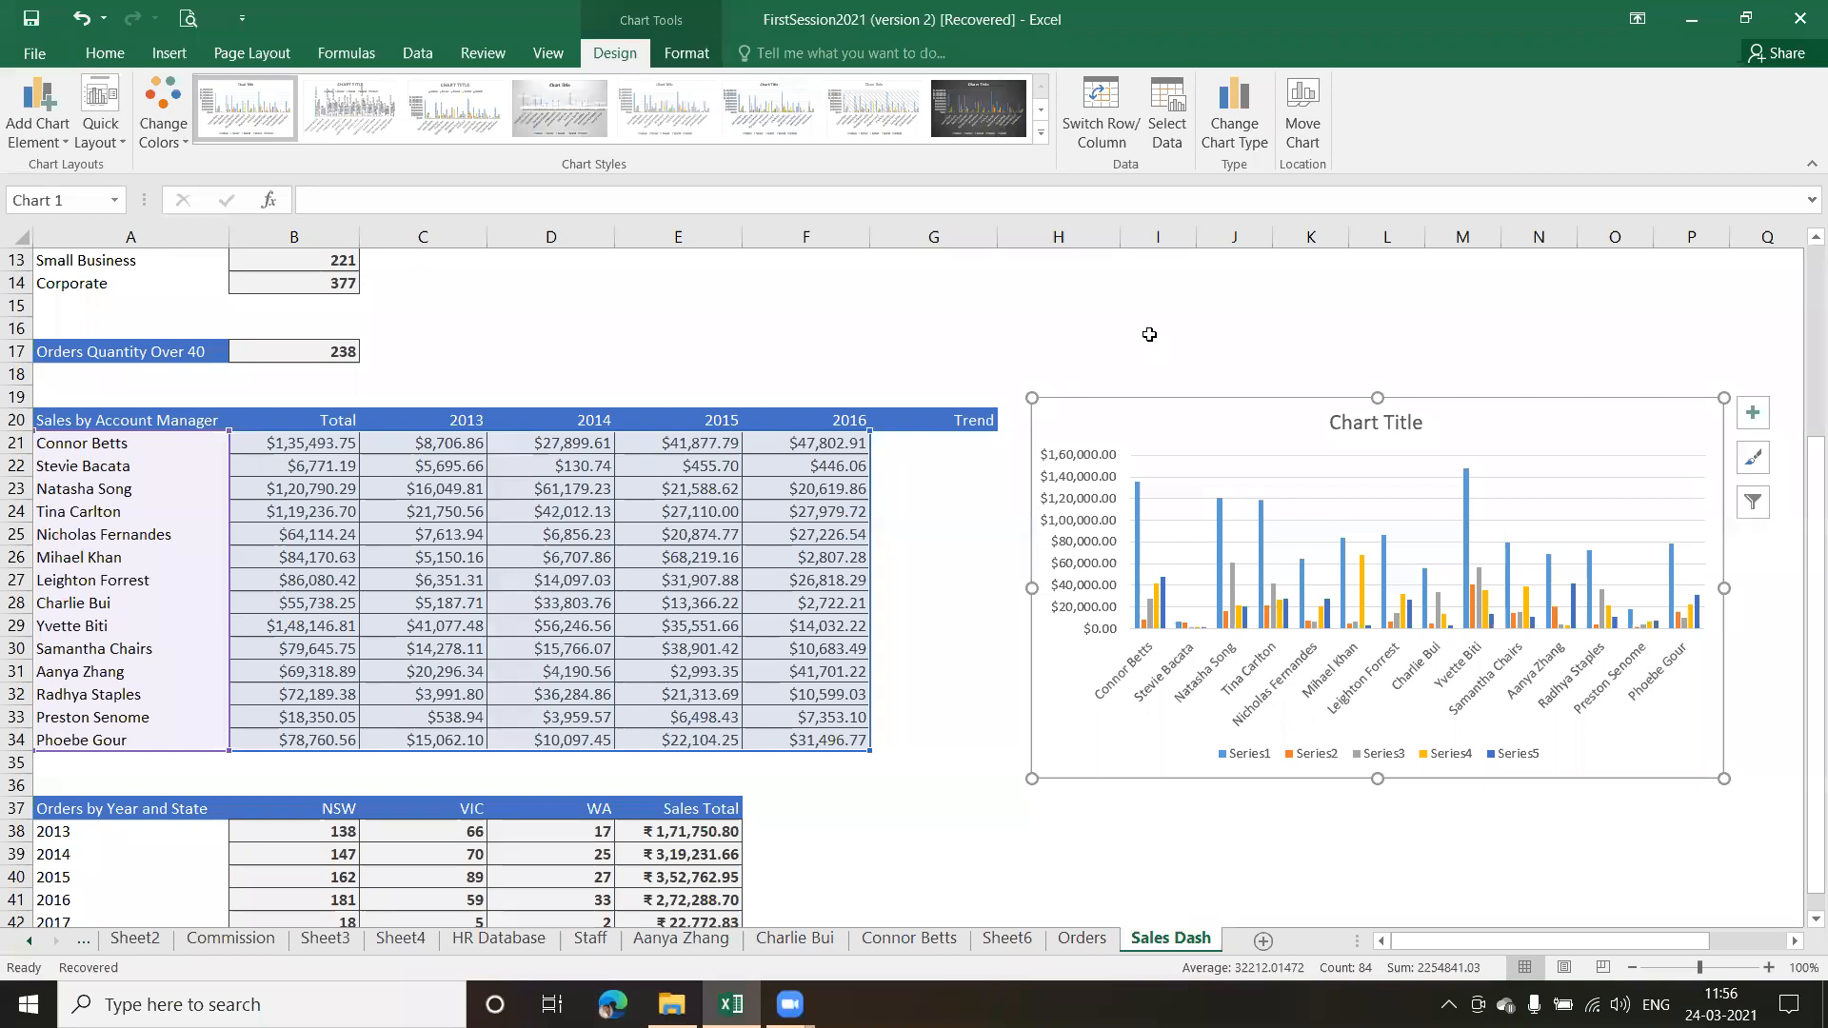
Change the column chart's data range to A21:B34 so it plots only the account managers' totals
click(1168, 132)
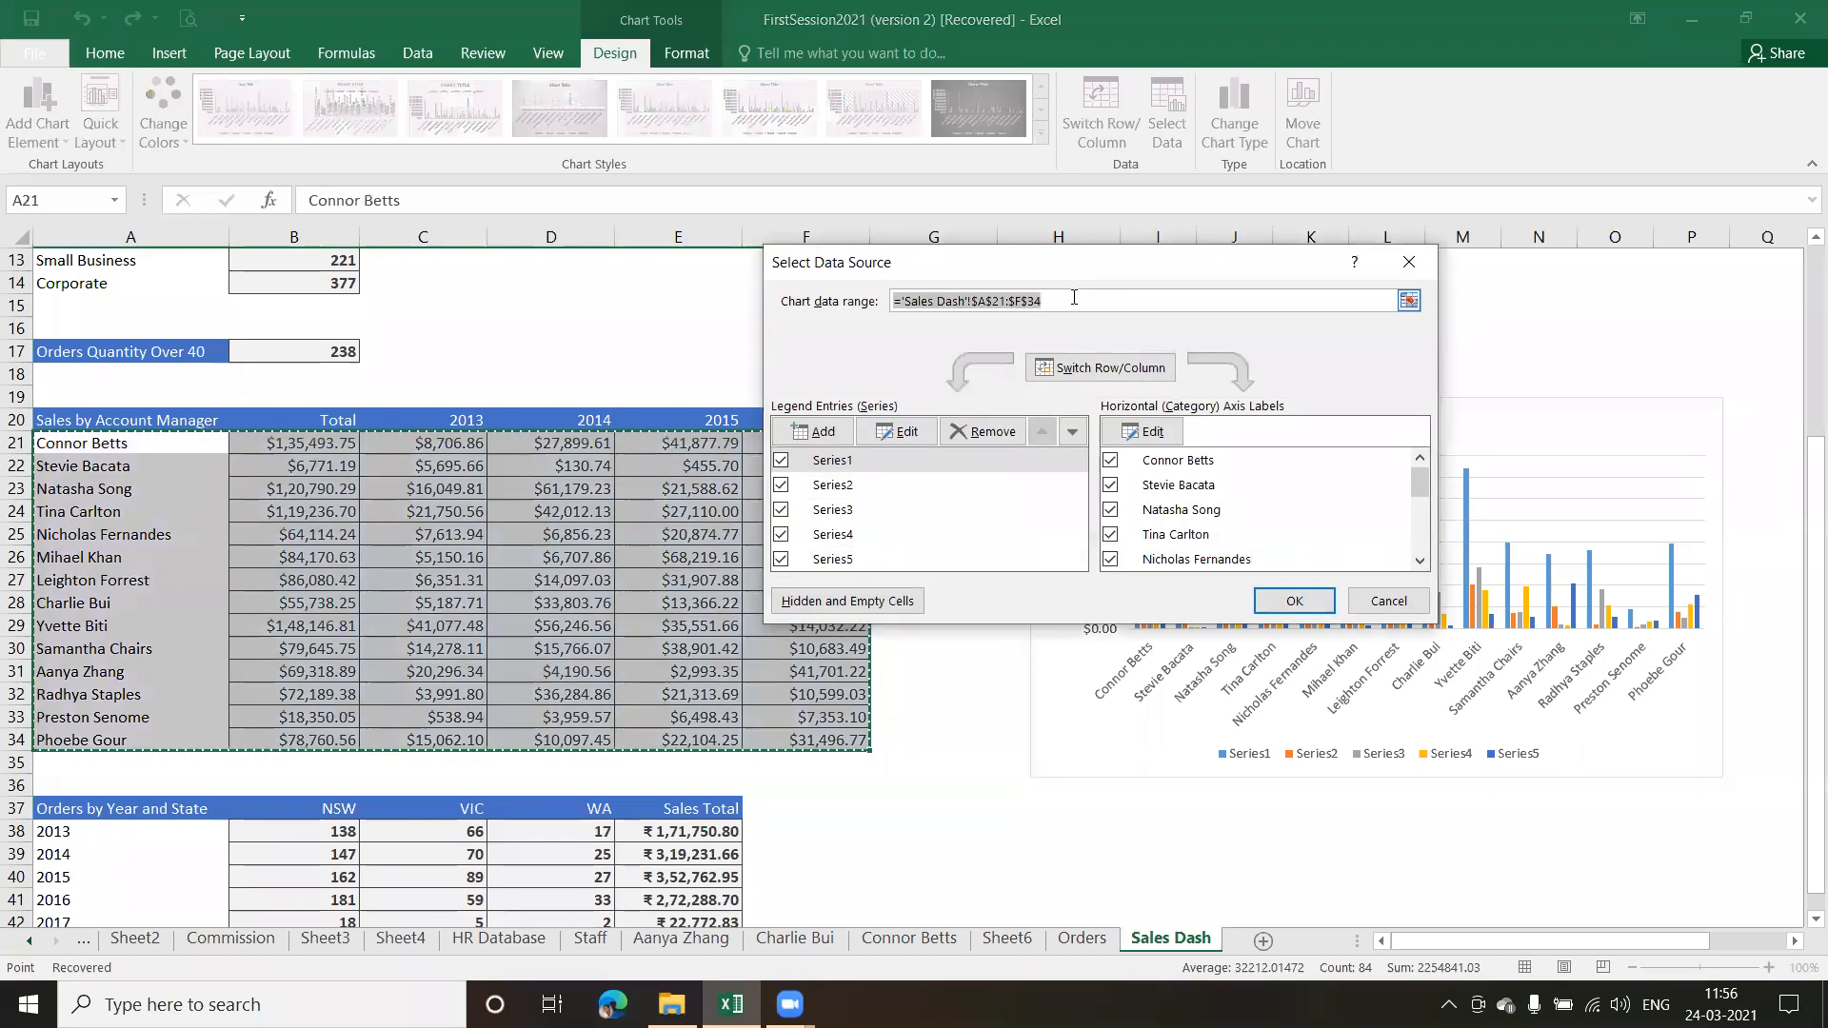
click(1407, 301)
click(62, 443)
drag(235, 434, 292, 737)
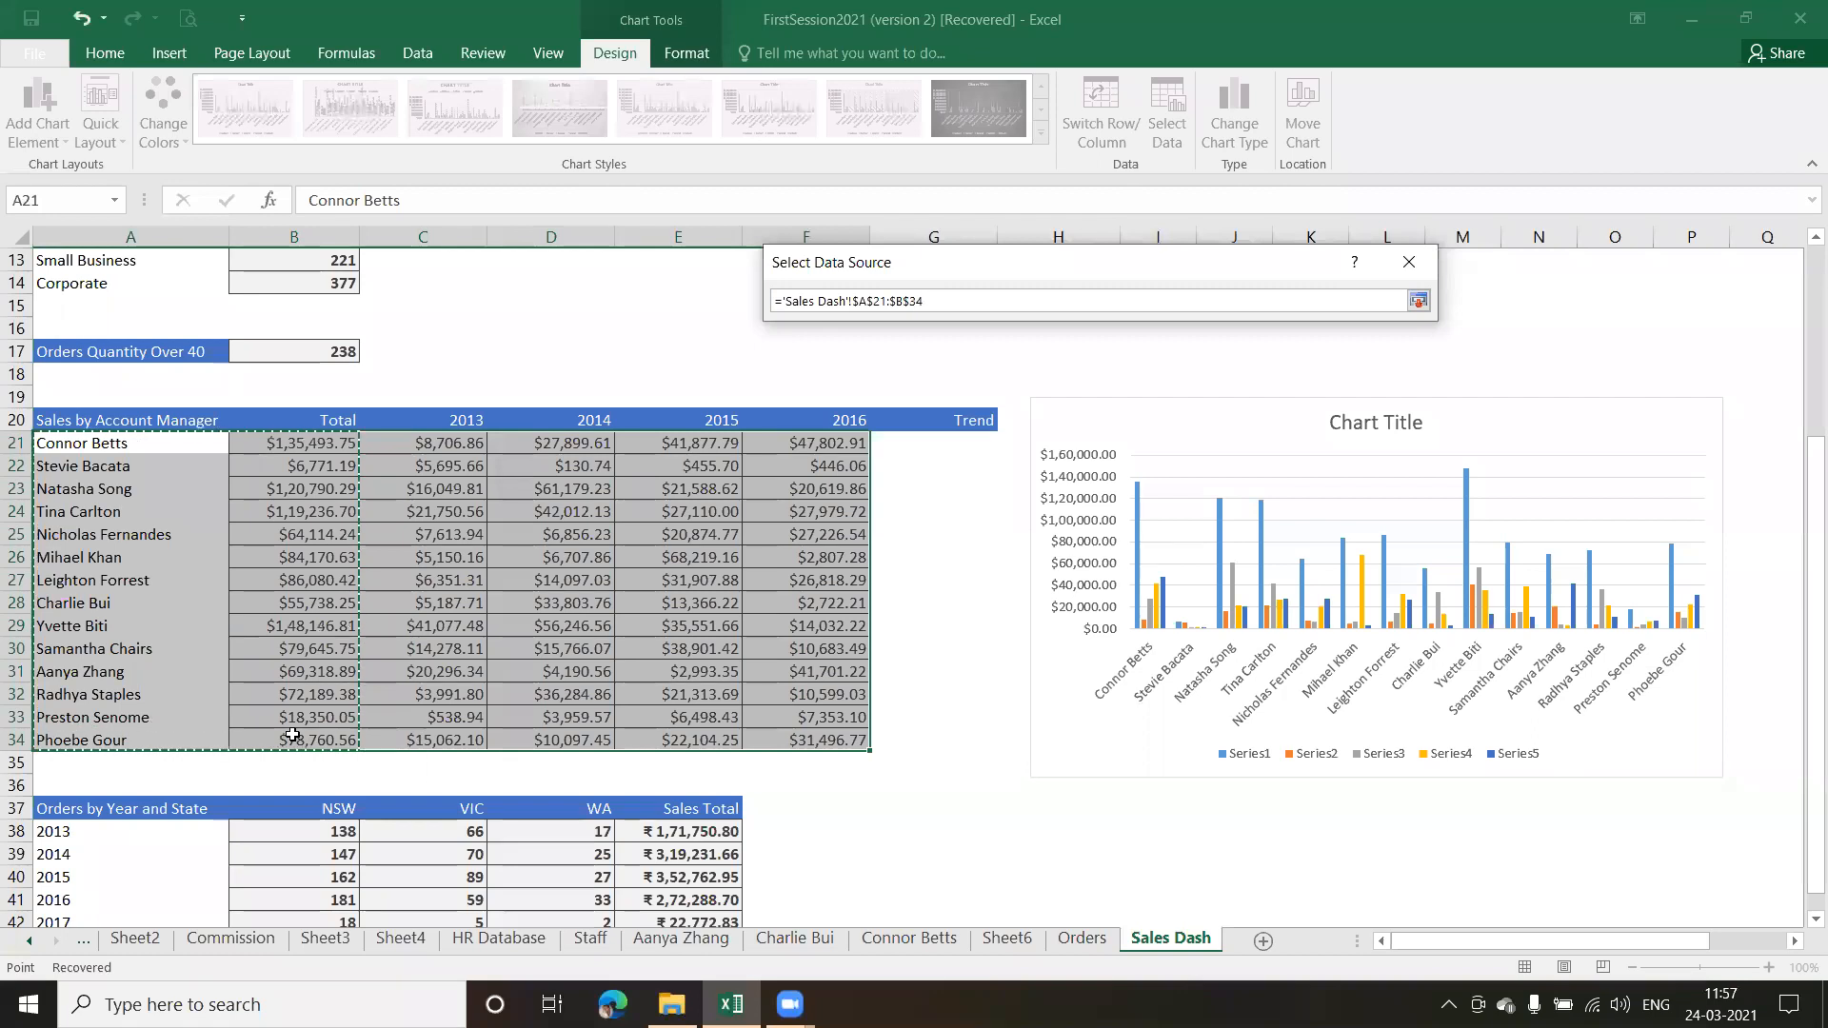
click(1419, 303)
click(1283, 602)
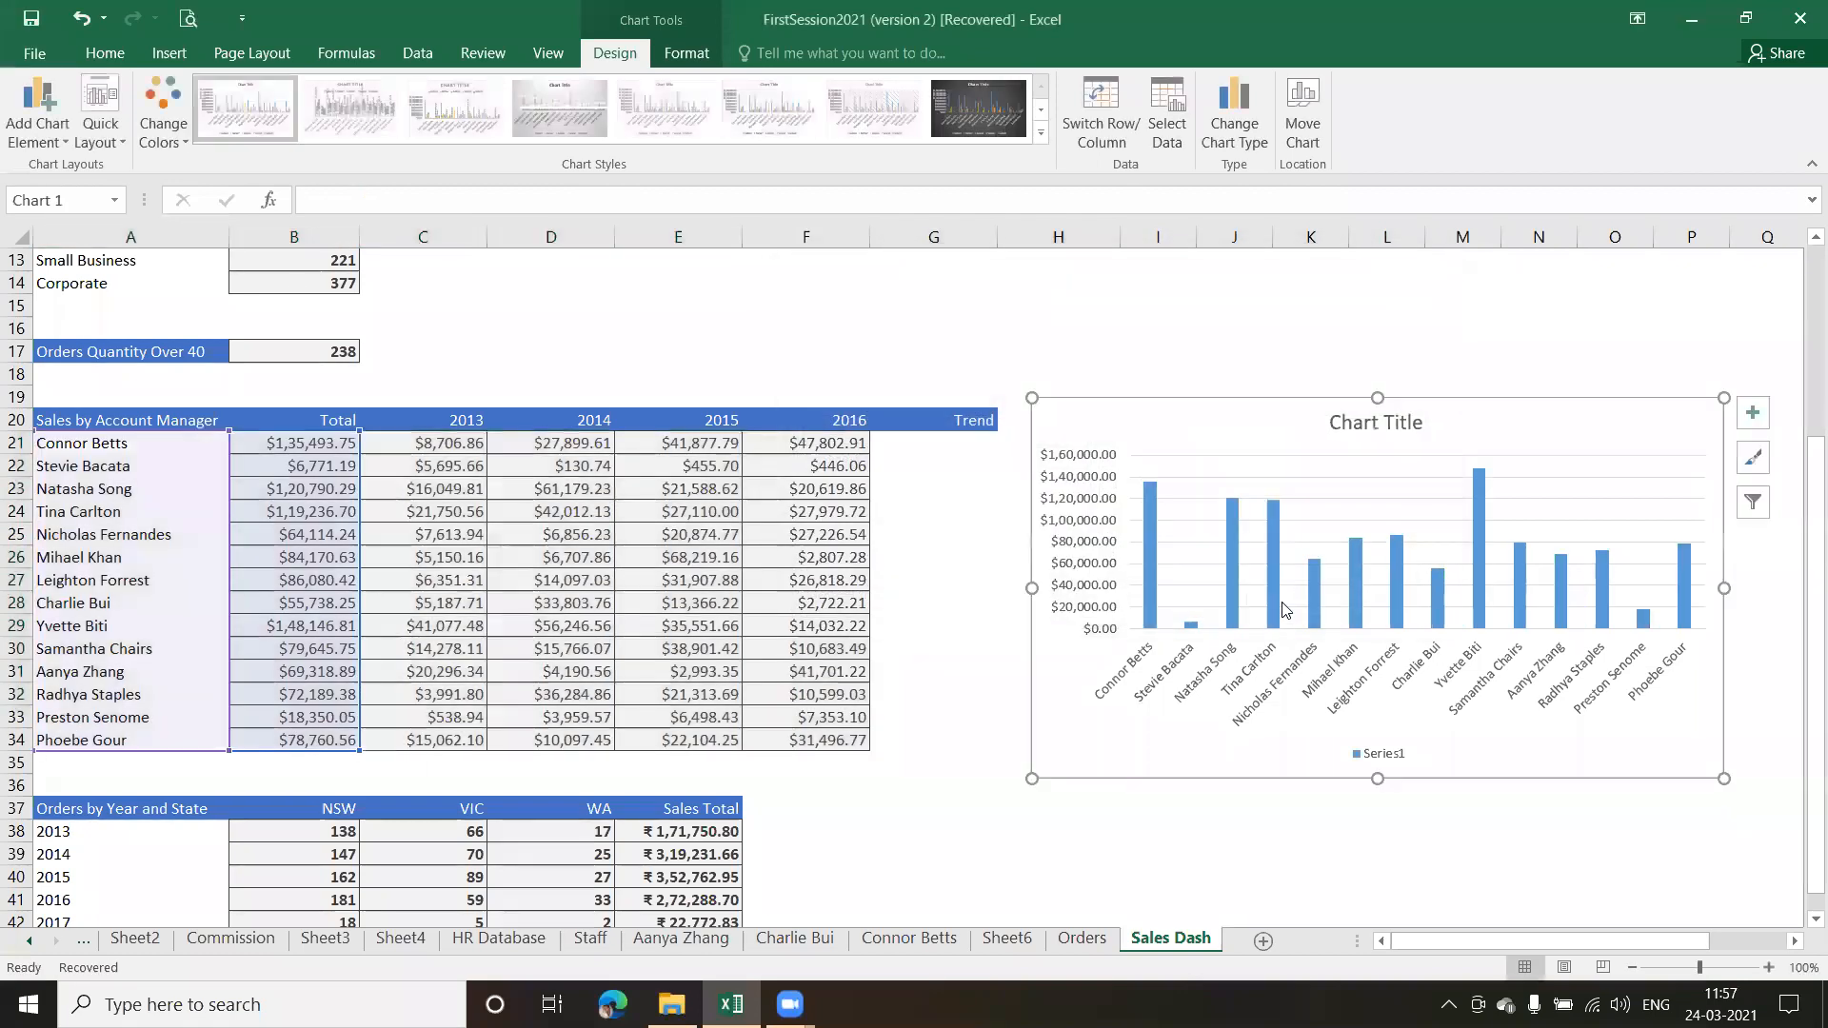
Nudge the column chart down slightly and delete its legend and chart title
drag(1564, 419, 1564, 426)
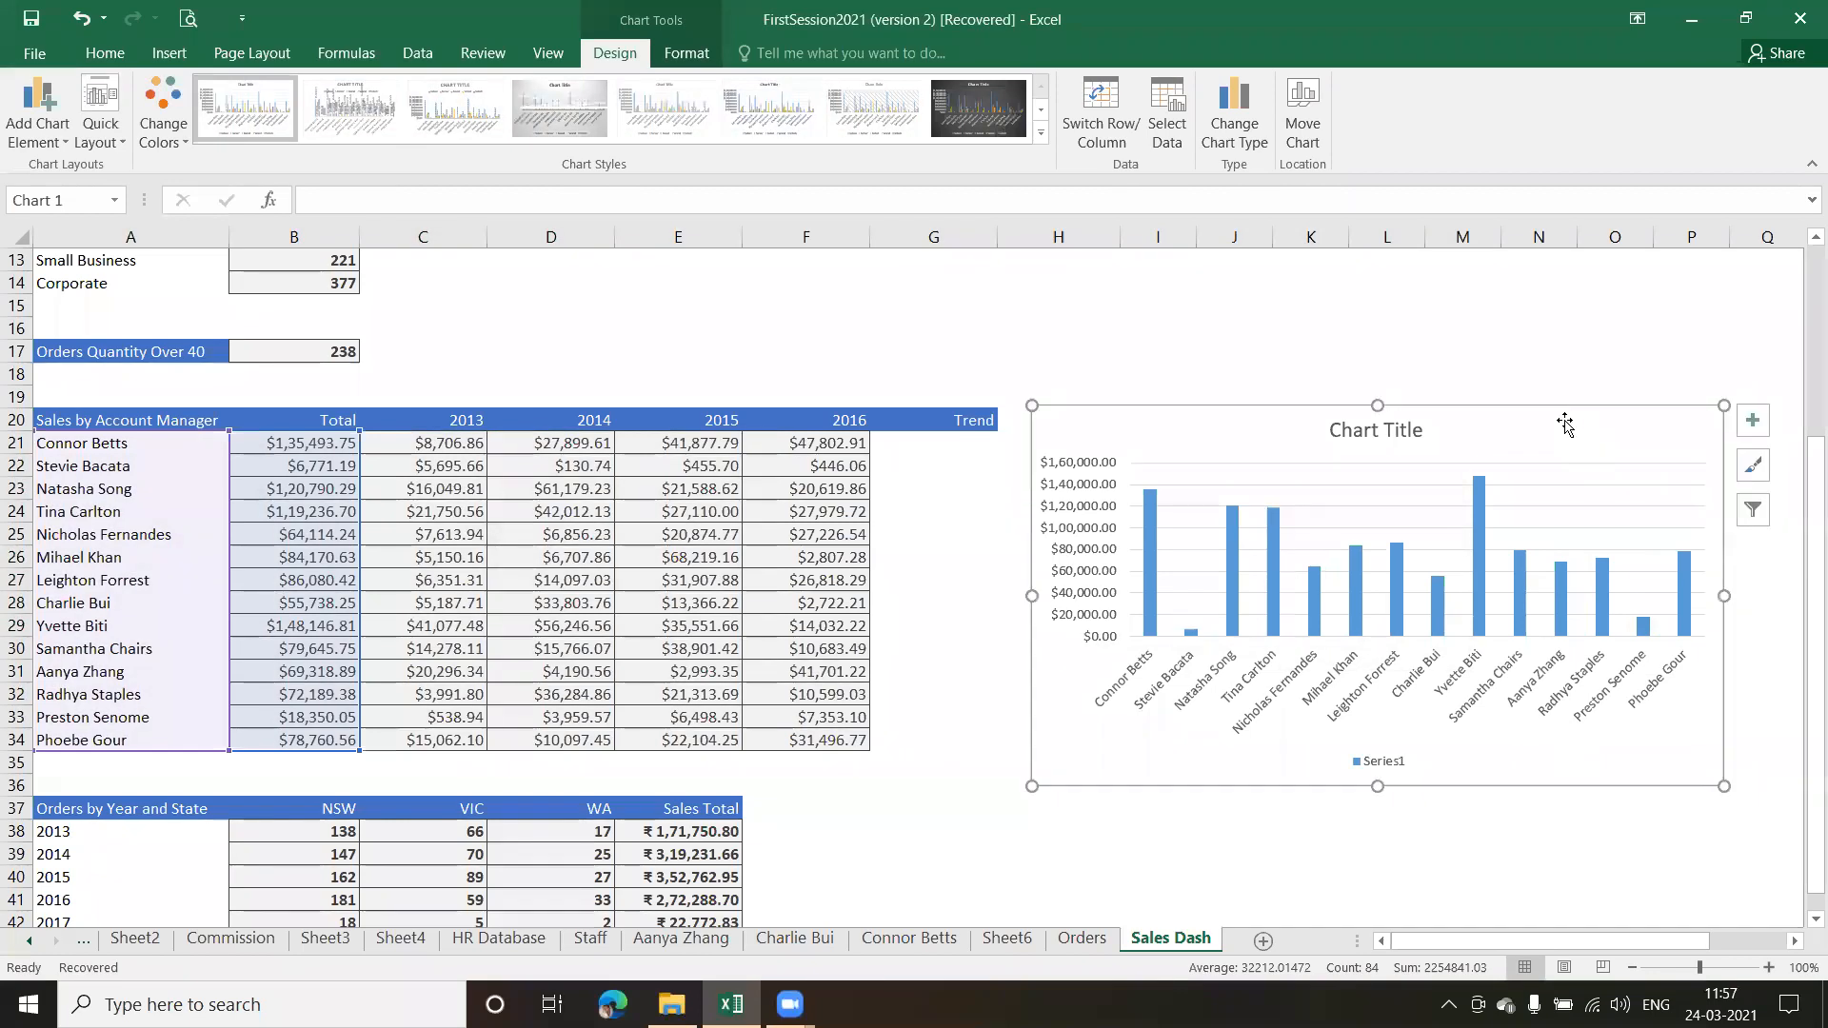
click(1379, 762)
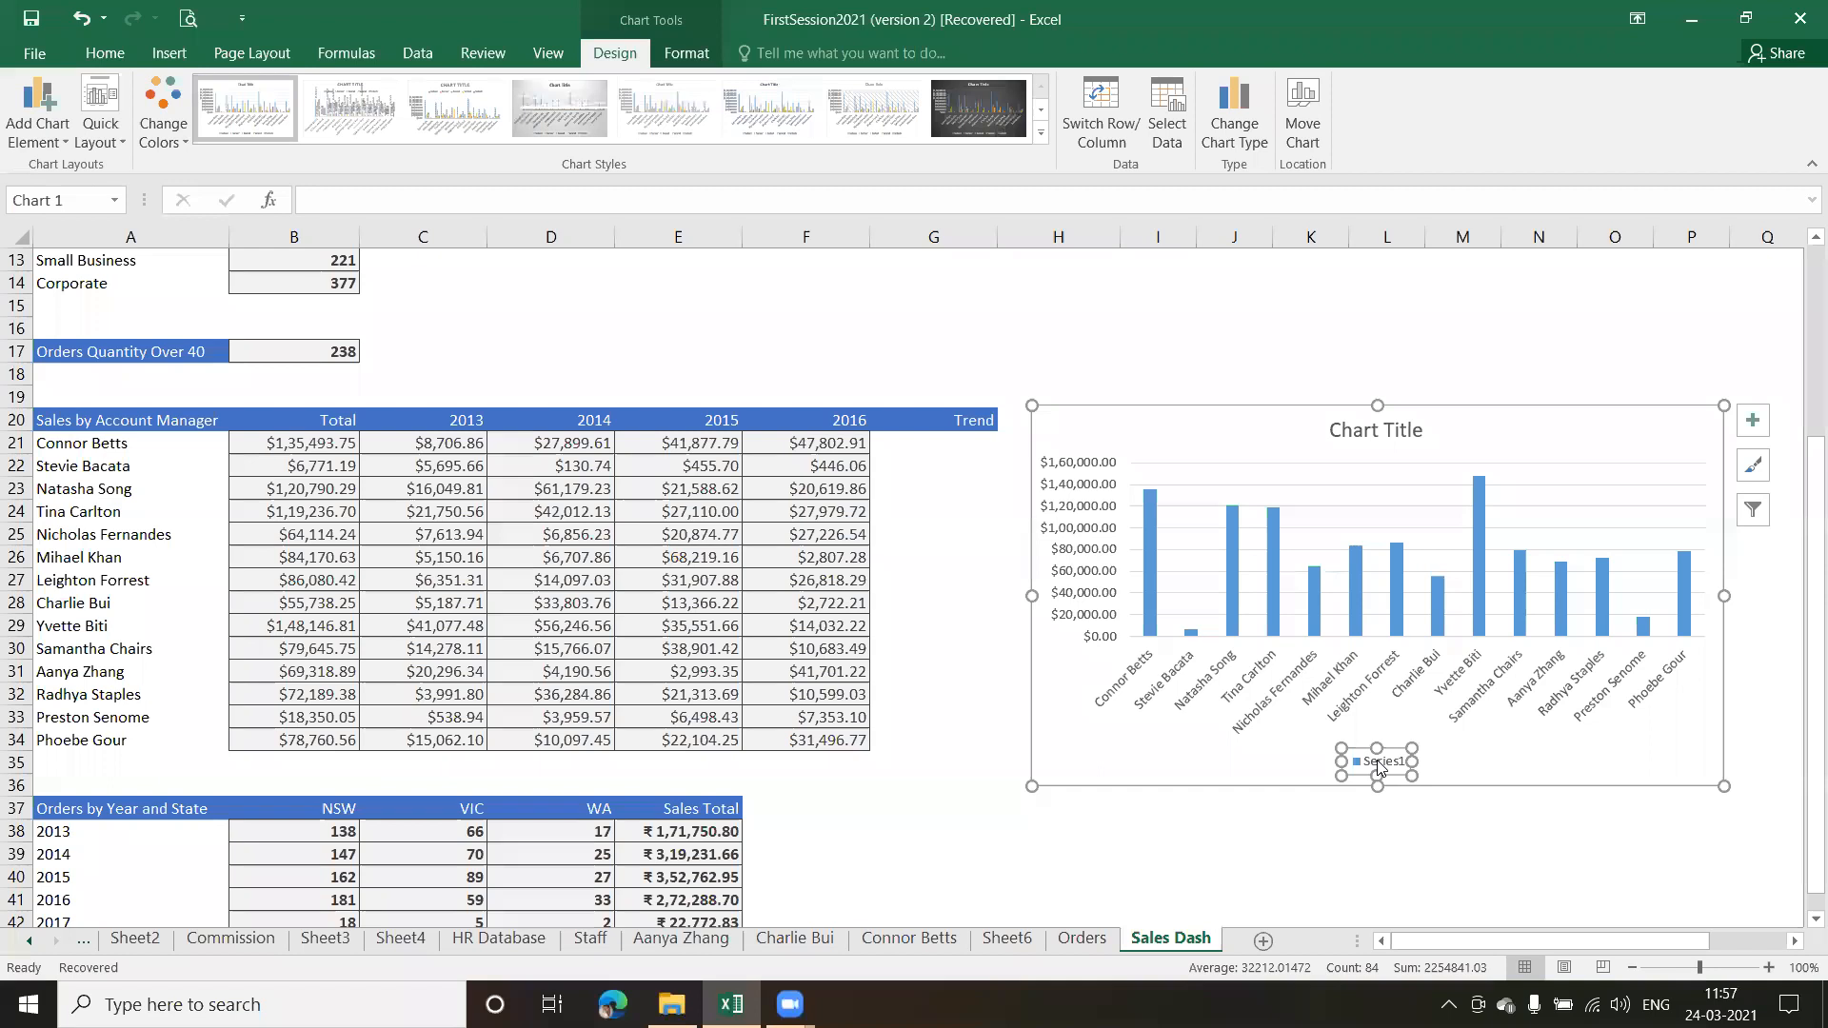
key(Delete)
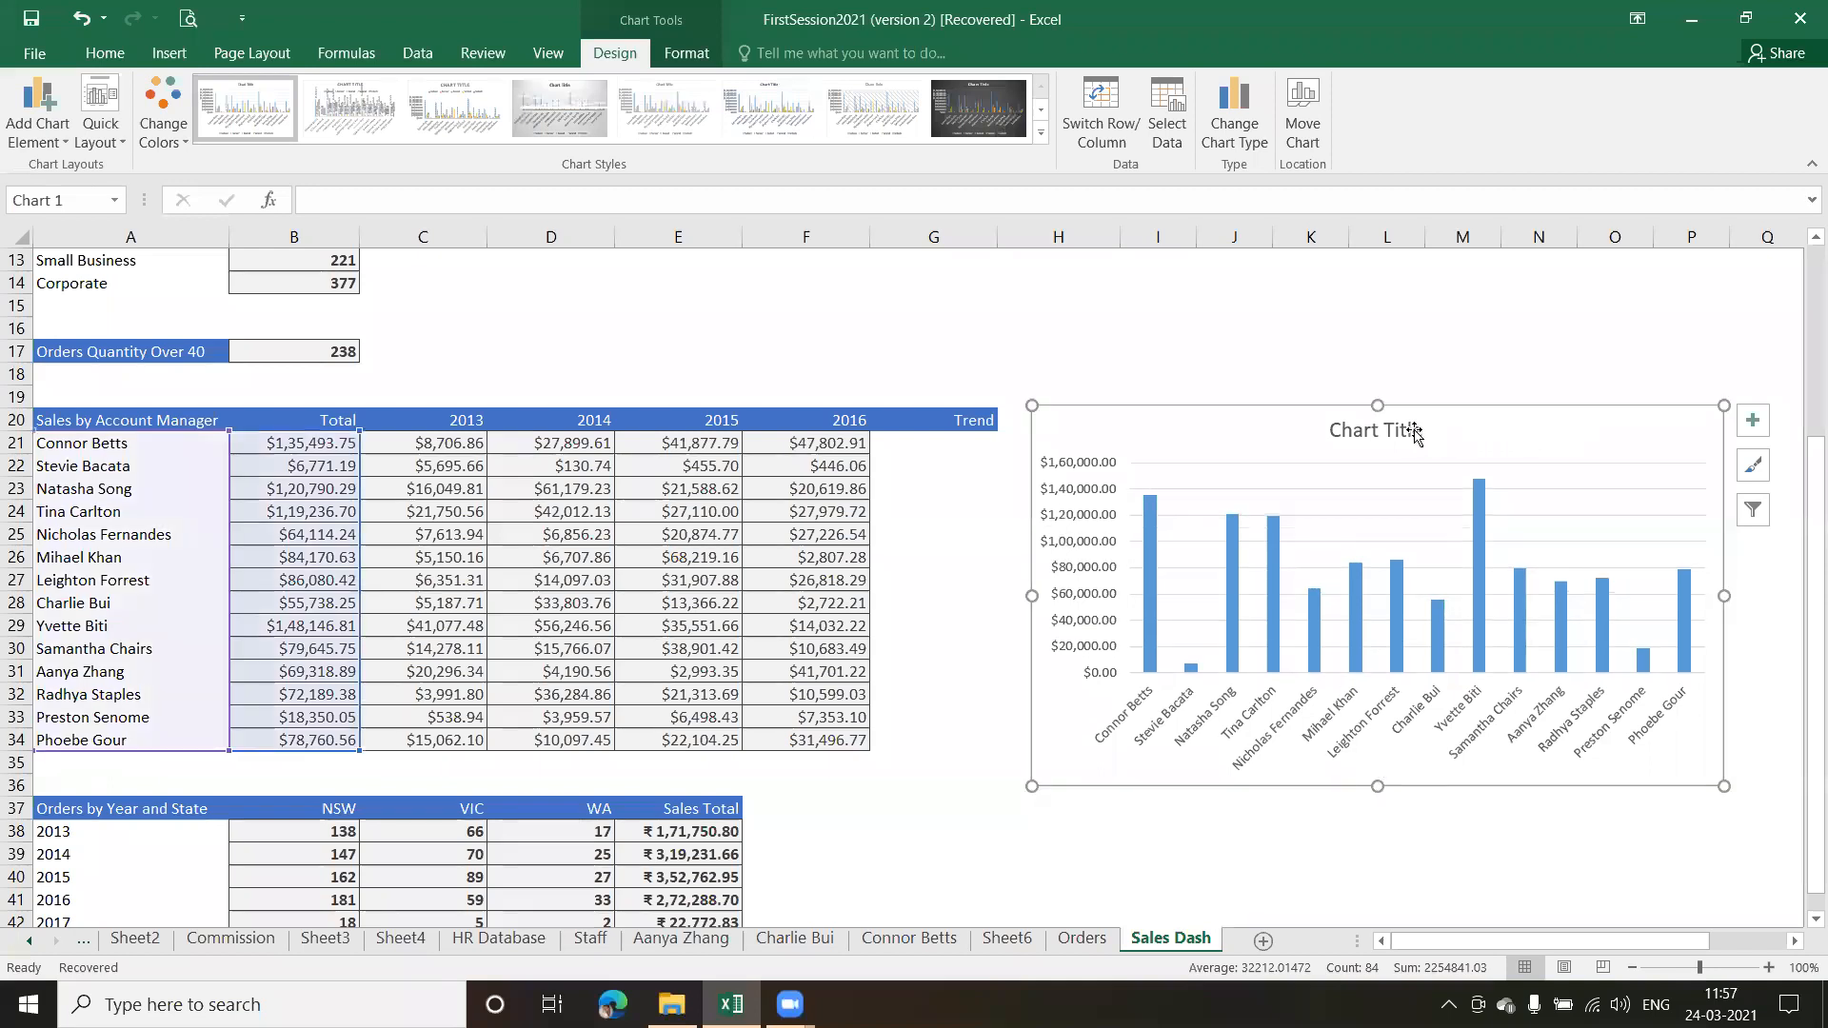
click(1415, 432)
key(Right)
click(1415, 432)
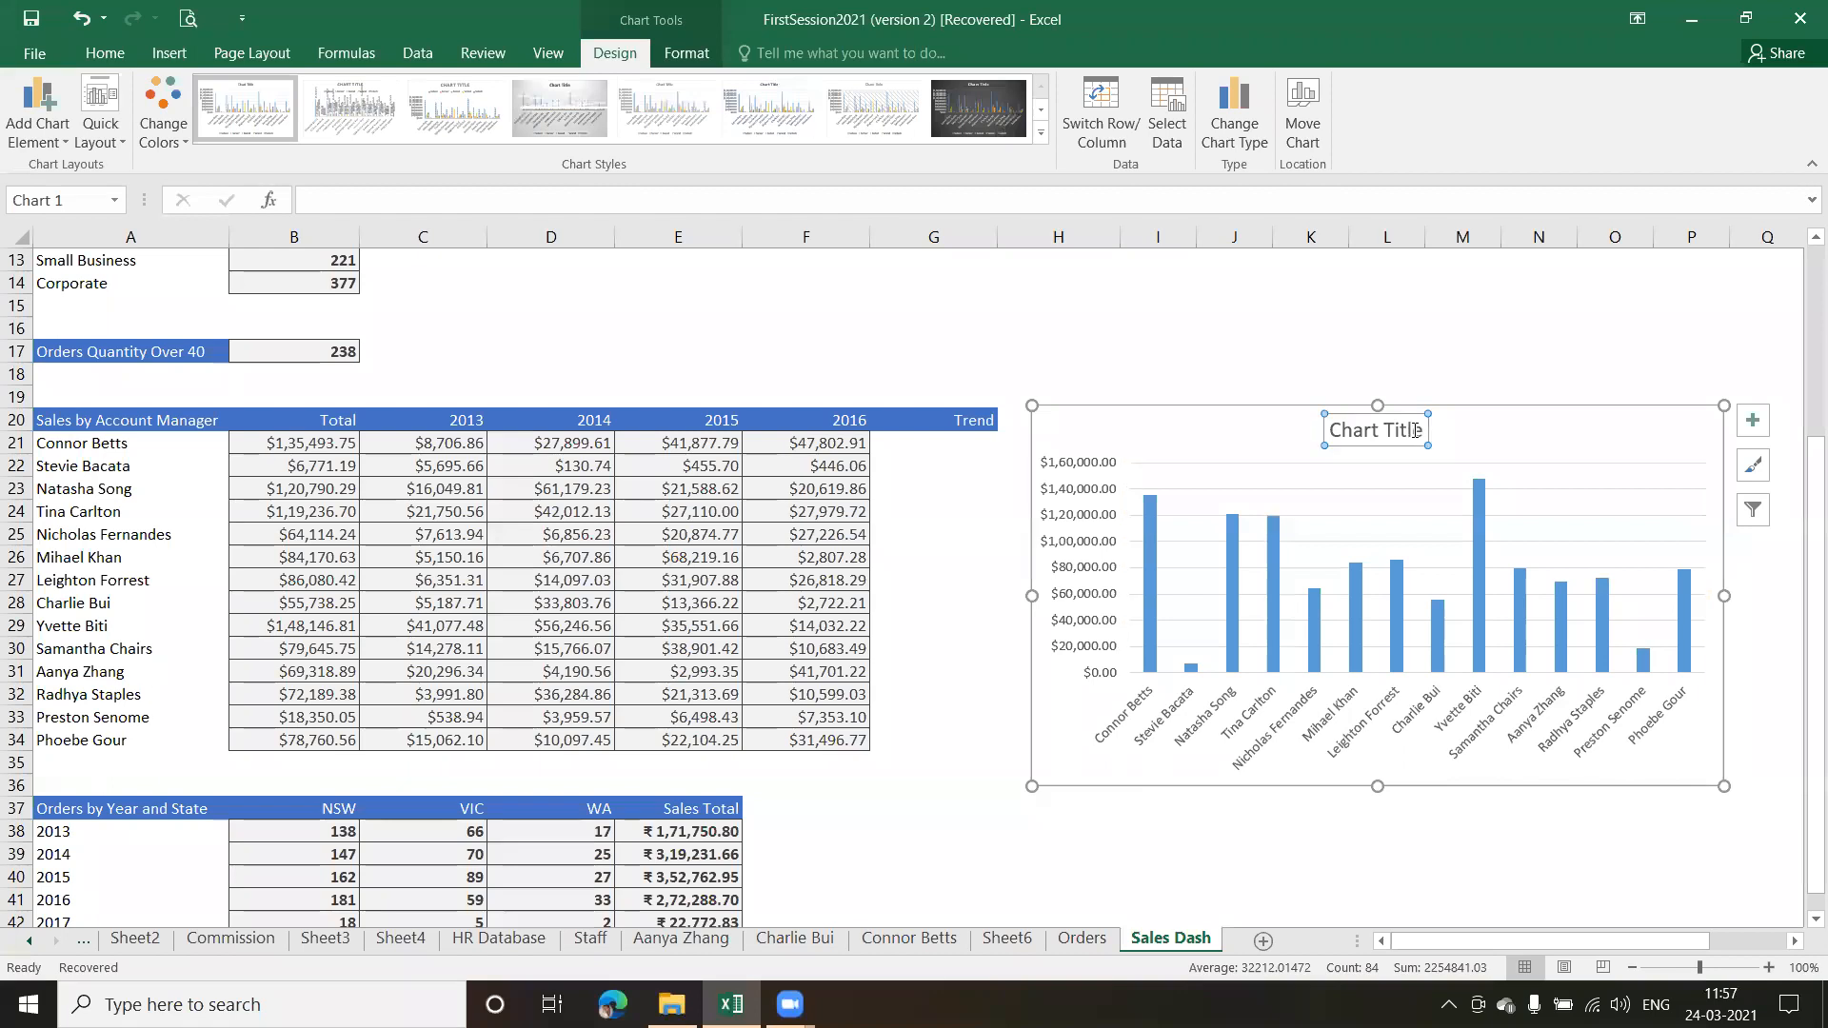
key(Delete)
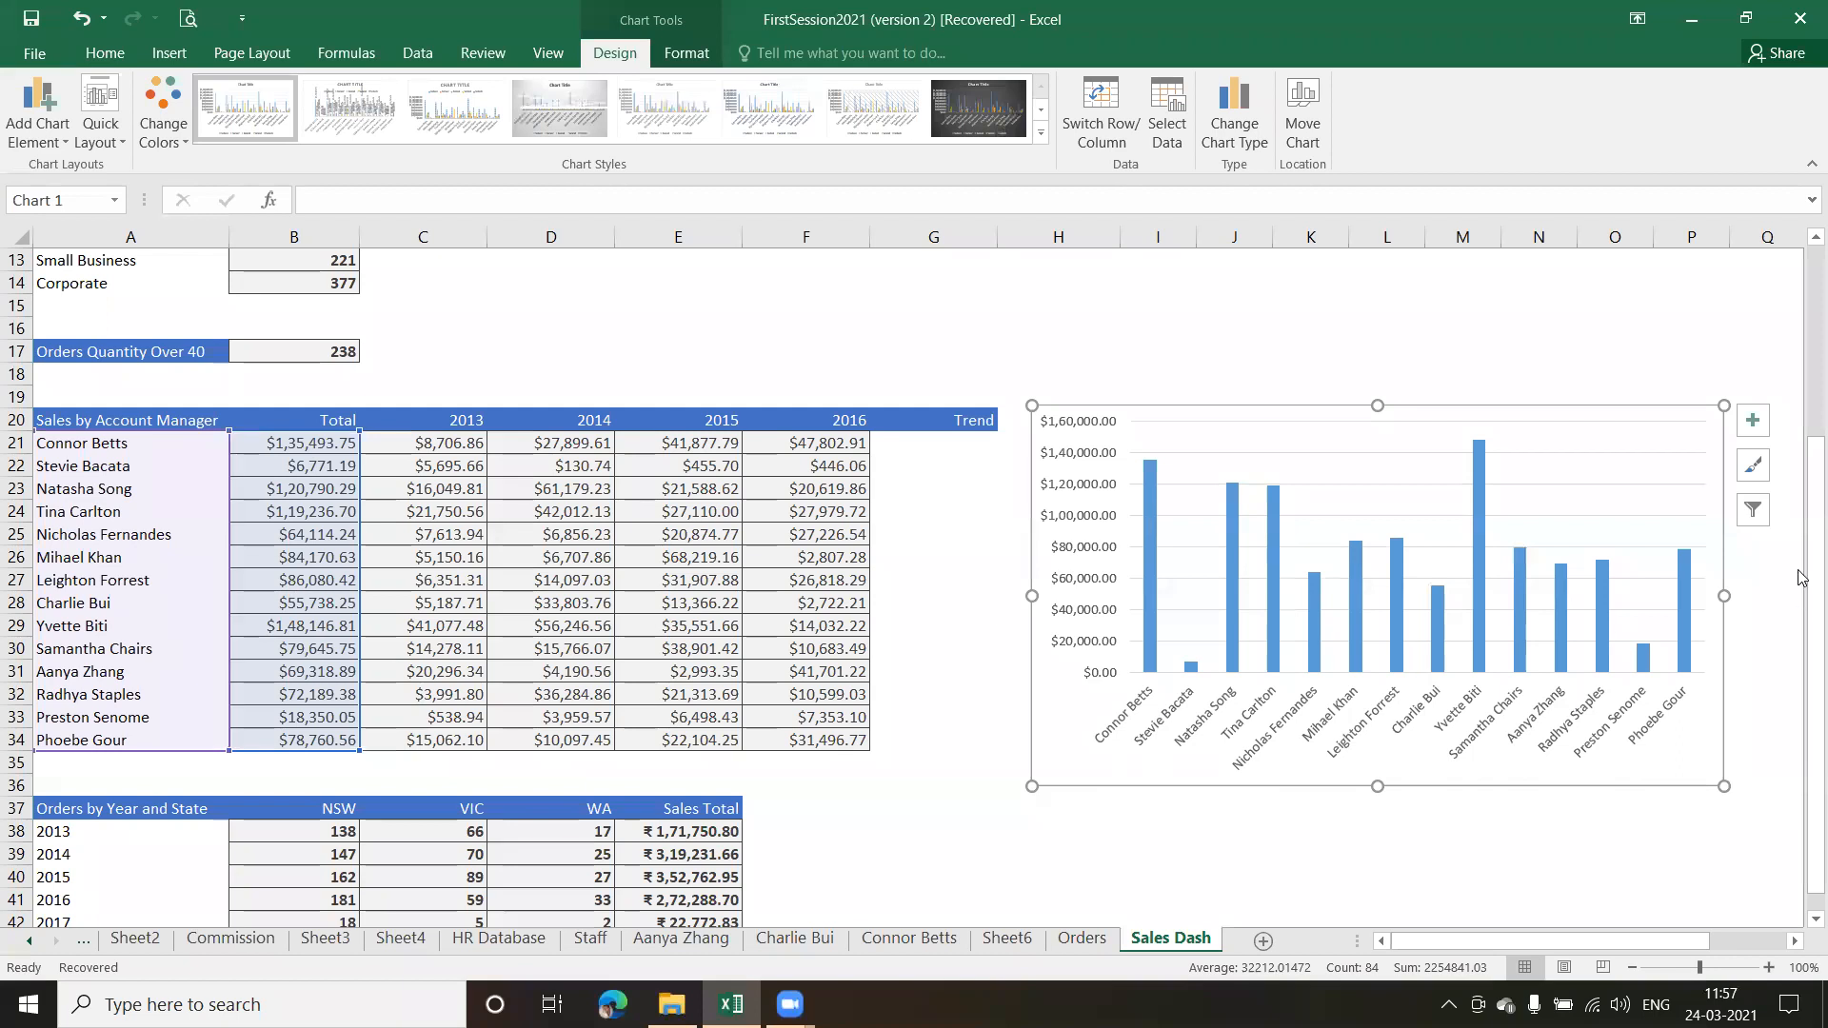
Insert a 2-D pie chart of Number of Orders by State from A5:B7 and place it beside that table, below the dashboard heading
drag(1800, 584, 1804, 390)
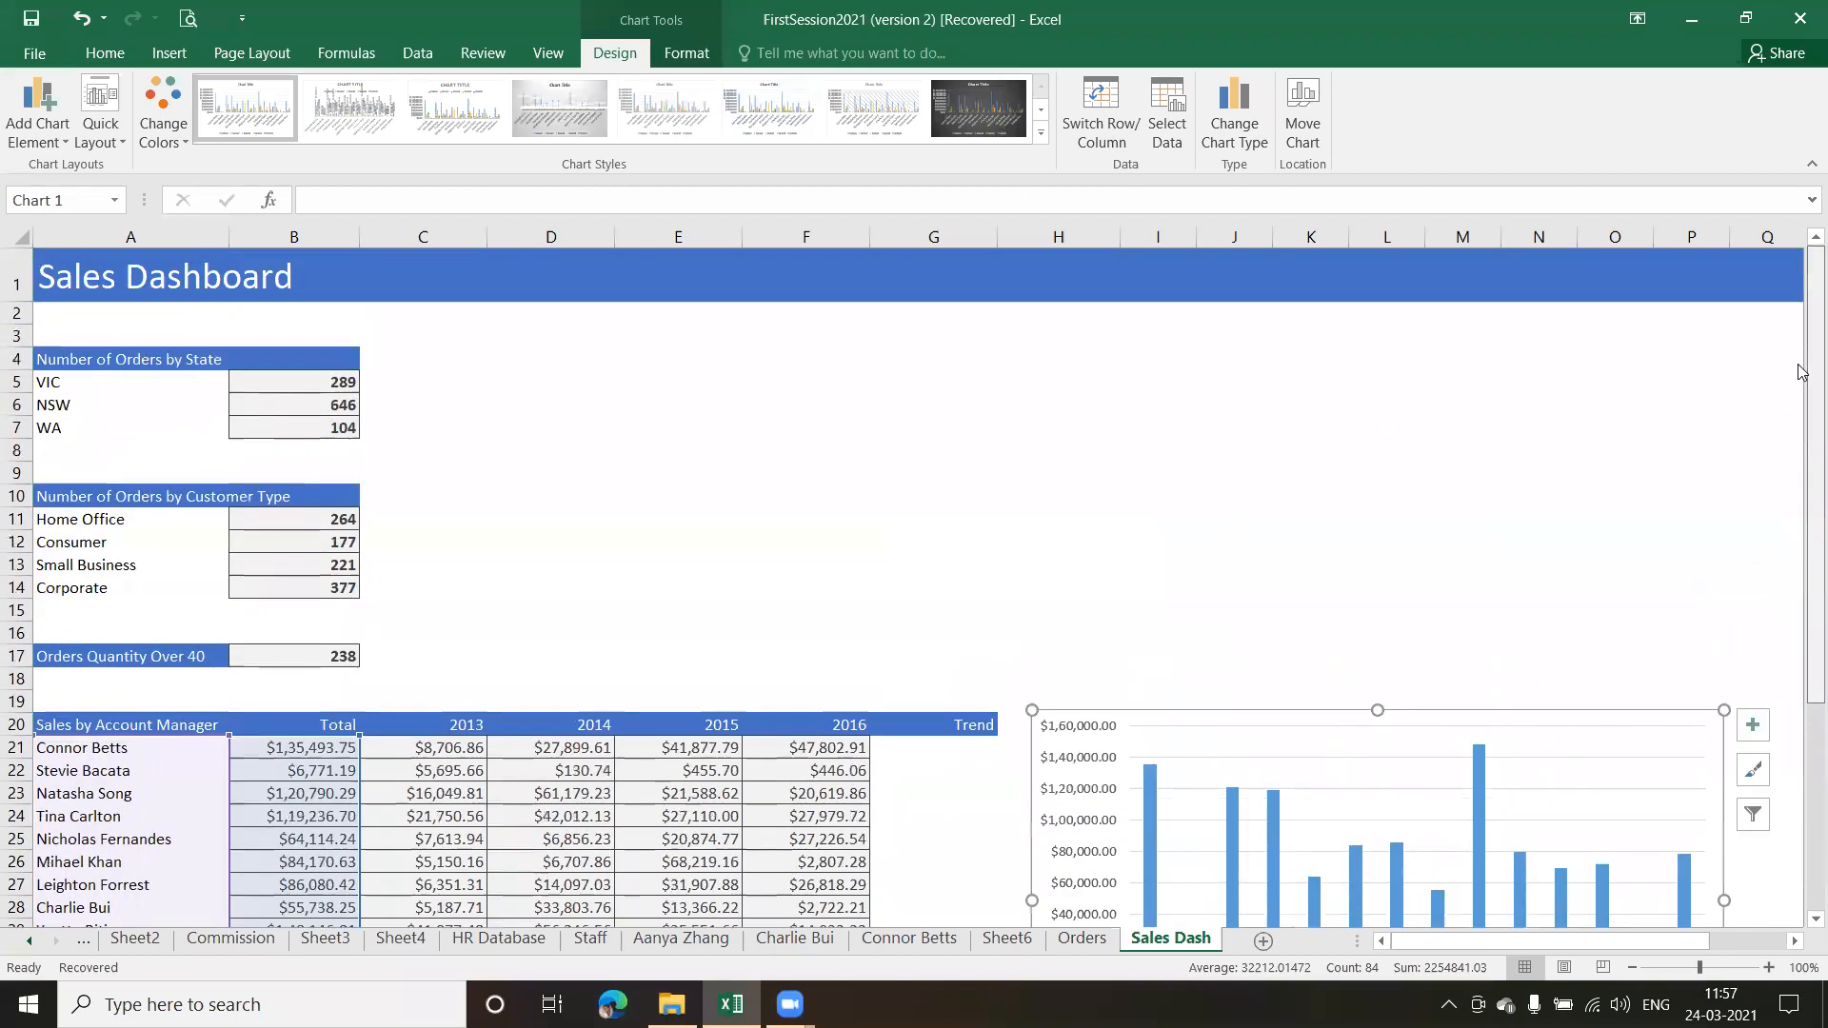
drag(77, 376, 323, 423)
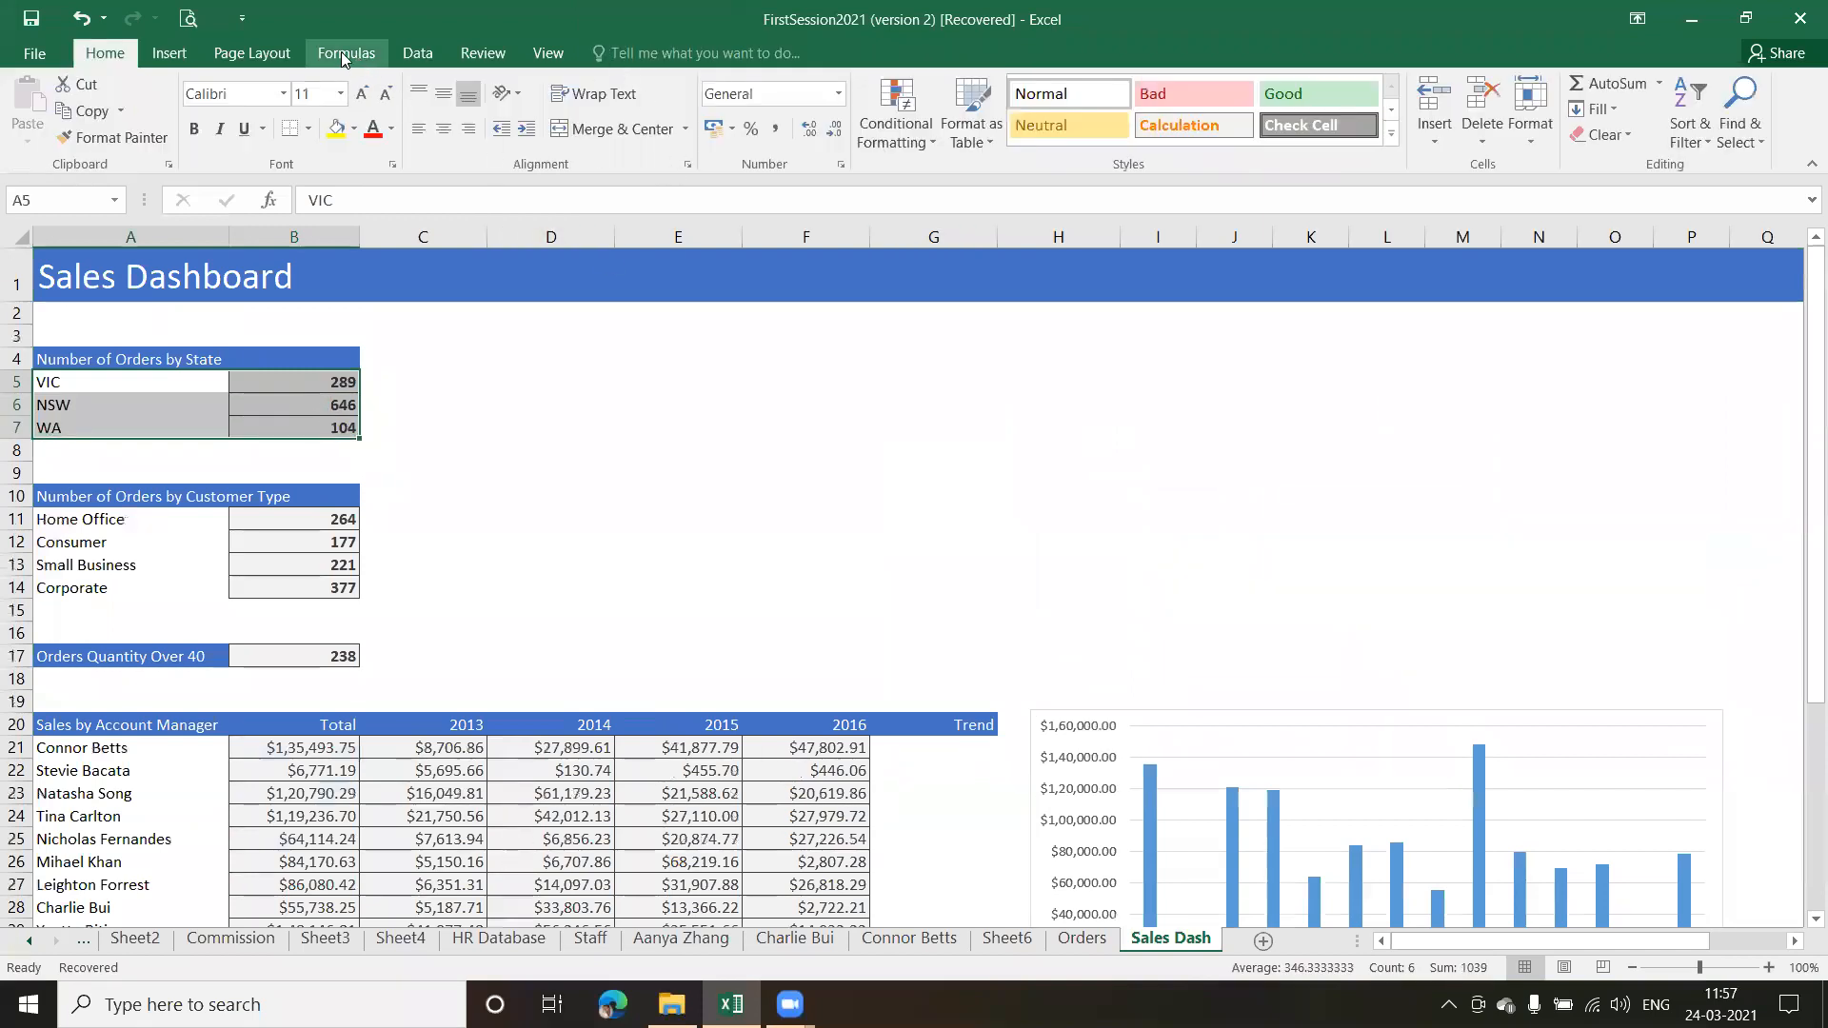
click(177, 55)
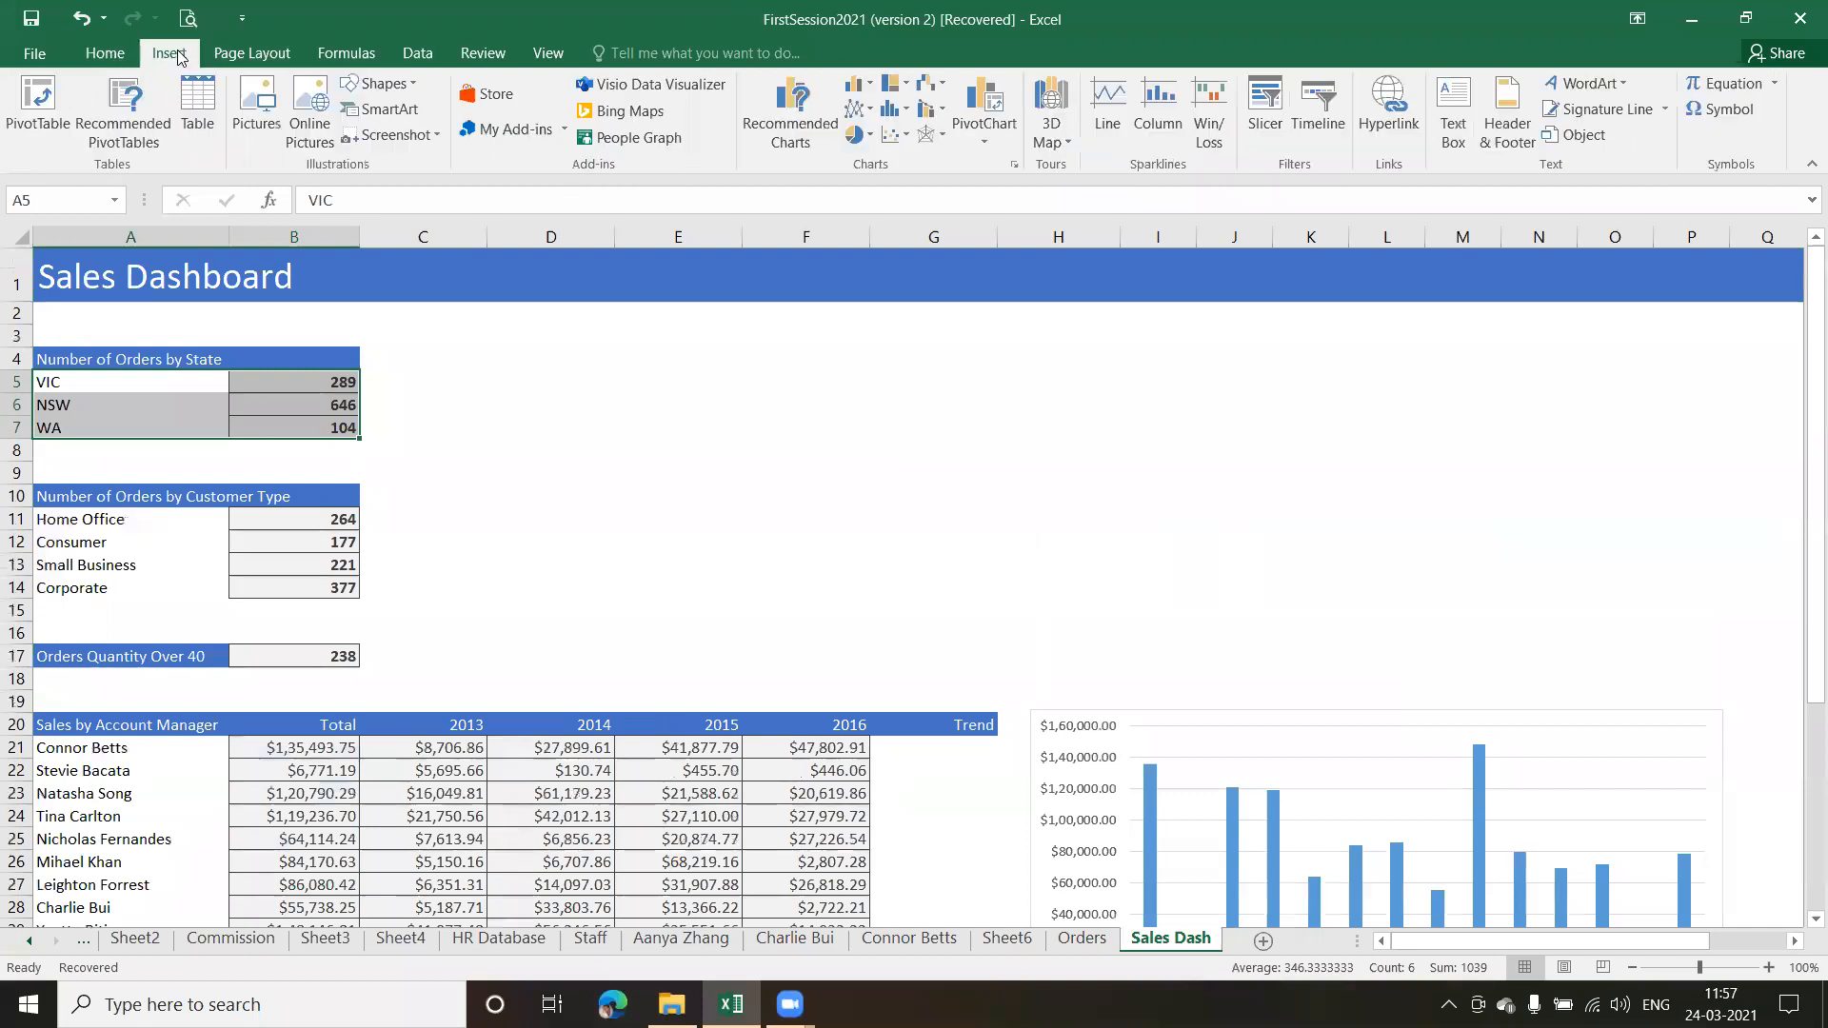
click(857, 134)
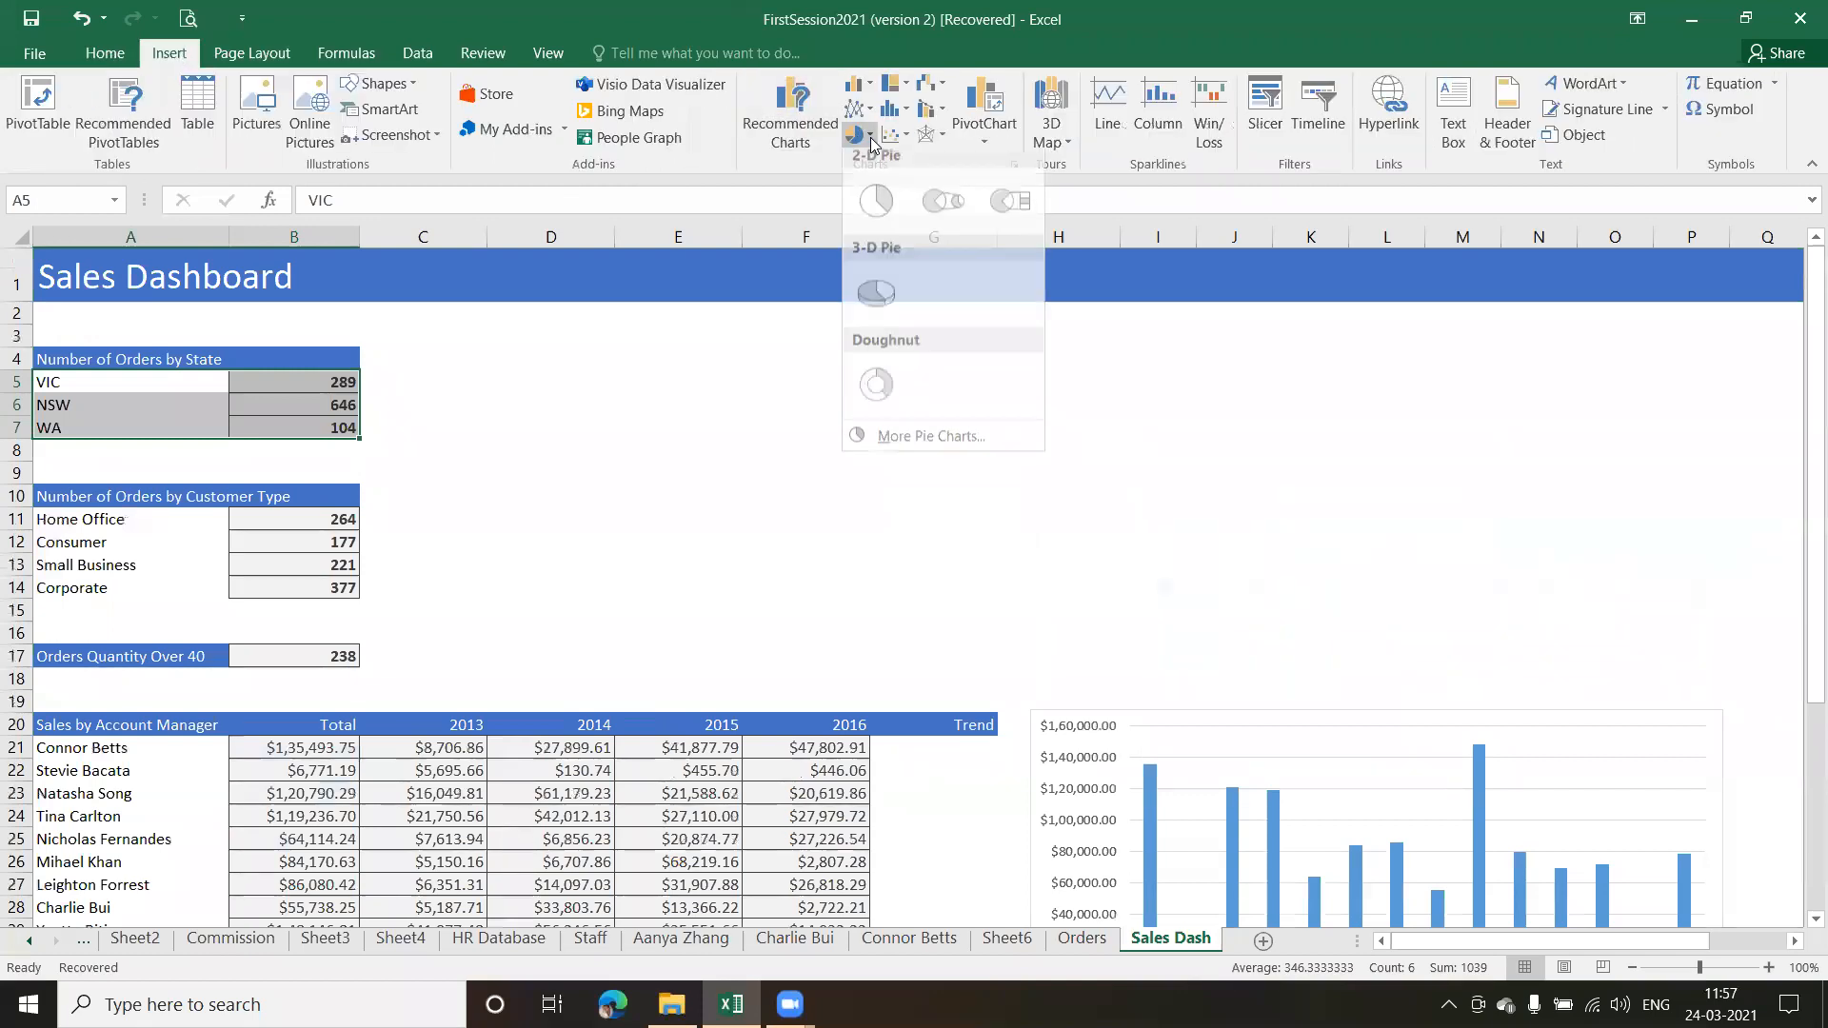
click(871, 215)
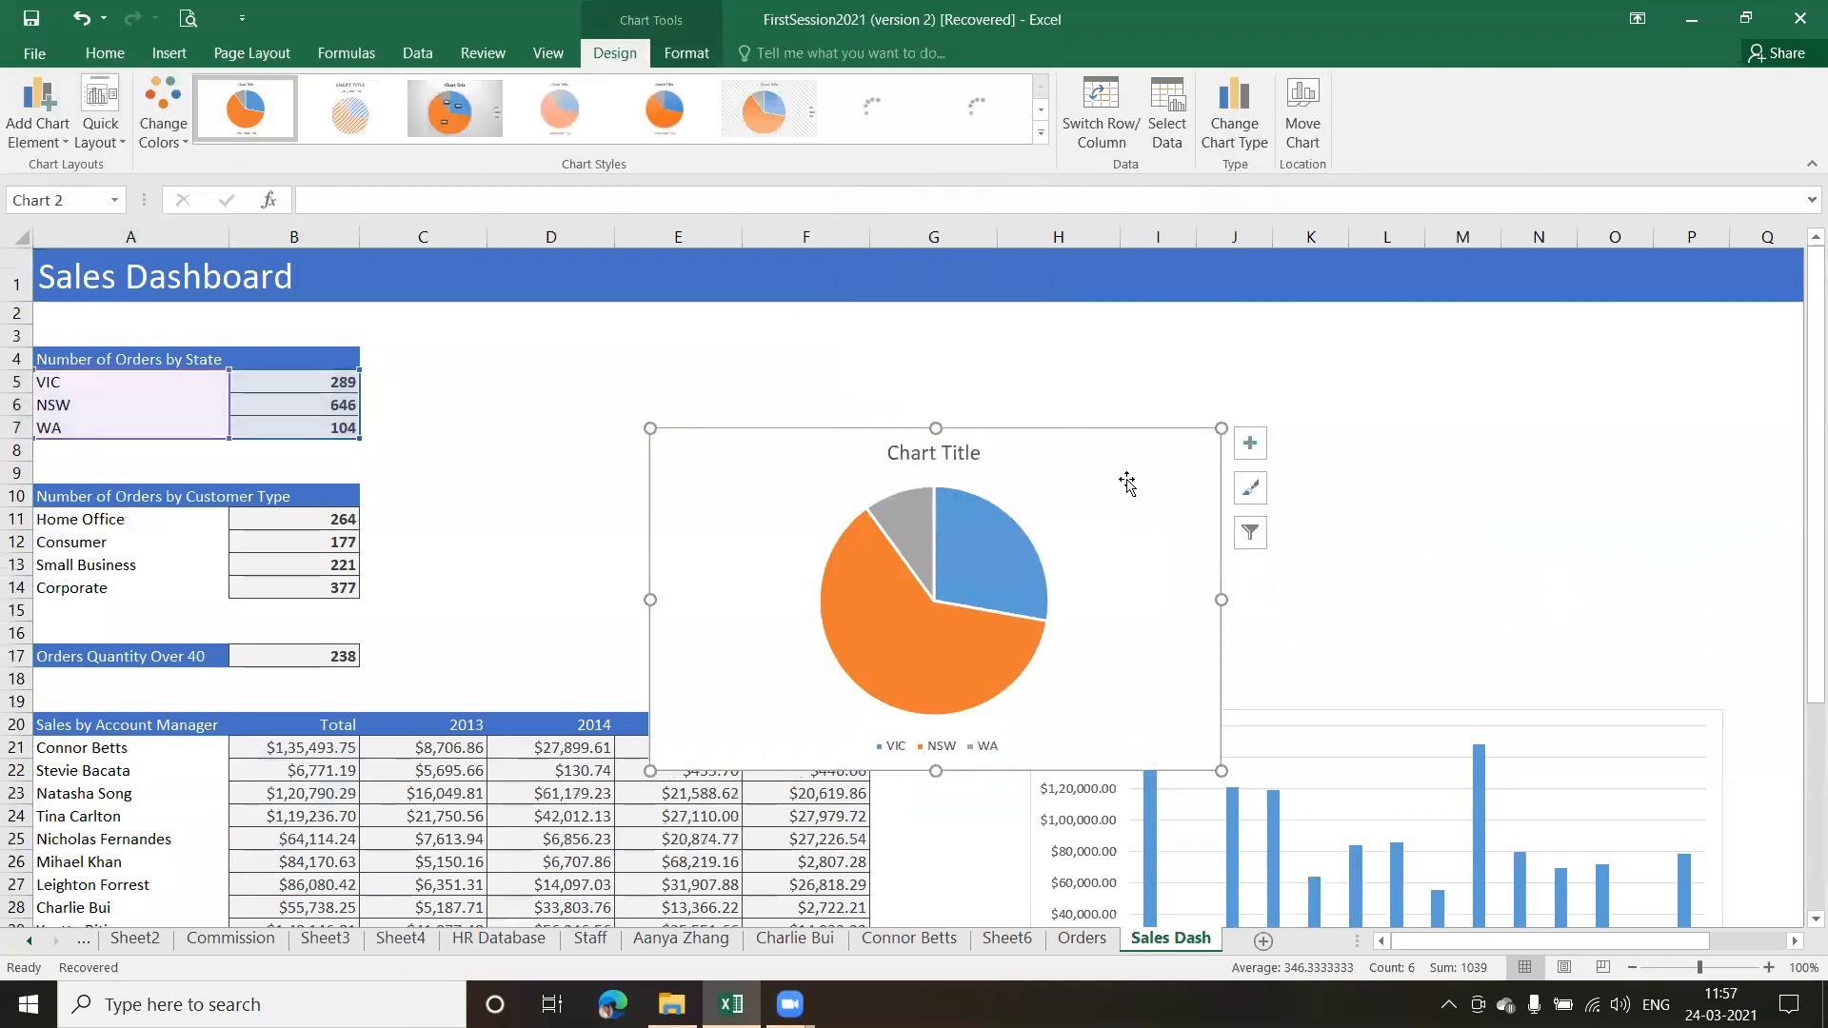
drag(953, 385, 939, 365)
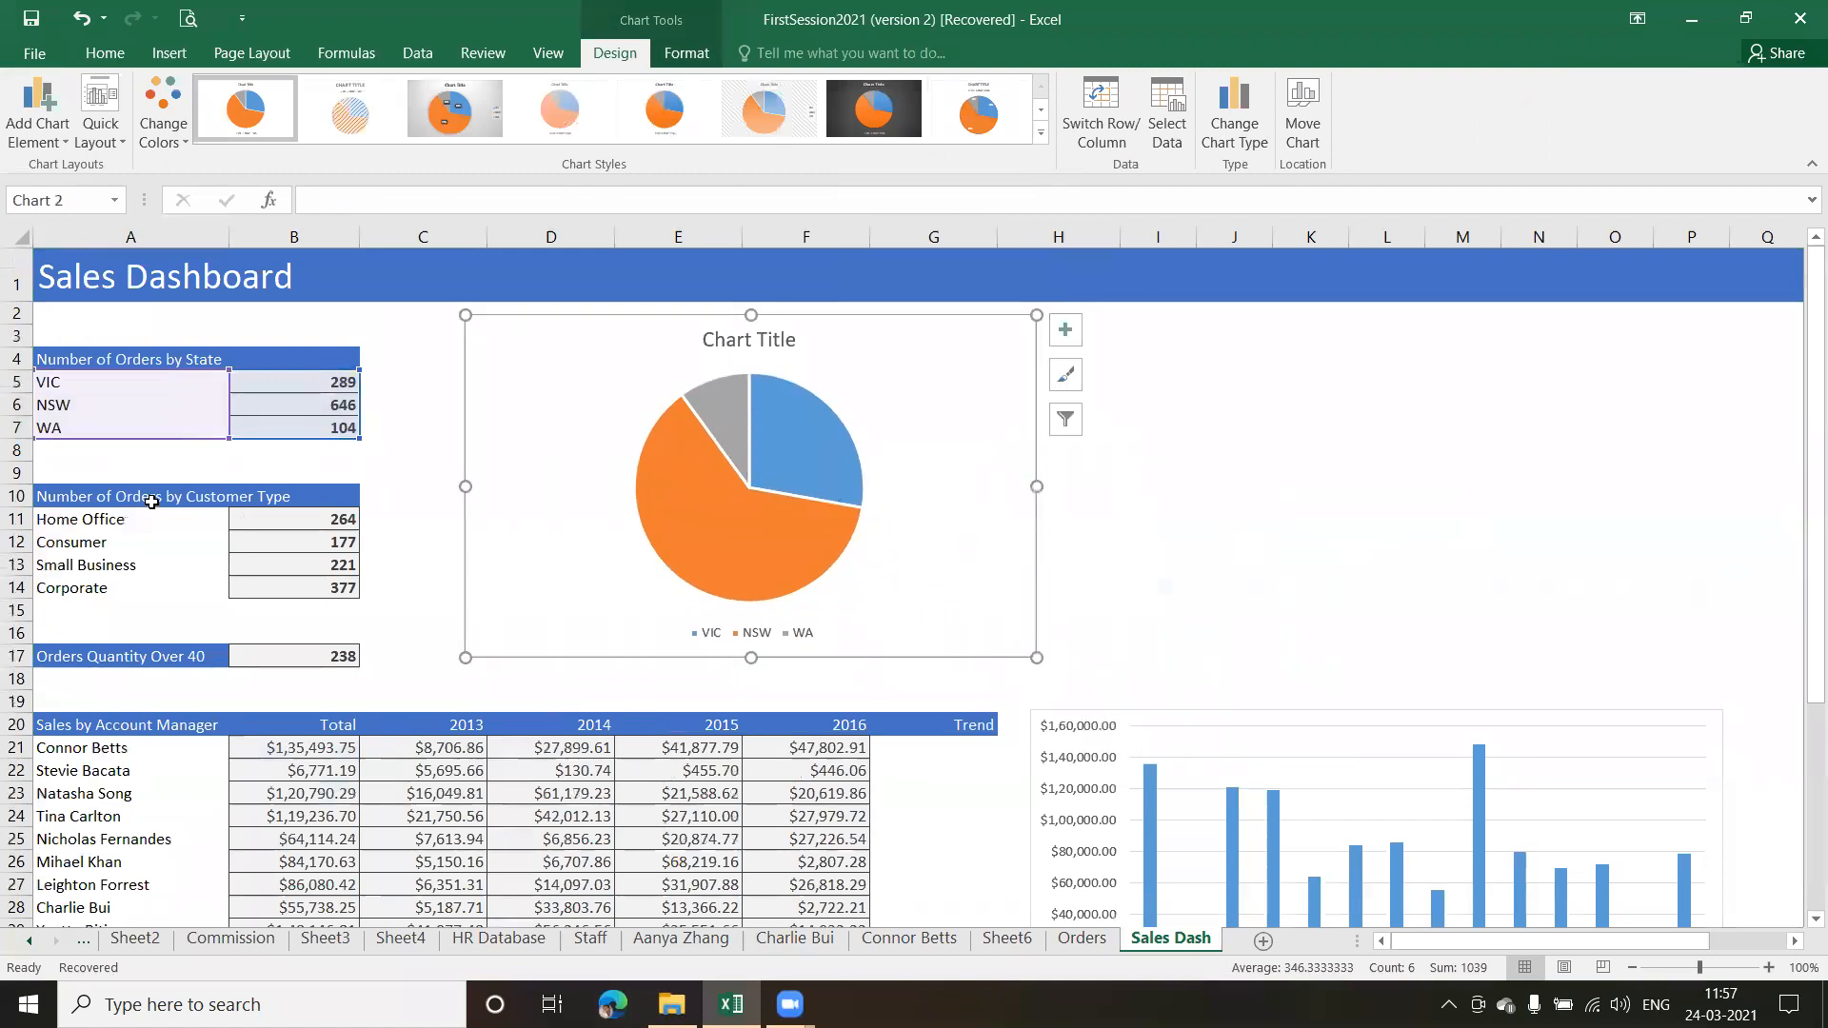
Insert a 2-D pie chart of Number of Orders by Customer Type from A11:B14
click(145, 496)
drag(58, 518, 292, 592)
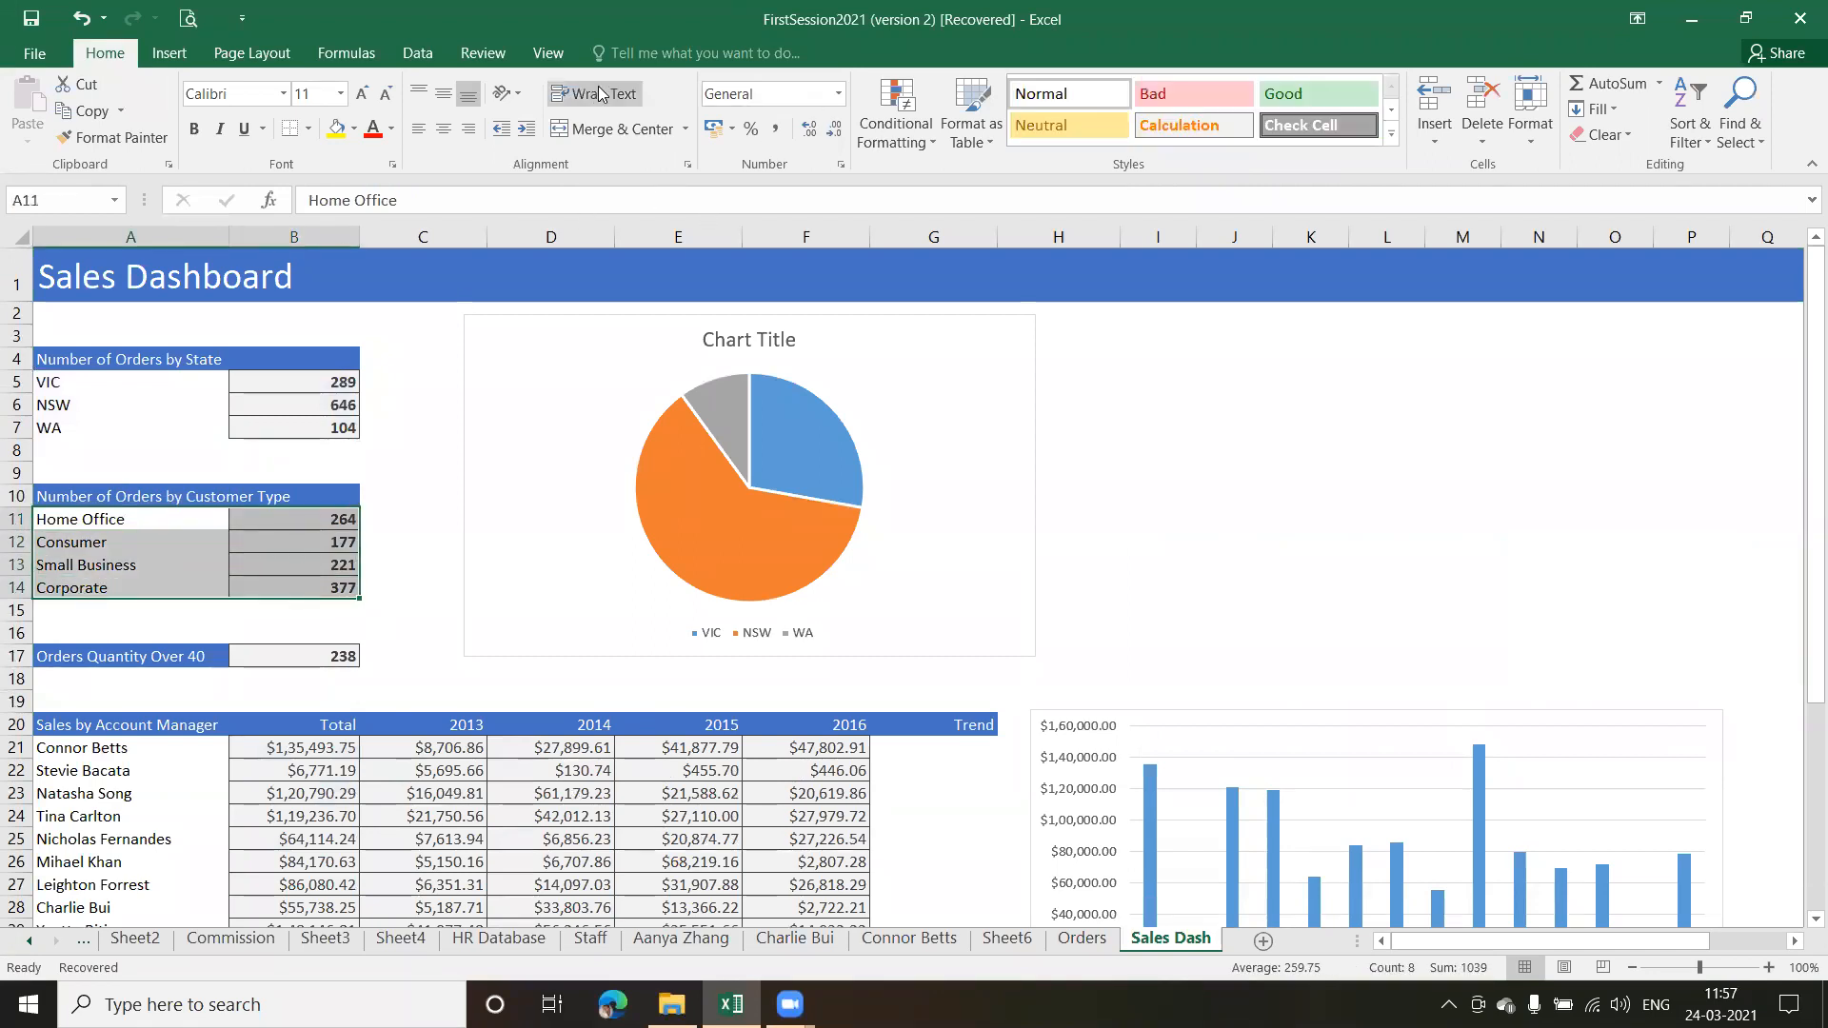
click(179, 55)
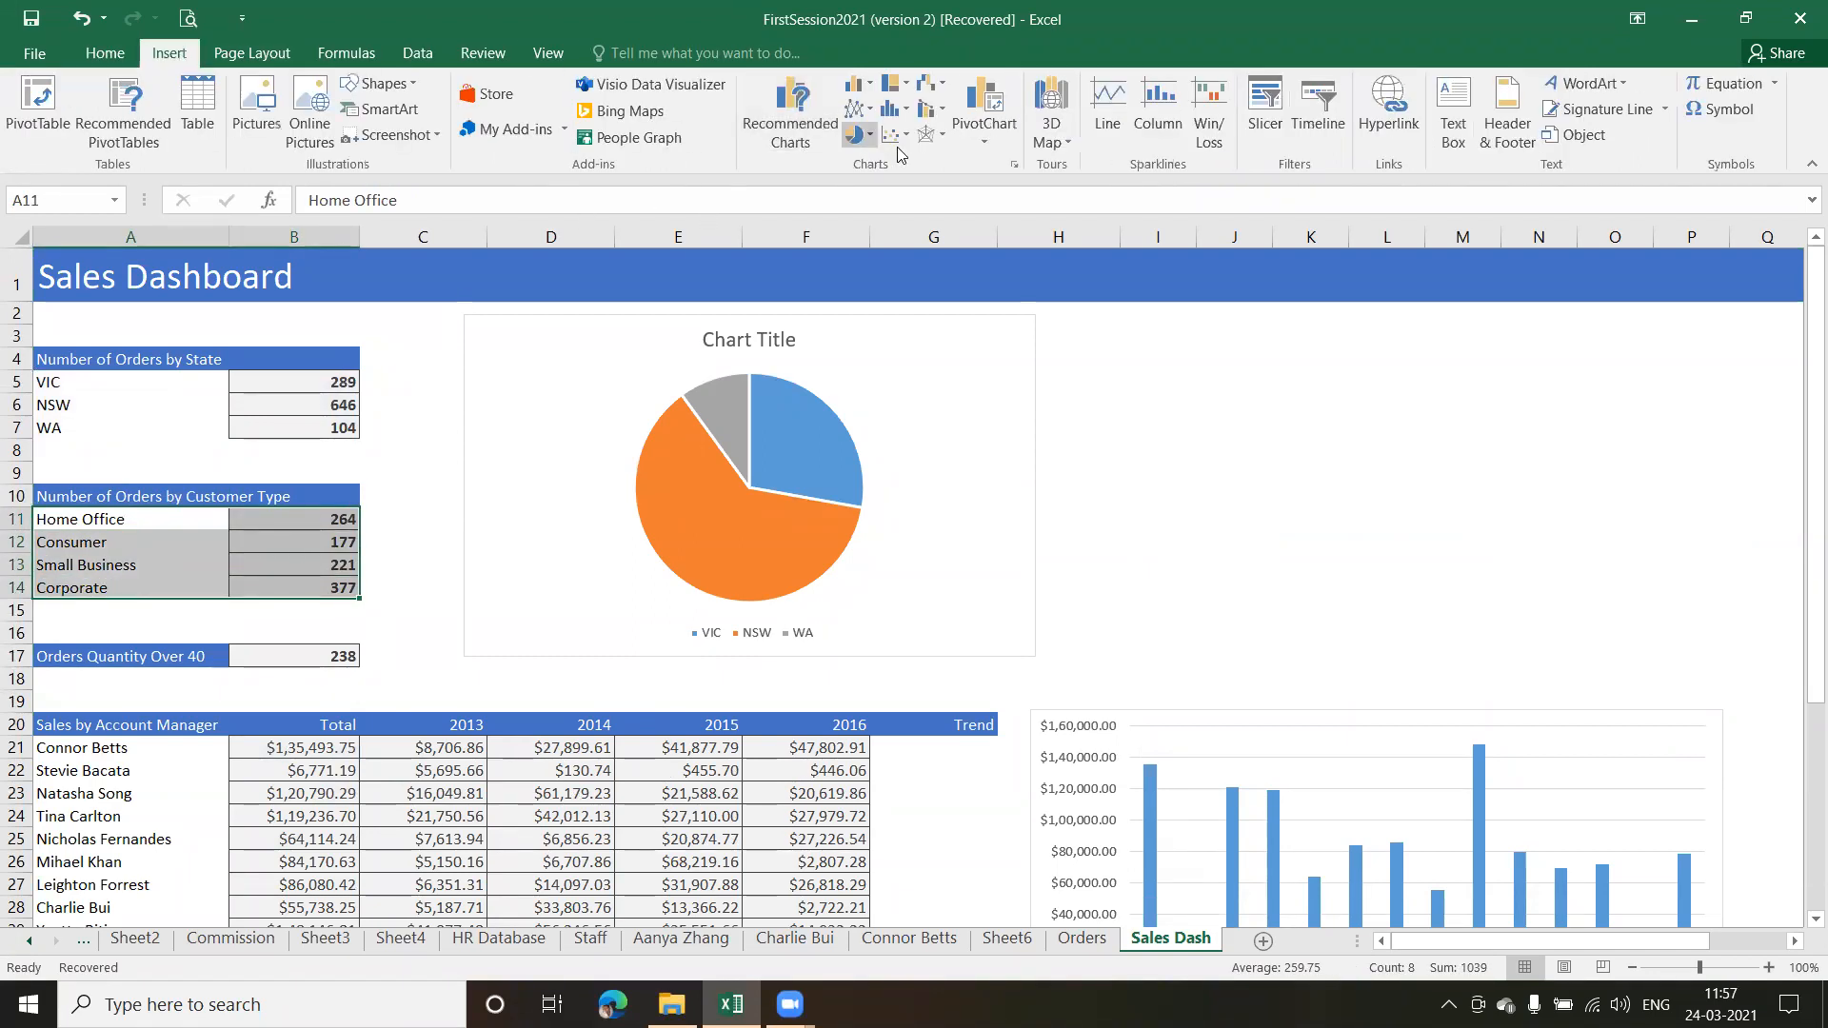
click(854, 134)
click(878, 219)
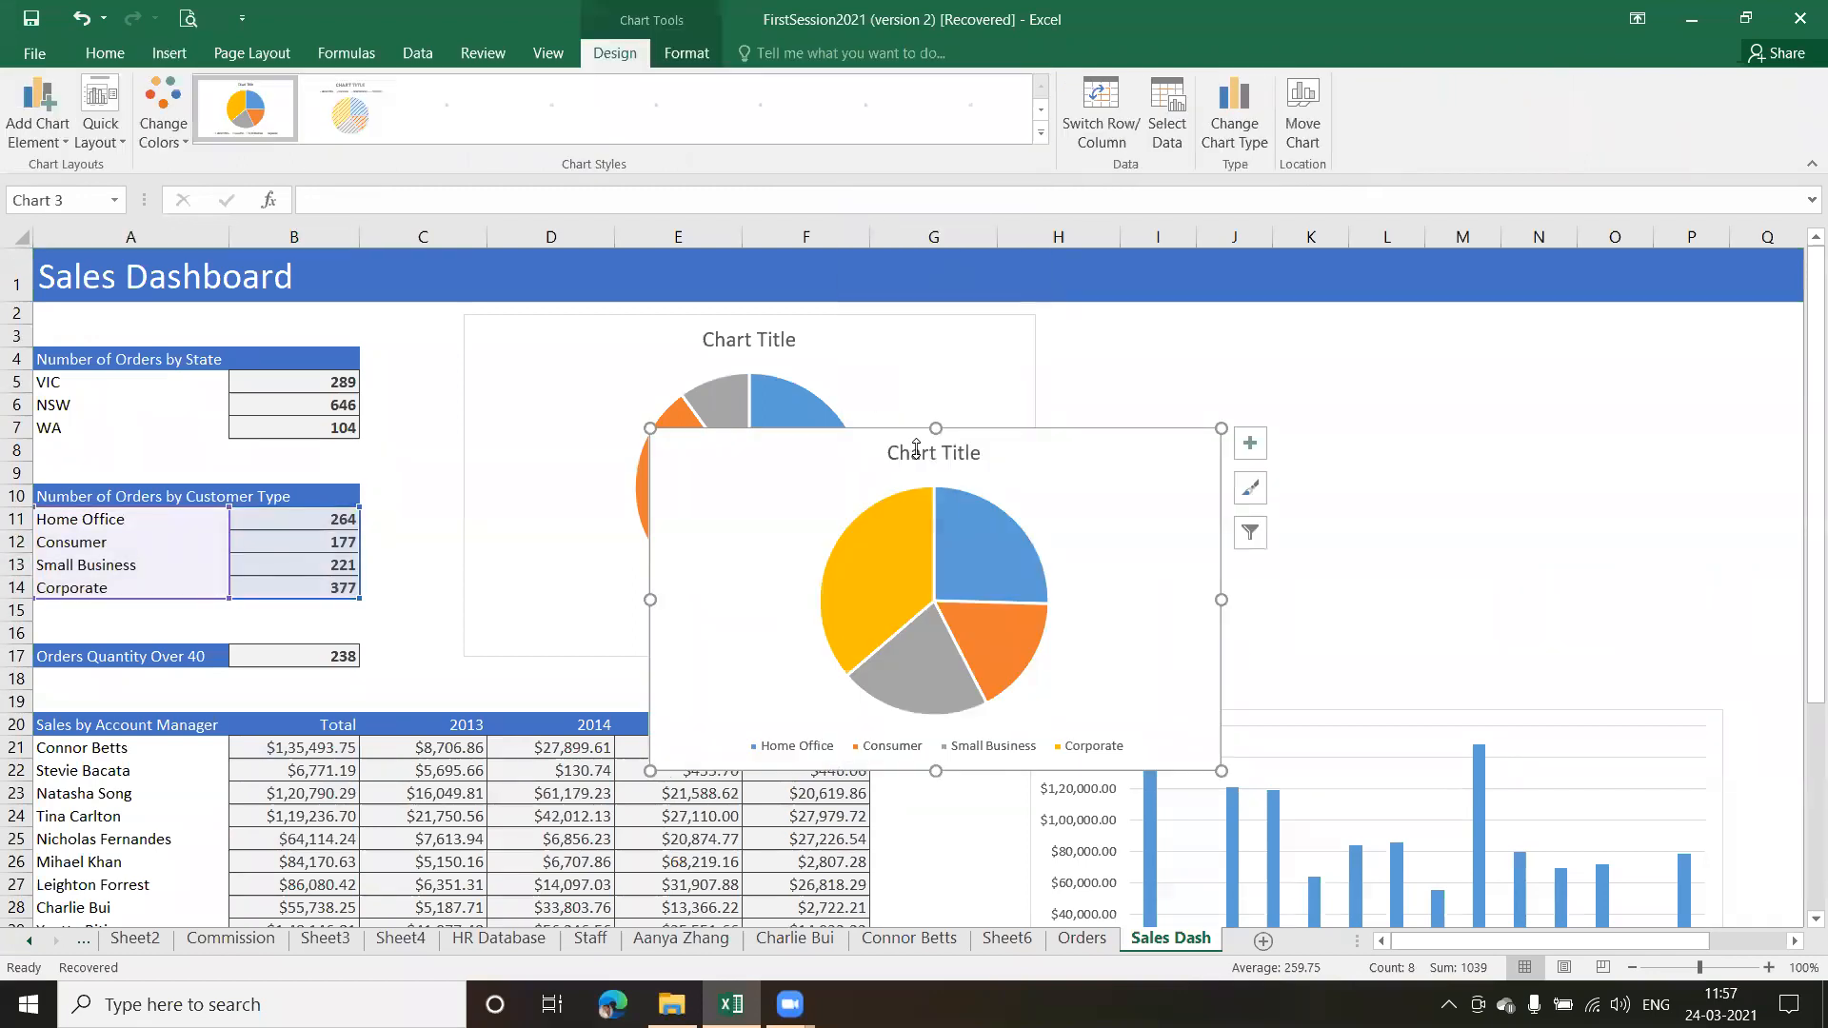
Move the customer type pie chart beside the state pie chart, aligned with it, and delete the chart titles of both pies
drag(1191, 511, 1506, 399)
click(778, 352)
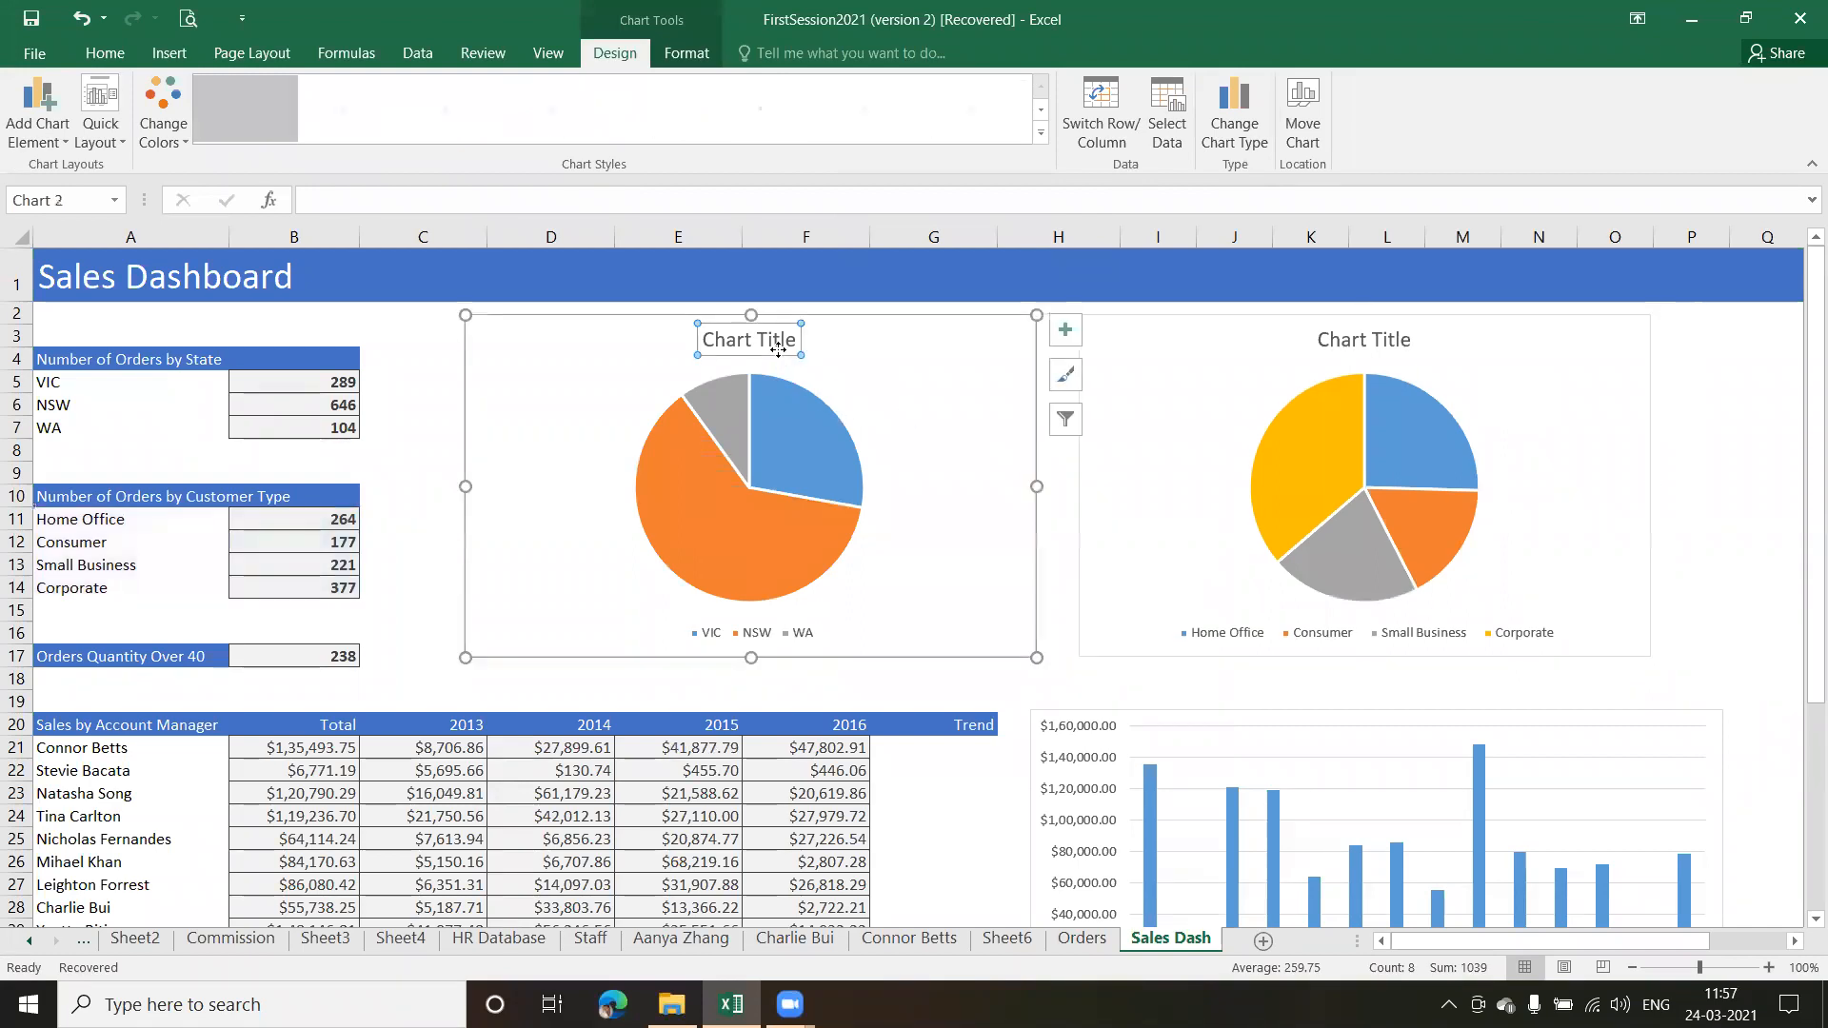
key(Delete)
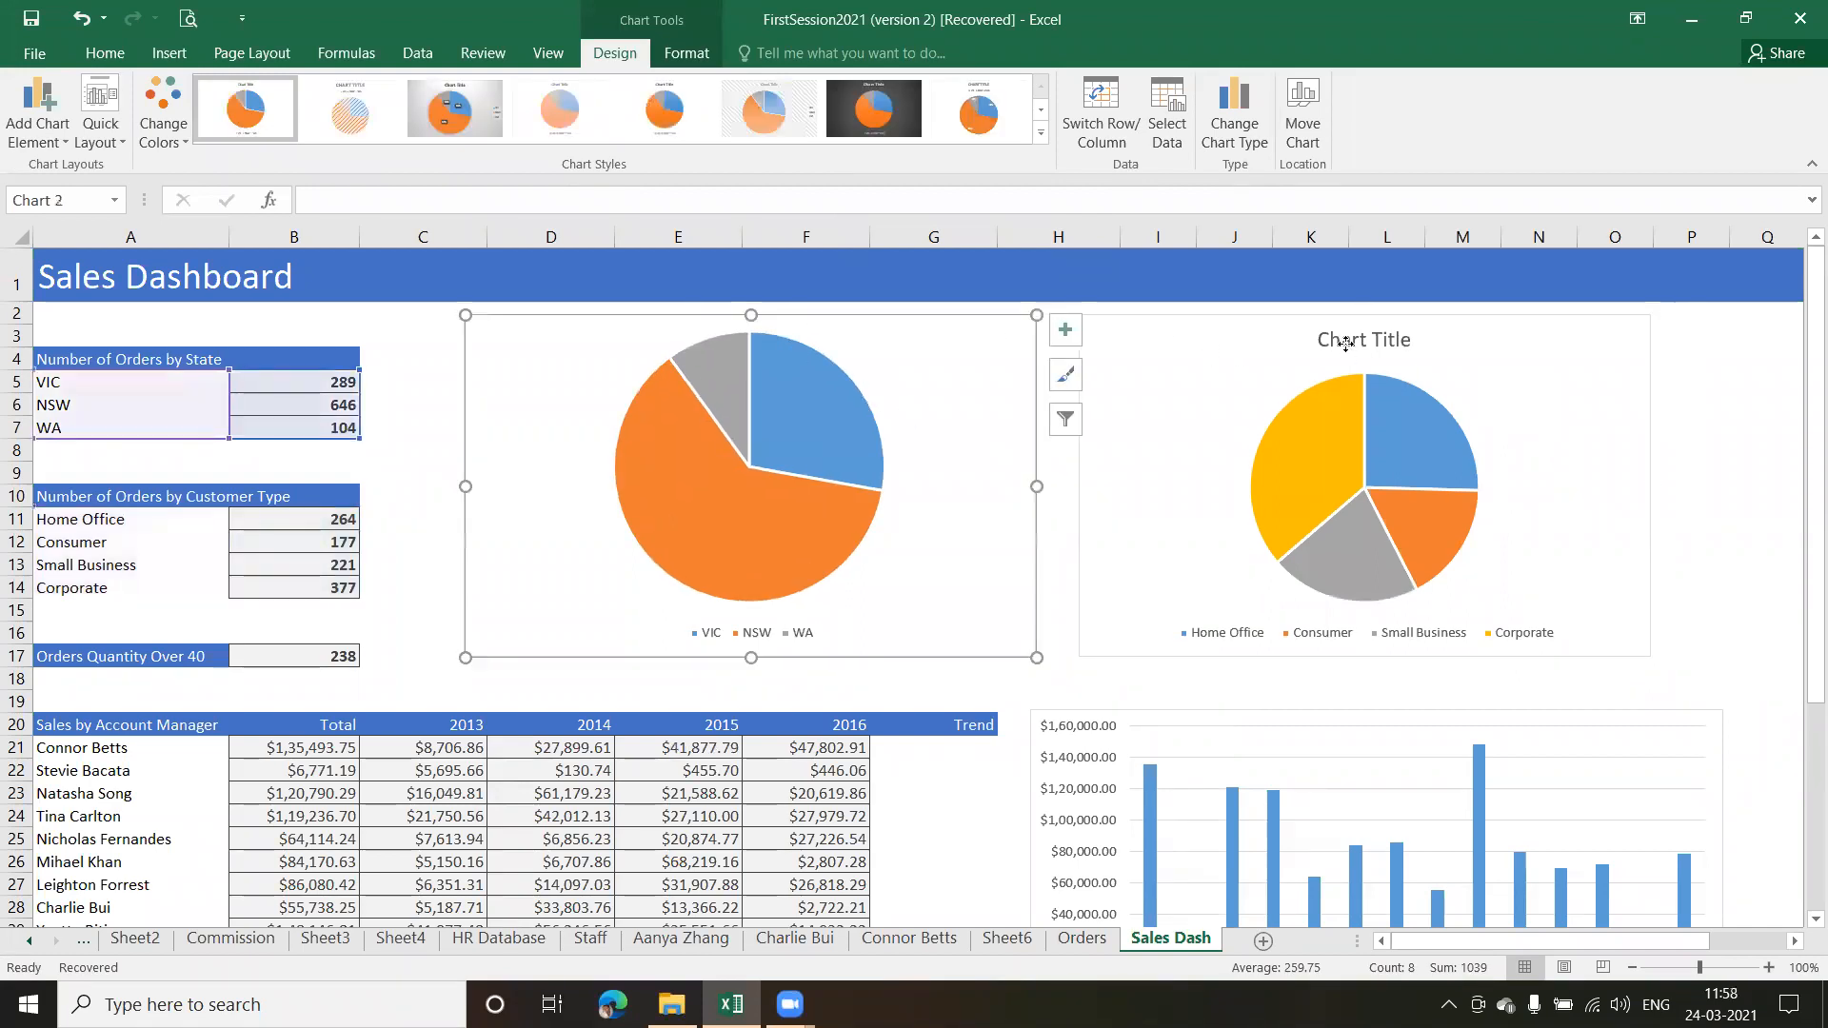
click(1345, 345)
key(Delete)
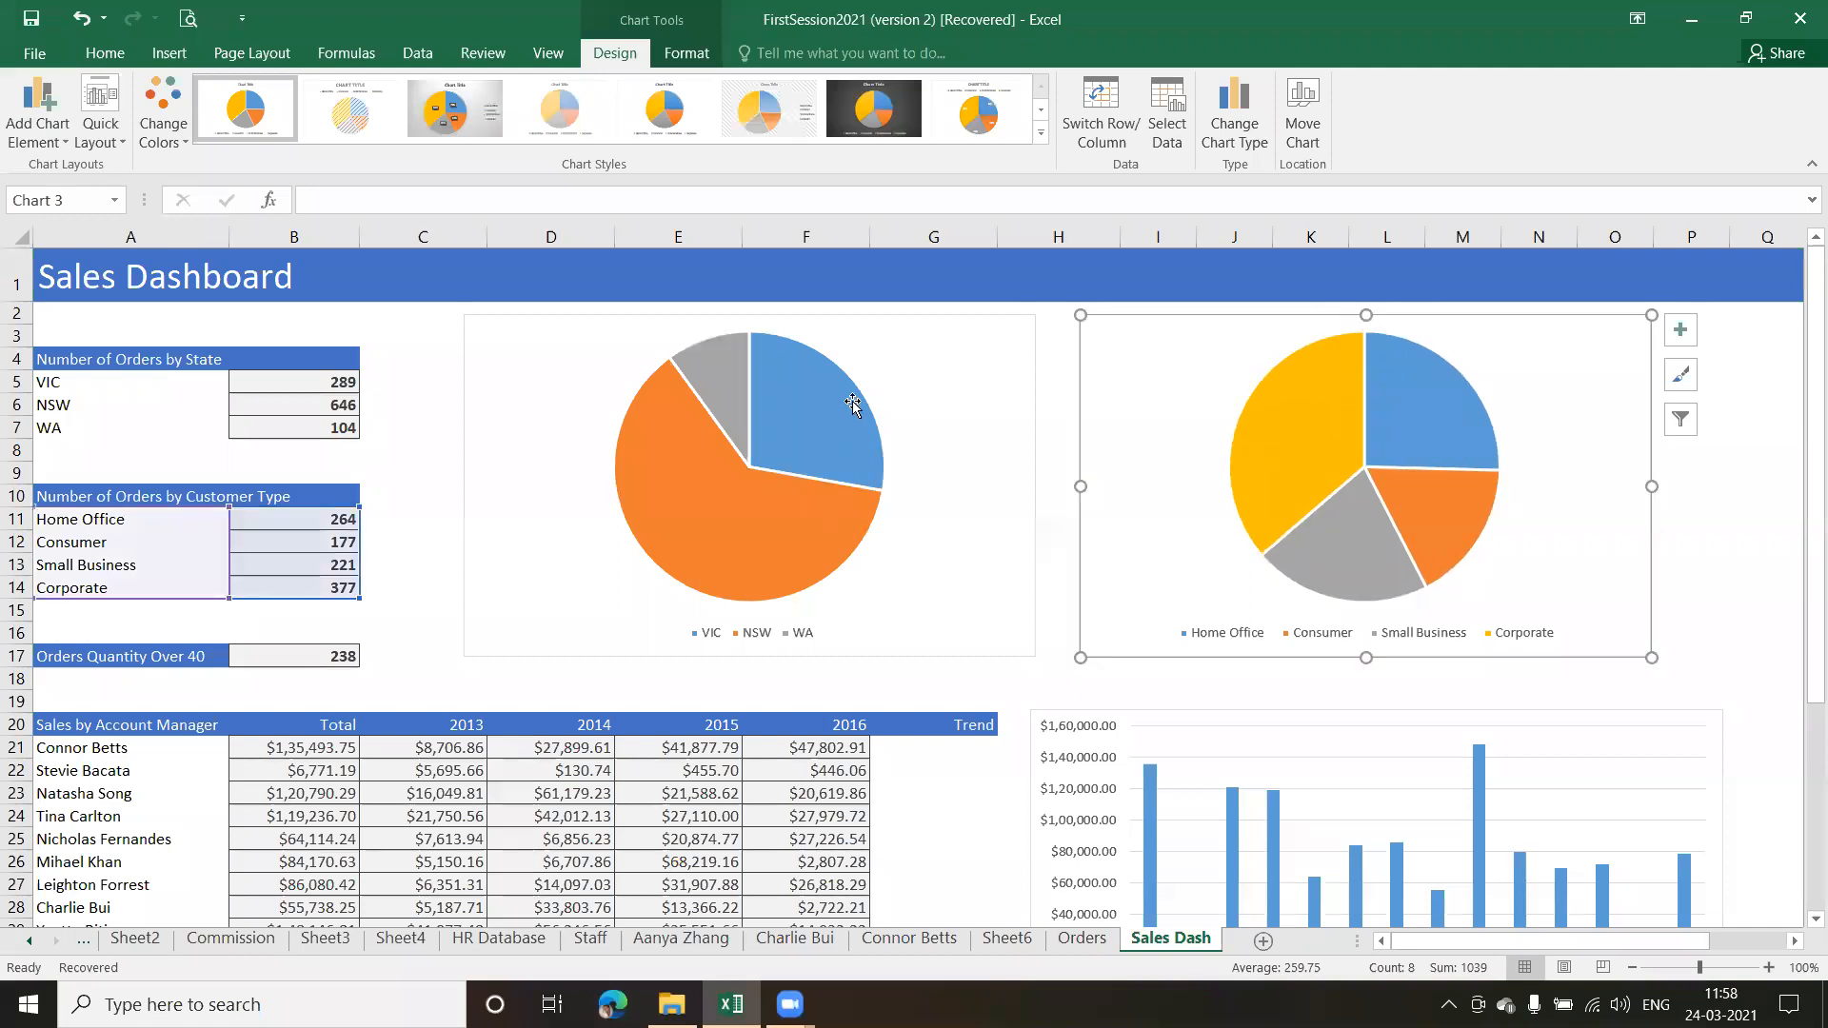
Apply the dark-background chart style to the state pie chart and the hatched-slice style with the legend above to the customer type pie
click(959, 356)
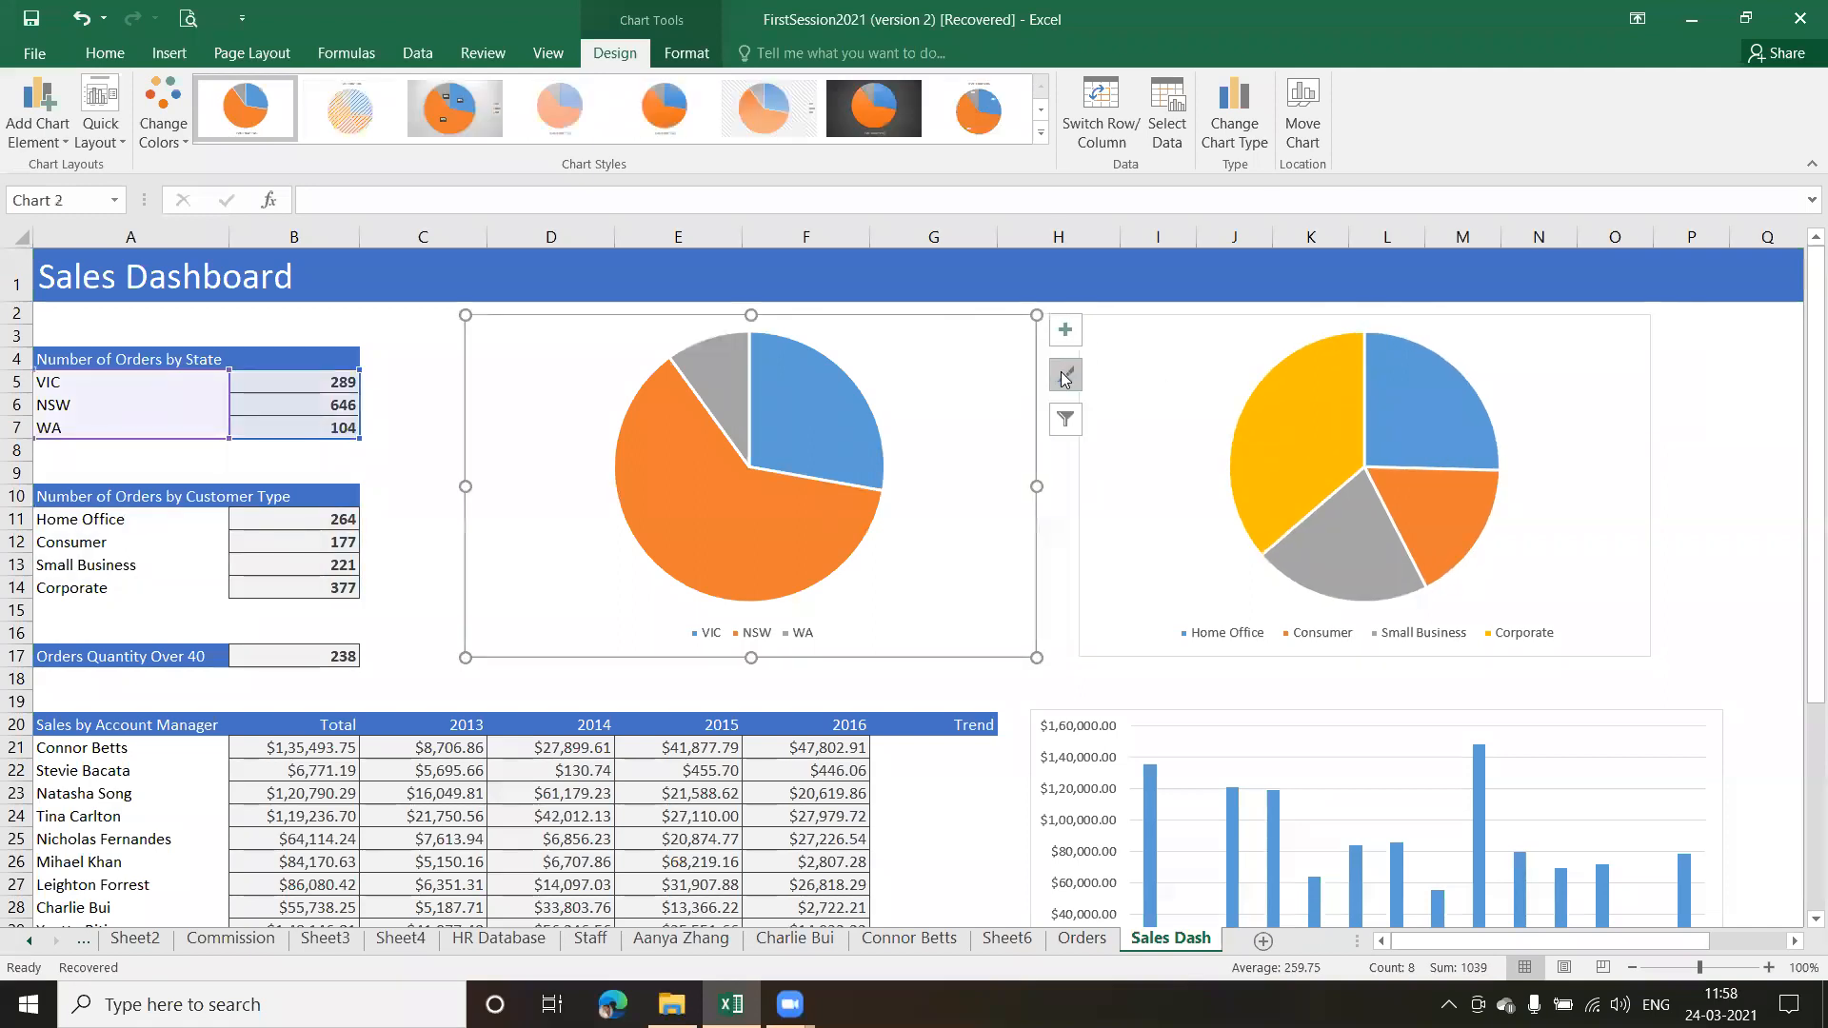
click(863, 116)
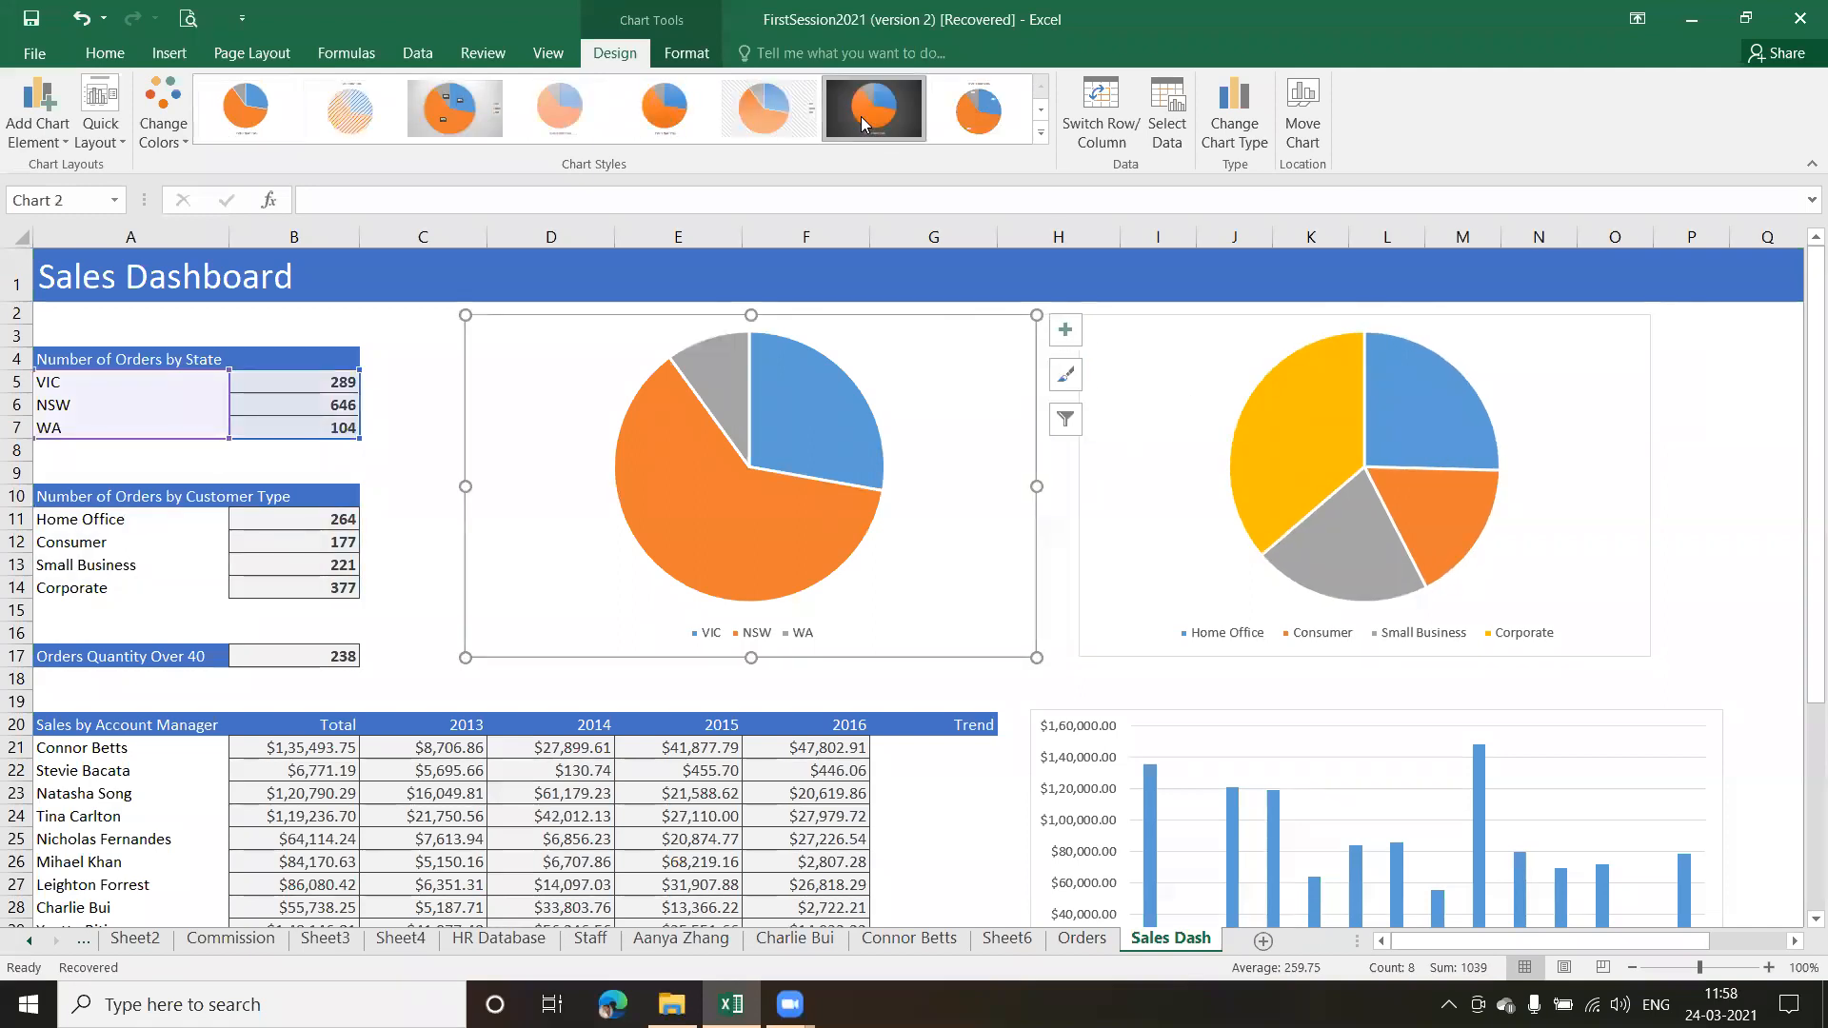
click(1626, 356)
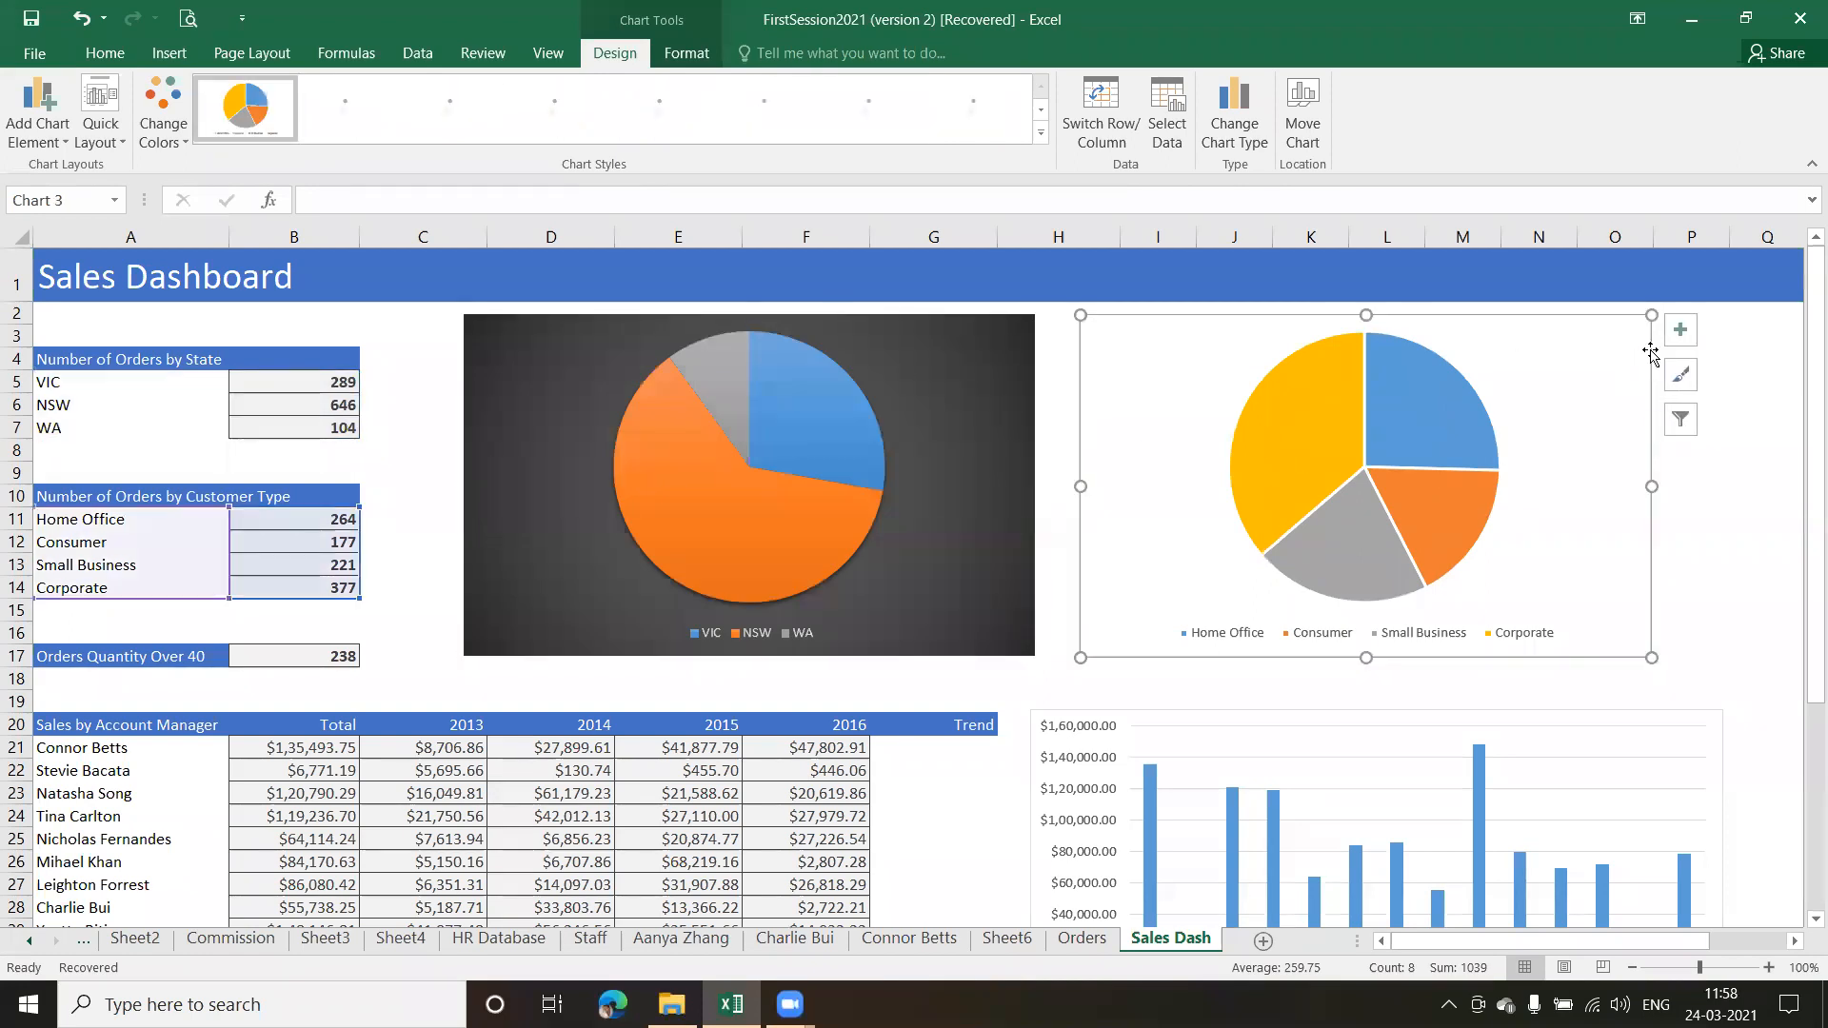
click(1682, 377)
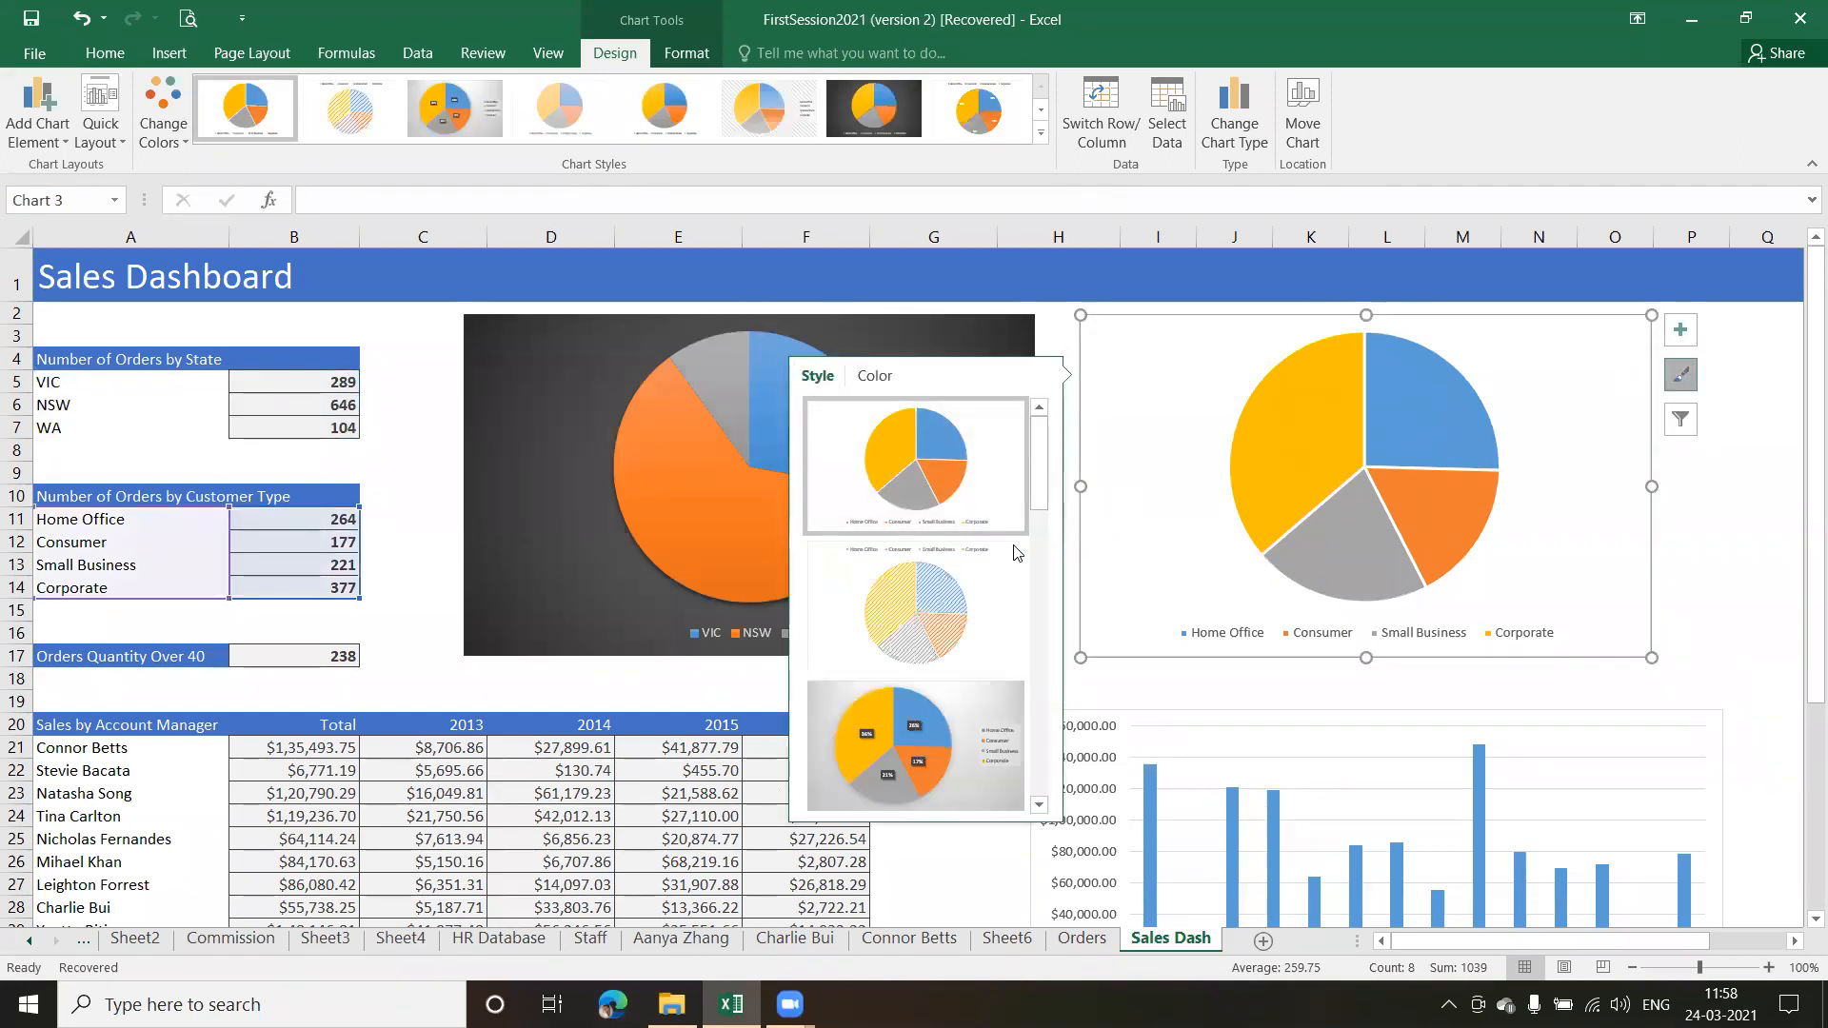
click(881, 598)
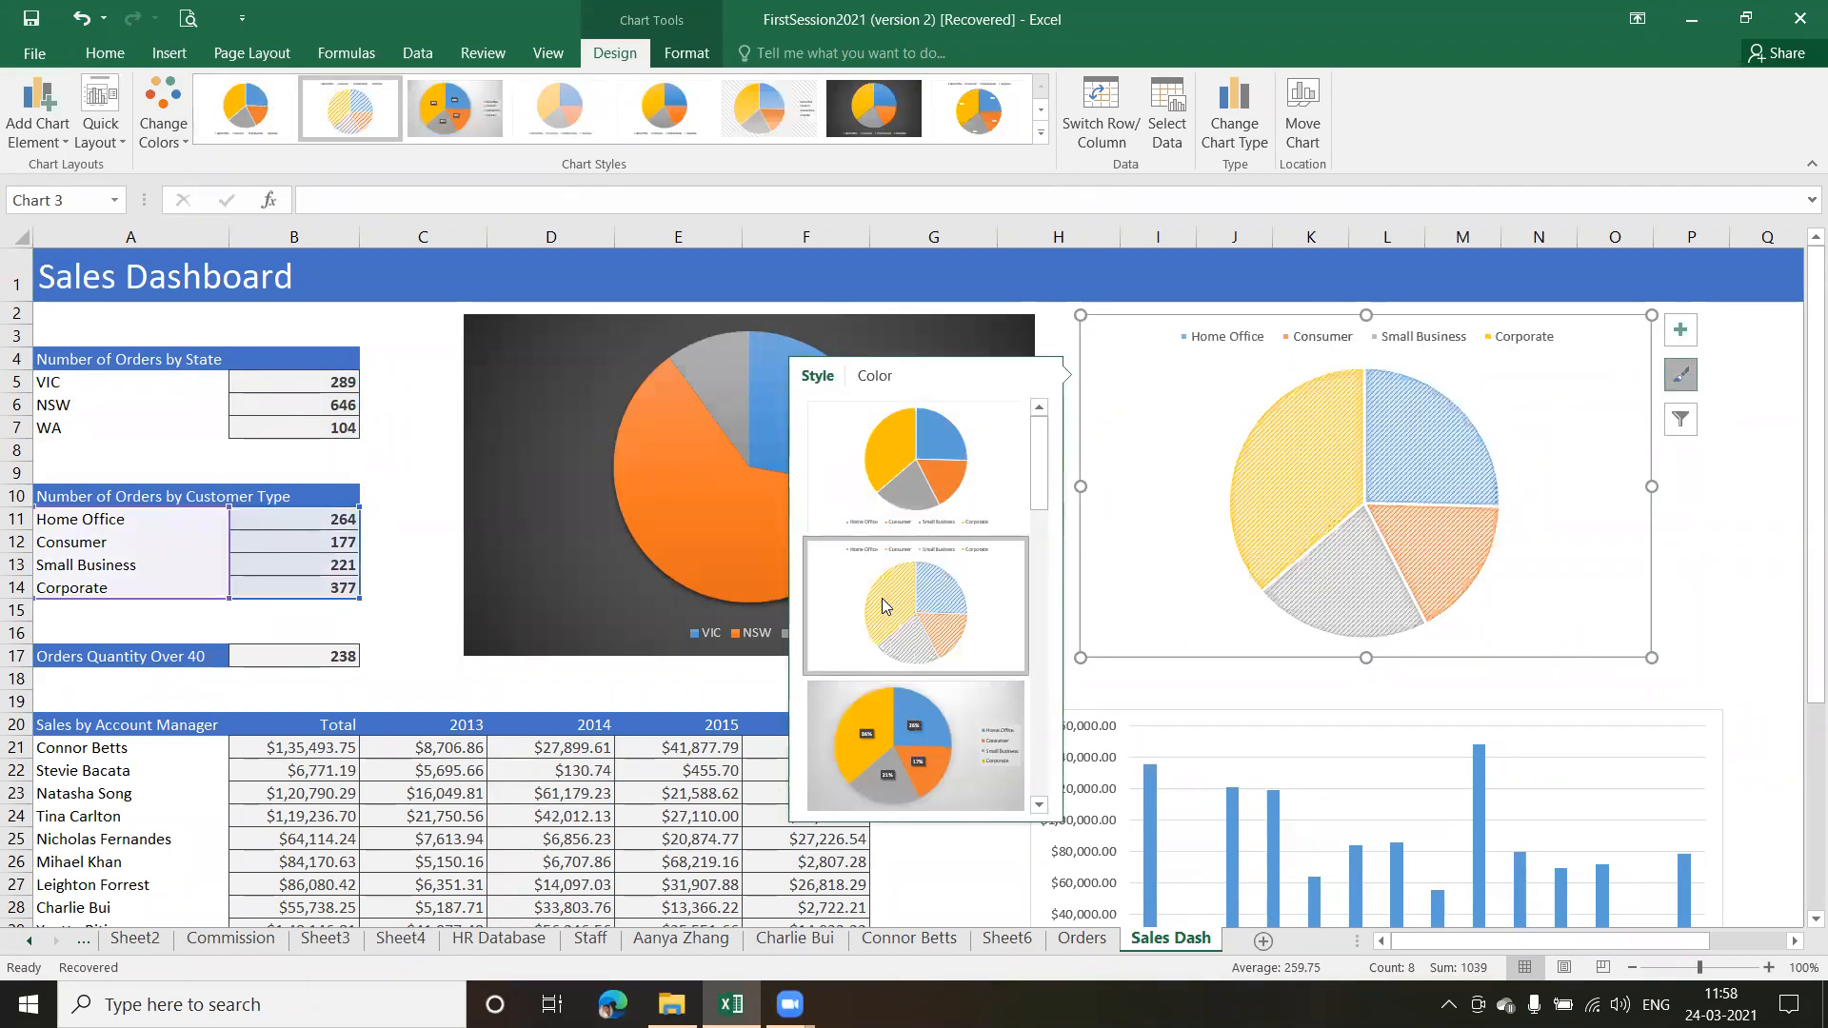
click(1737, 570)
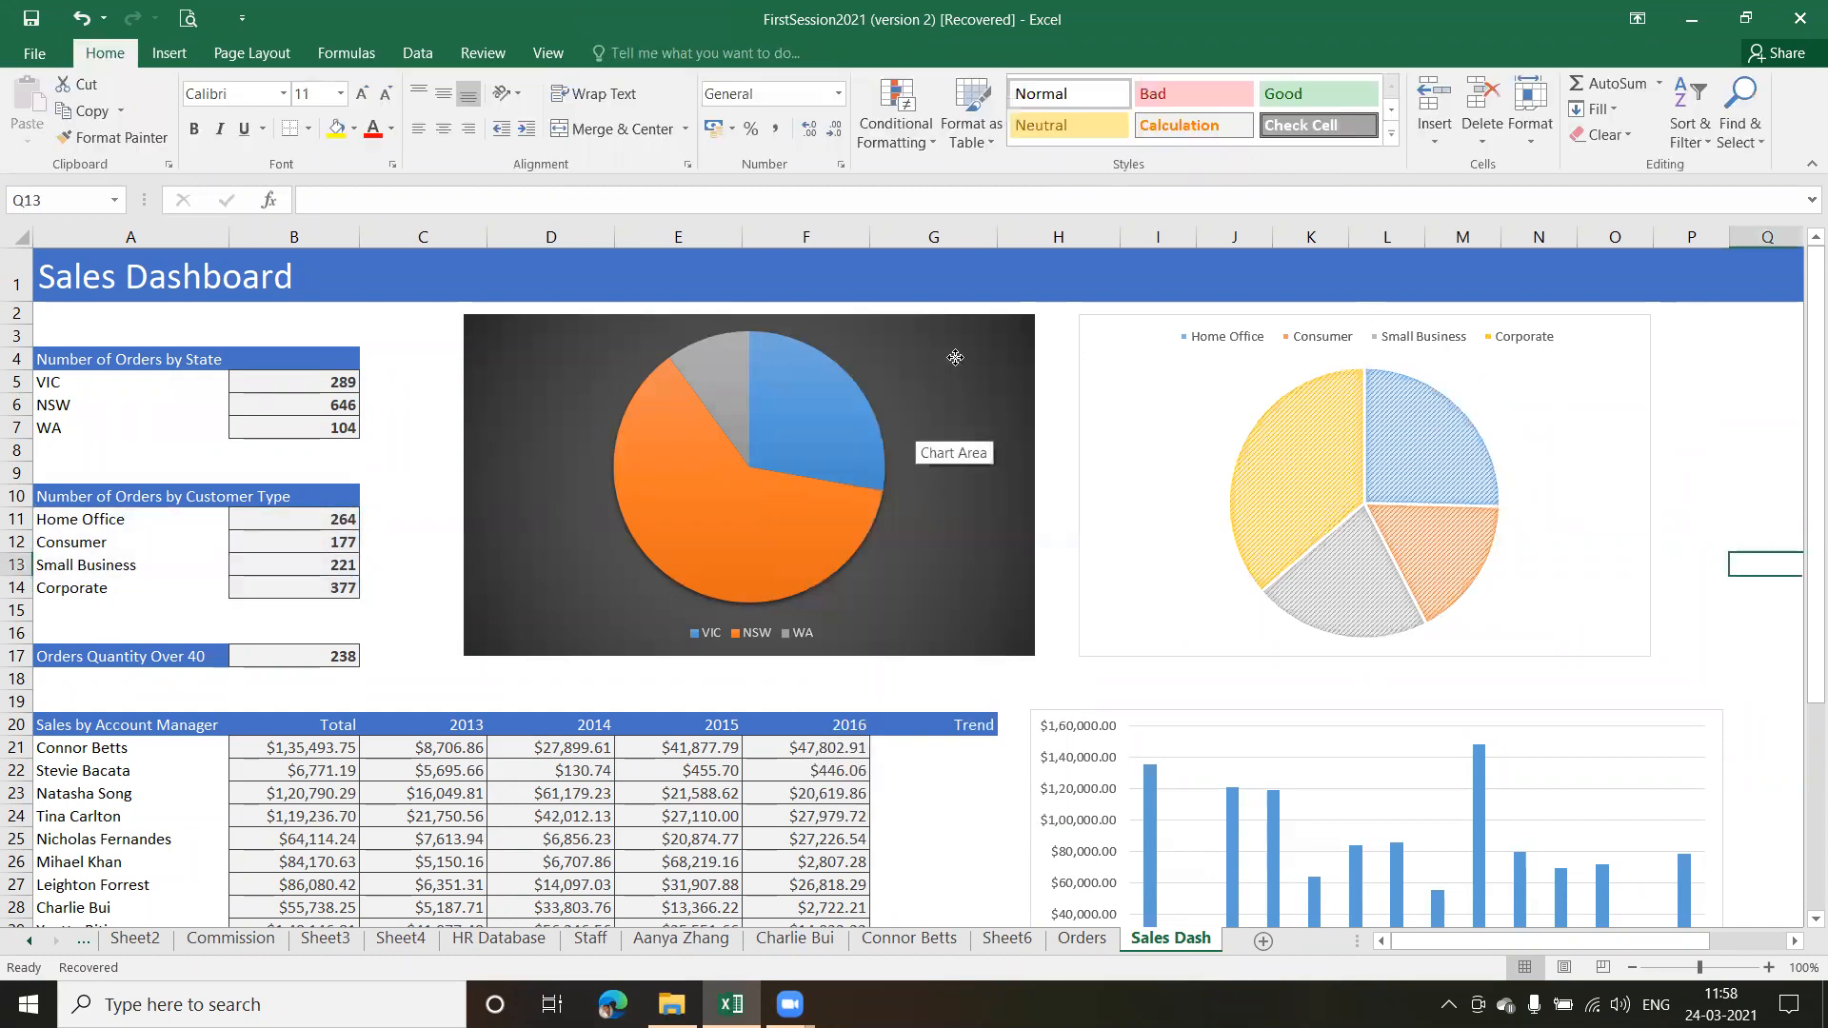
Add data labels to the state pie chart and position them at Outside End
click(916, 428)
click(1065, 335)
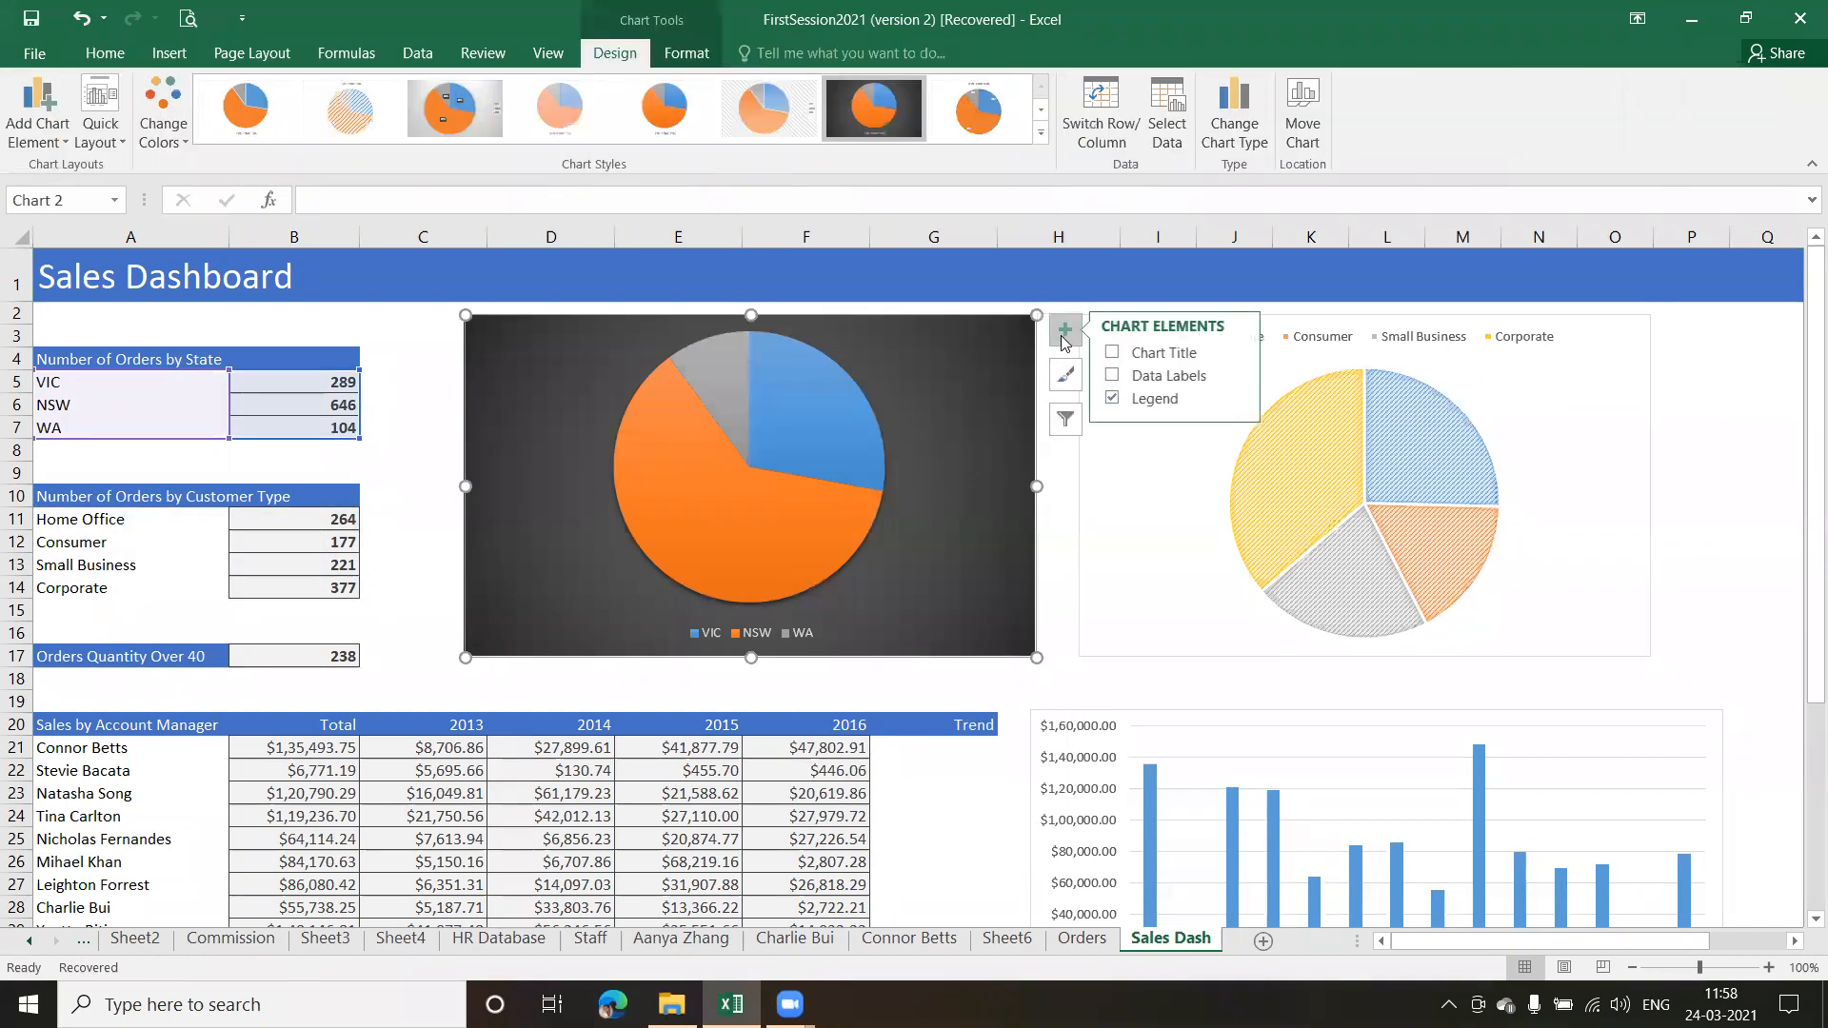
click(1119, 377)
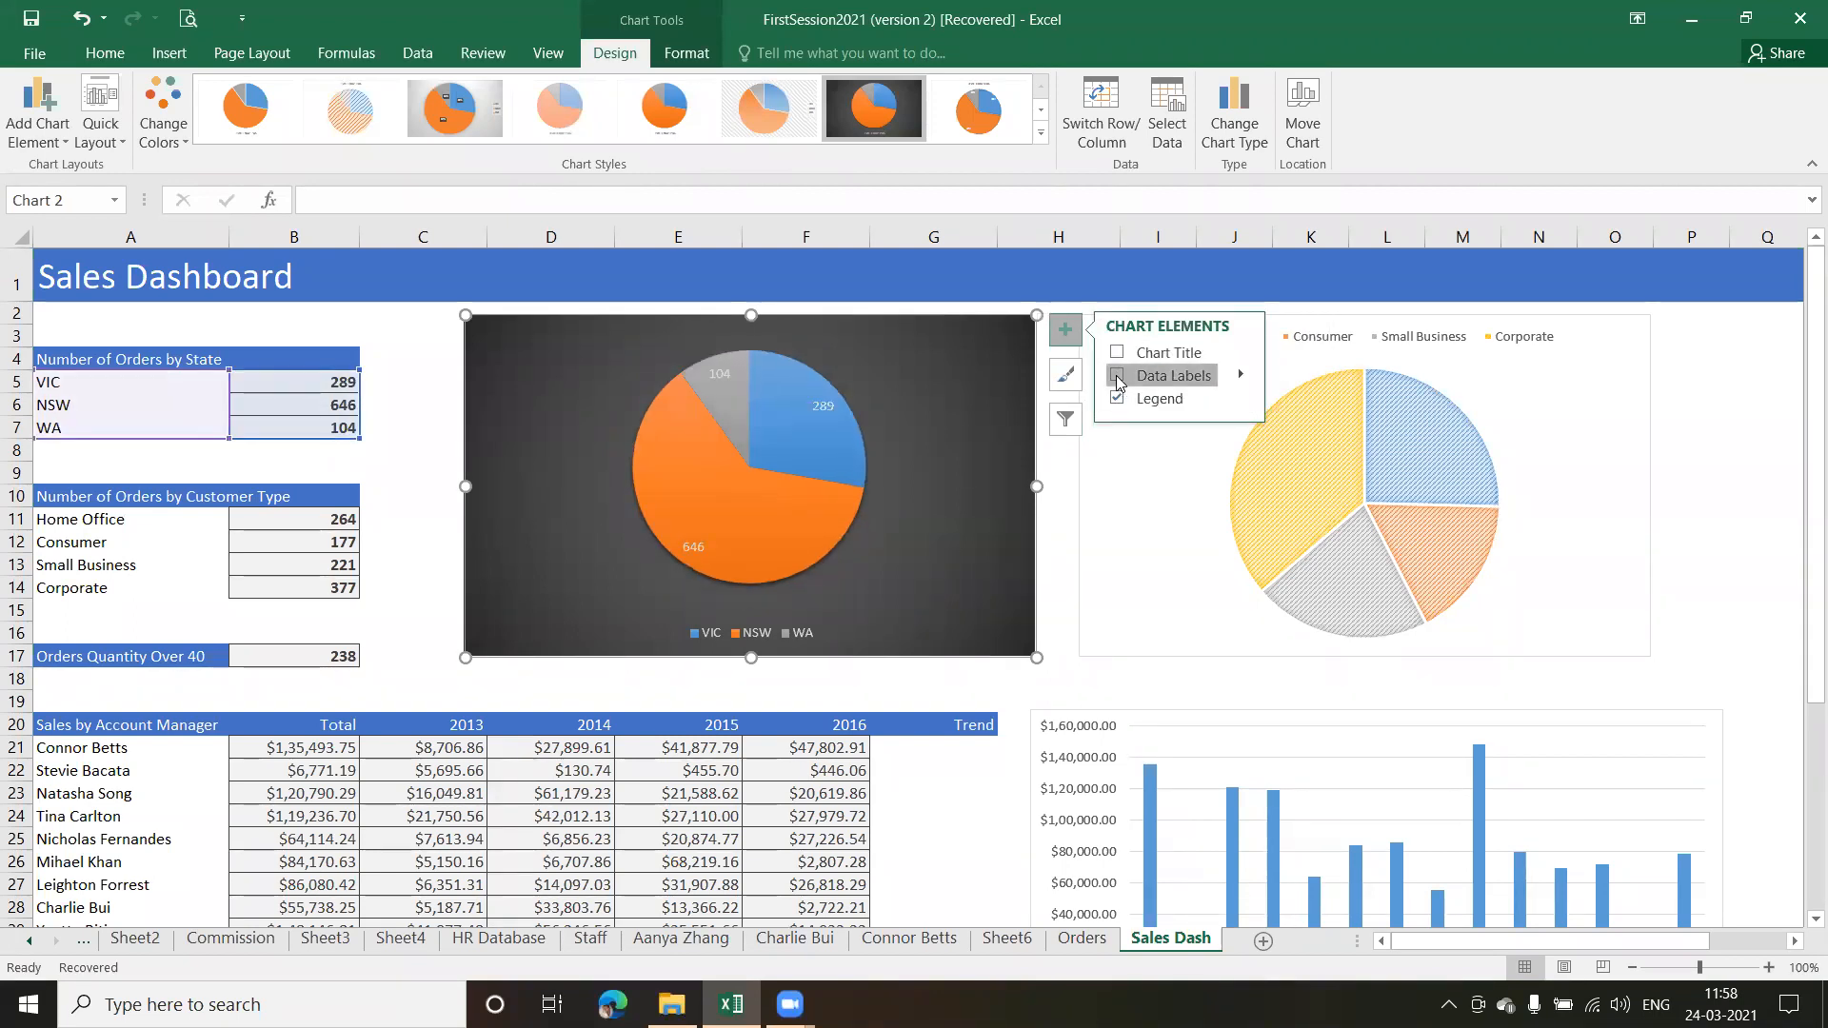
click(1240, 375)
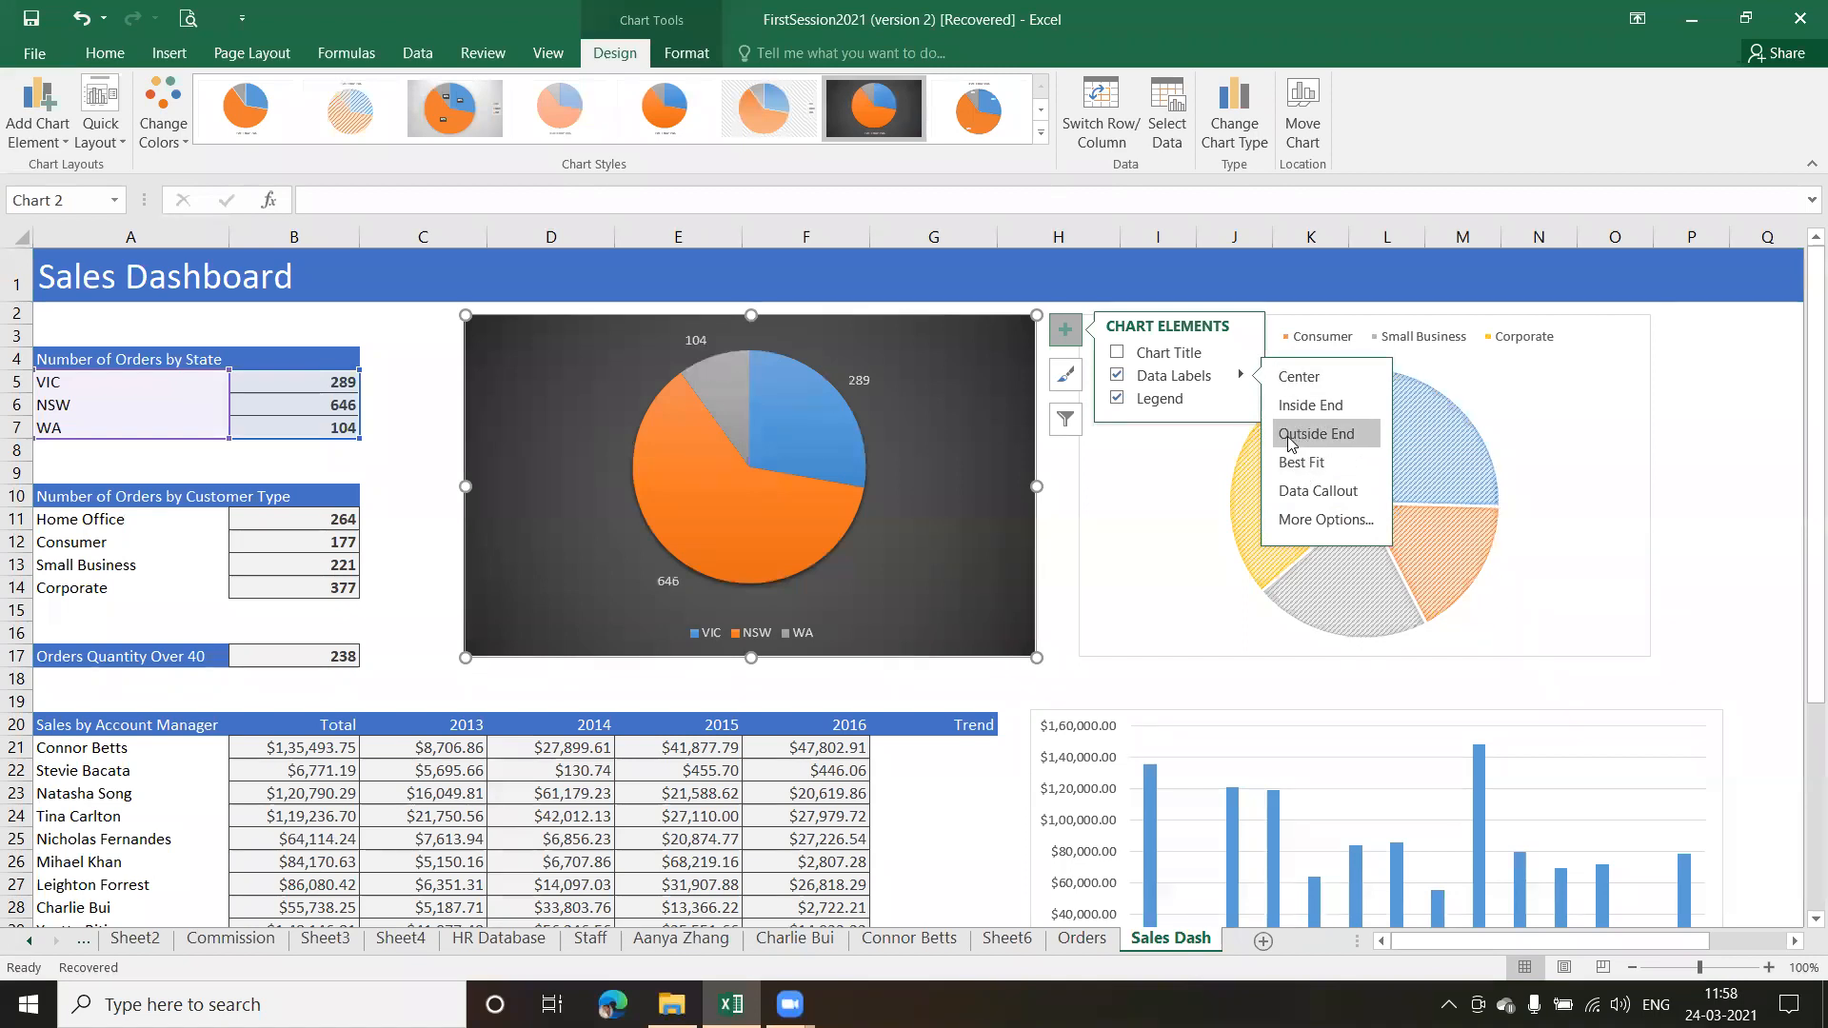
click(1061, 500)
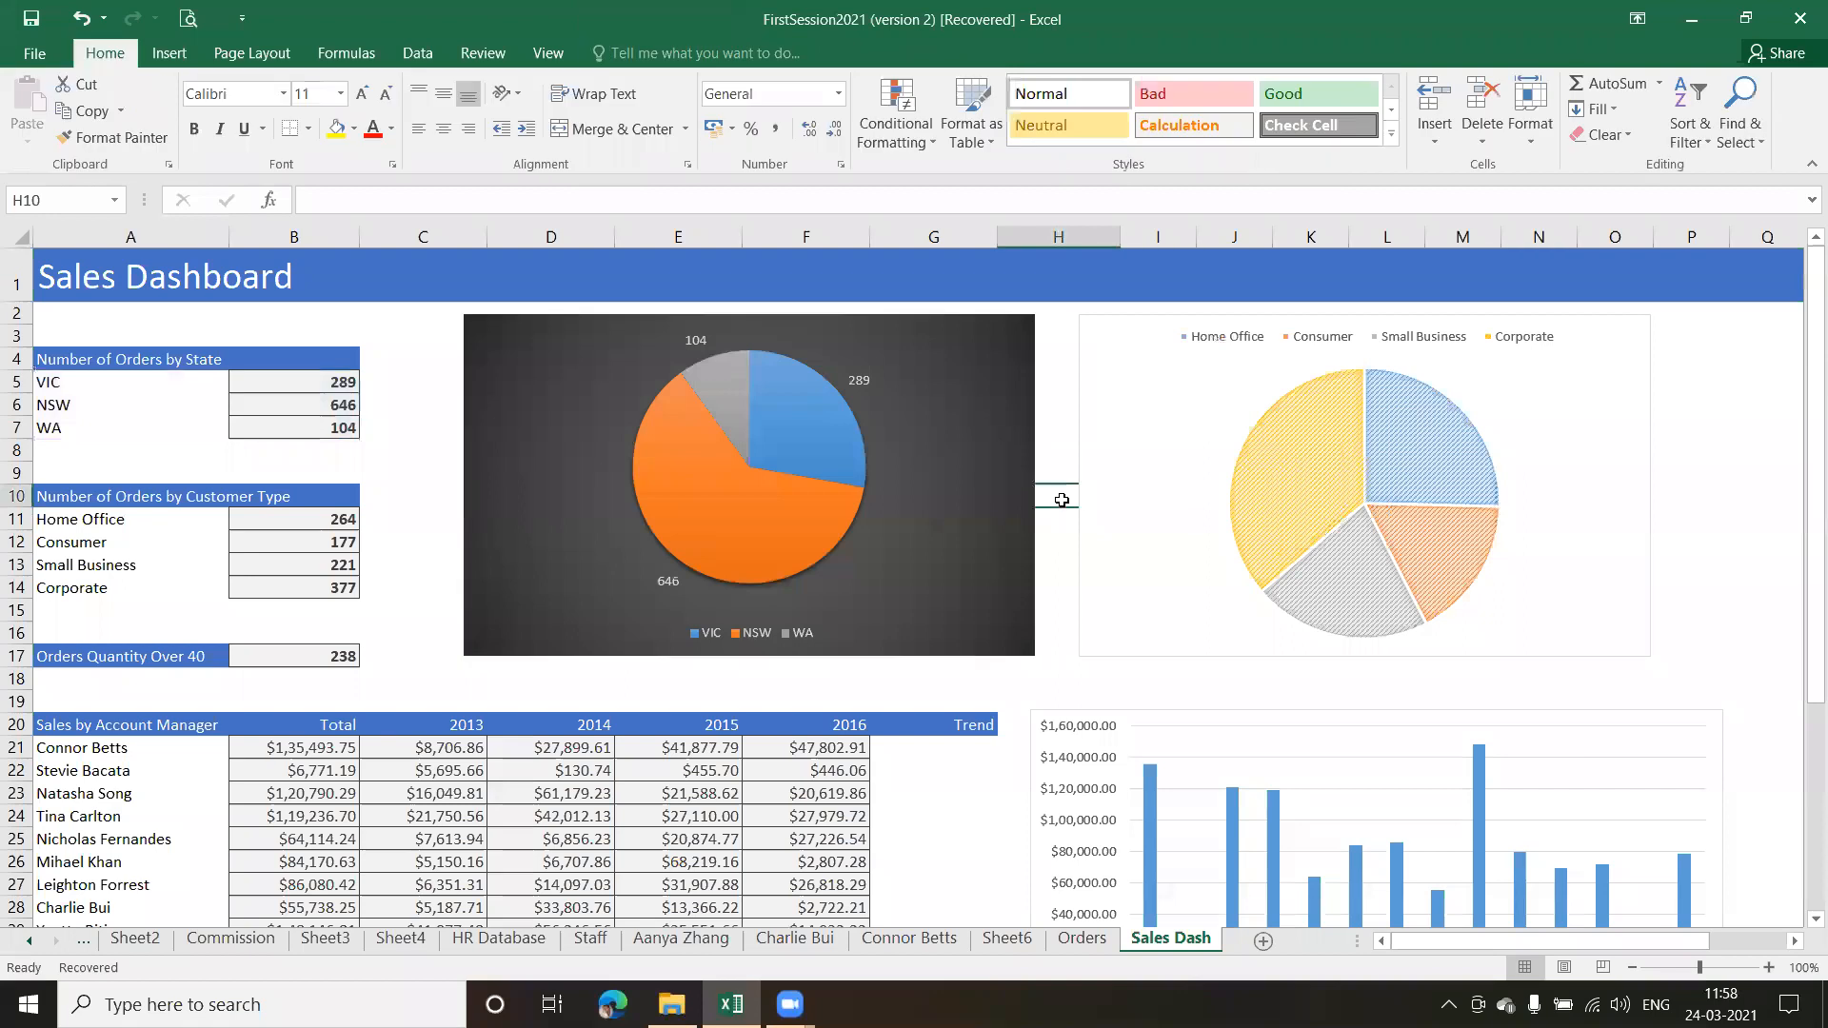
click(948, 347)
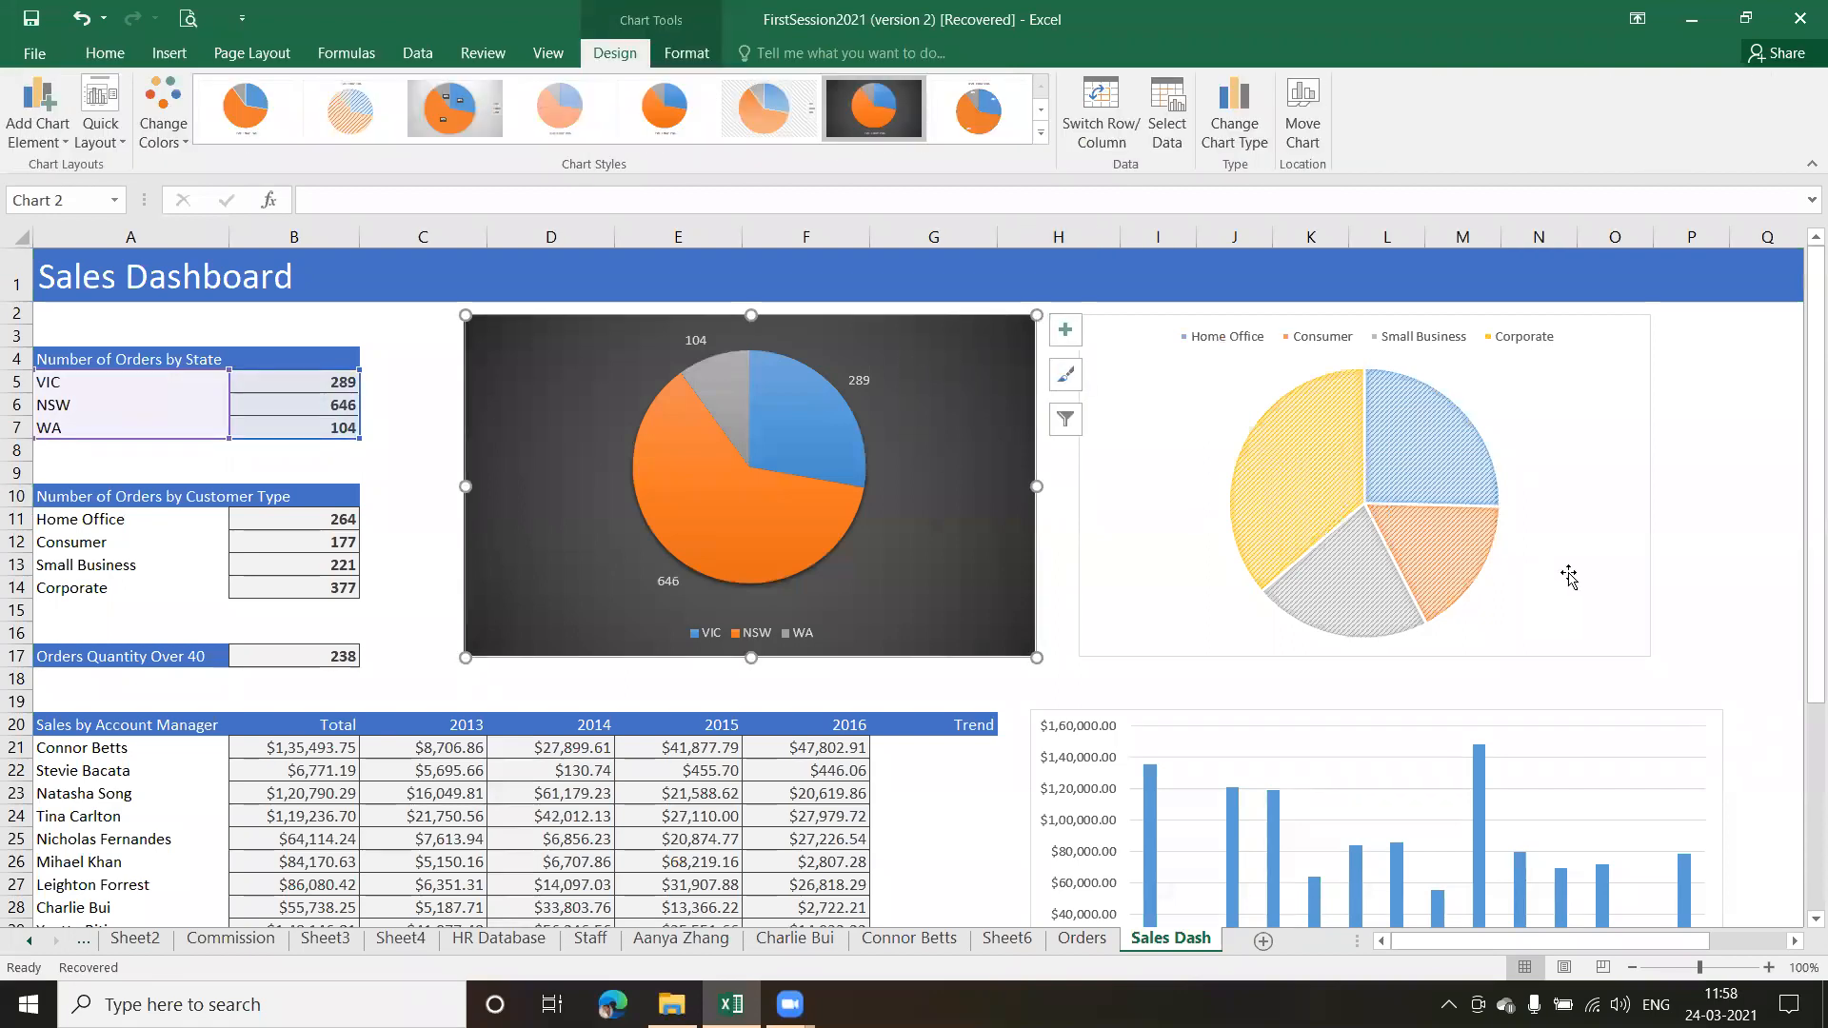
Extend the account manager column chart's data range to A21:C34 so it plots the 2013 sales alongside the totals
mouse_move(1801, 505)
mouse_down()
mouse_move(1801, 706)
mouse_move(1801, 524)
mouse_up()
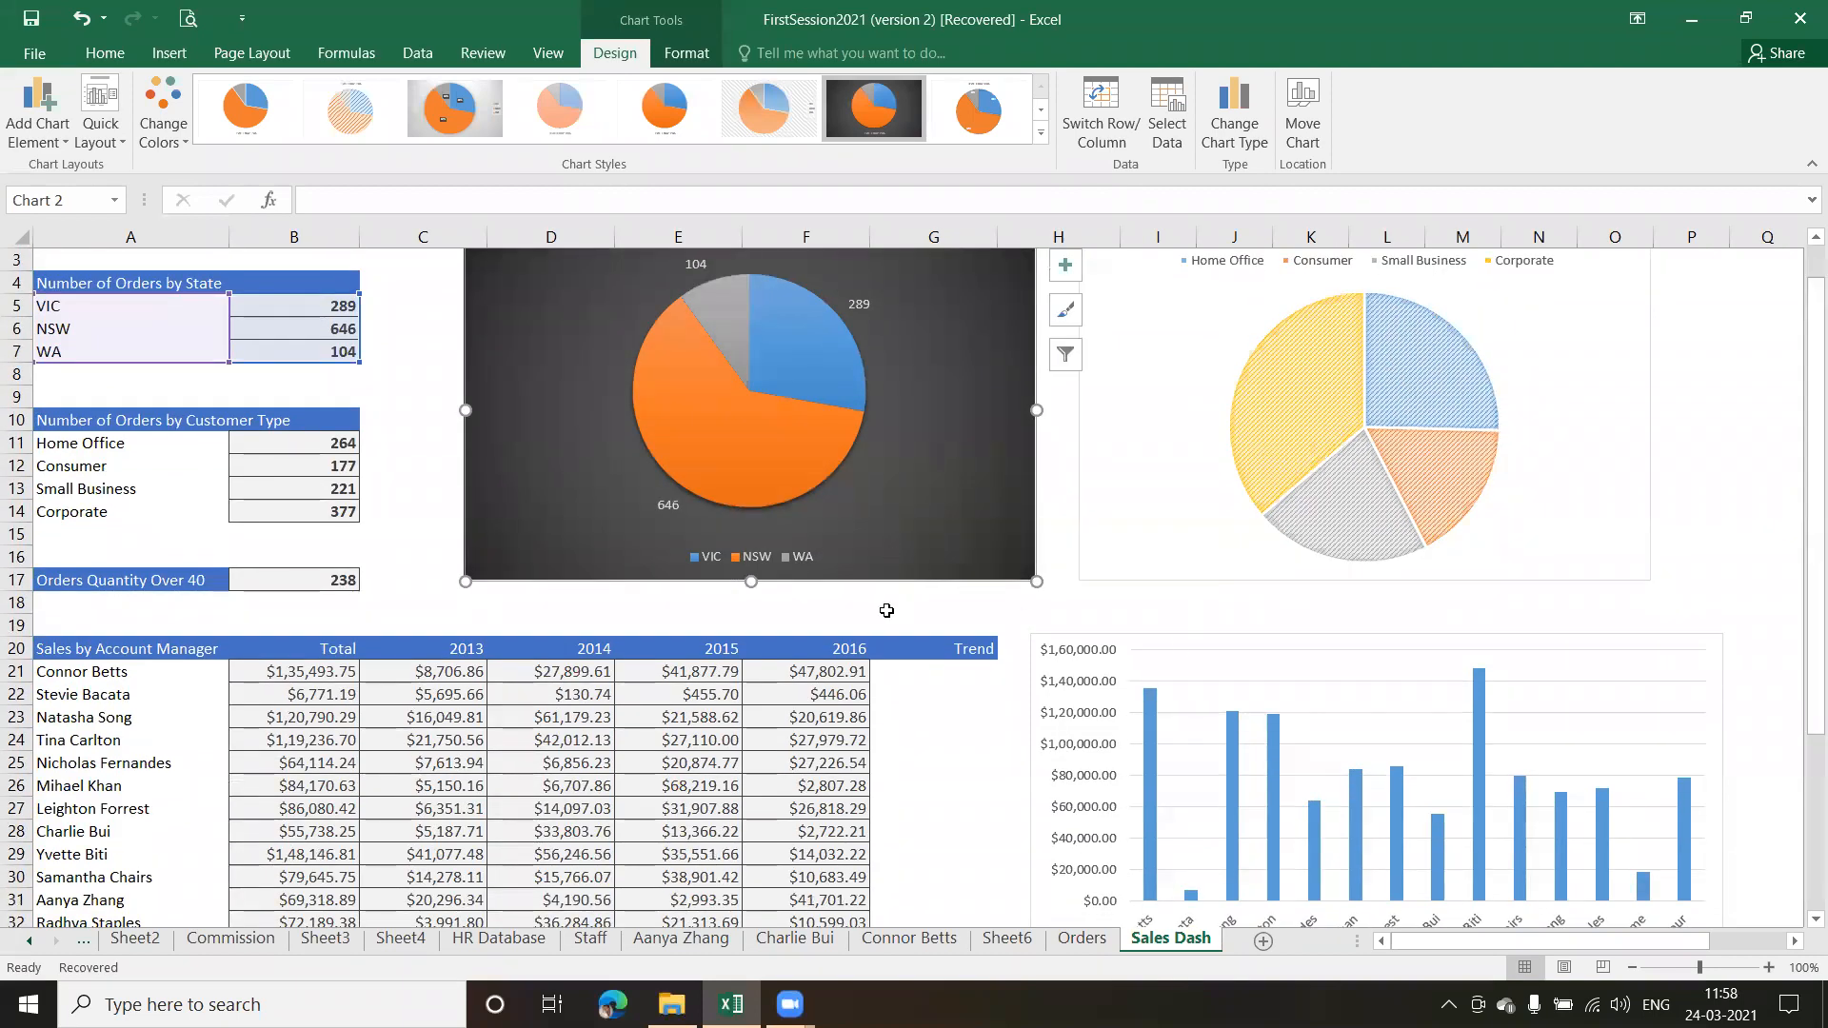
click(886, 609)
drag(1801, 466, 1801, 607)
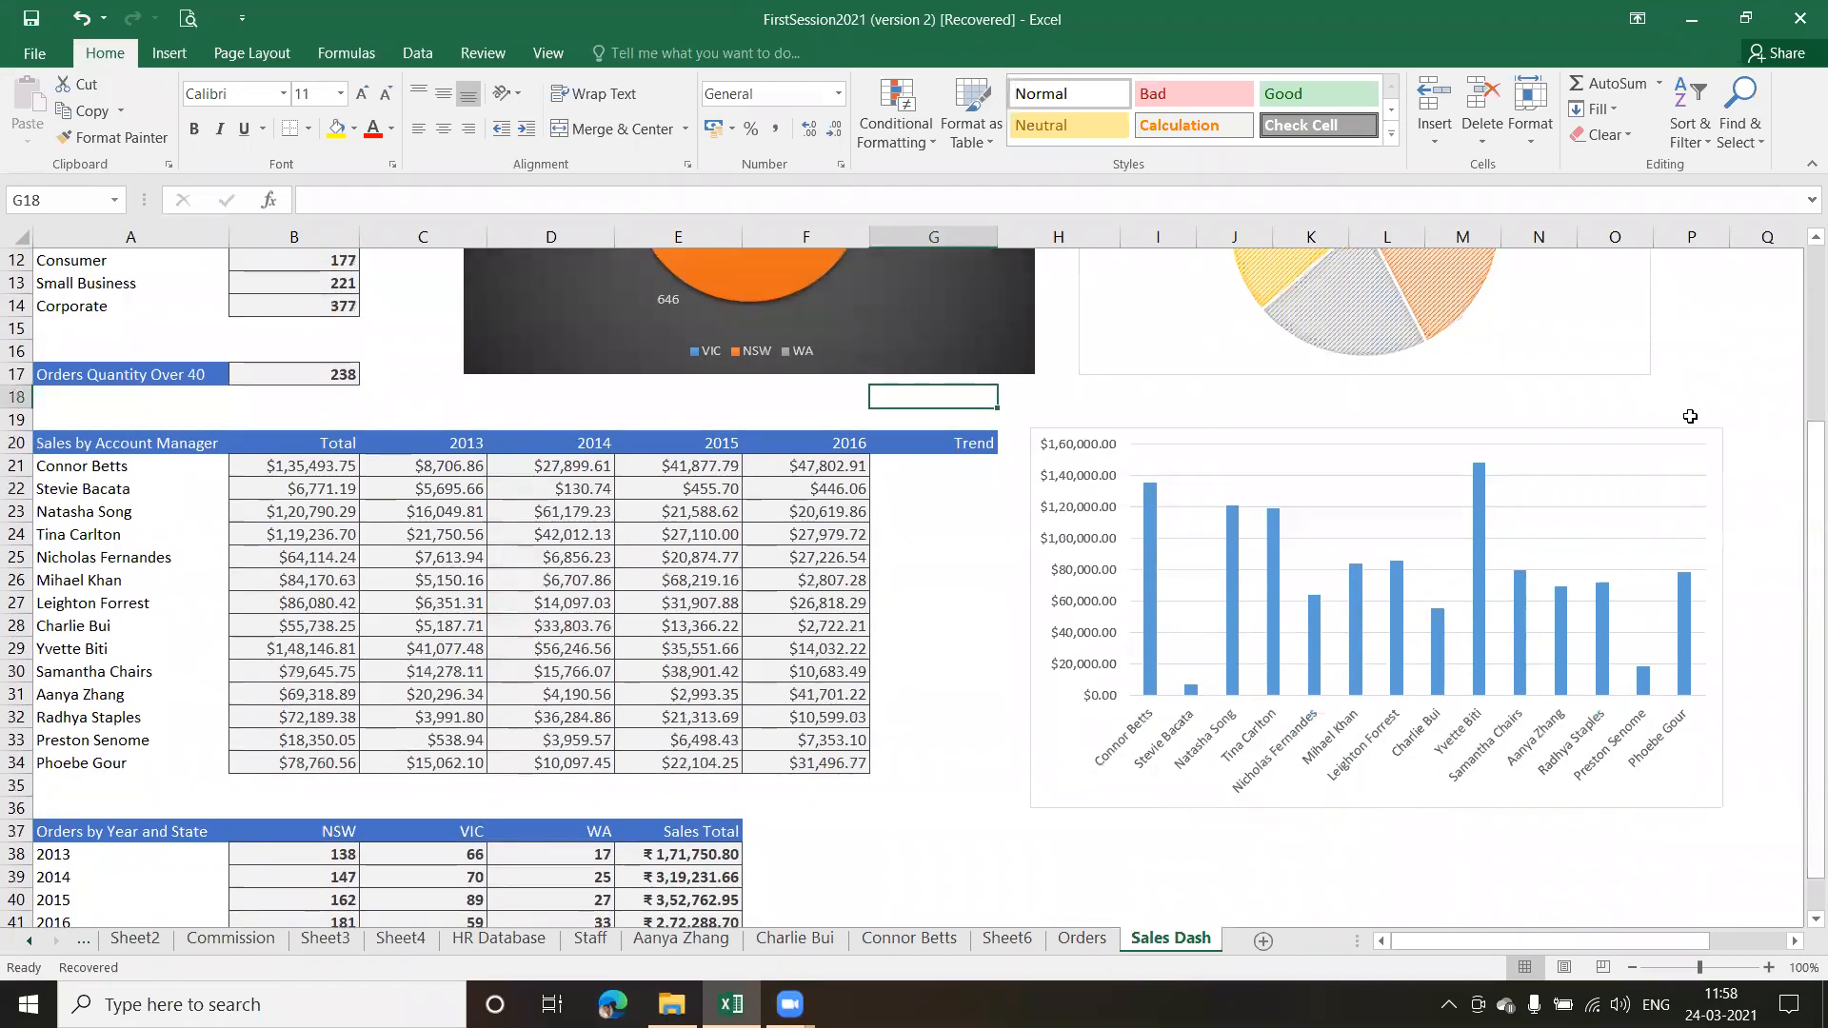
drag(1801, 433, 1801, 547)
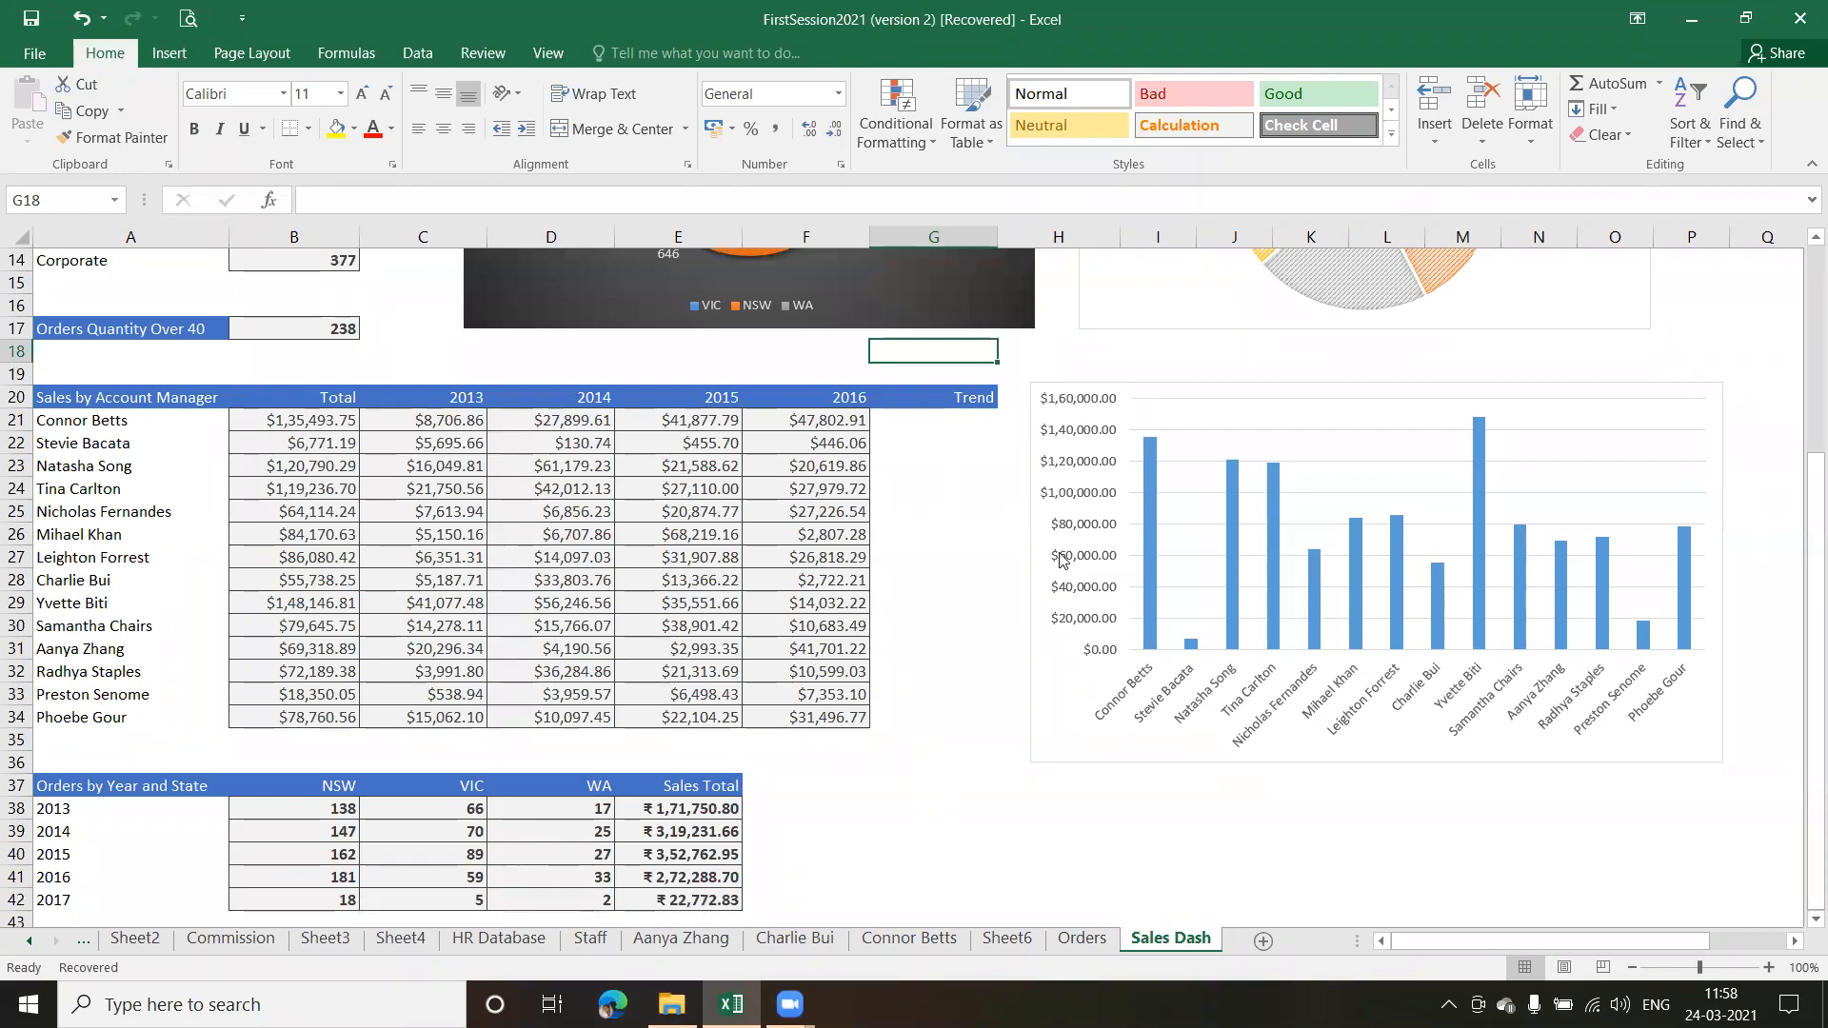
click(972, 560)
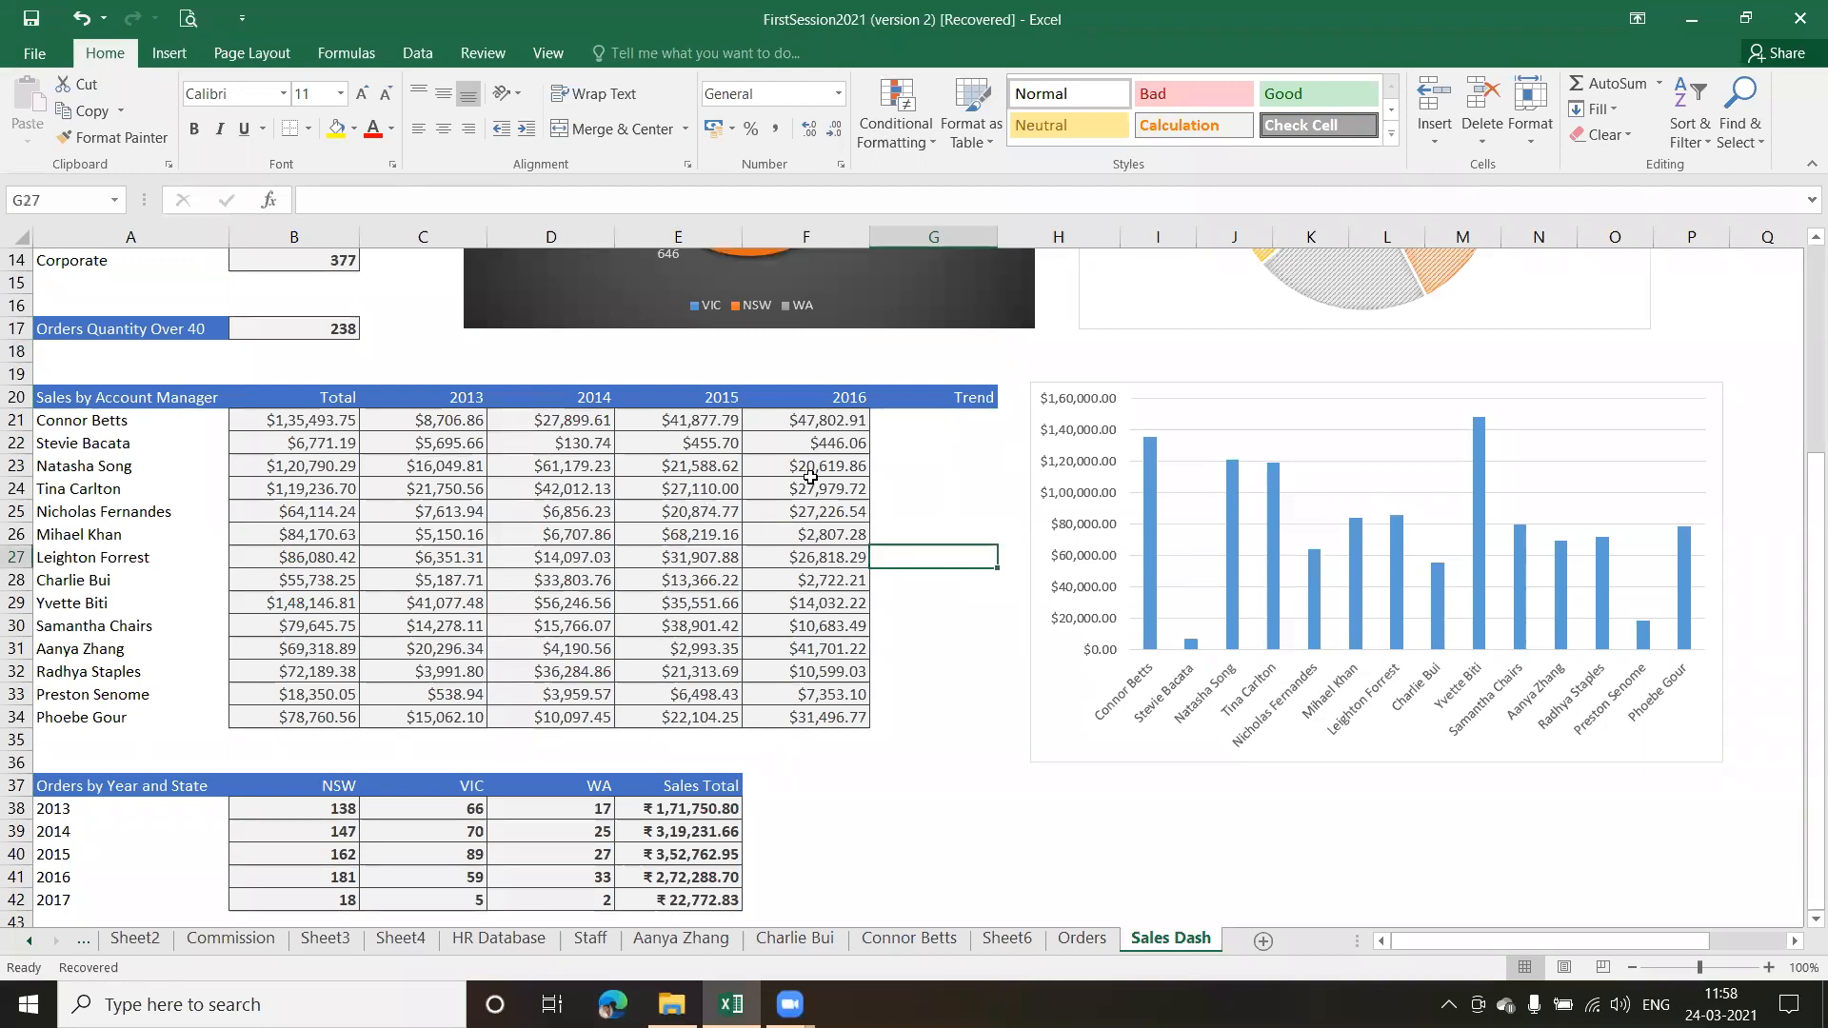
click(1311, 403)
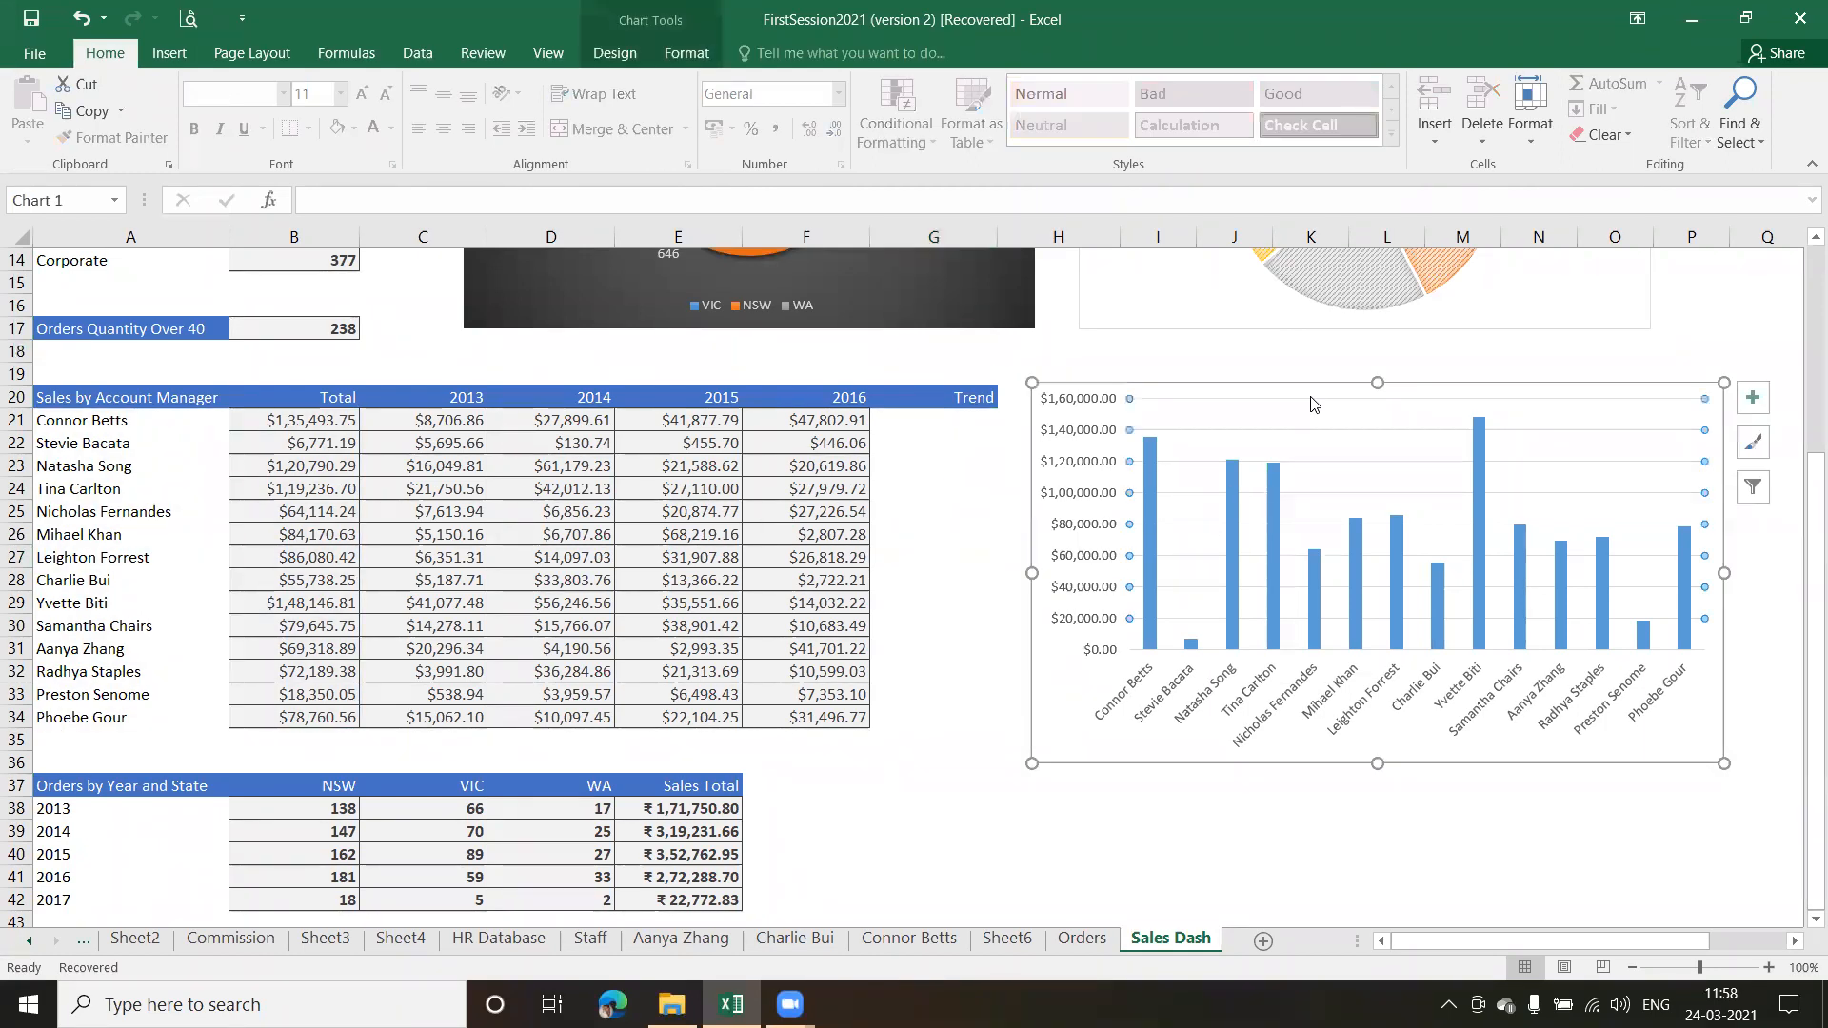
click(1689, 728)
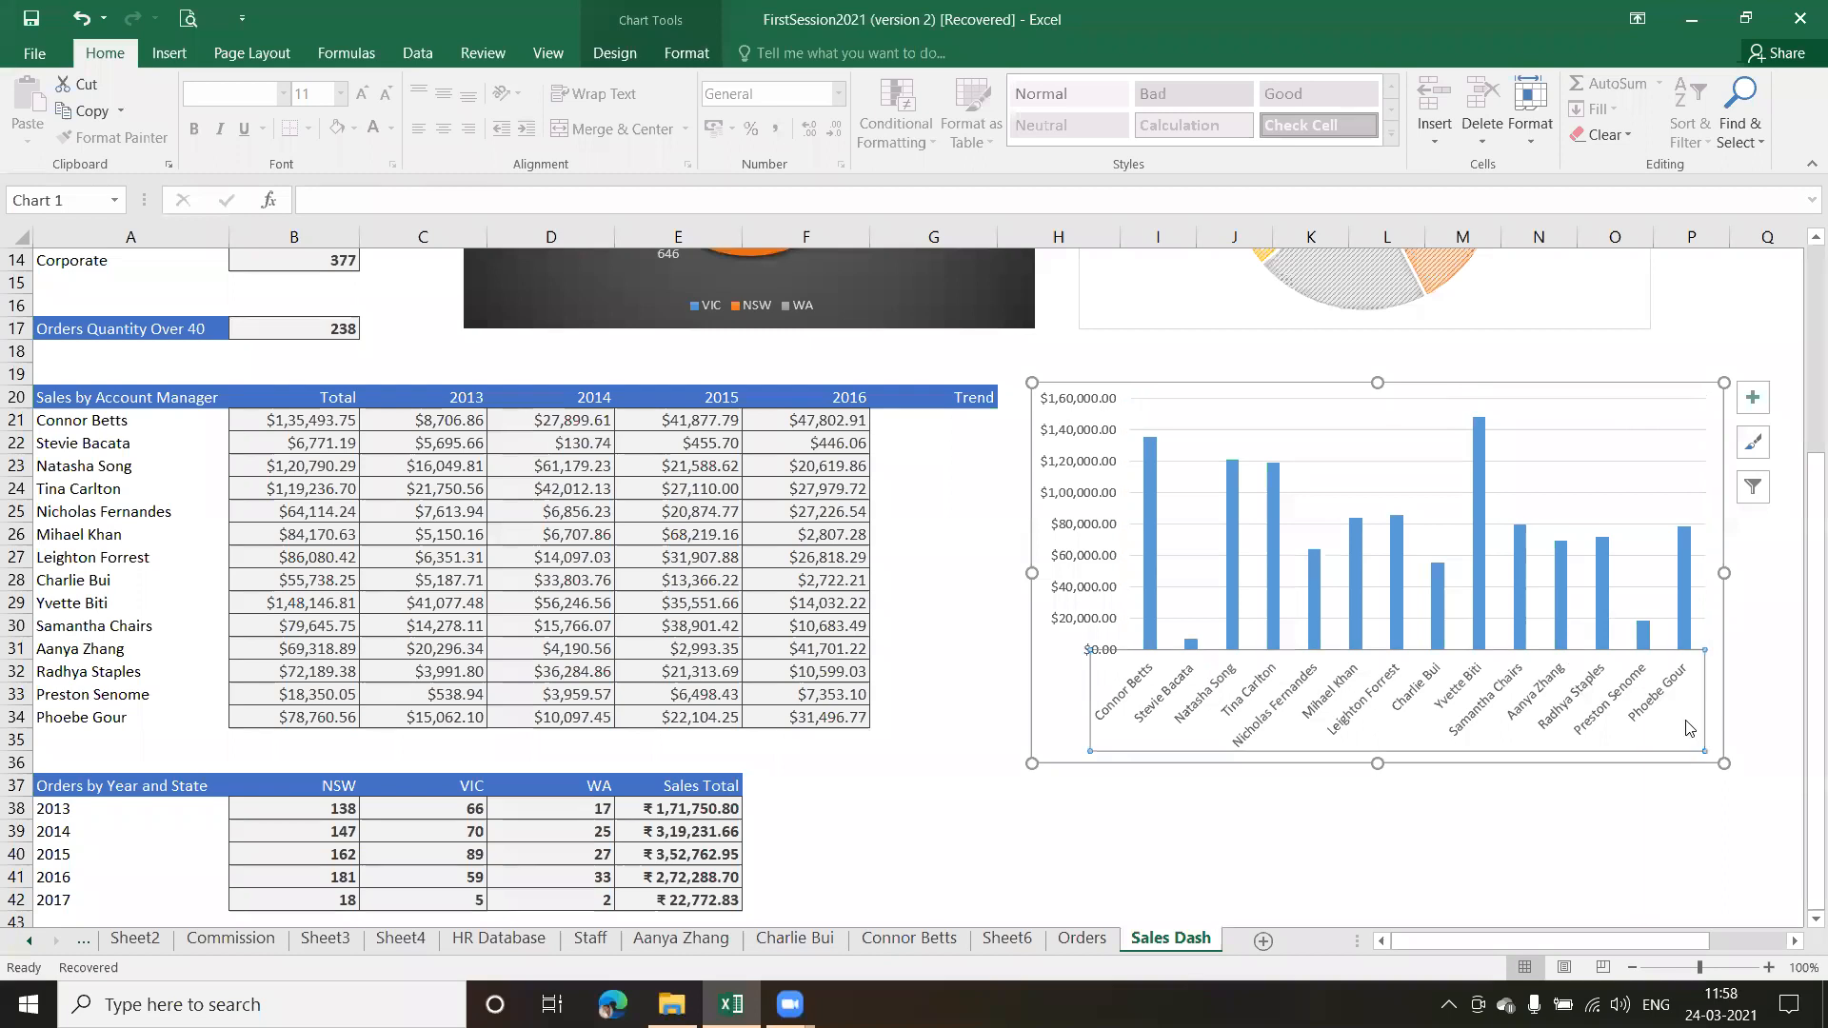
click(1719, 705)
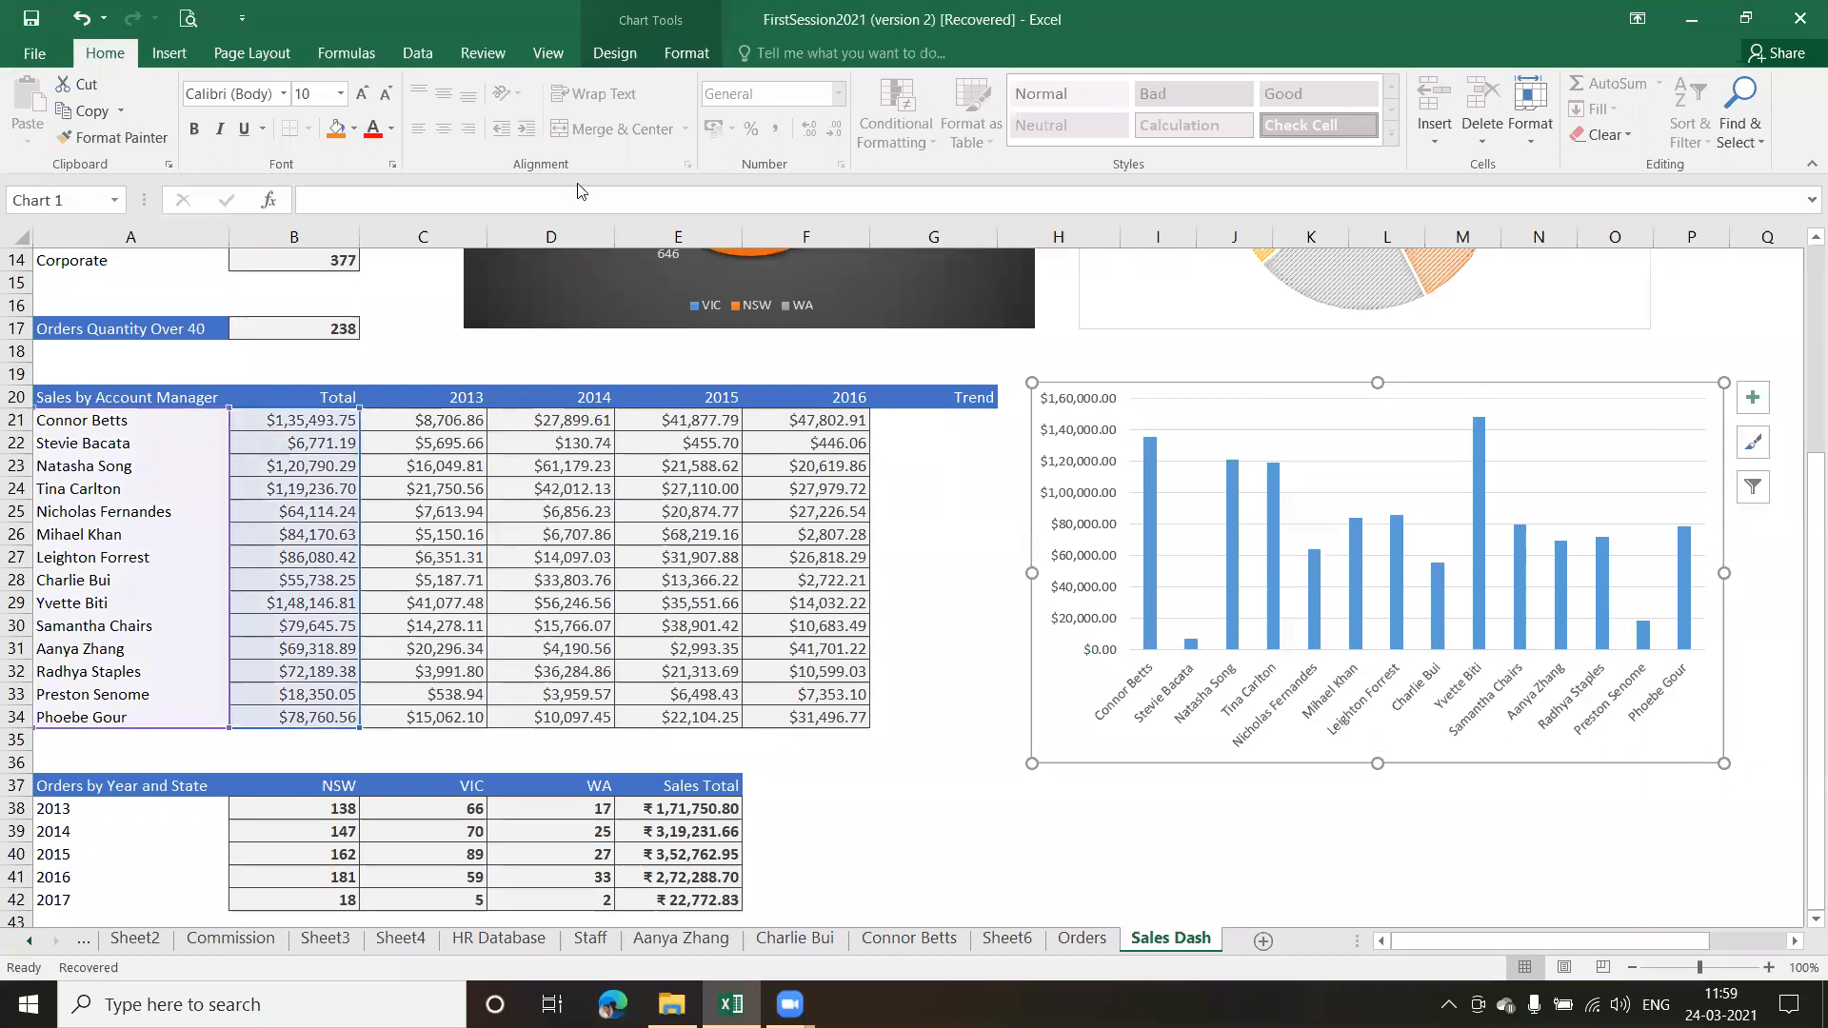
click(686, 52)
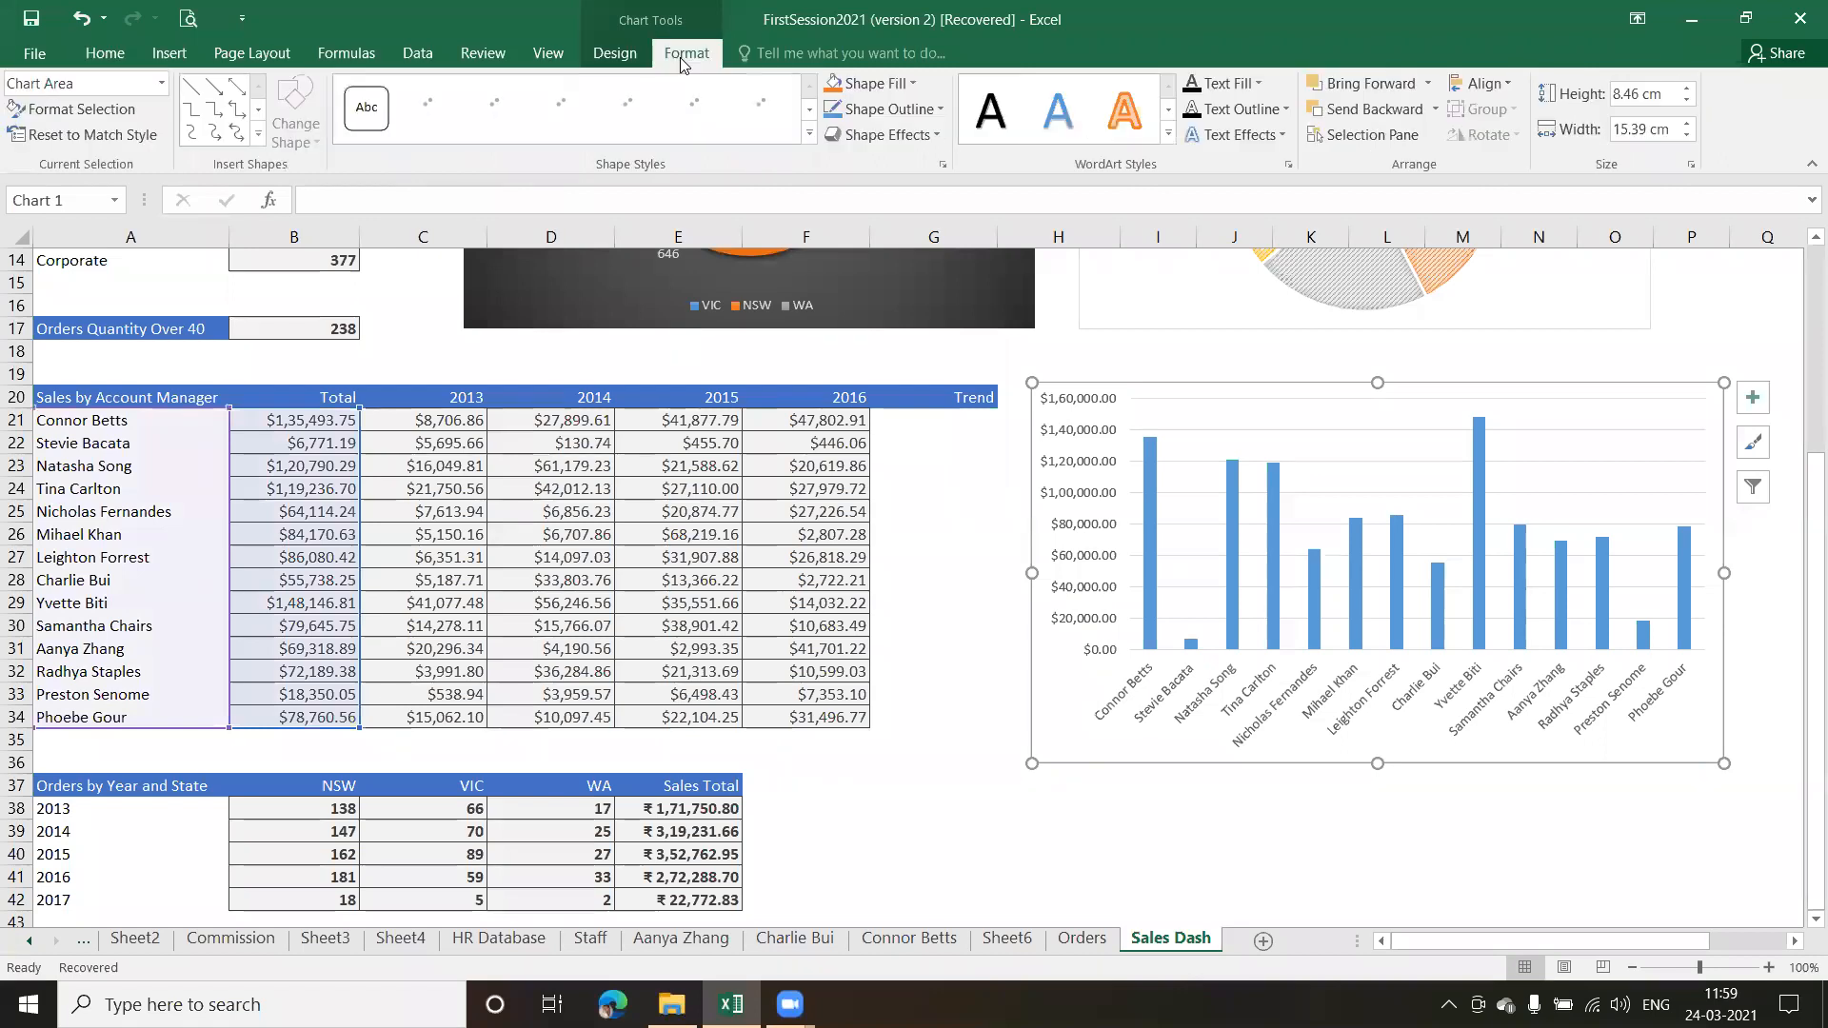
click(614, 54)
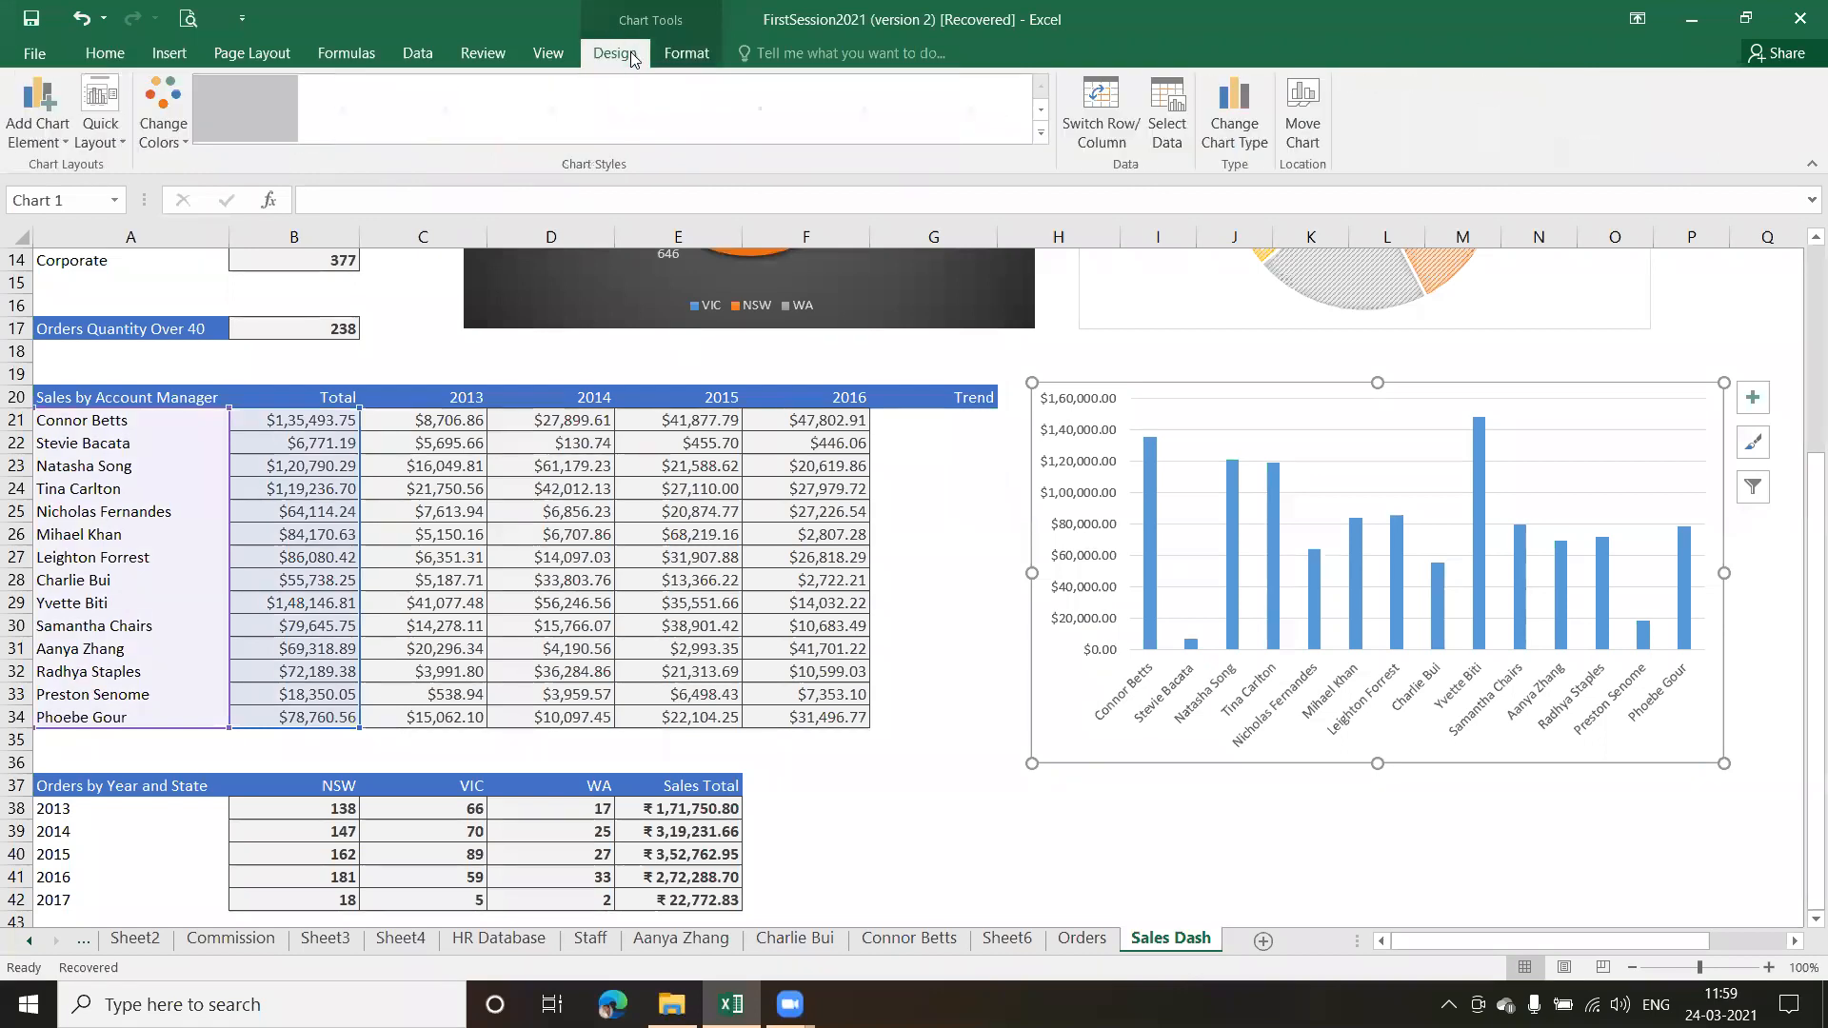
click(1166, 143)
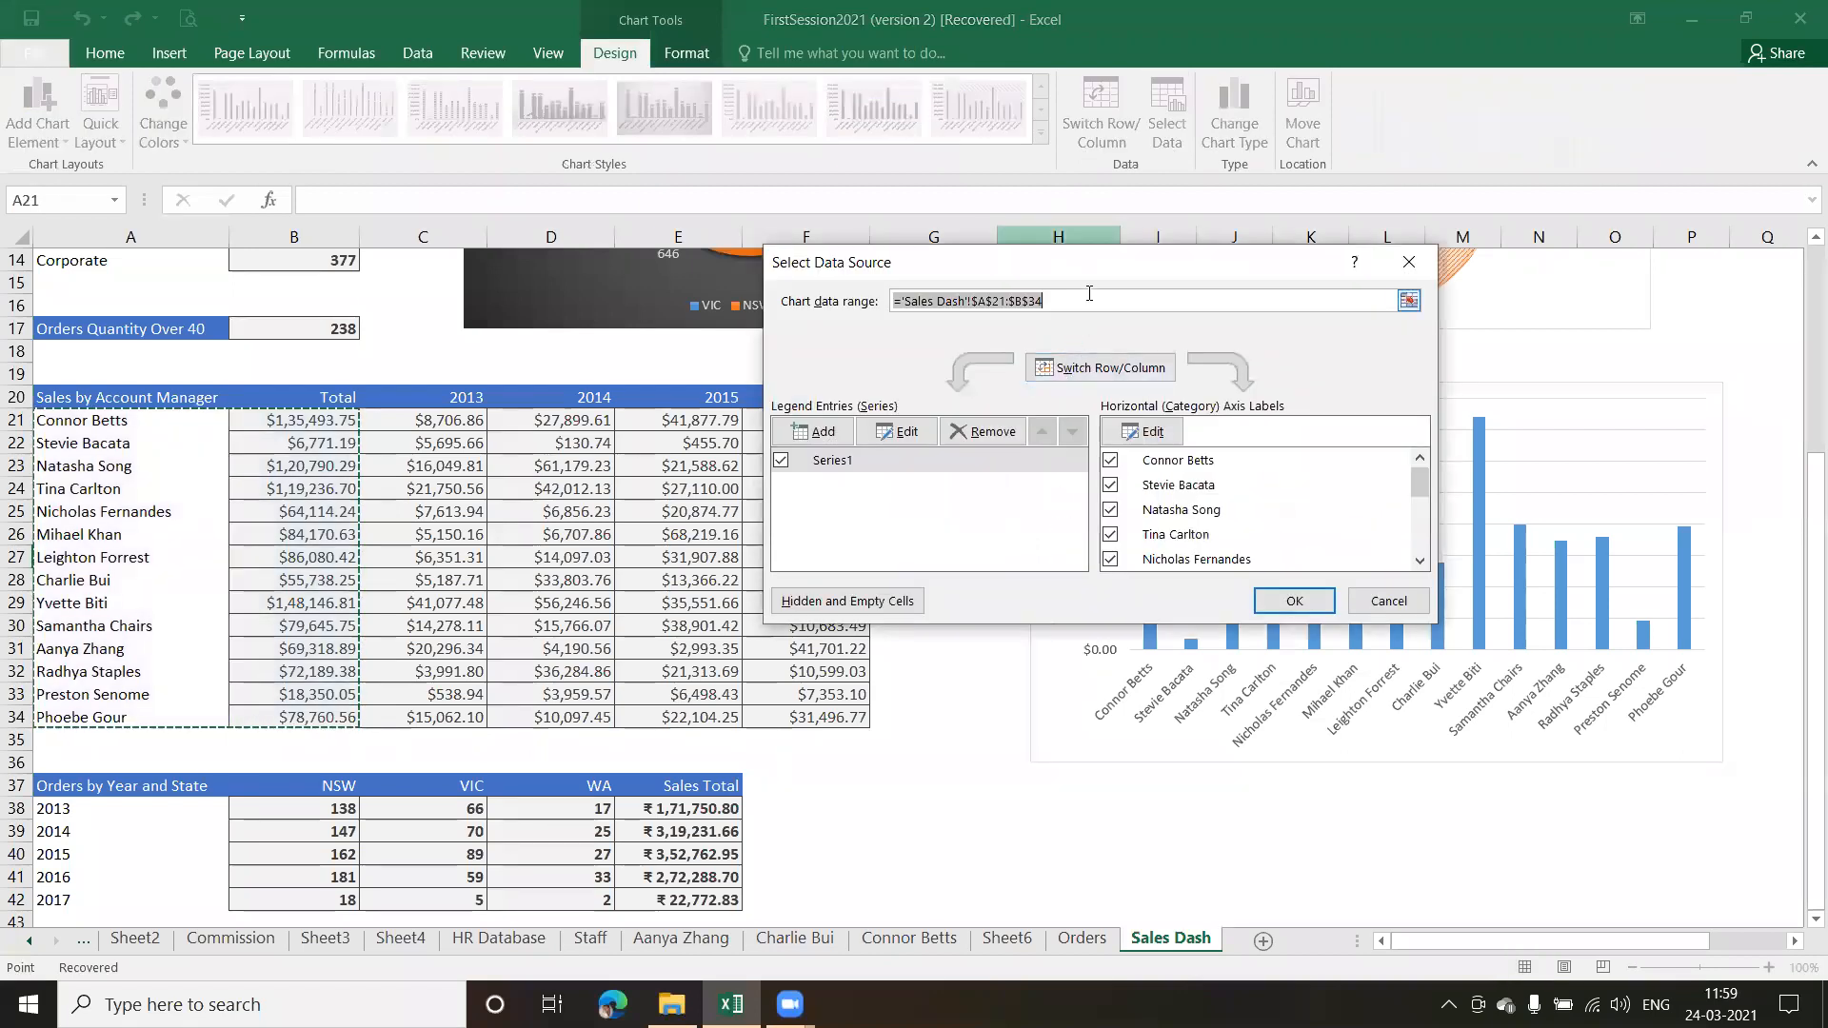
click(1407, 301)
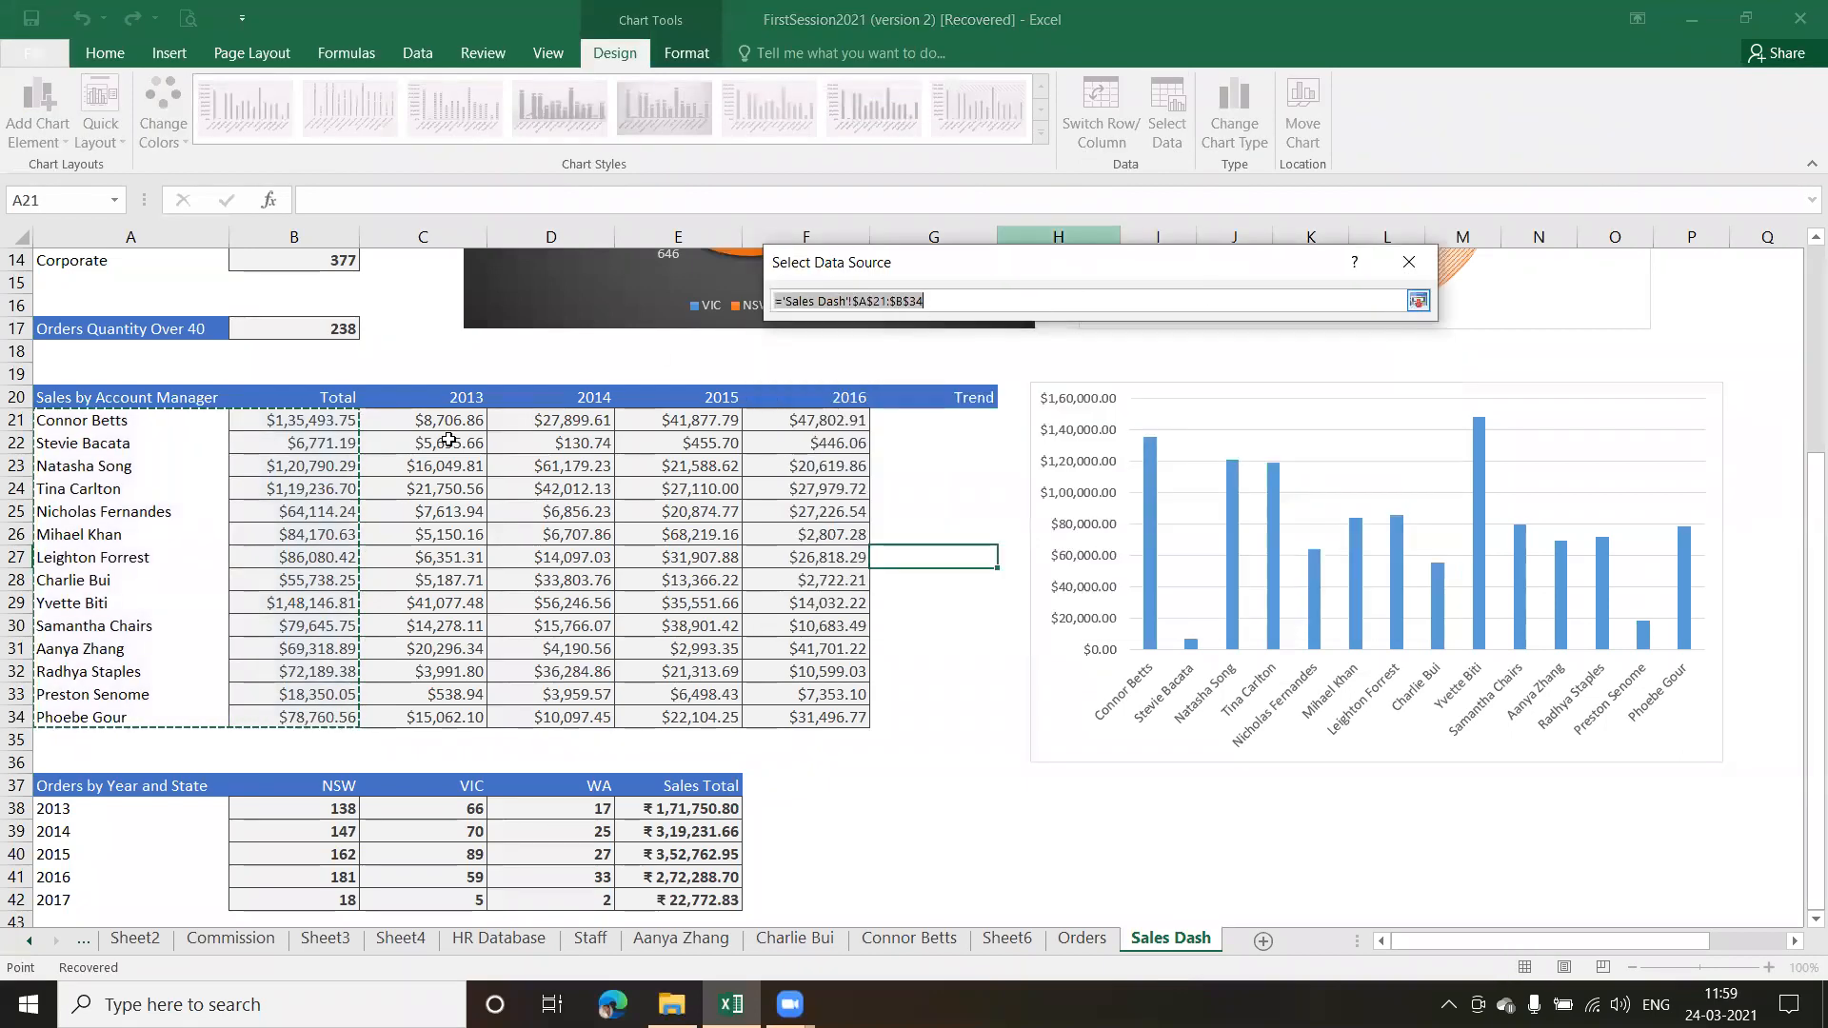
click(126, 420)
drag(246, 421, 412, 709)
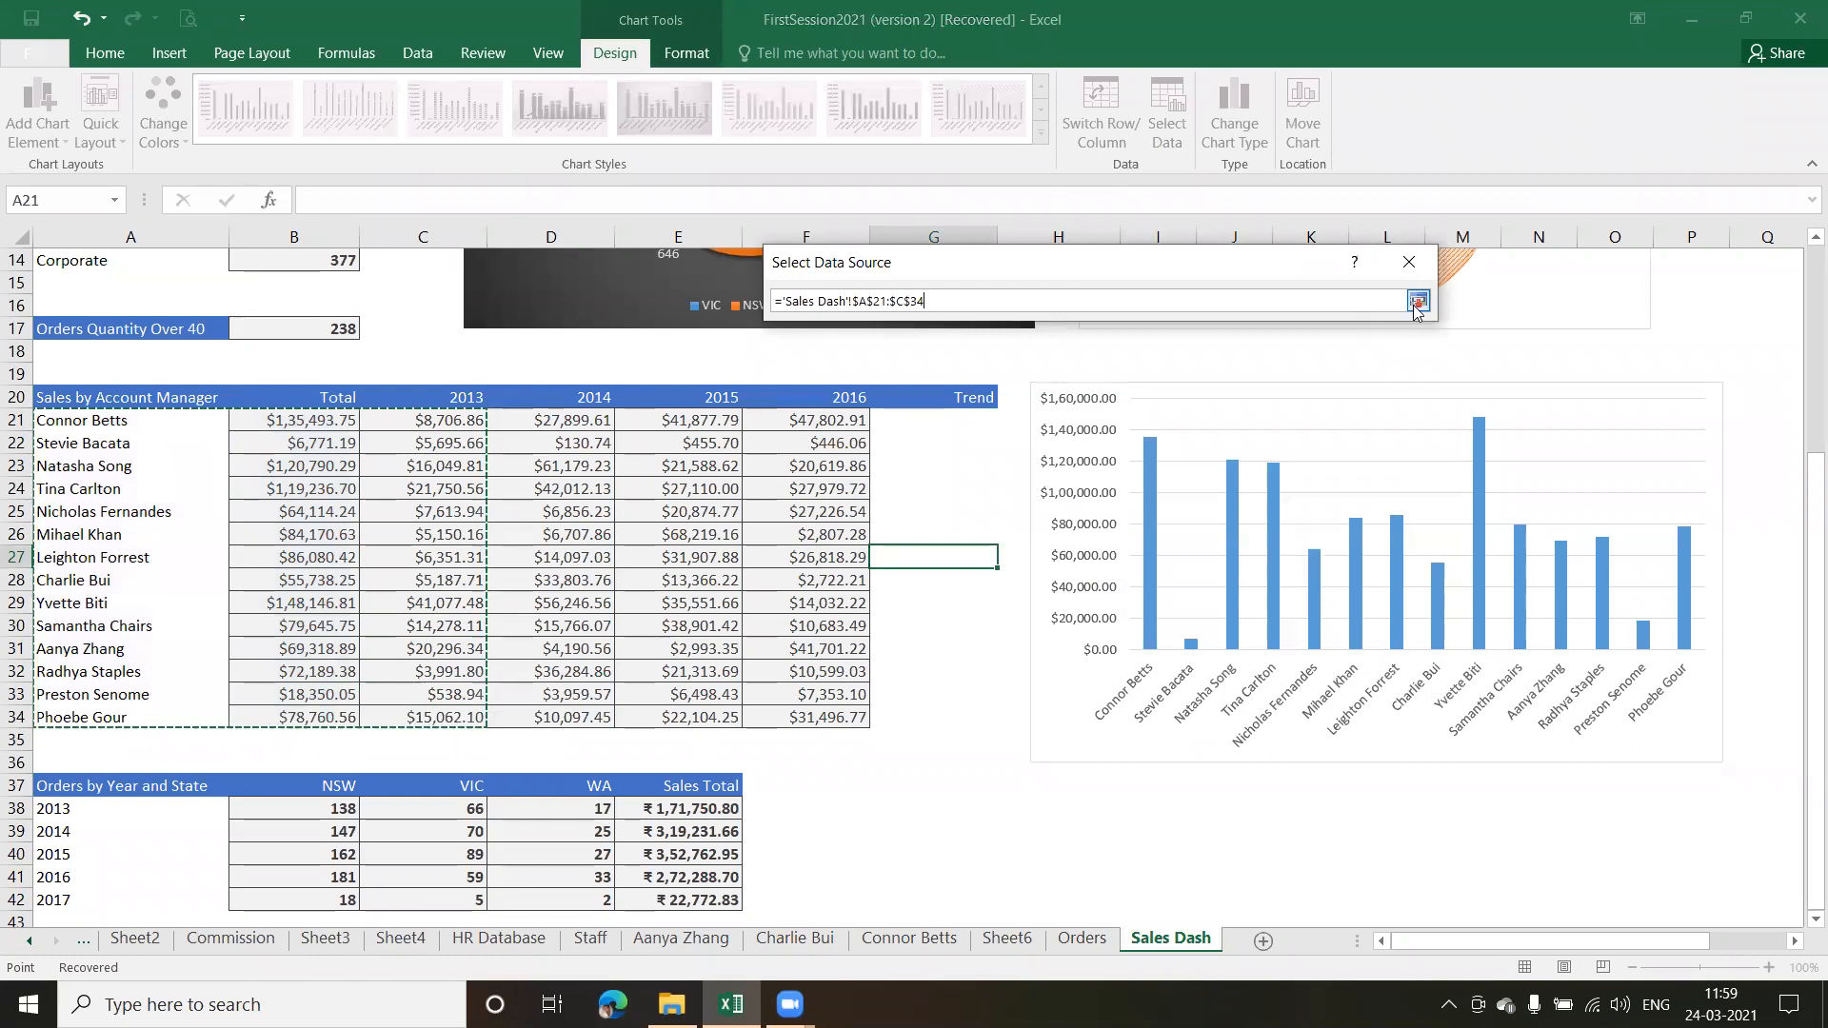
click(1417, 303)
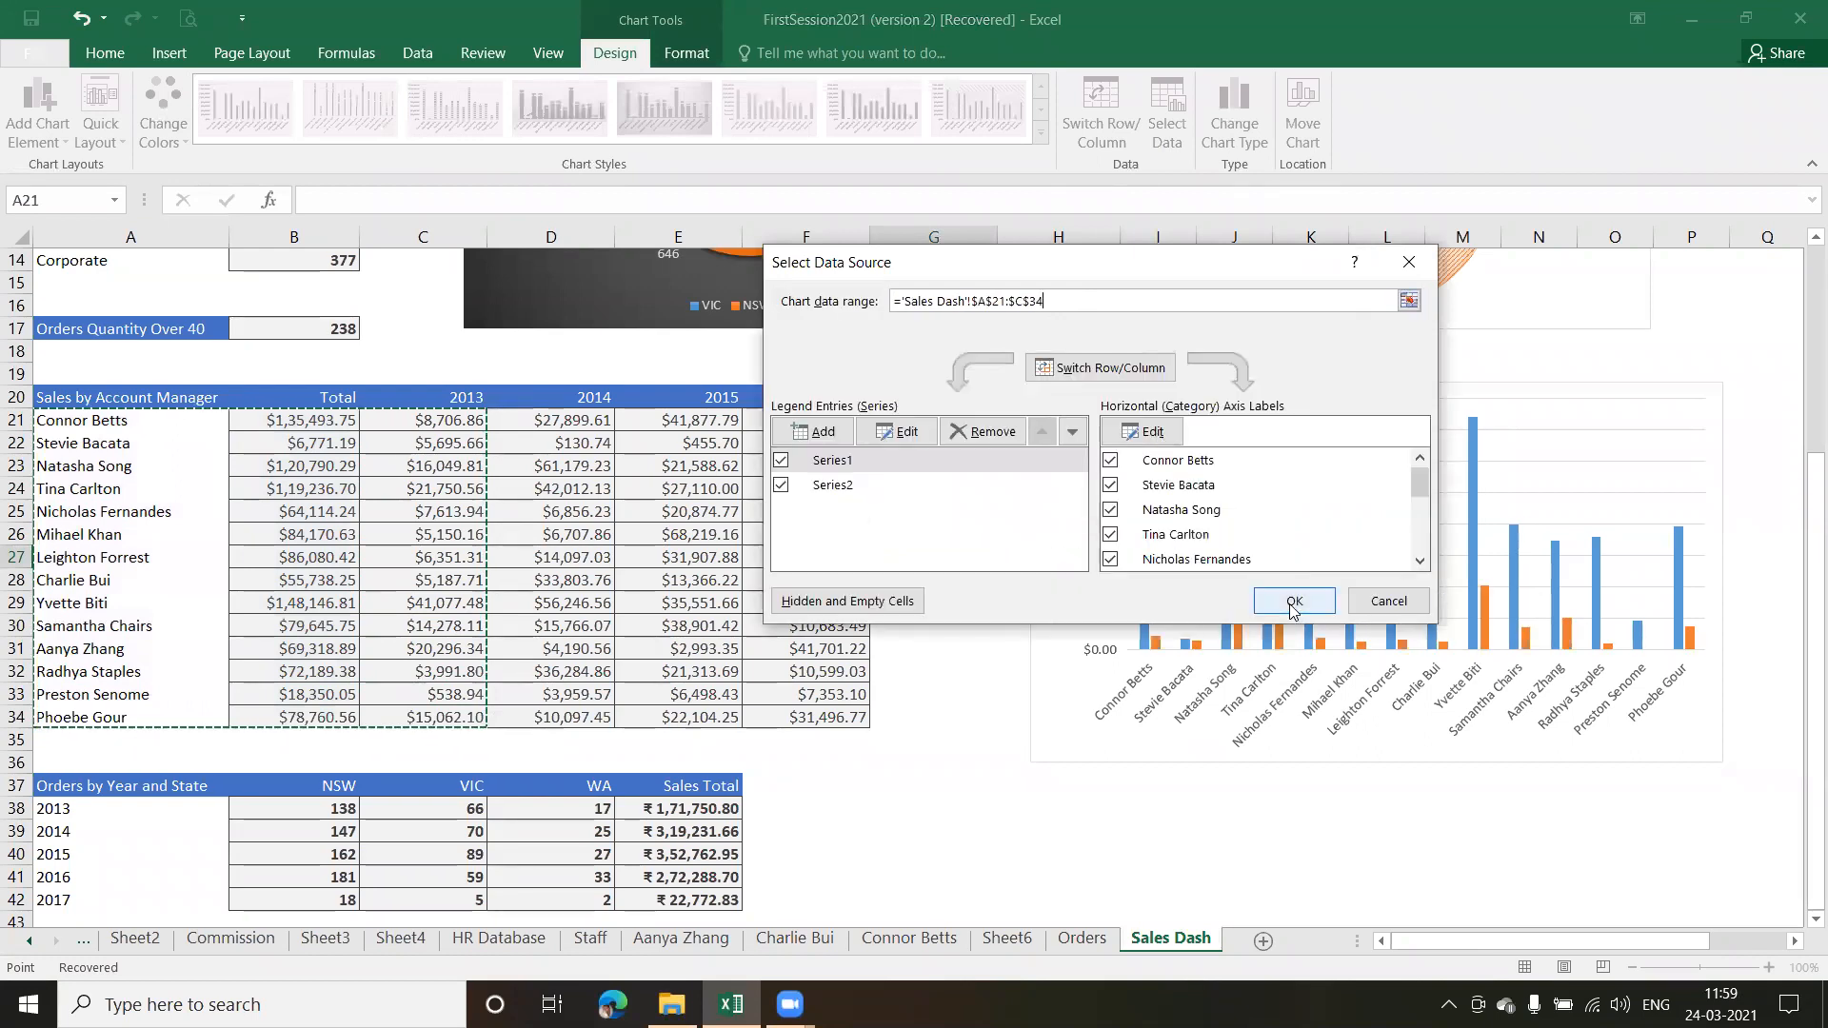
click(1294, 603)
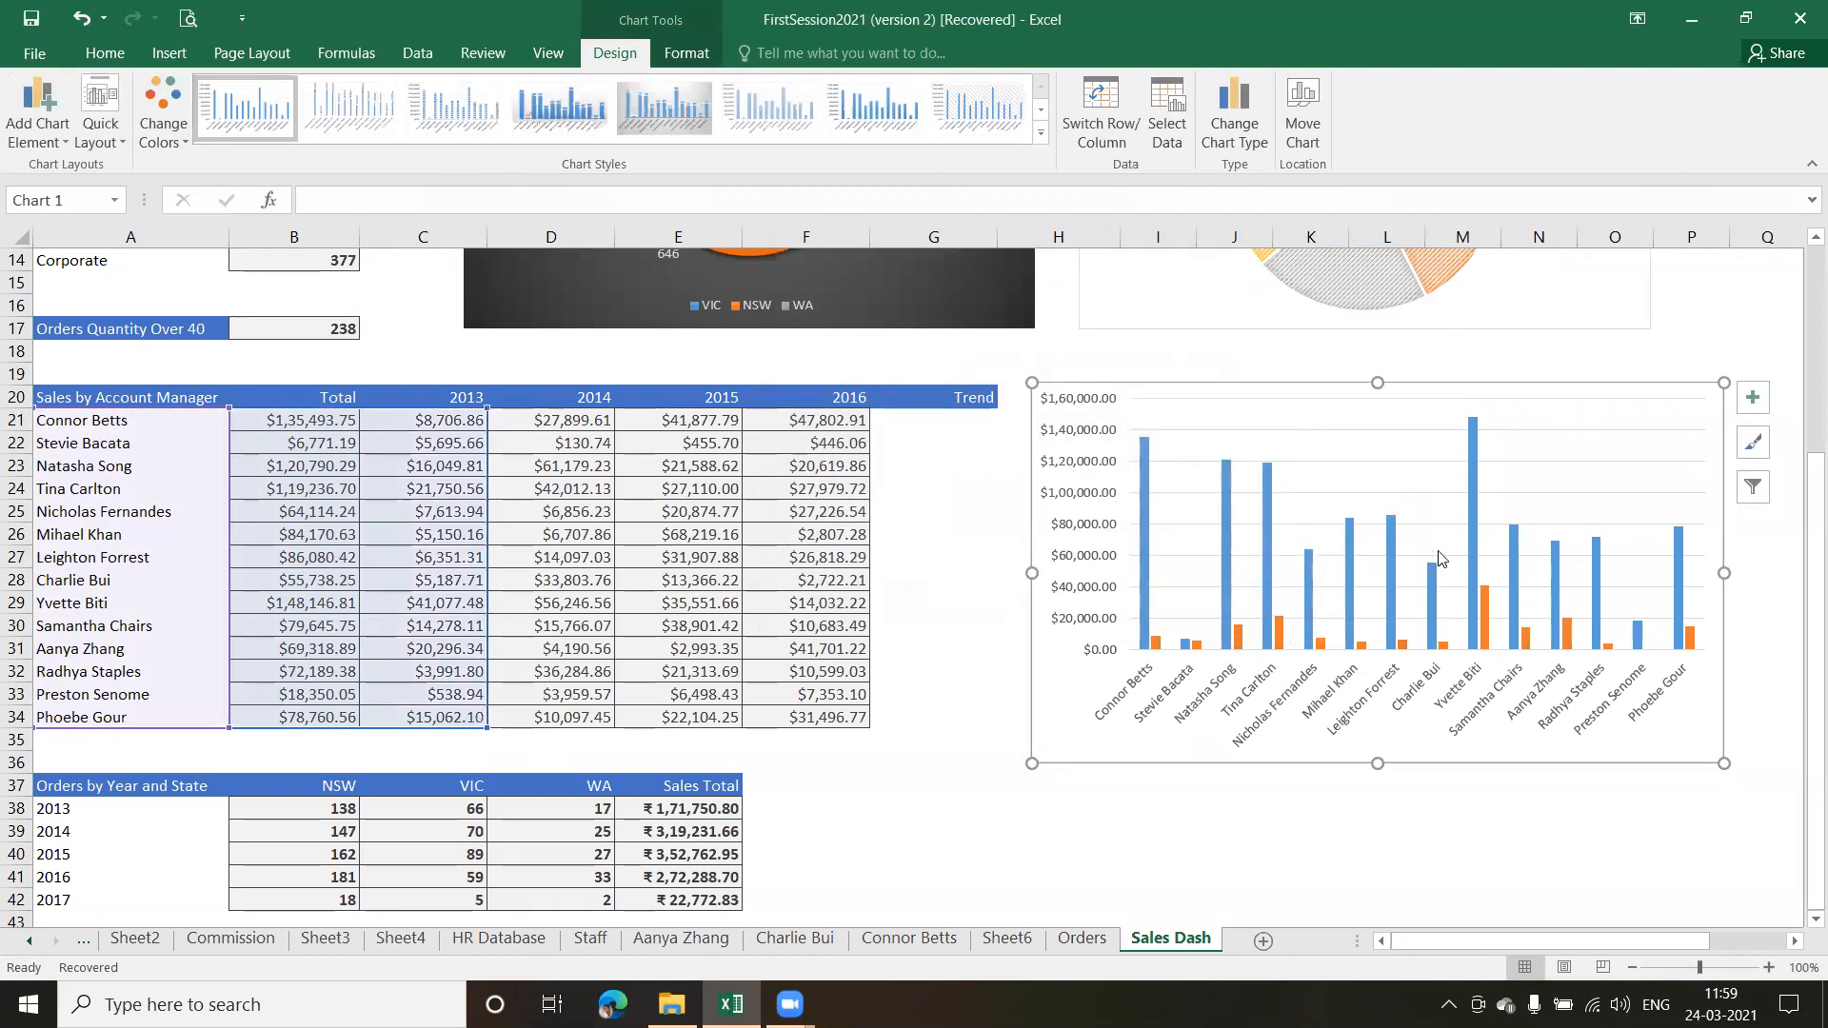
Change the account manager chart to a Clustered Column - Line combo, with Series1 as clustered columns and Series2 as a line
click(1230, 143)
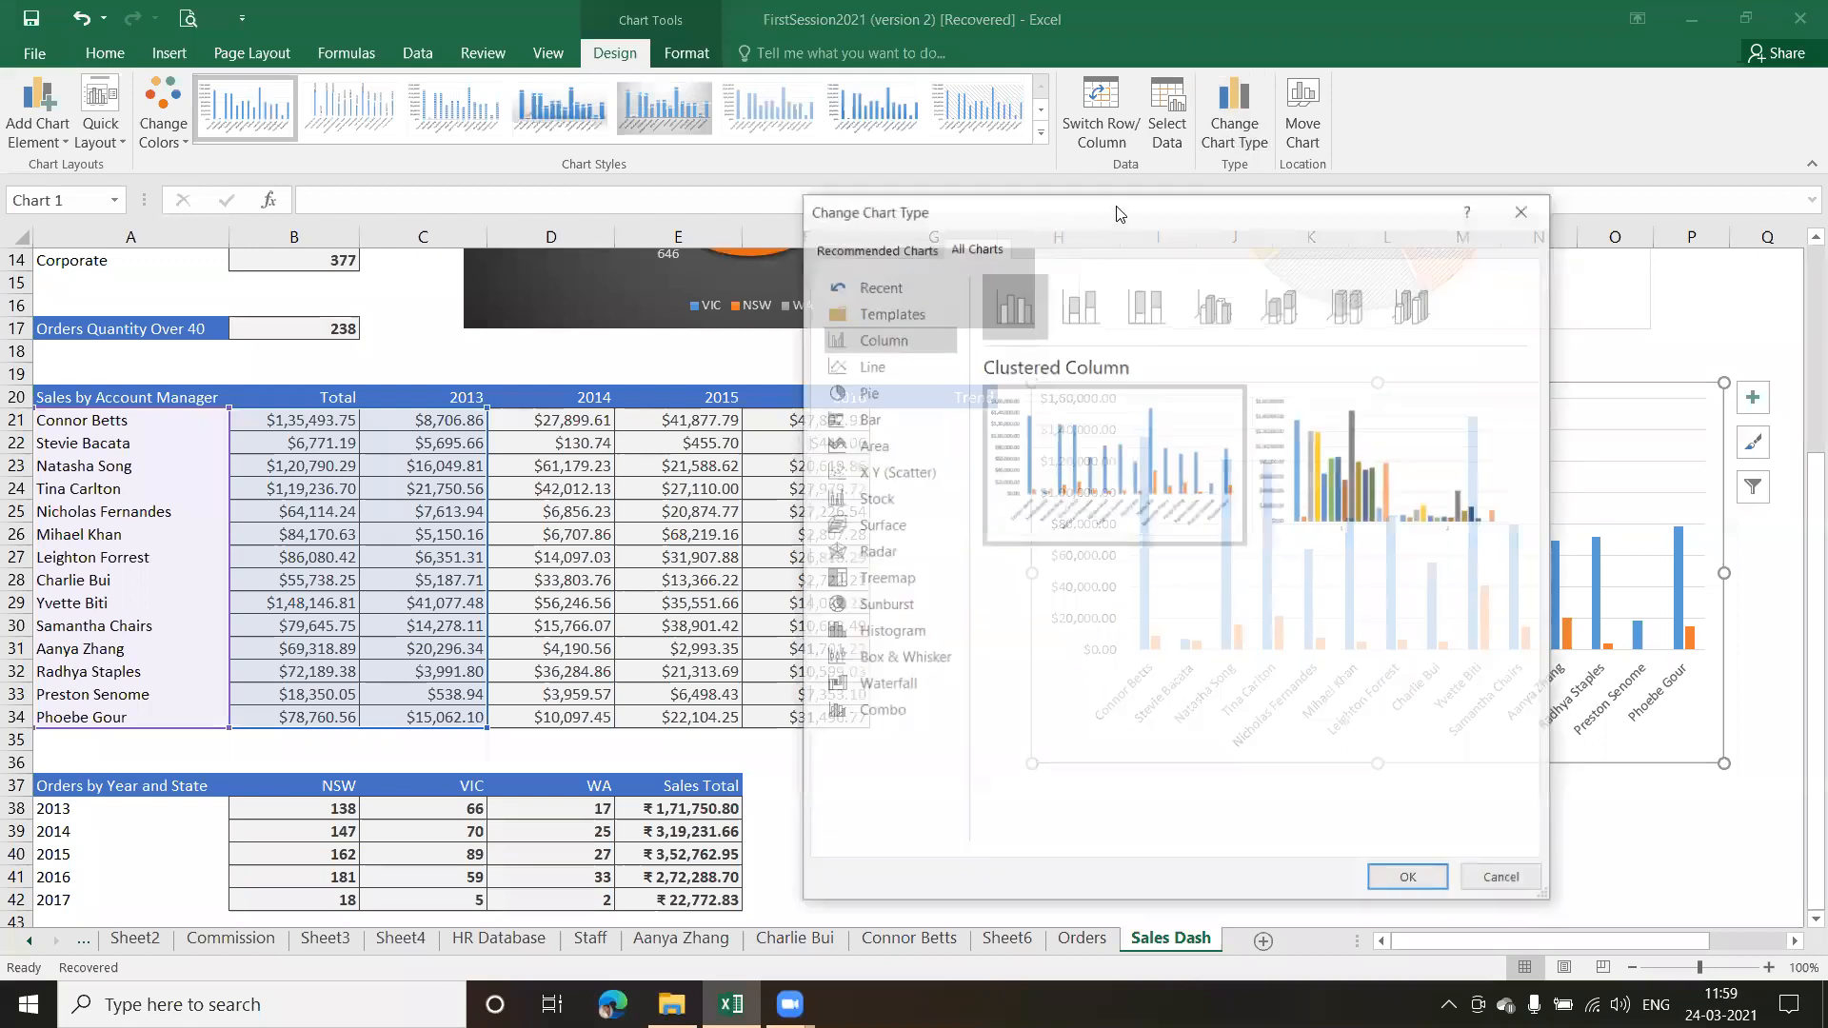
drag(986, 197, 472, 158)
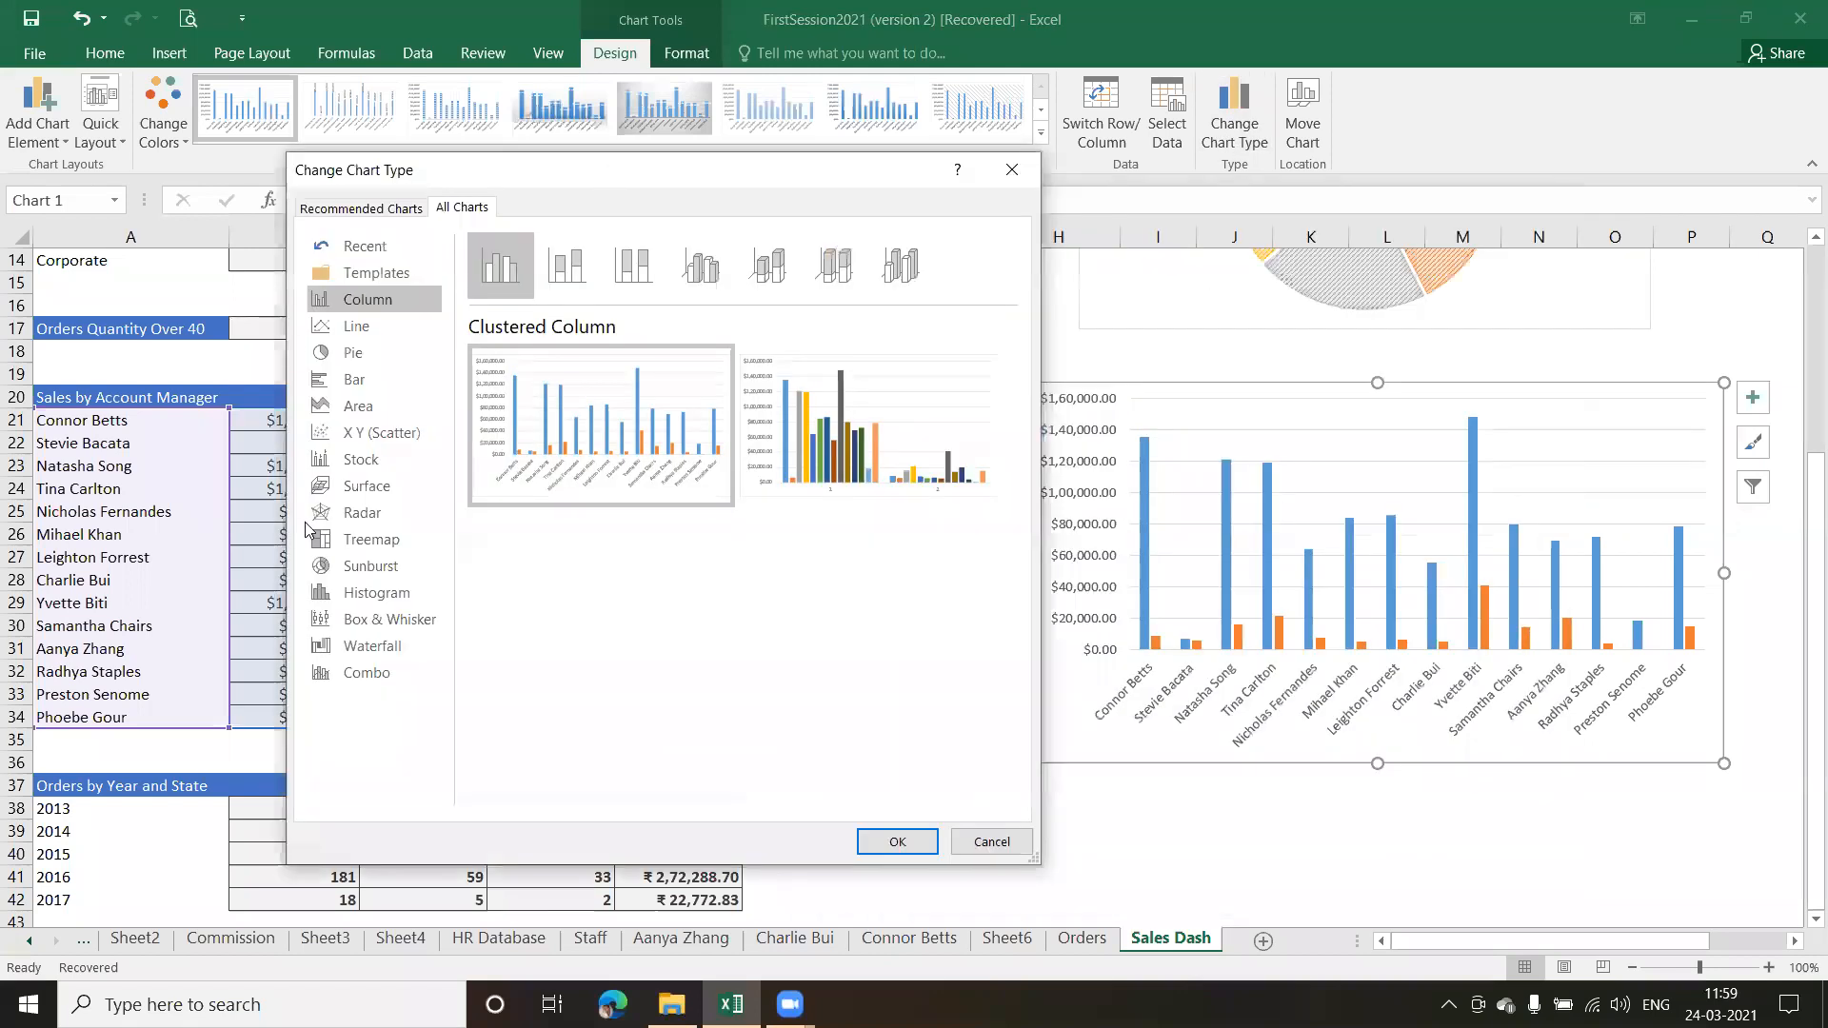
click(358, 674)
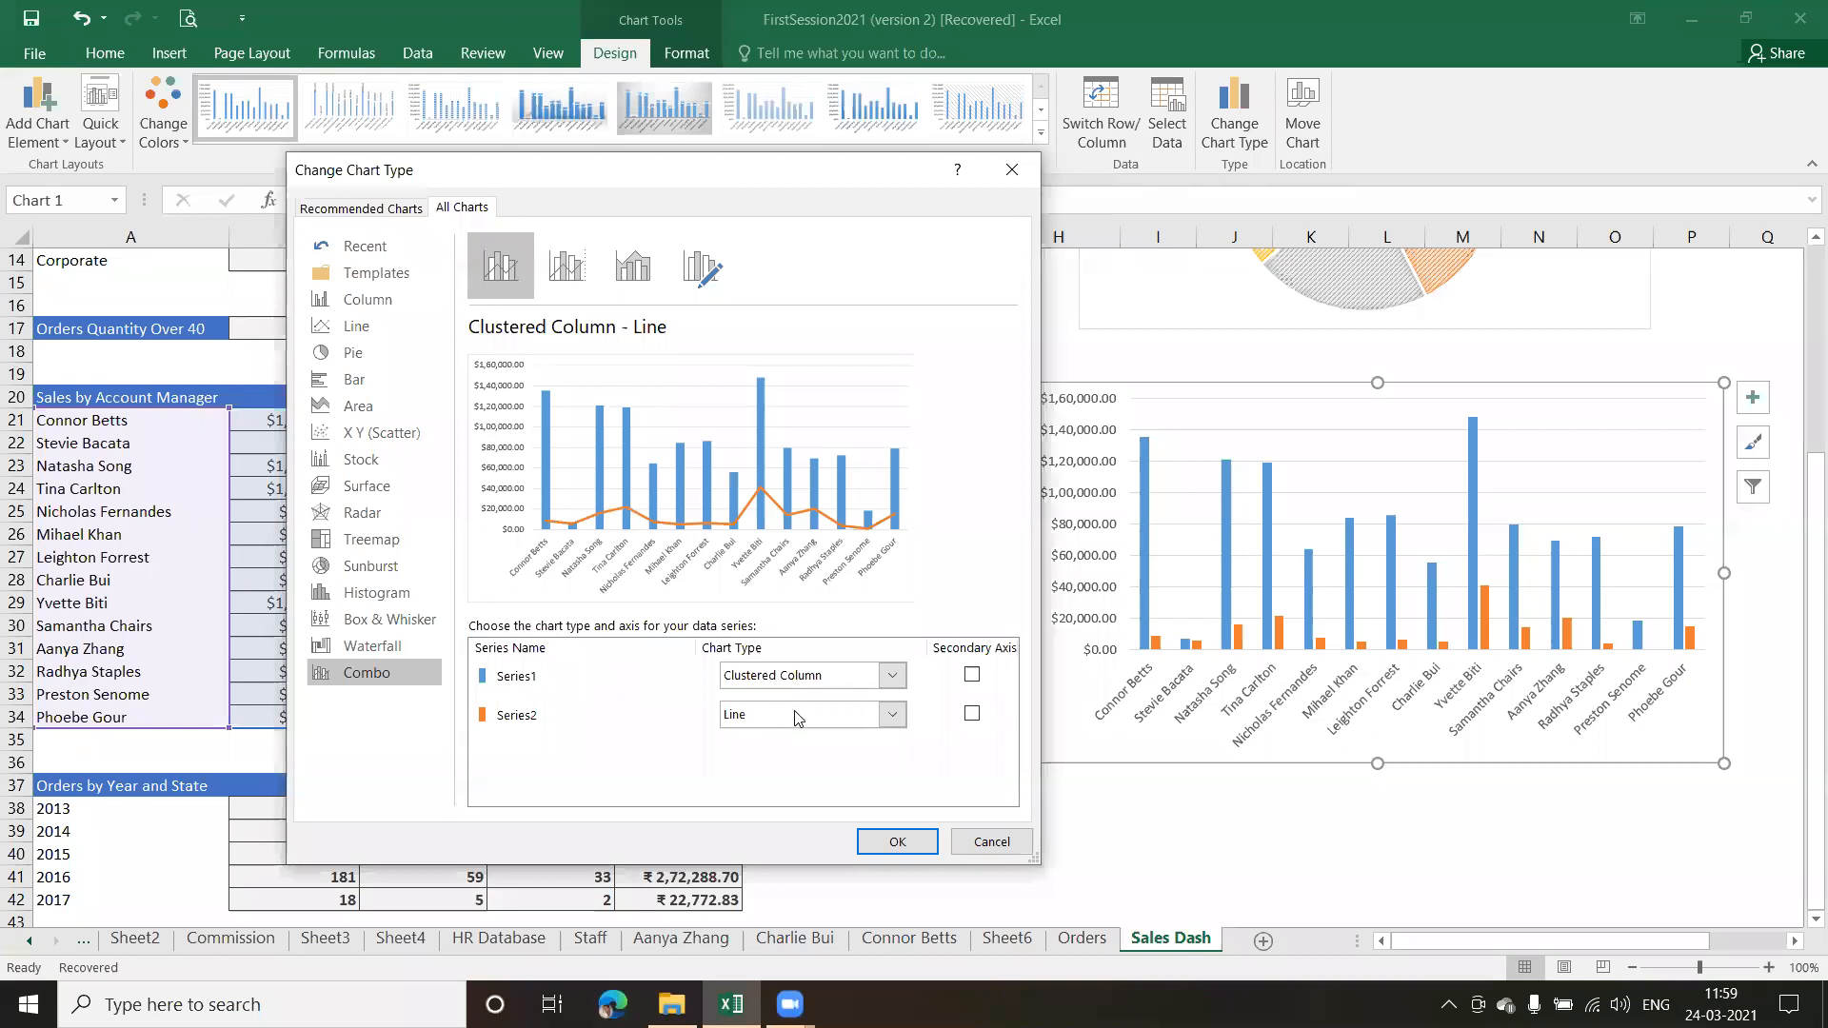
click(898, 842)
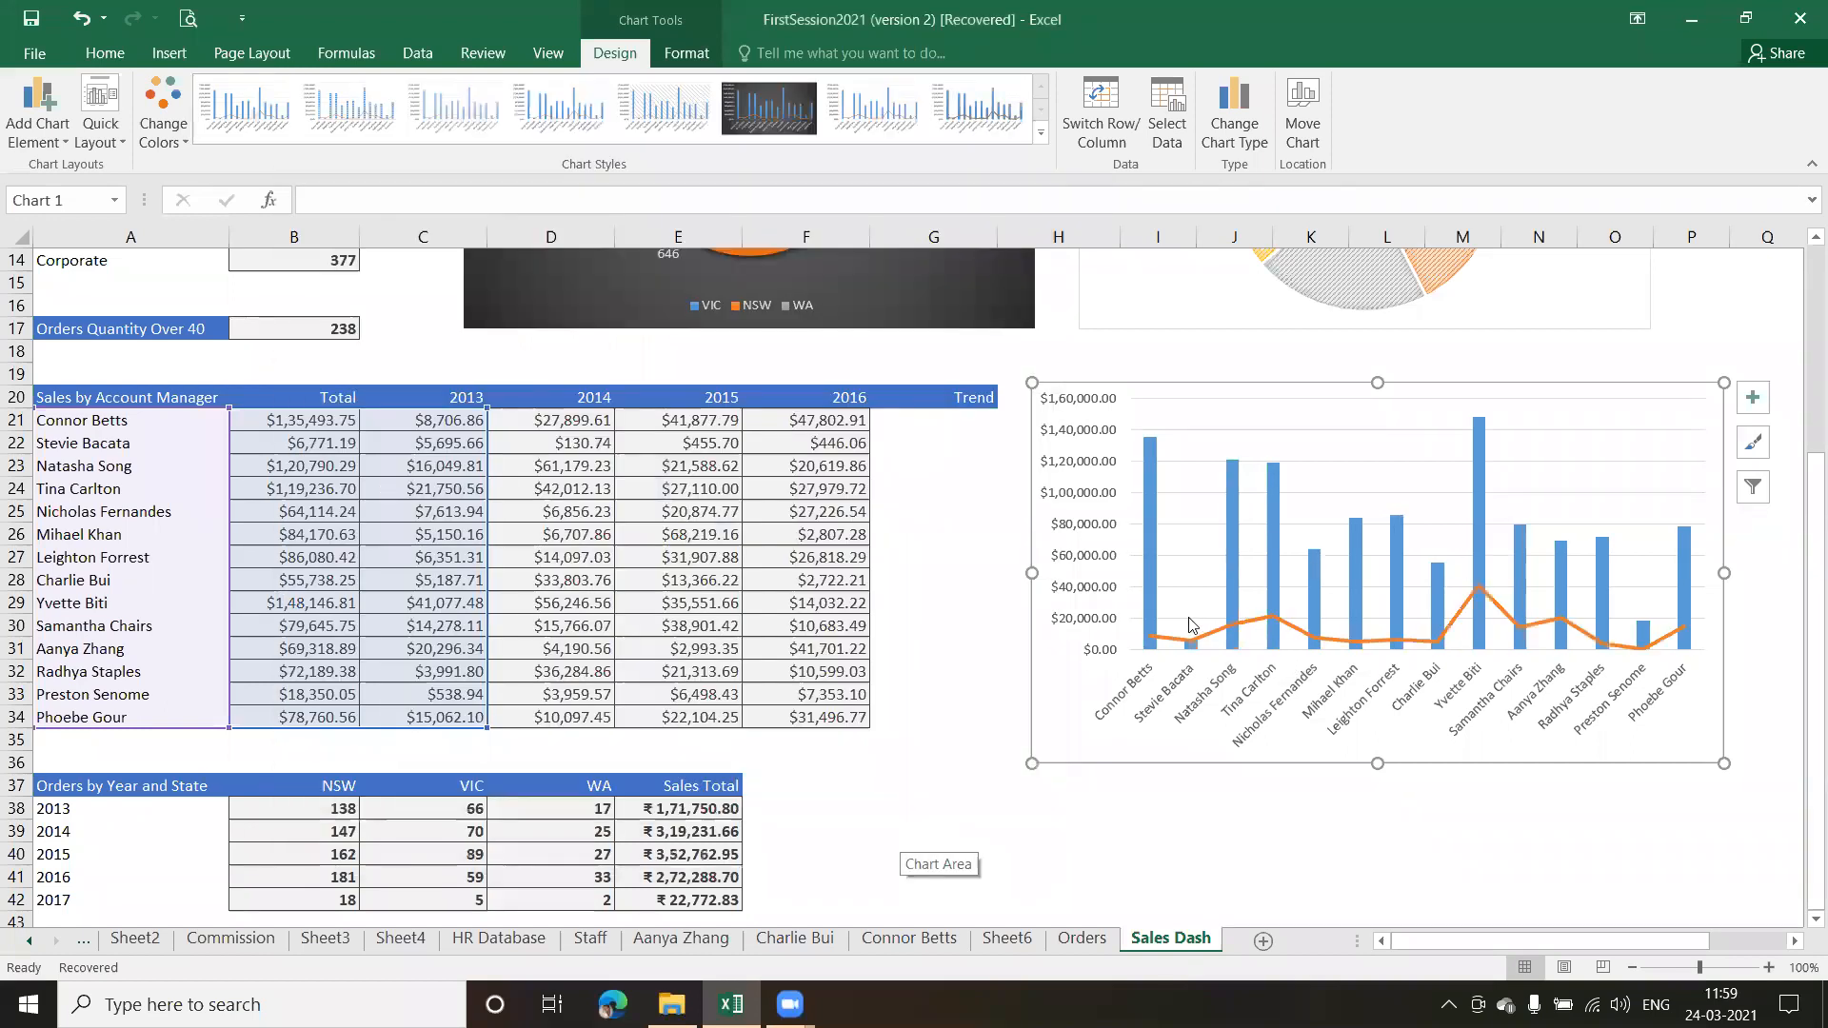